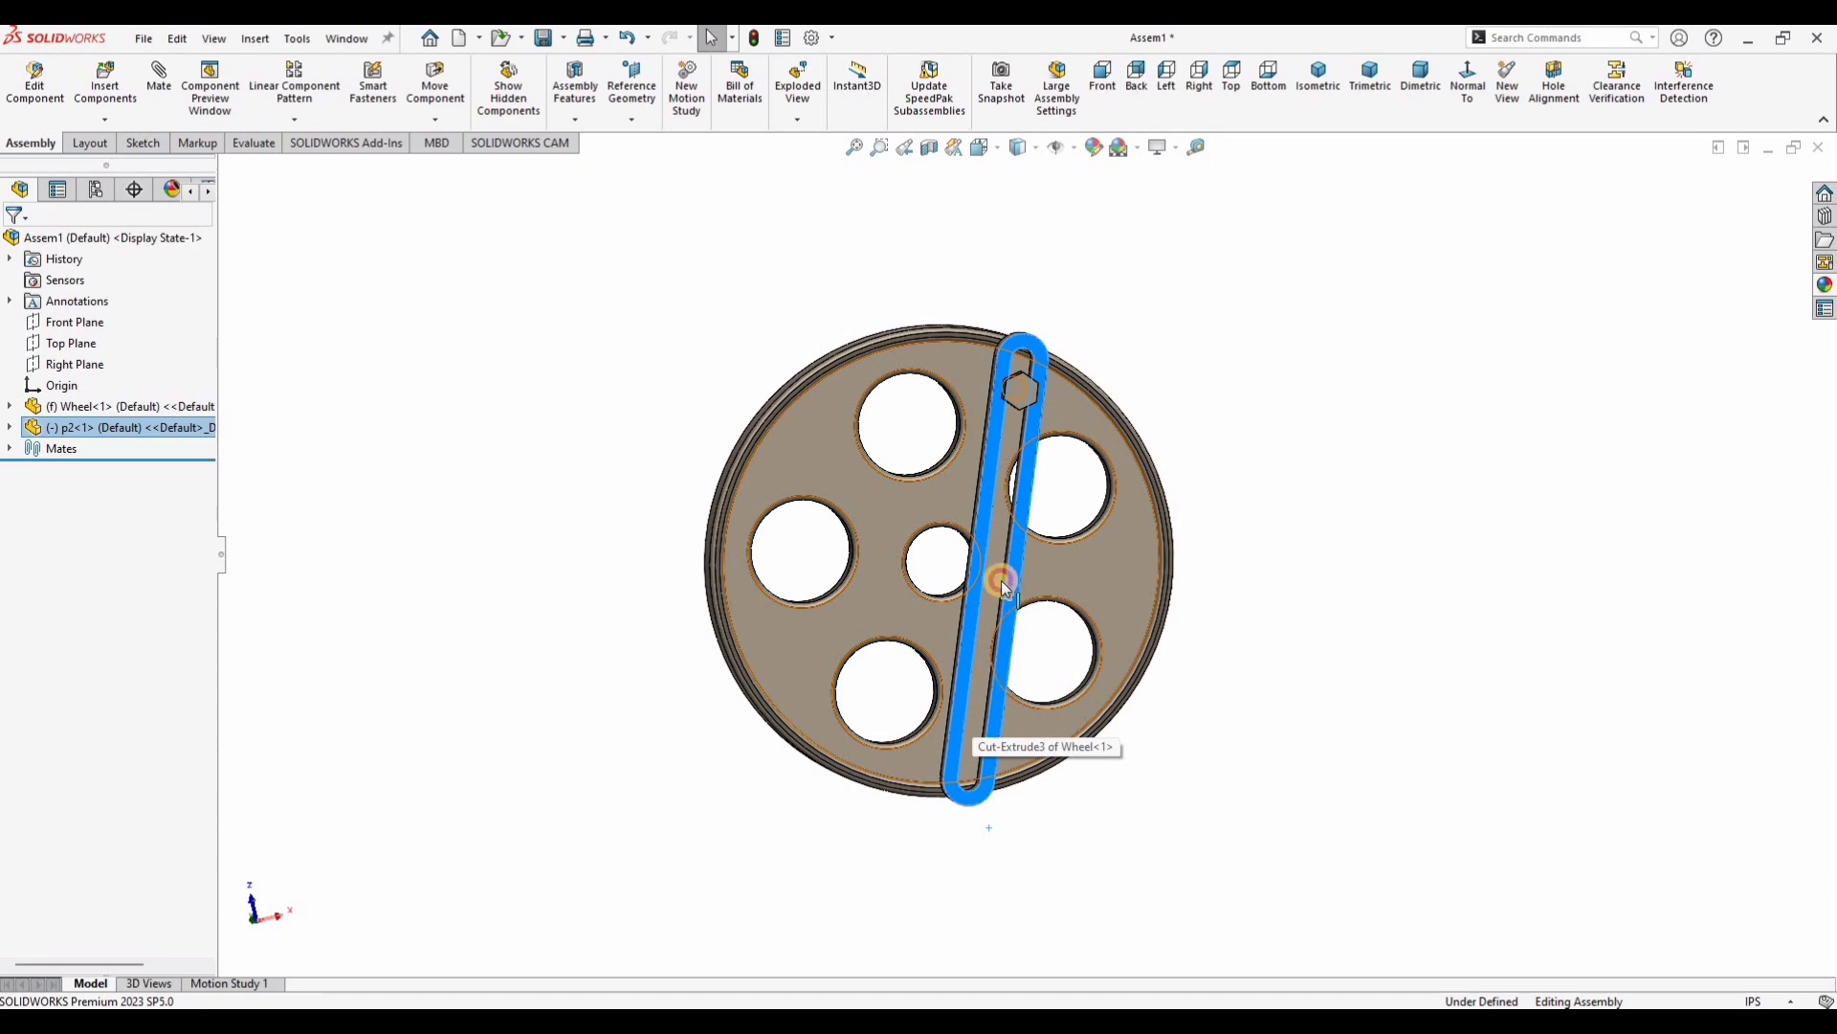
scroll(935, 562, down, 3)
click(1060, 455)
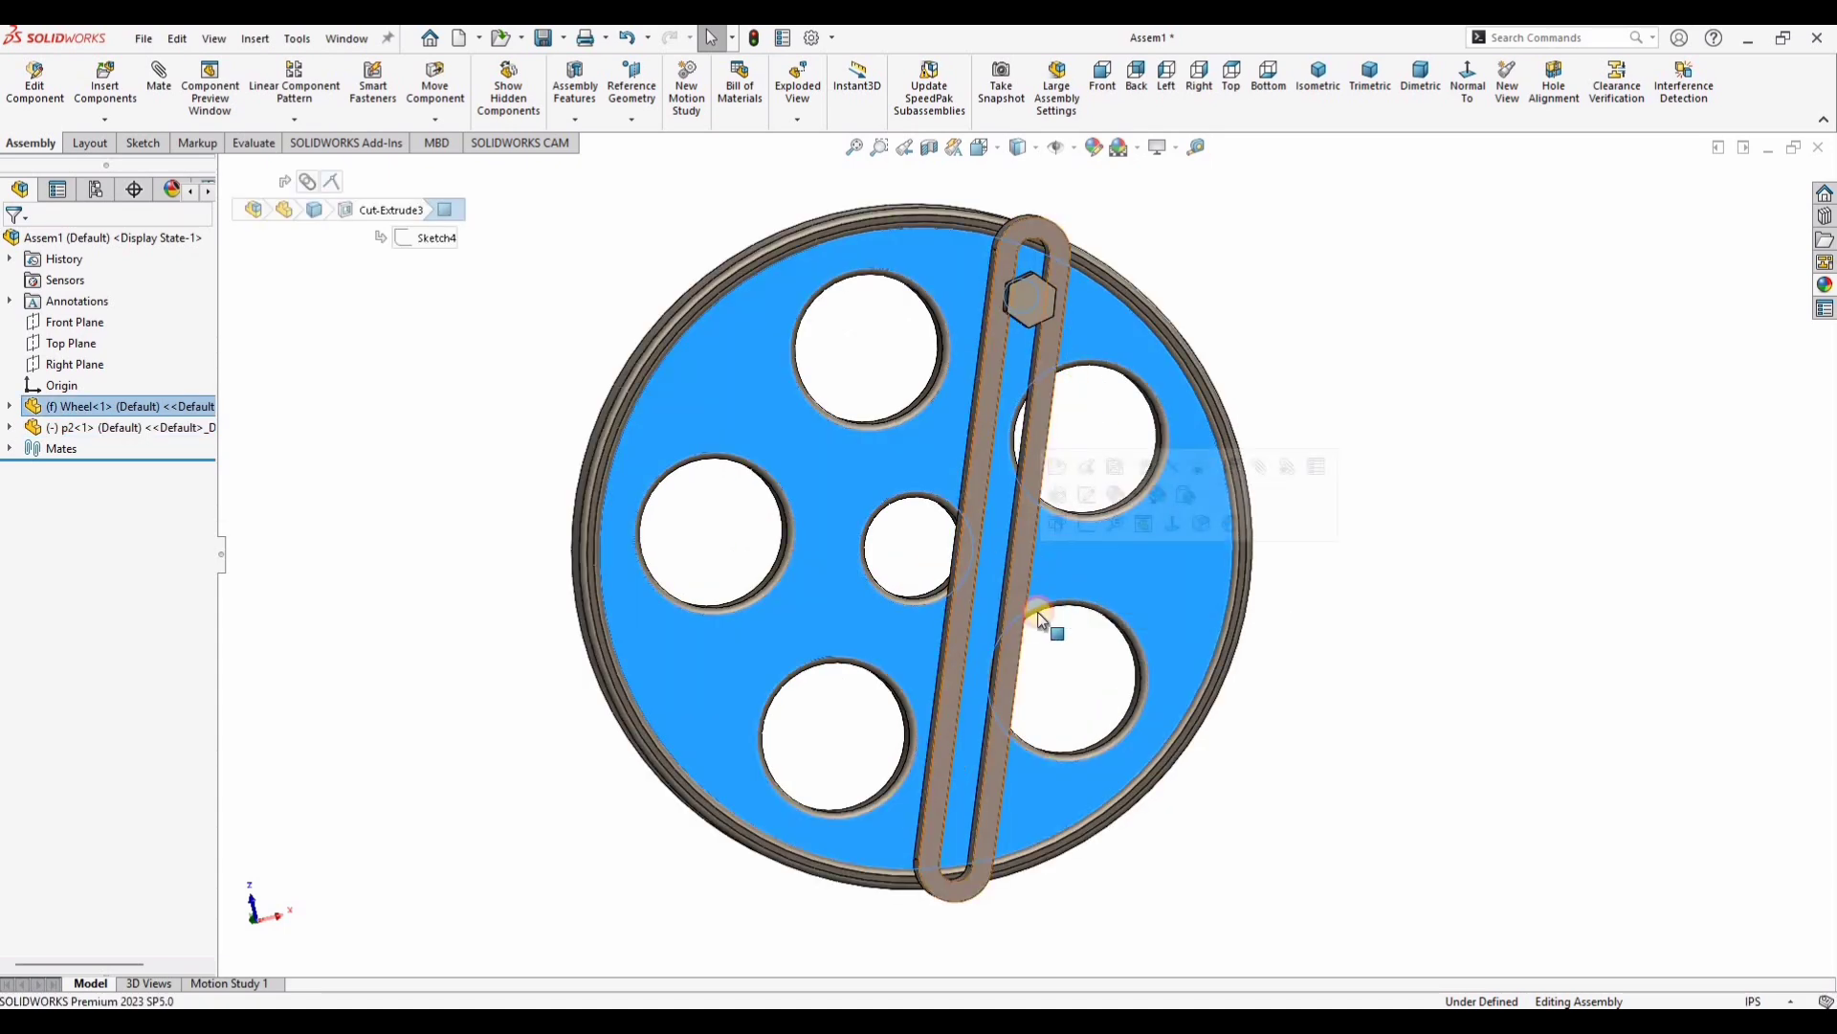
drag(1038, 612, 1022, 624)
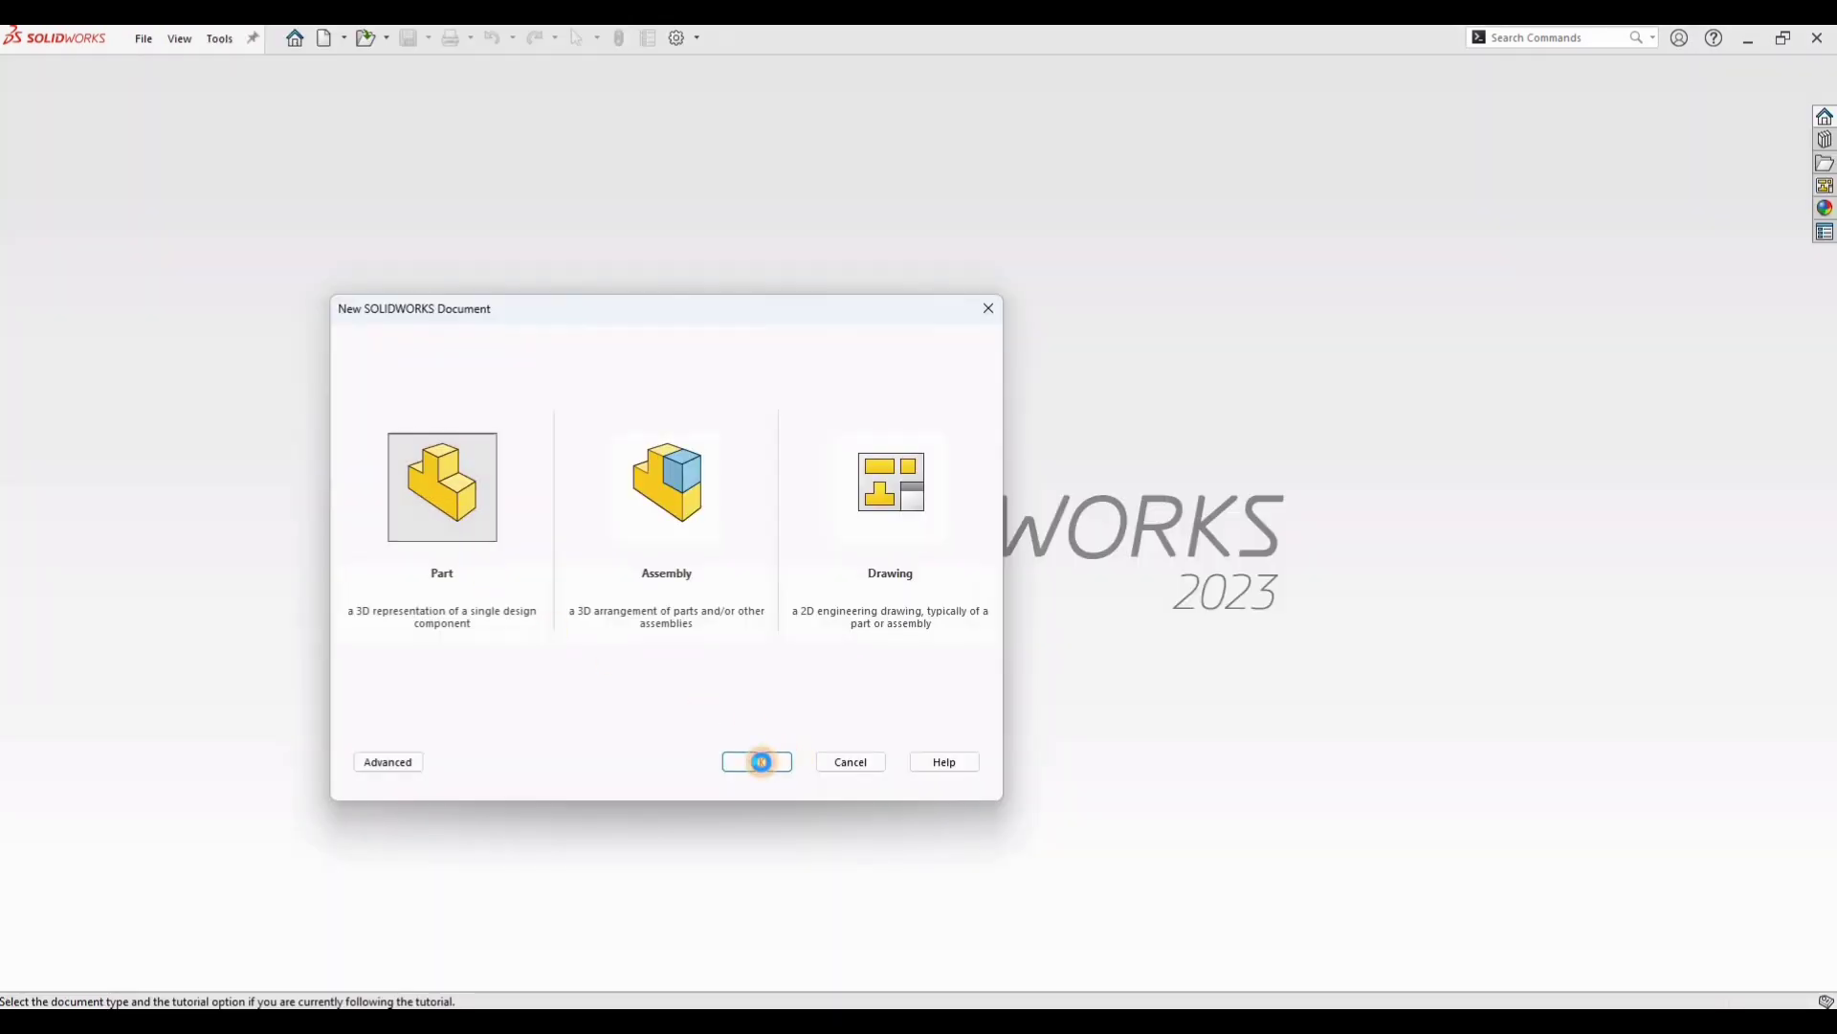
Step: Set up a new part document with MMGS (millimeter, gram, second) units and the Plain White scene
click(758, 761)
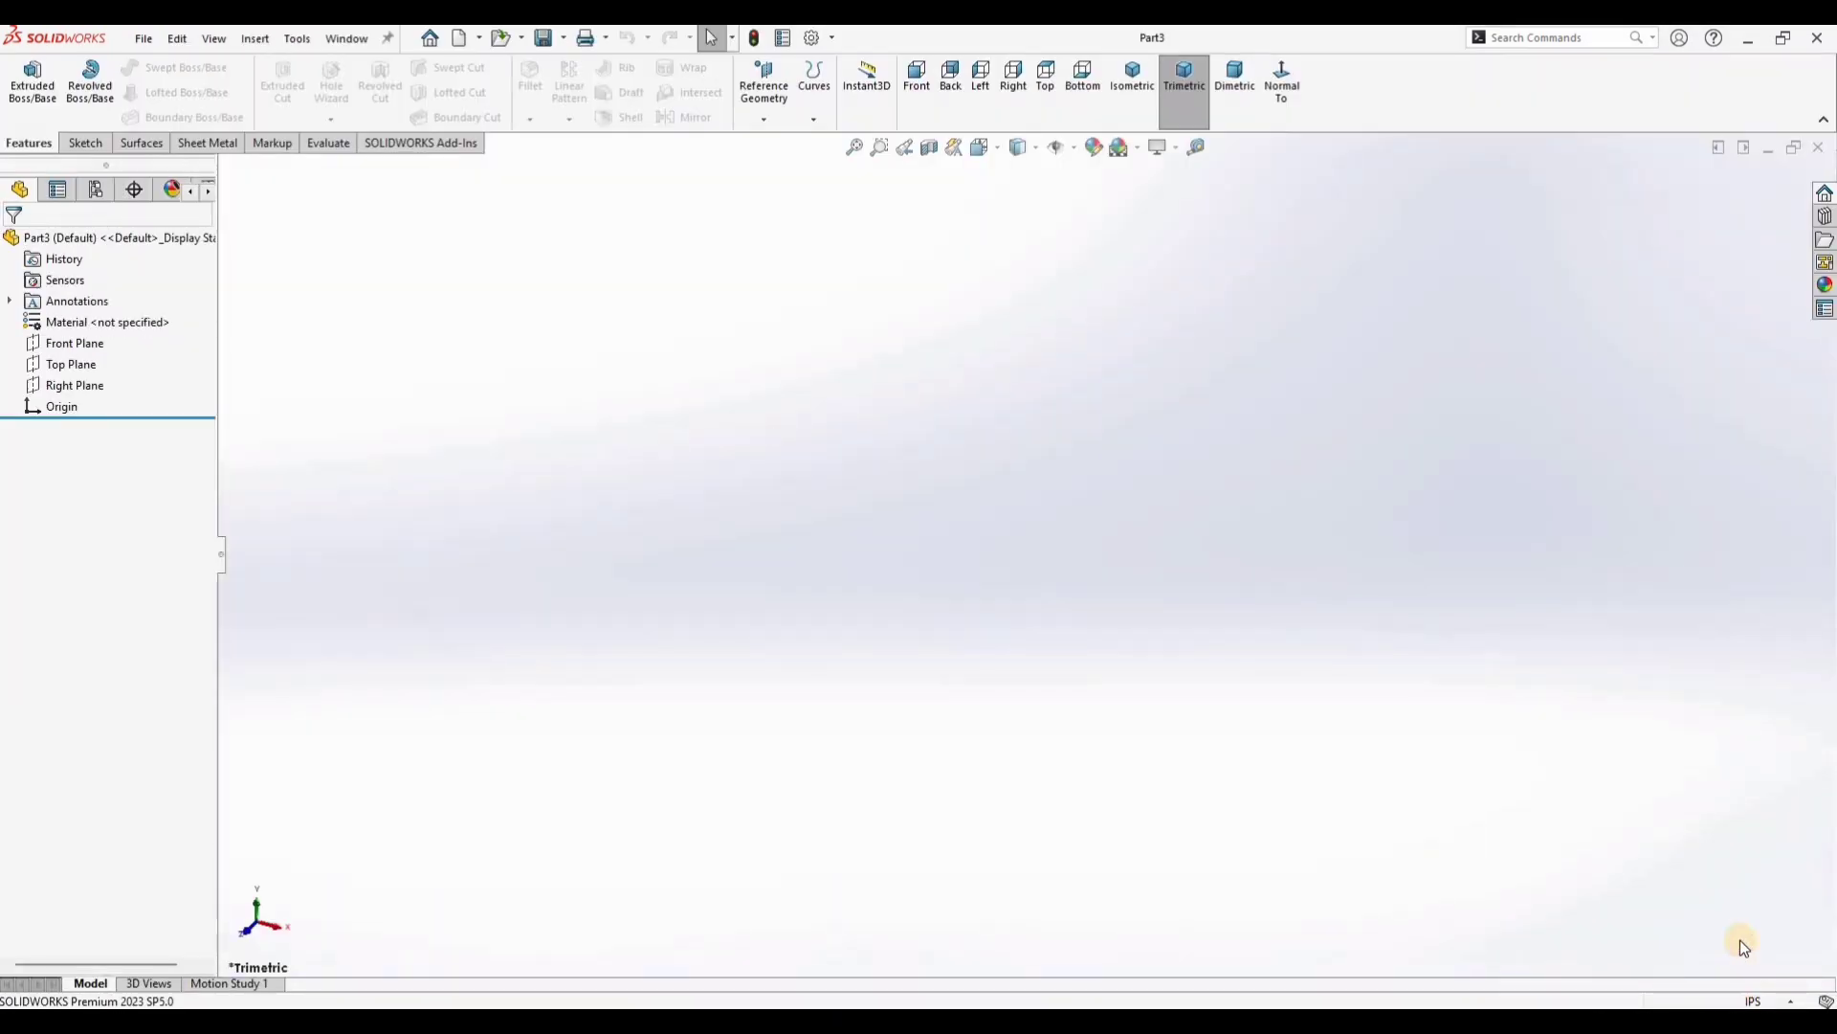
click(1759, 1001)
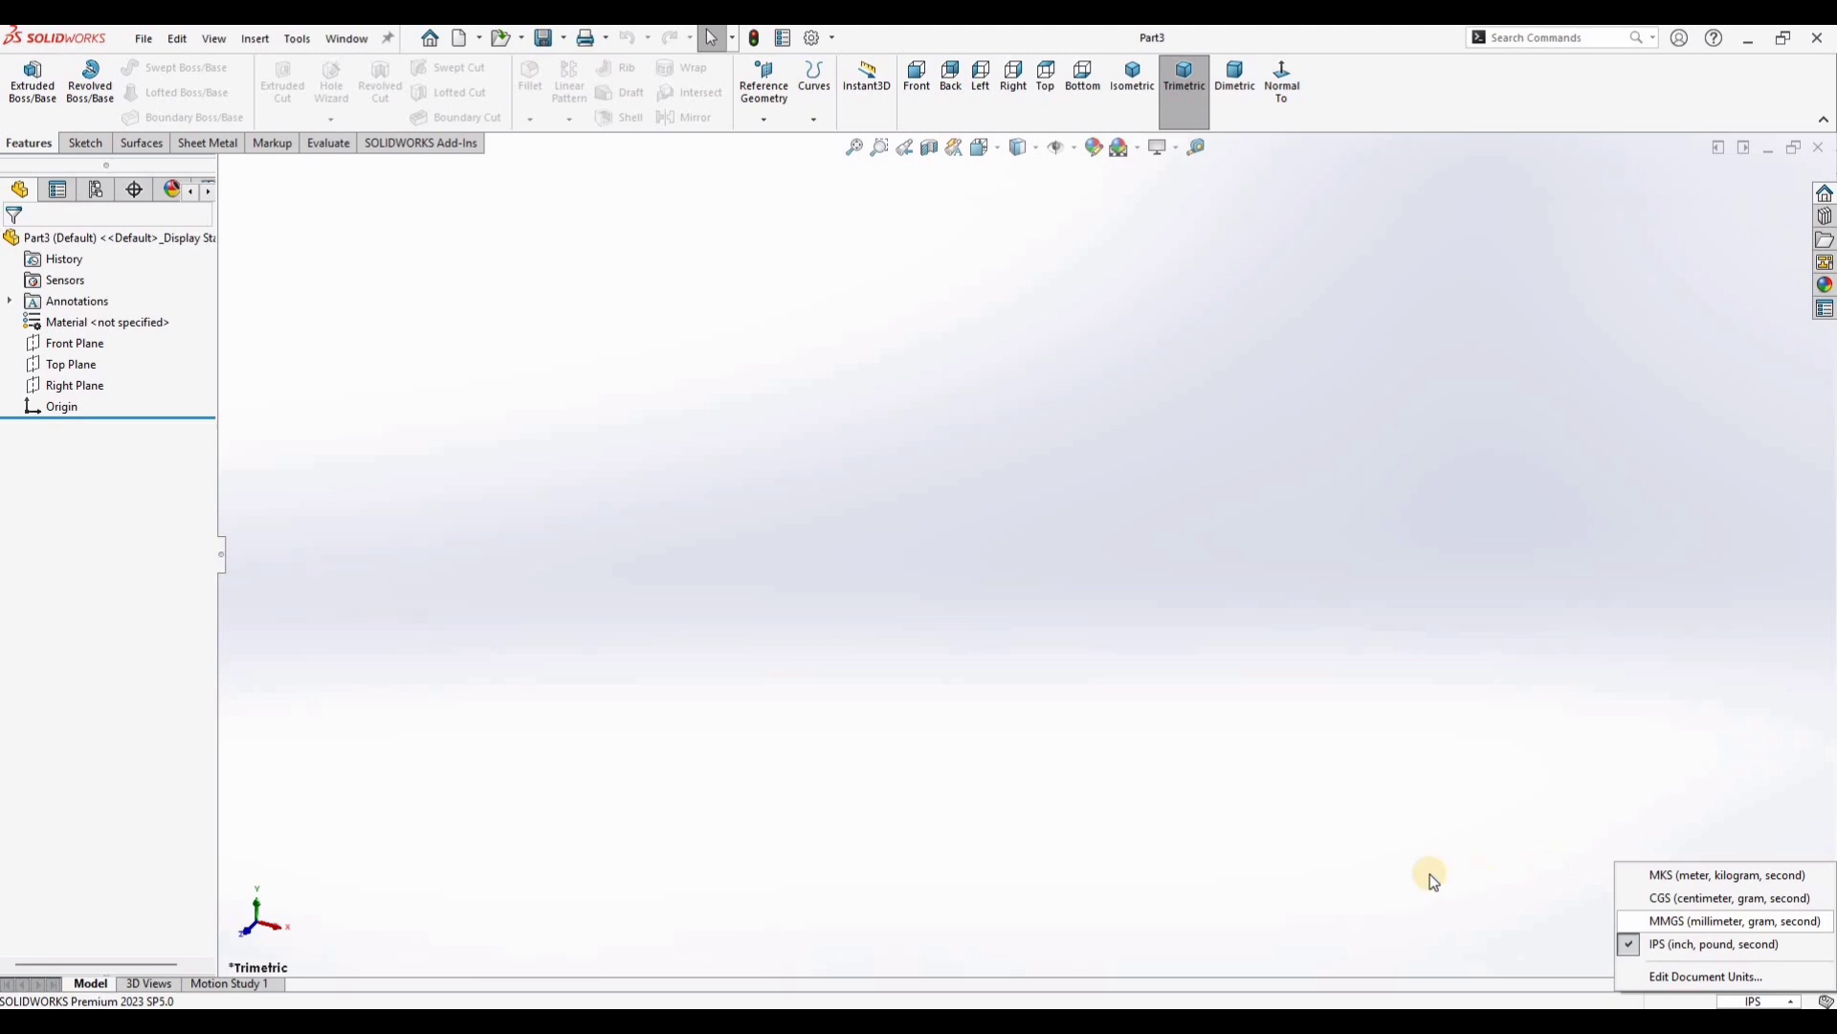
click(1734, 921)
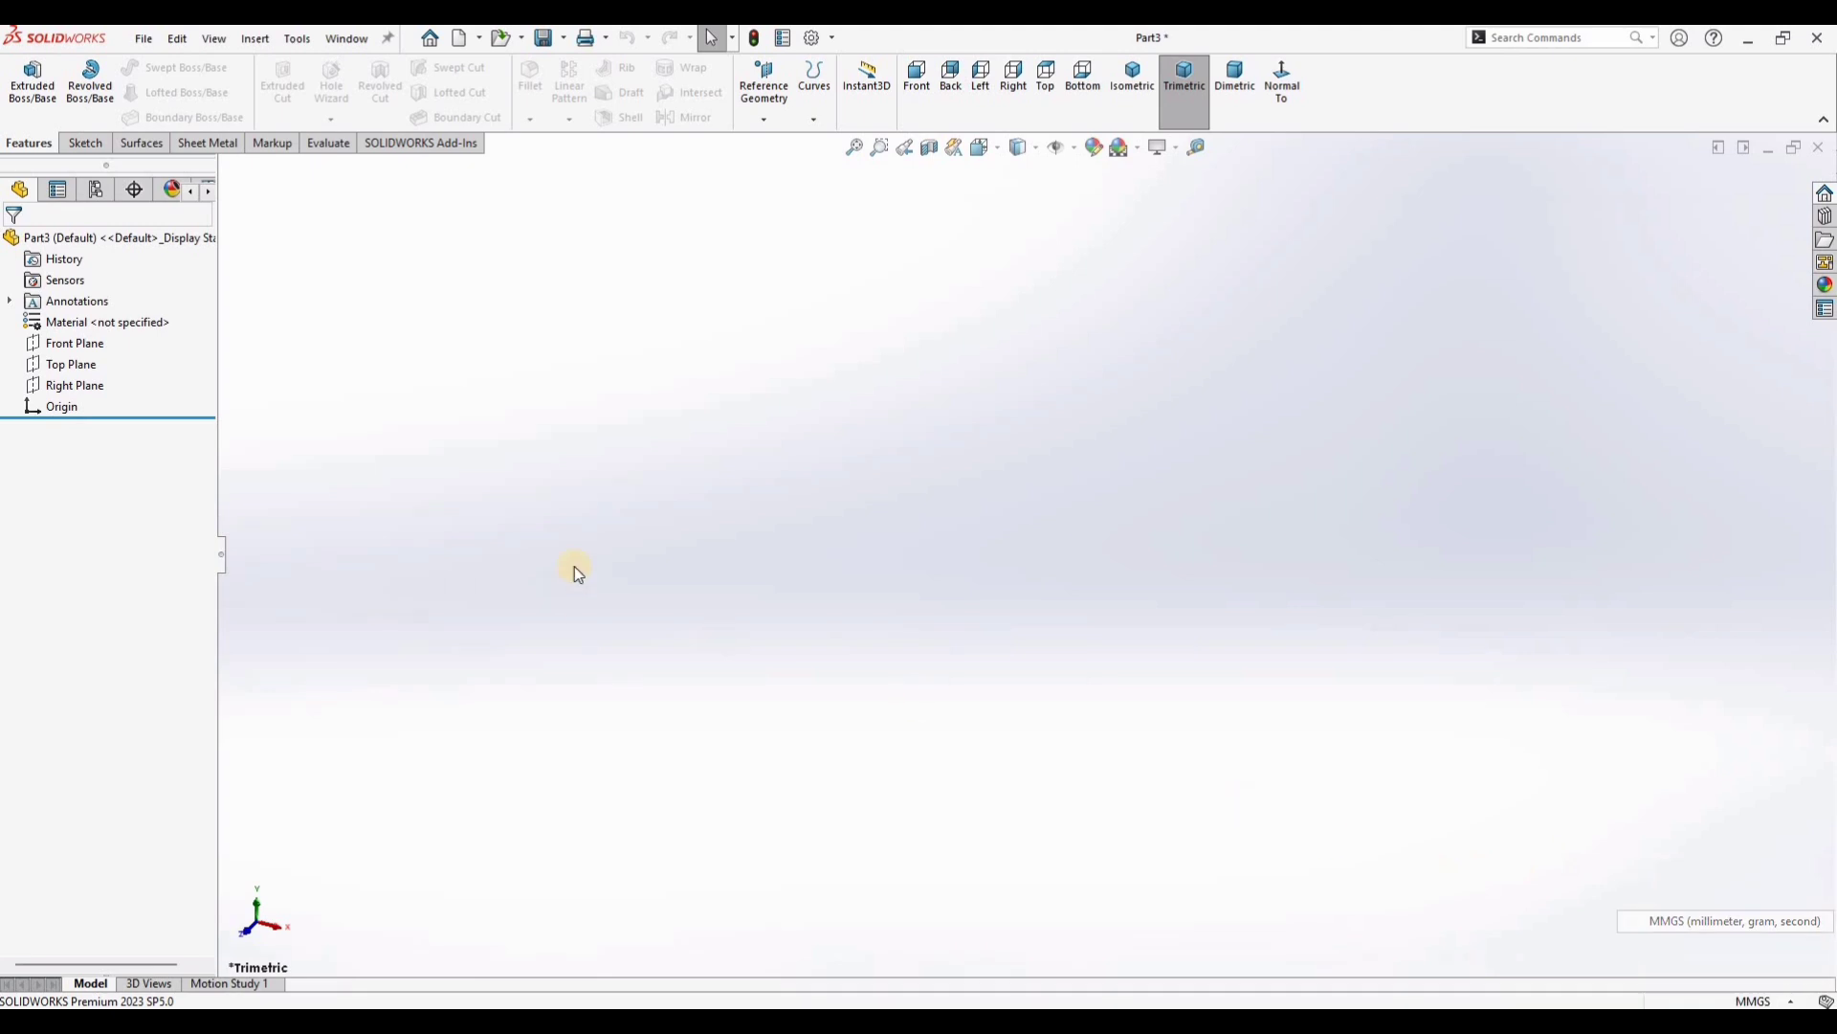
click(1137, 148)
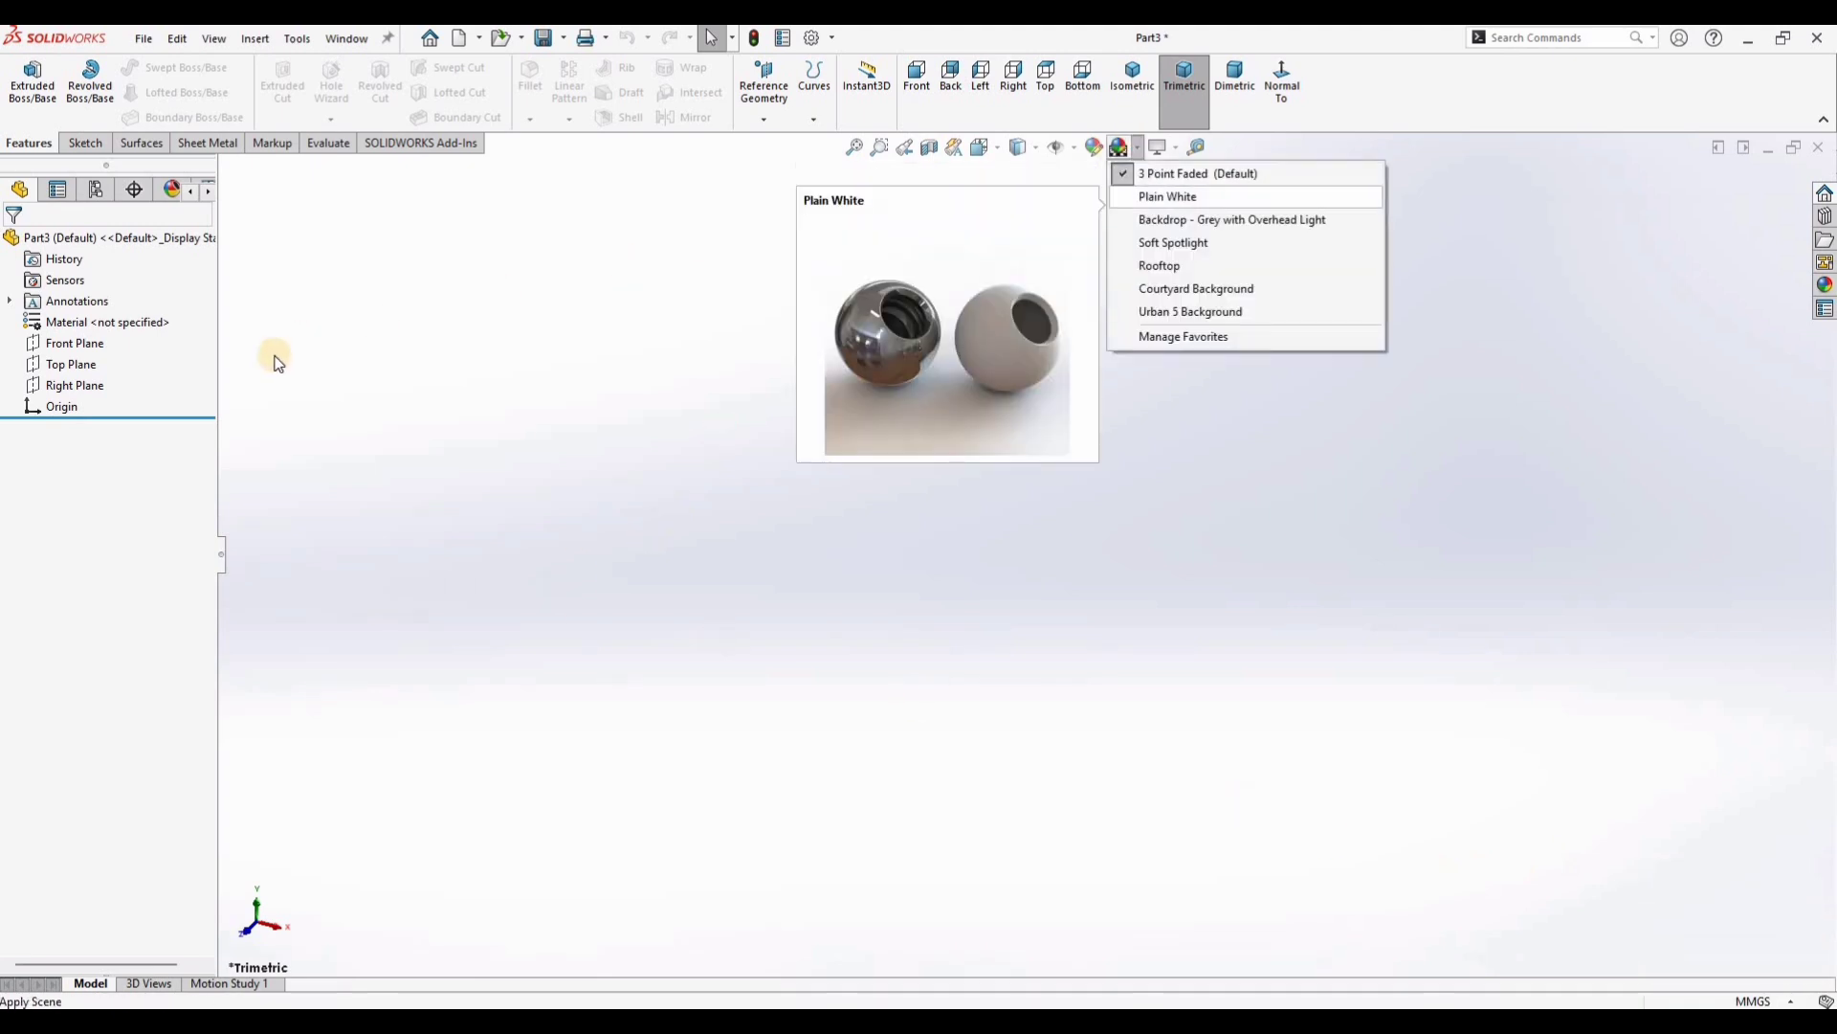
click(1124, 197)
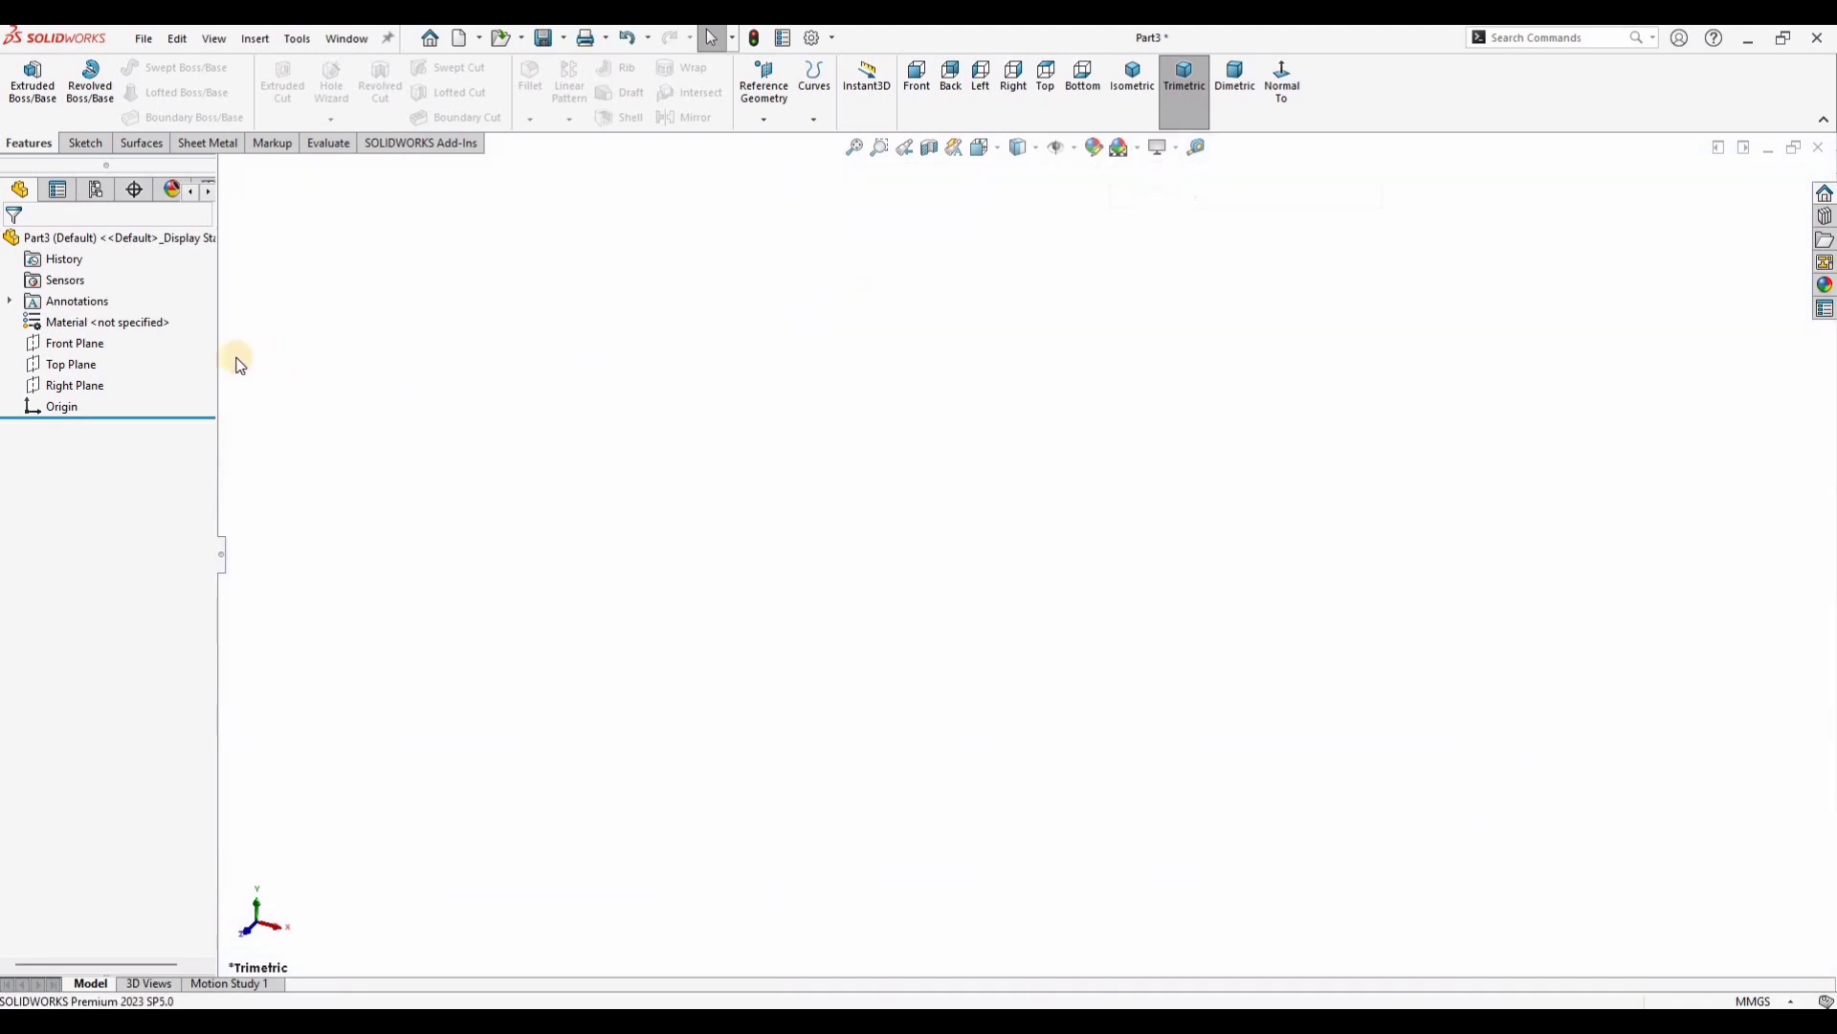
Step: Sketch a vertical centerpoint straight slot on the Front Plane, centred on the origin, about 87 mm between arc centres and 17 mm wide
click(93, 341)
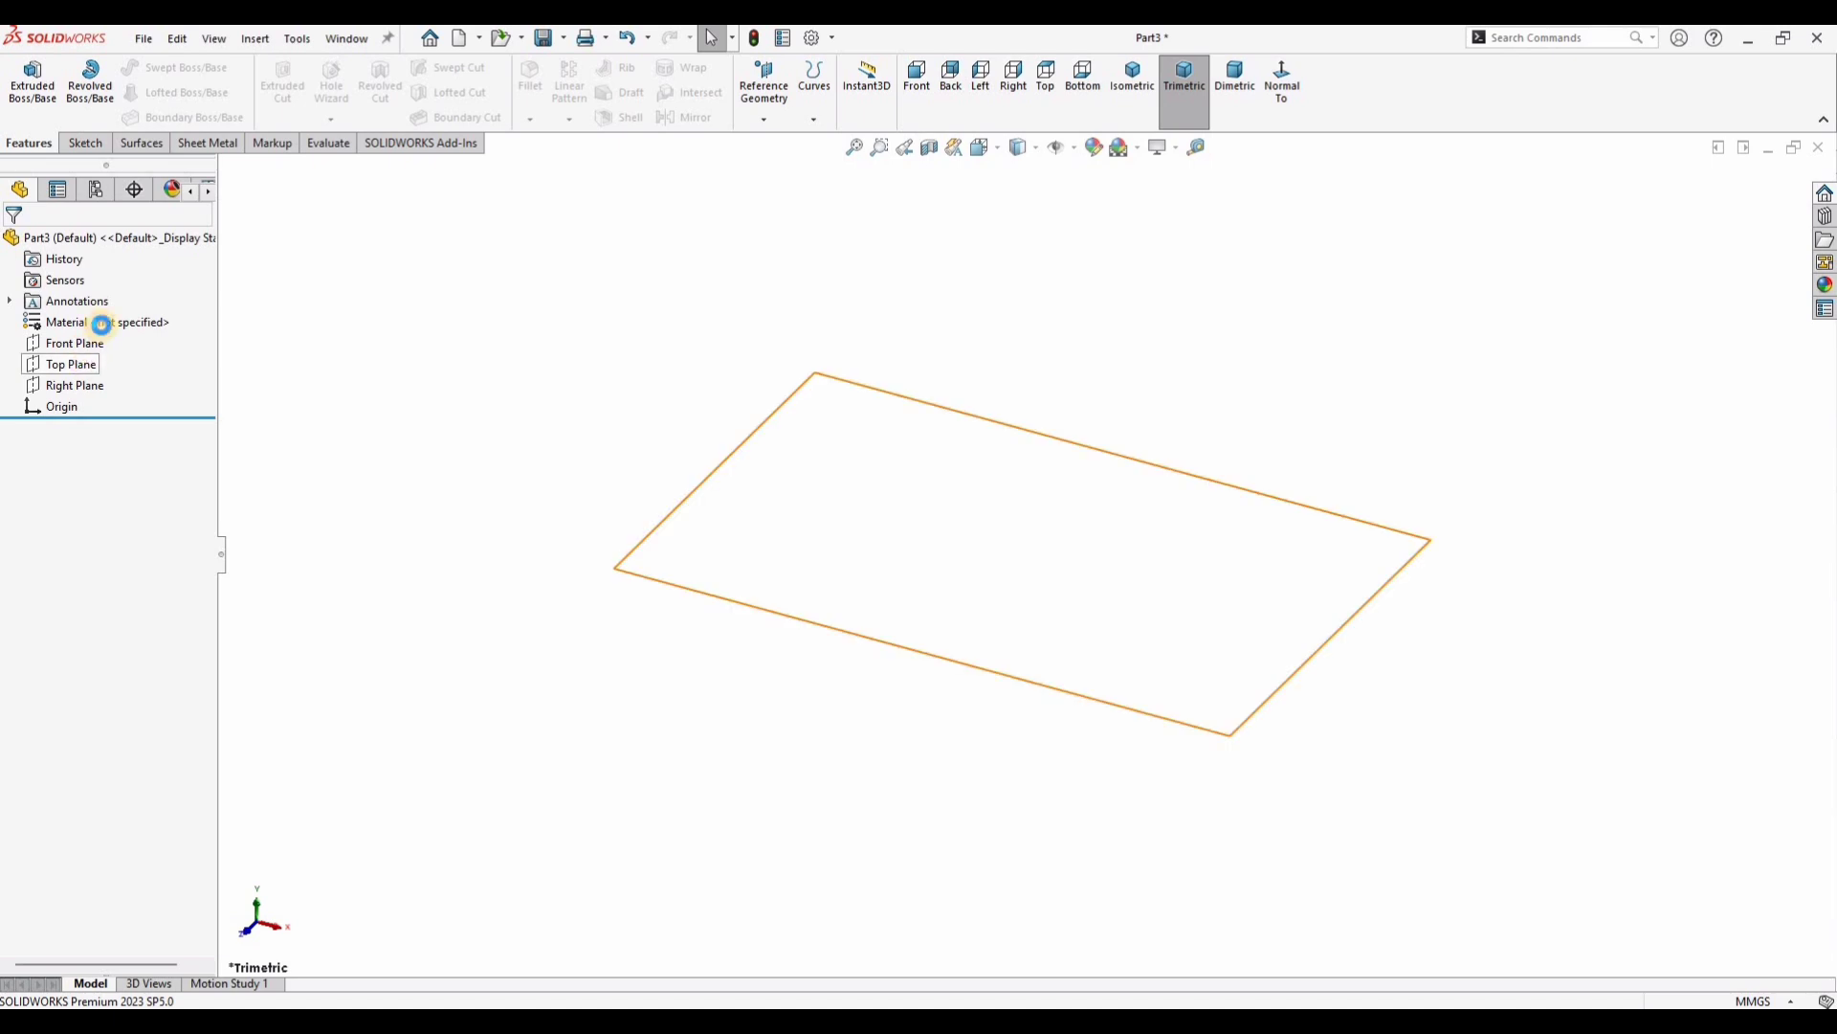
click(114, 102)
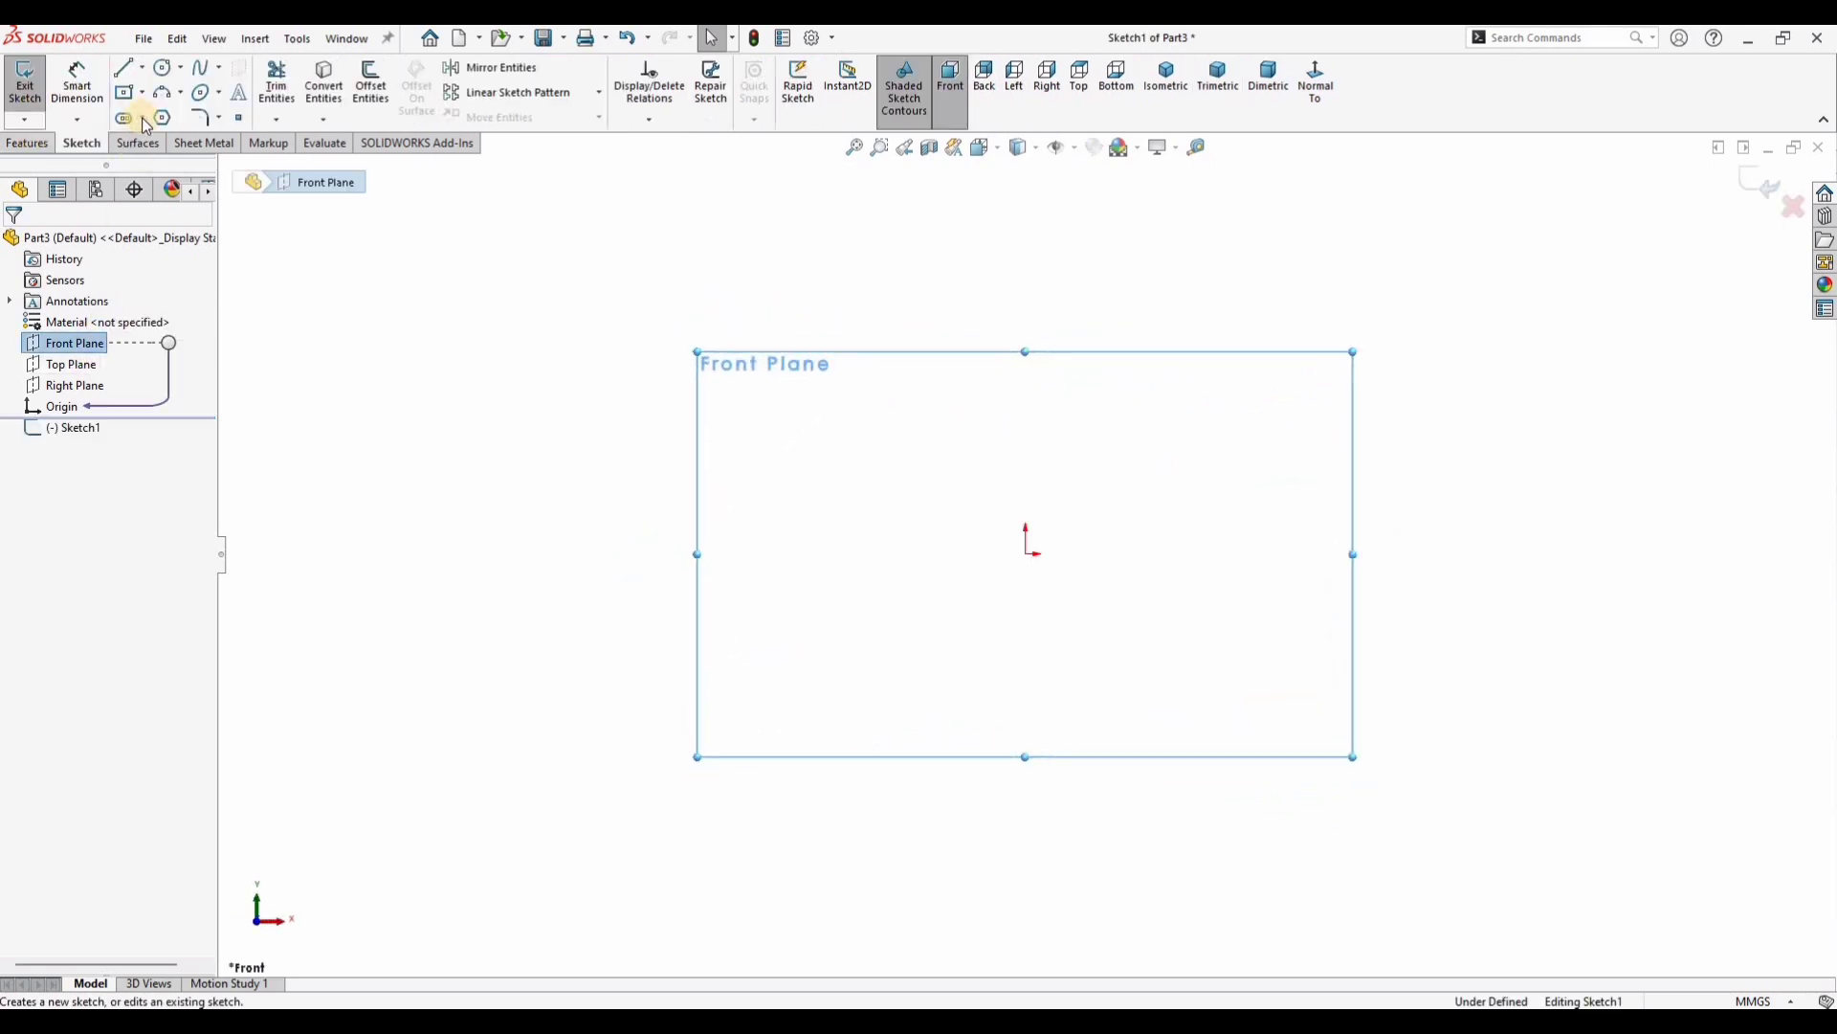
click(141, 118)
click(153, 171)
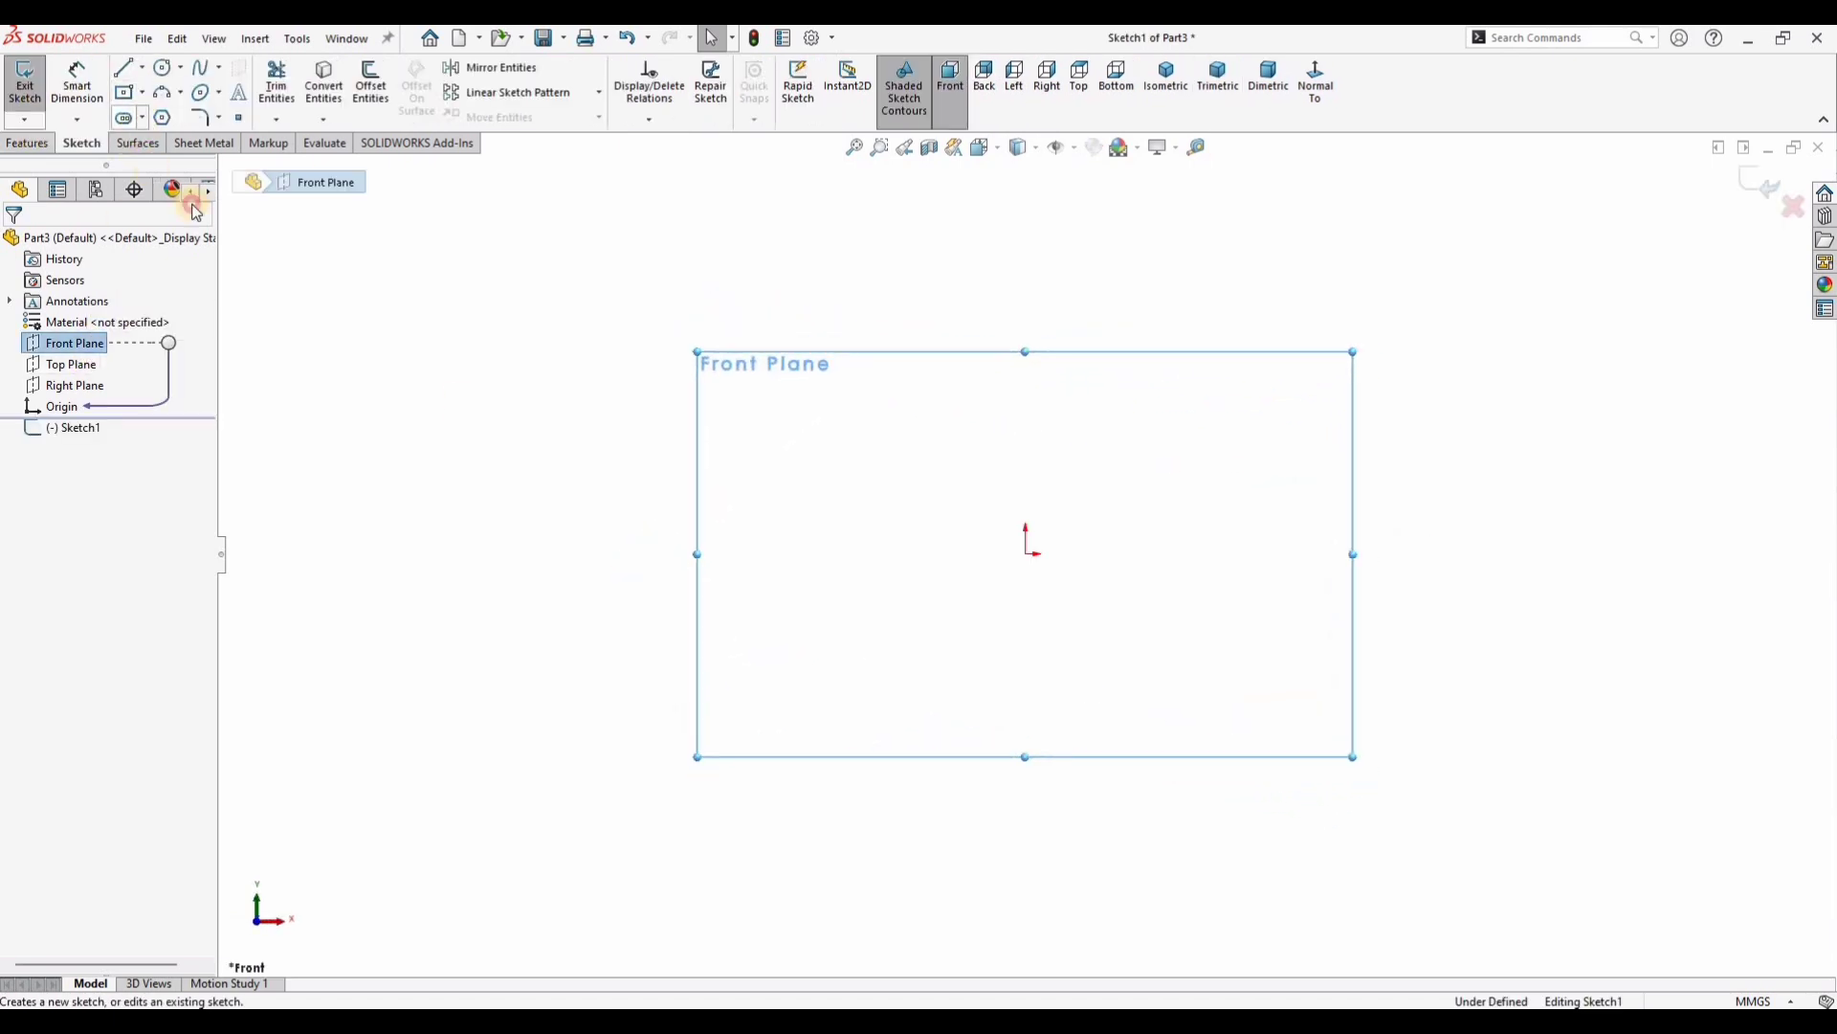
click(1025, 543)
click(1025, 547)
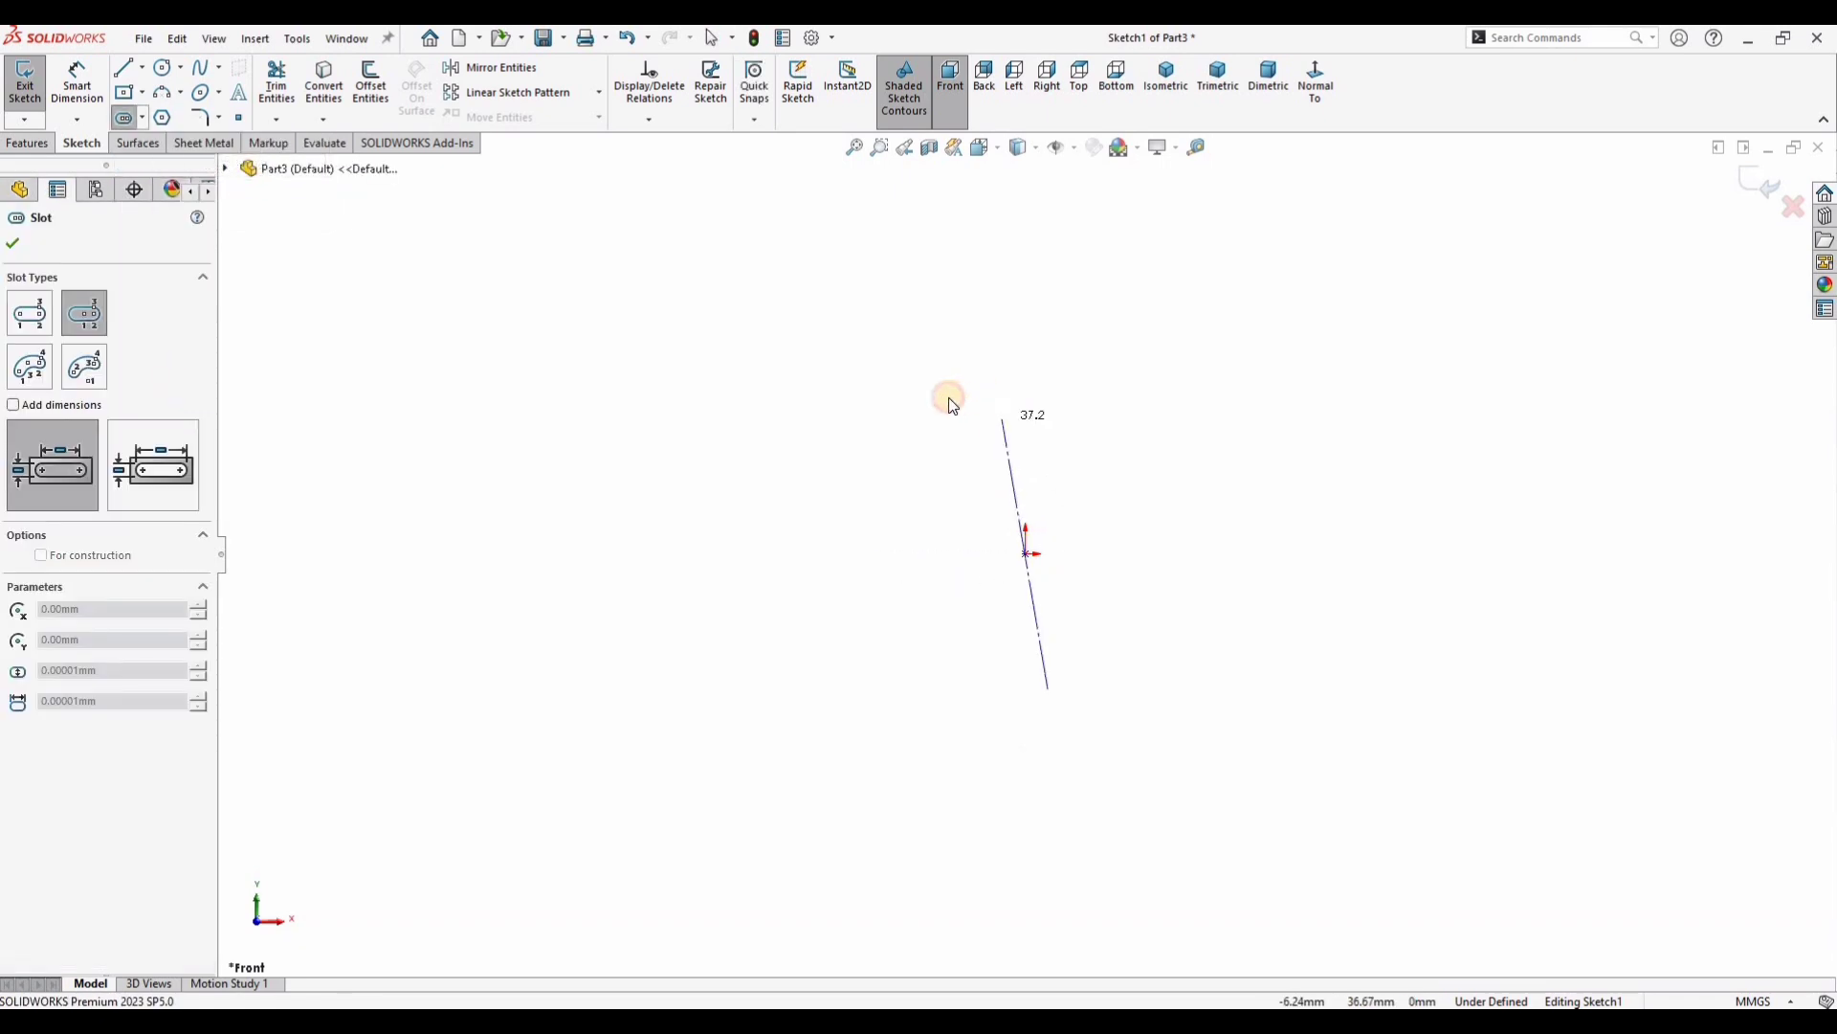
click(995, 412)
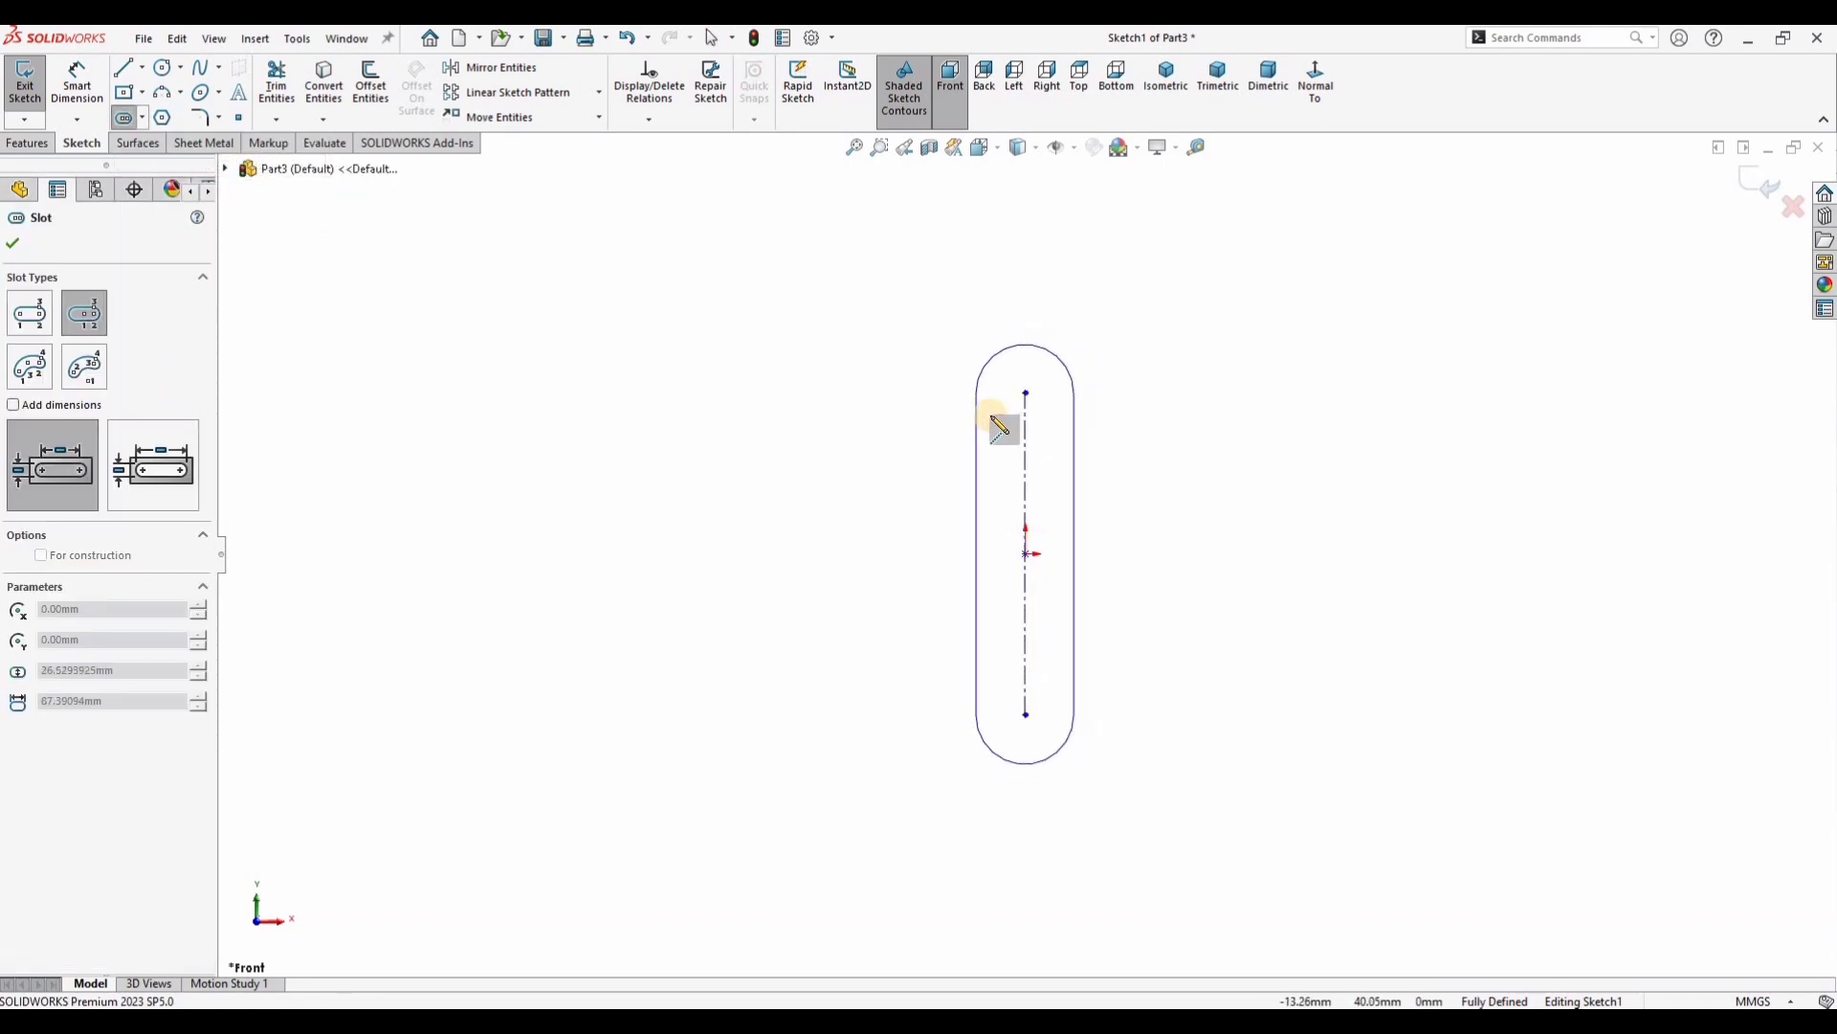
click(995, 411)
Step: Dimension the slot's straight side and set its length to 90 mm
click(106, 73)
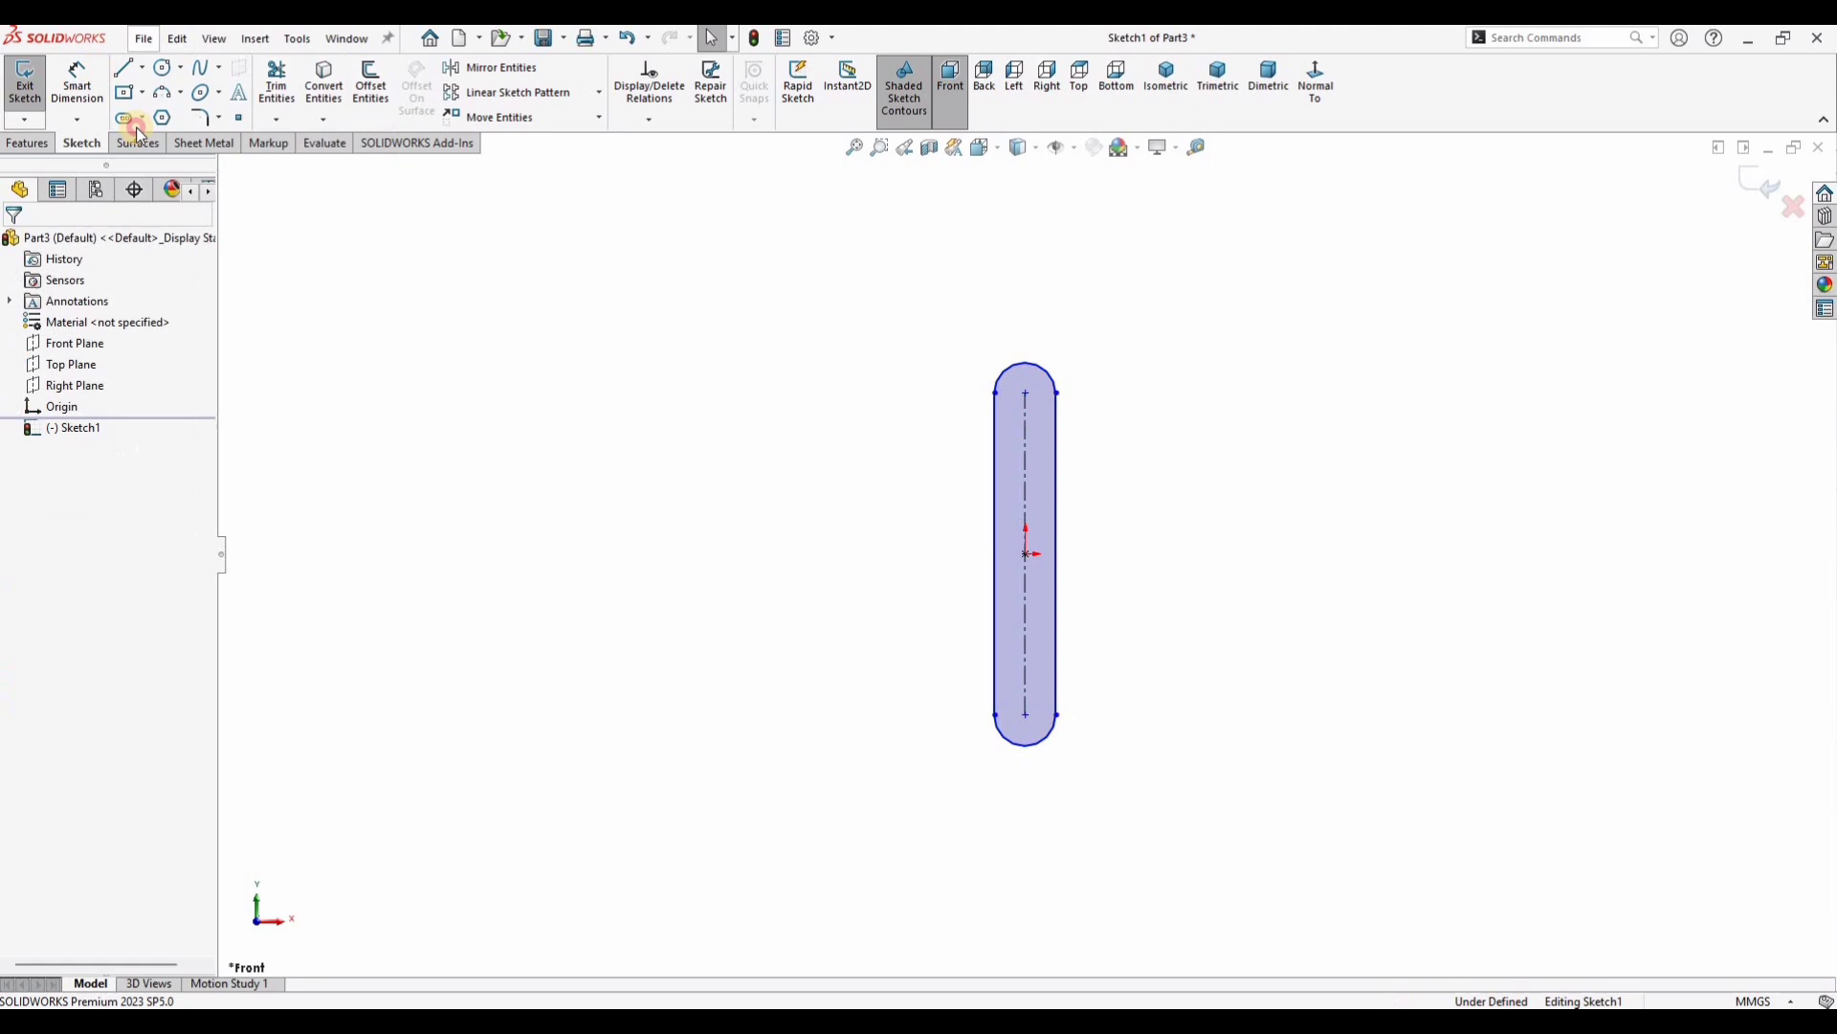
click(993, 418)
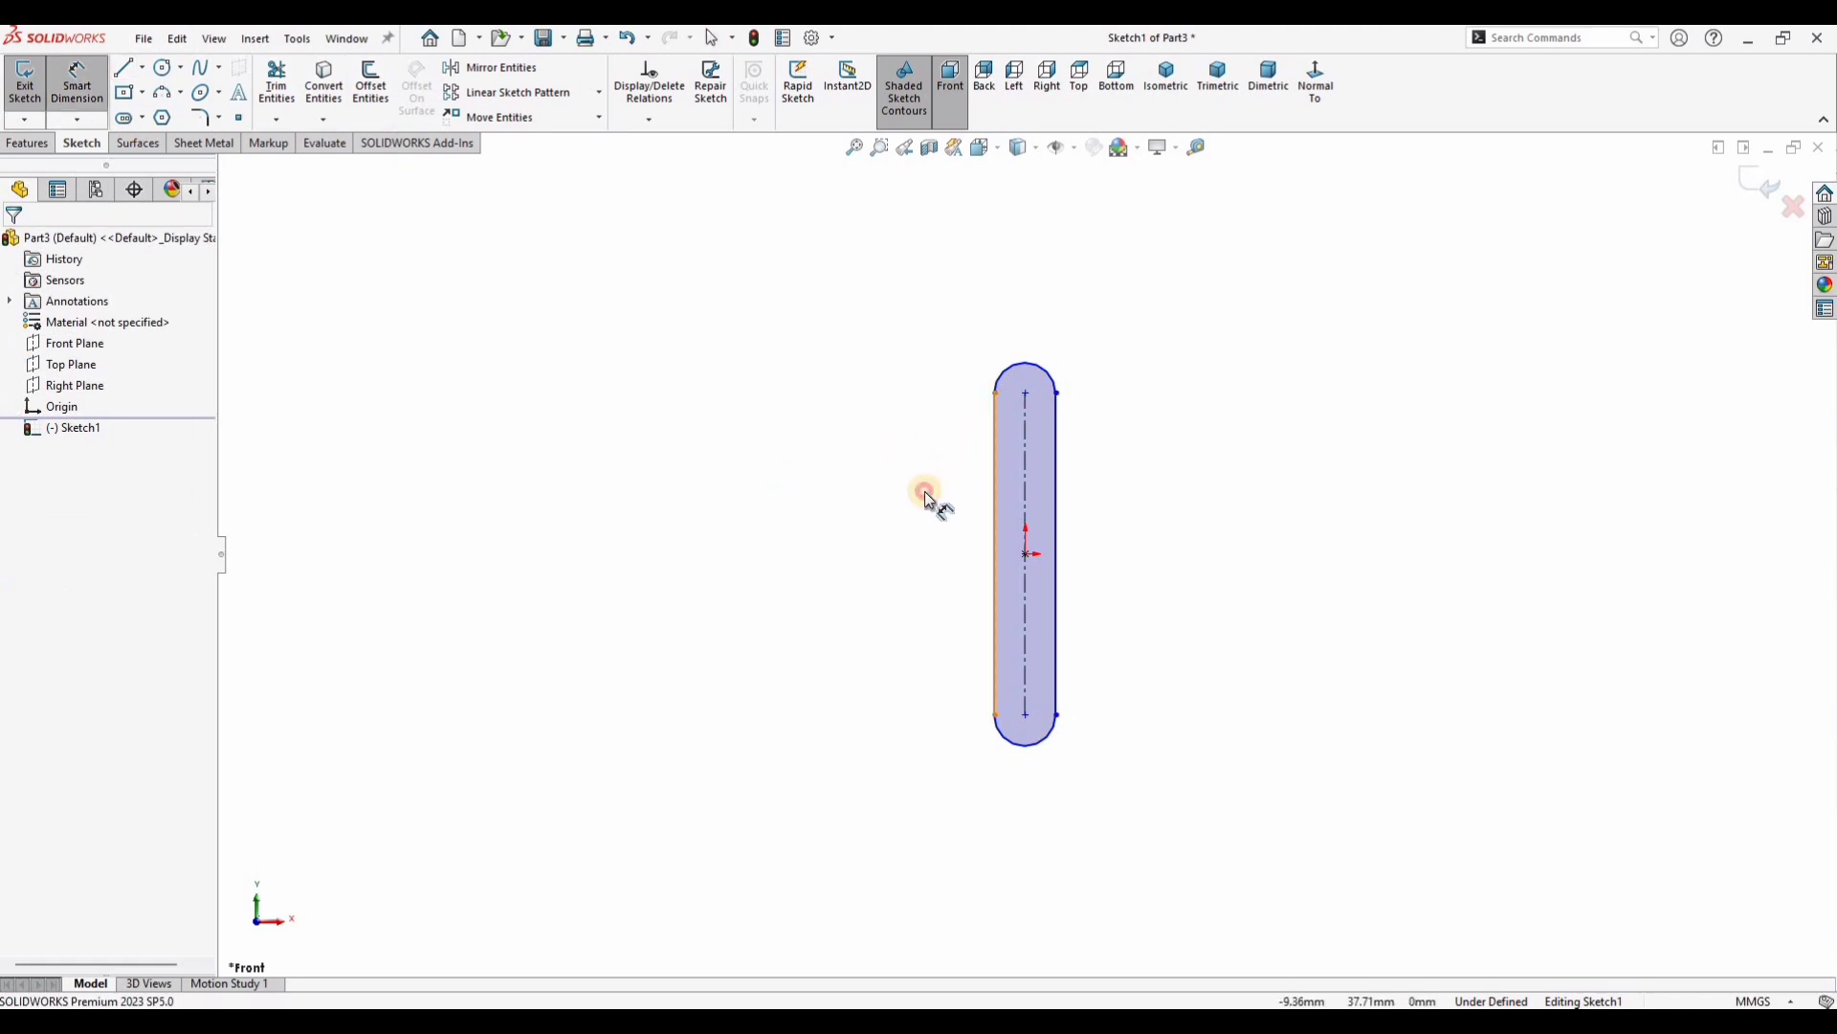
click(753, 574)
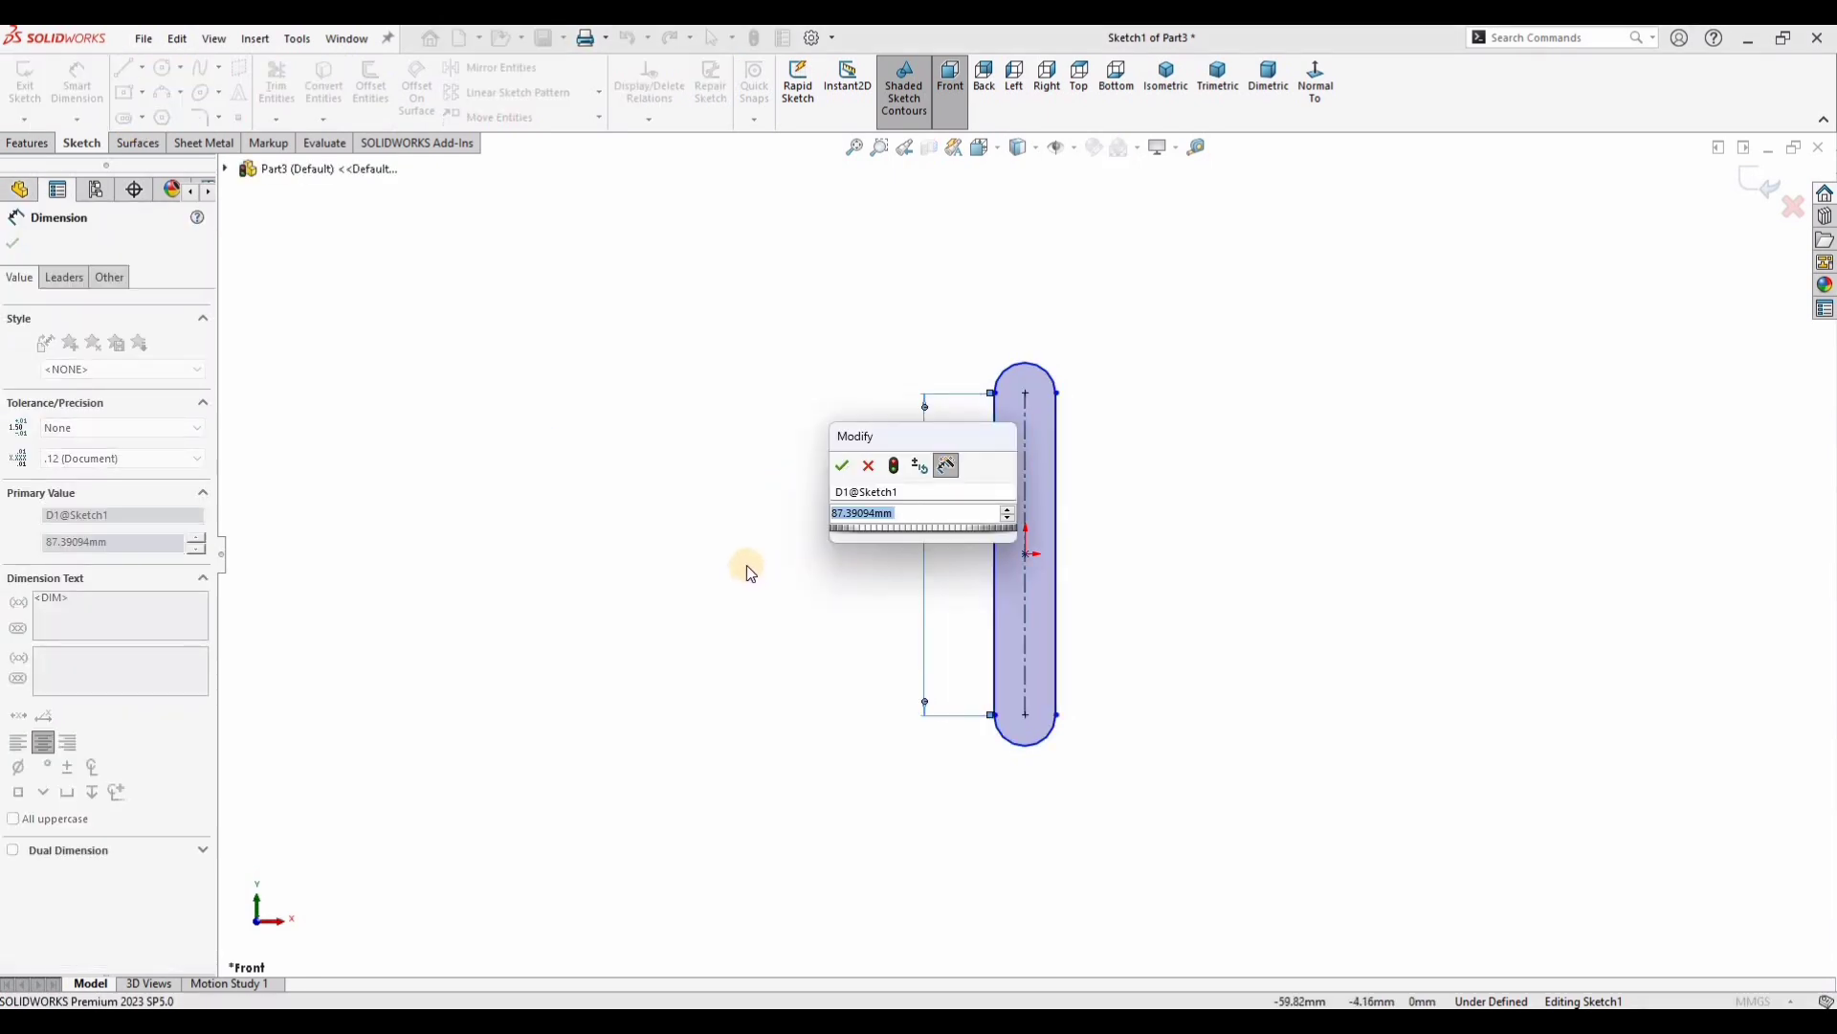
text(90)
key(Return)
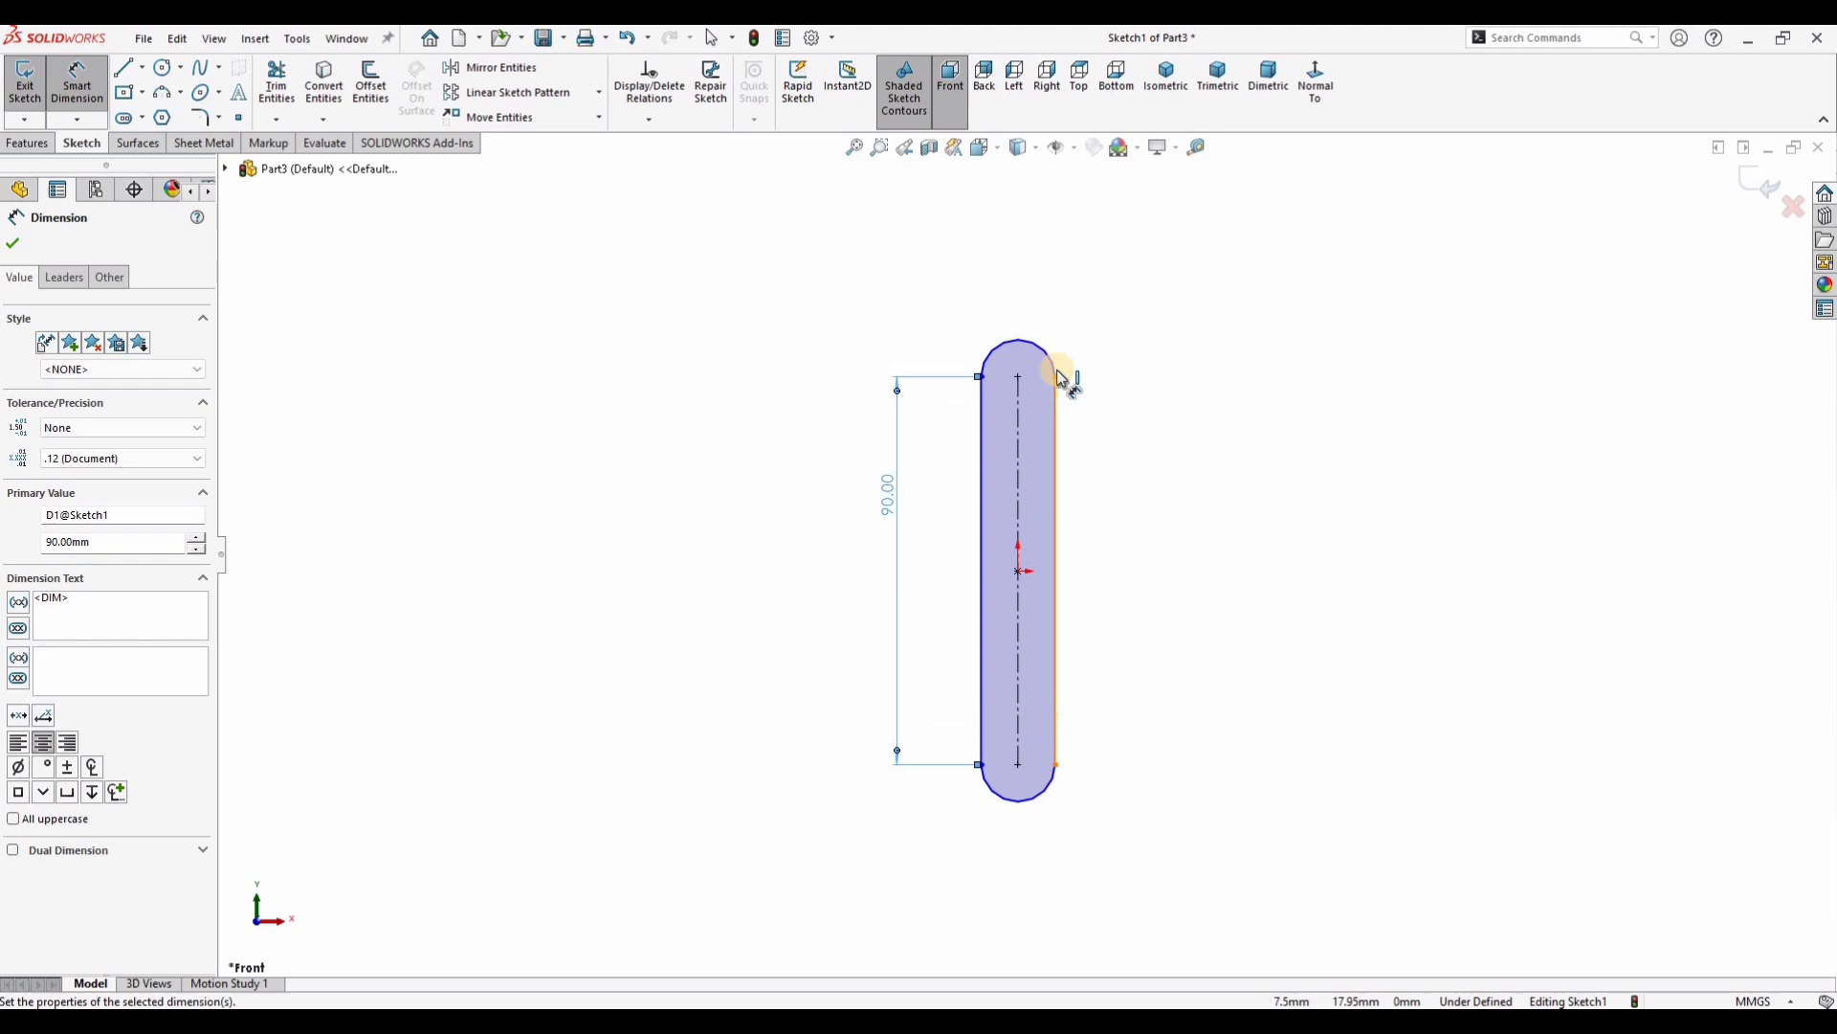
Step: Dimension the distance between the slot's two straight sides and set the width to 5 mm
scroll(1057, 375, down, 1)
click(967, 394)
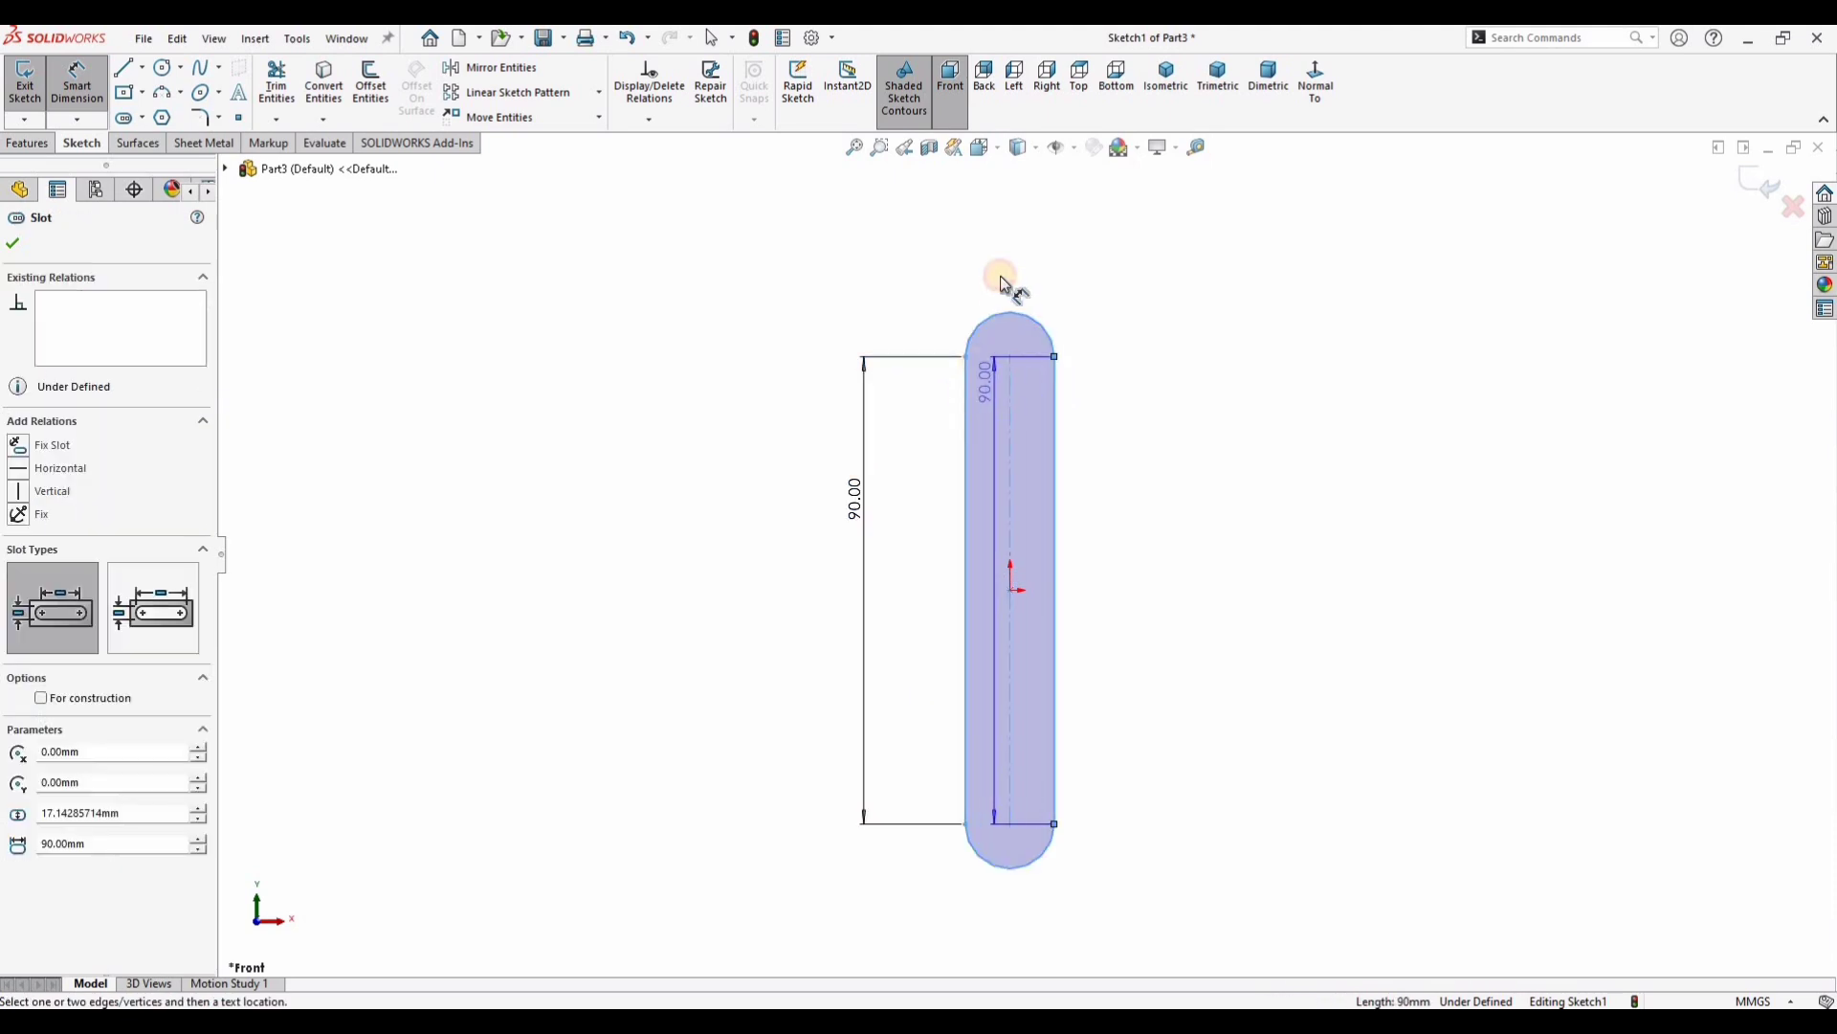
click(997, 289)
click(996, 288)
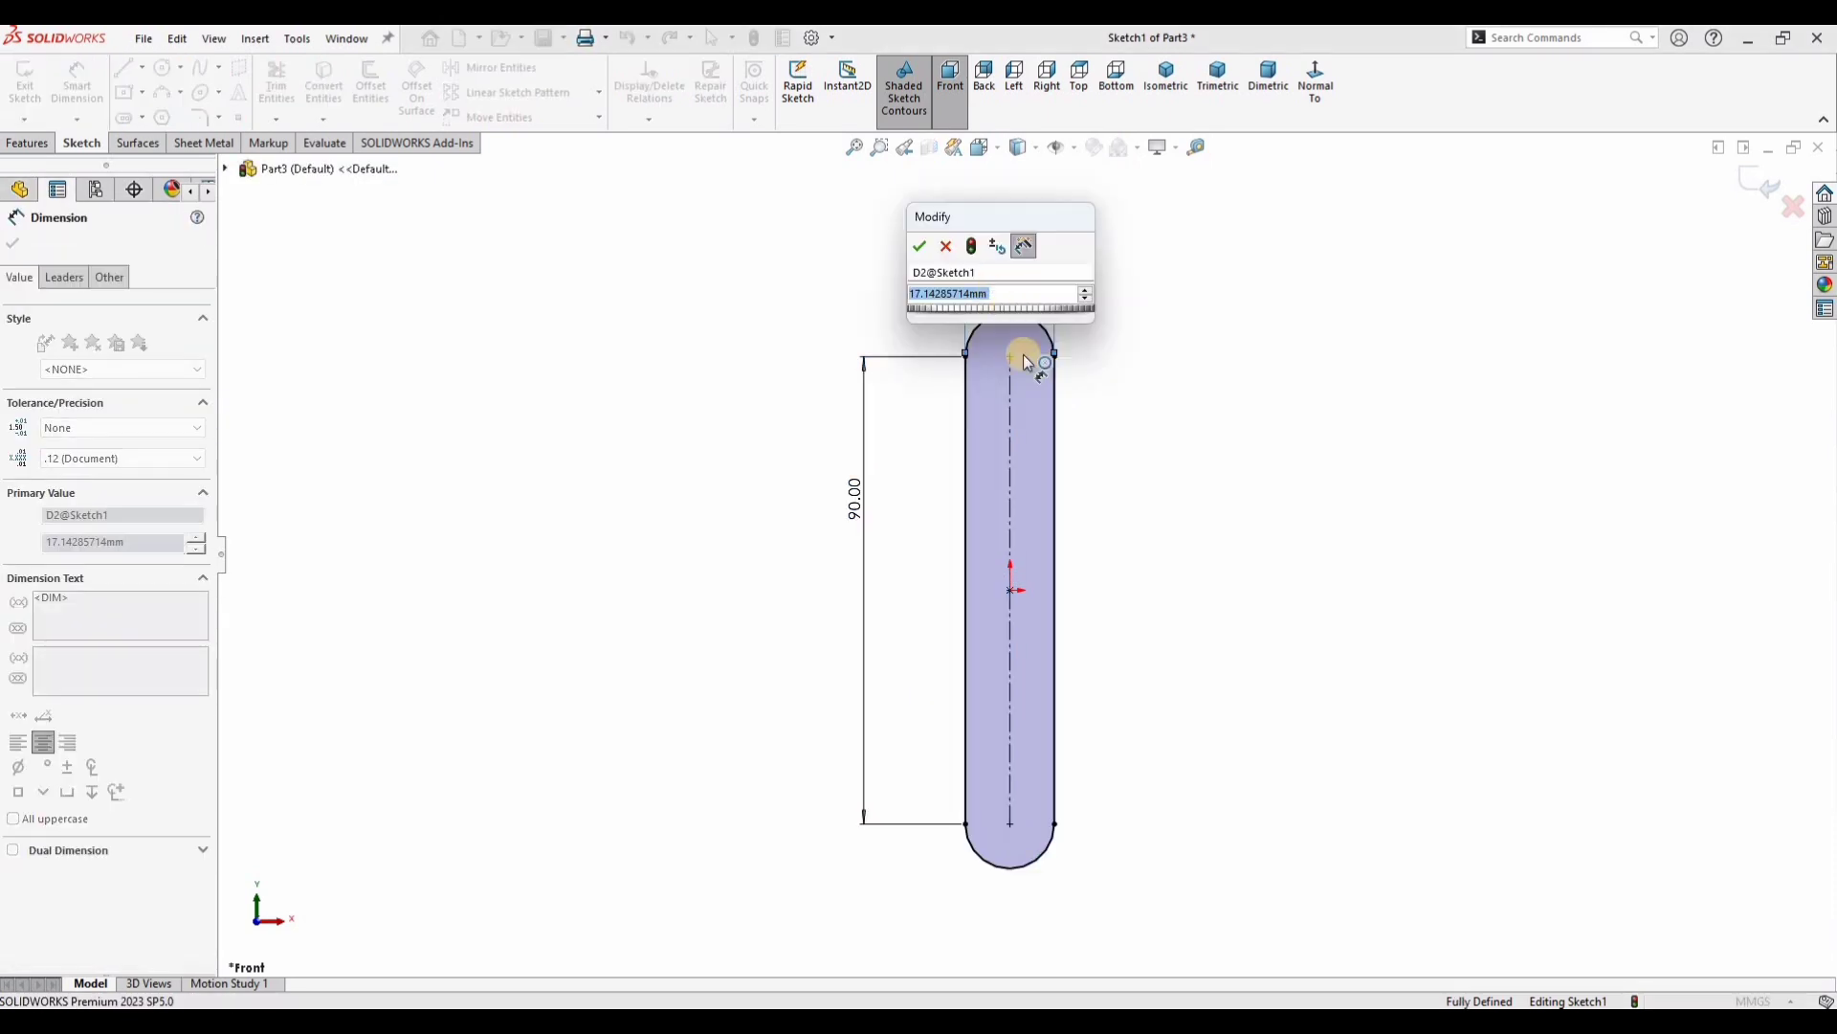
text(5)
key(Return)
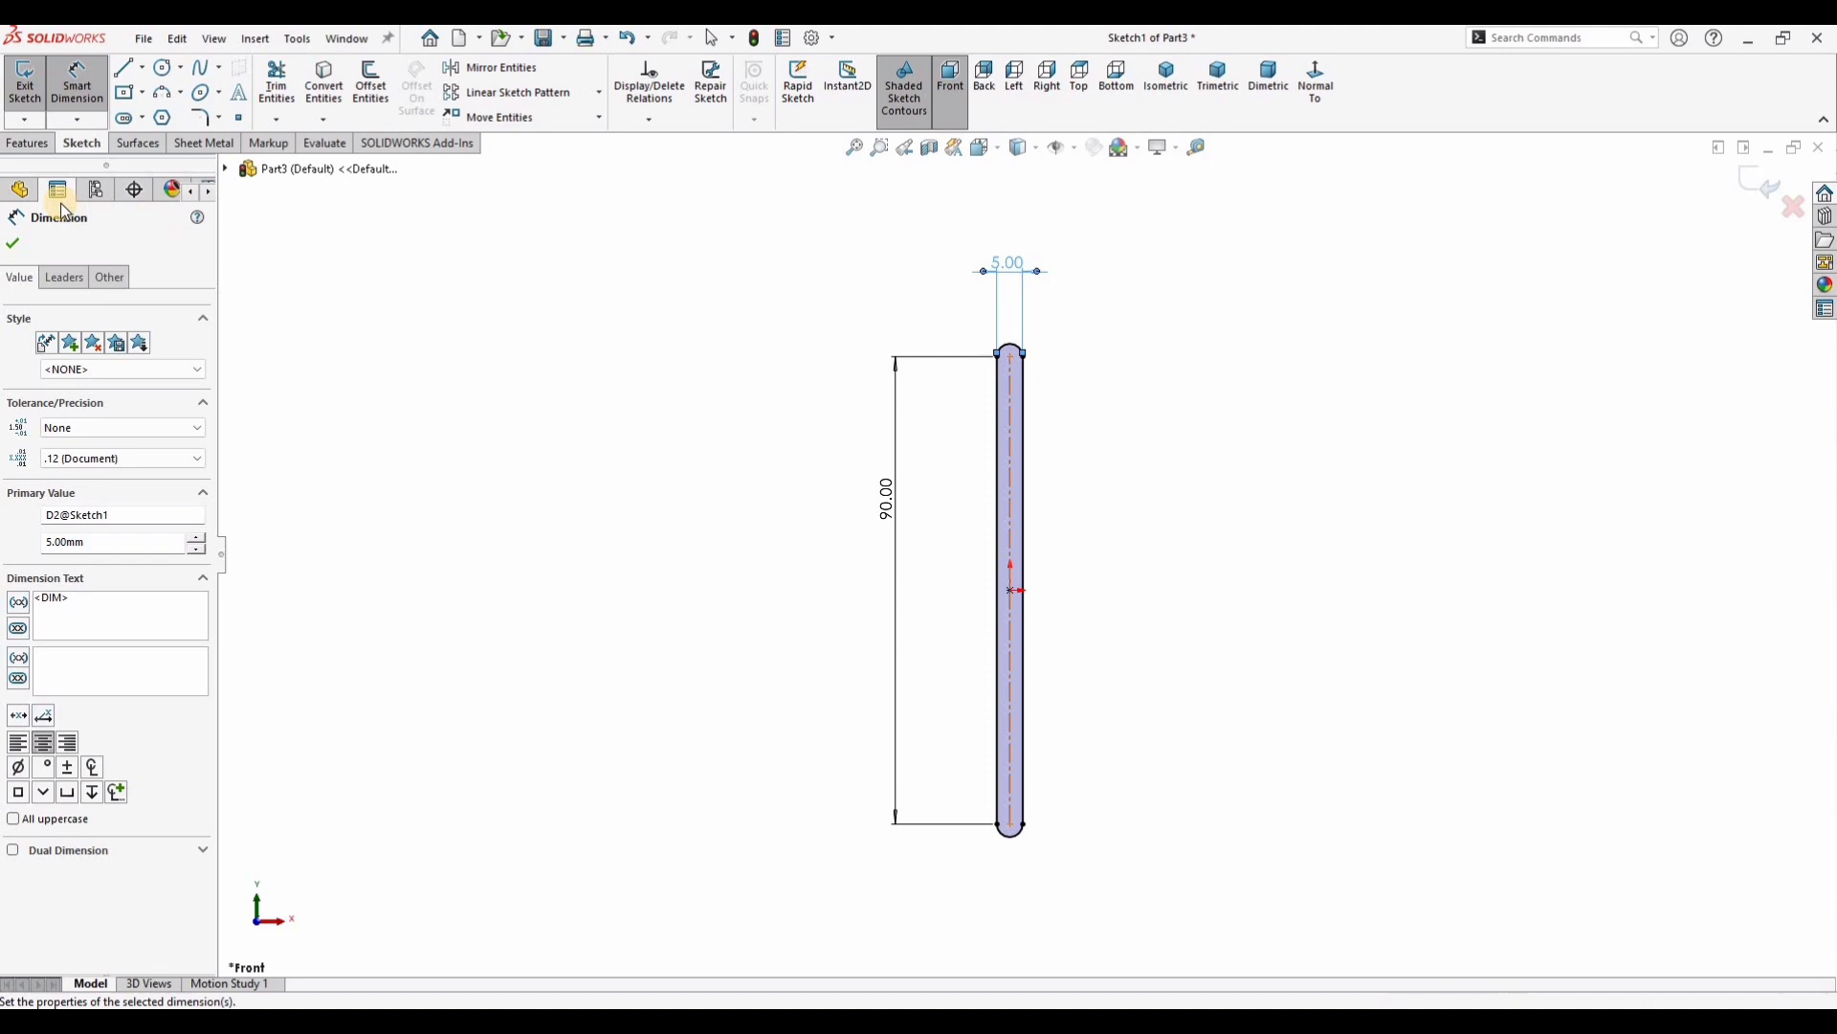
key(Escape)
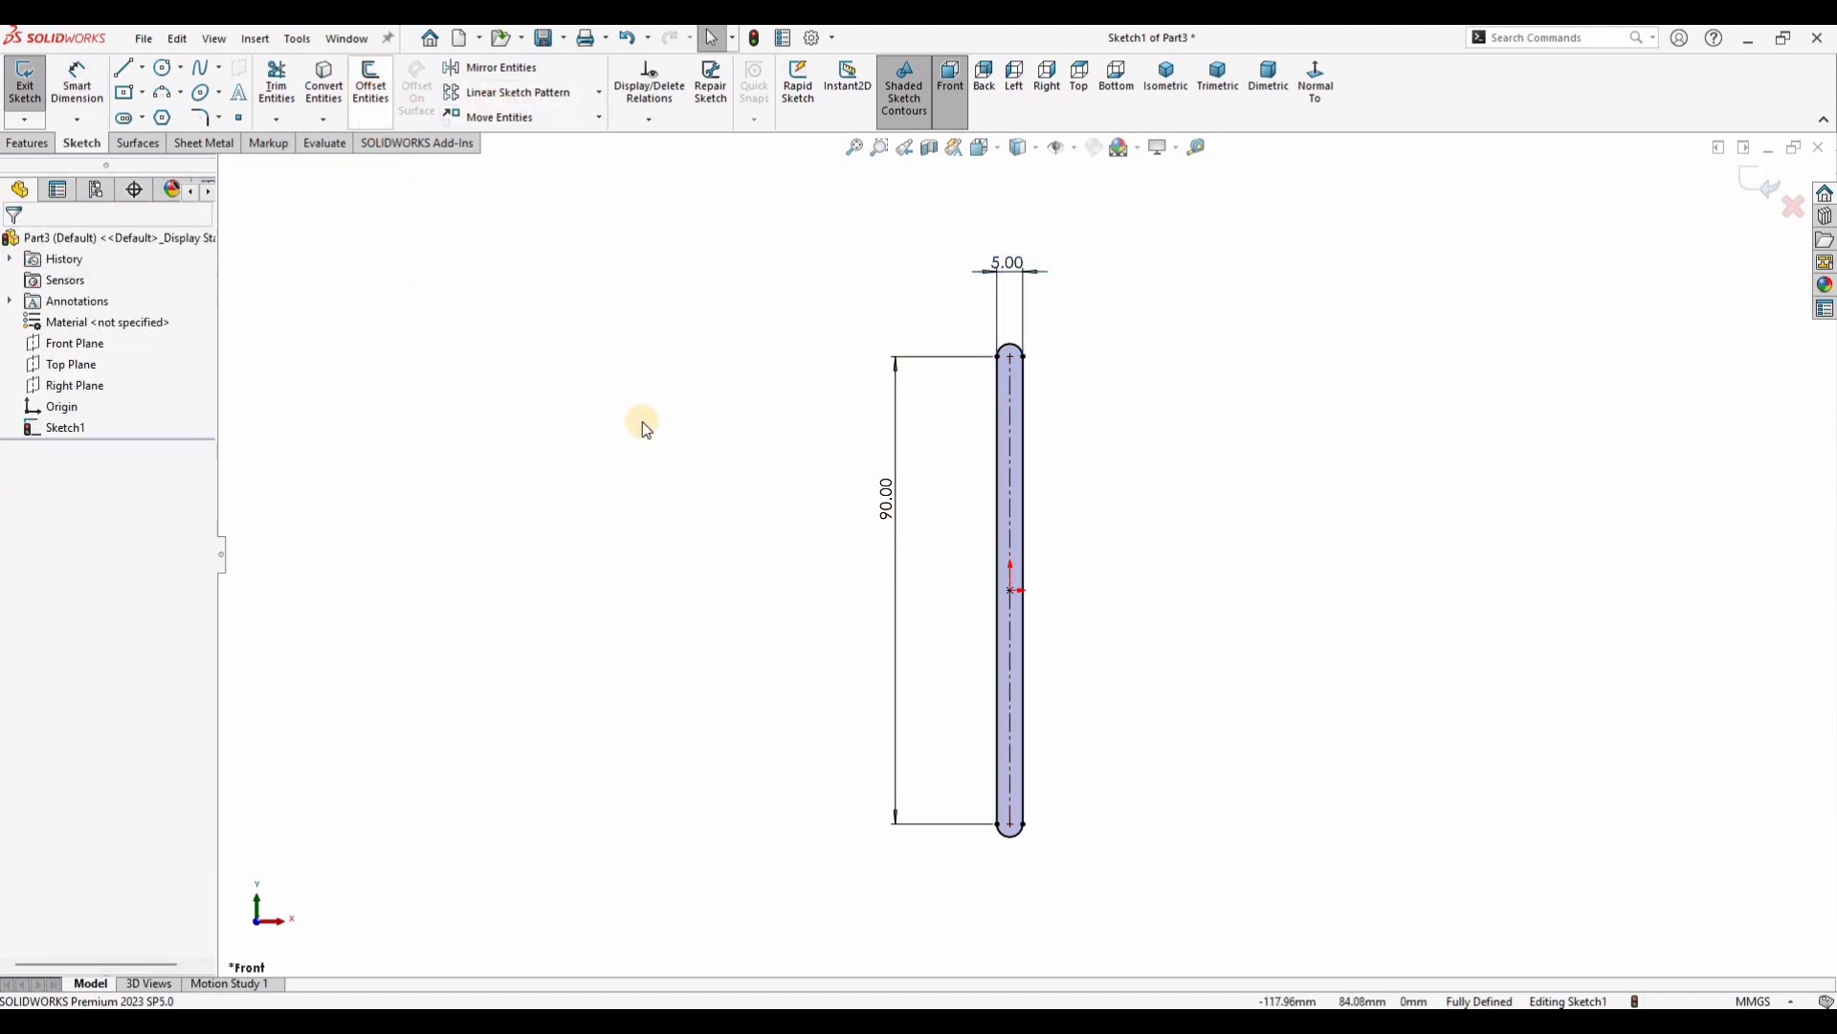
Step: Offset the whole slot outline outward by 3 mm with Offset Entities
click(997, 385)
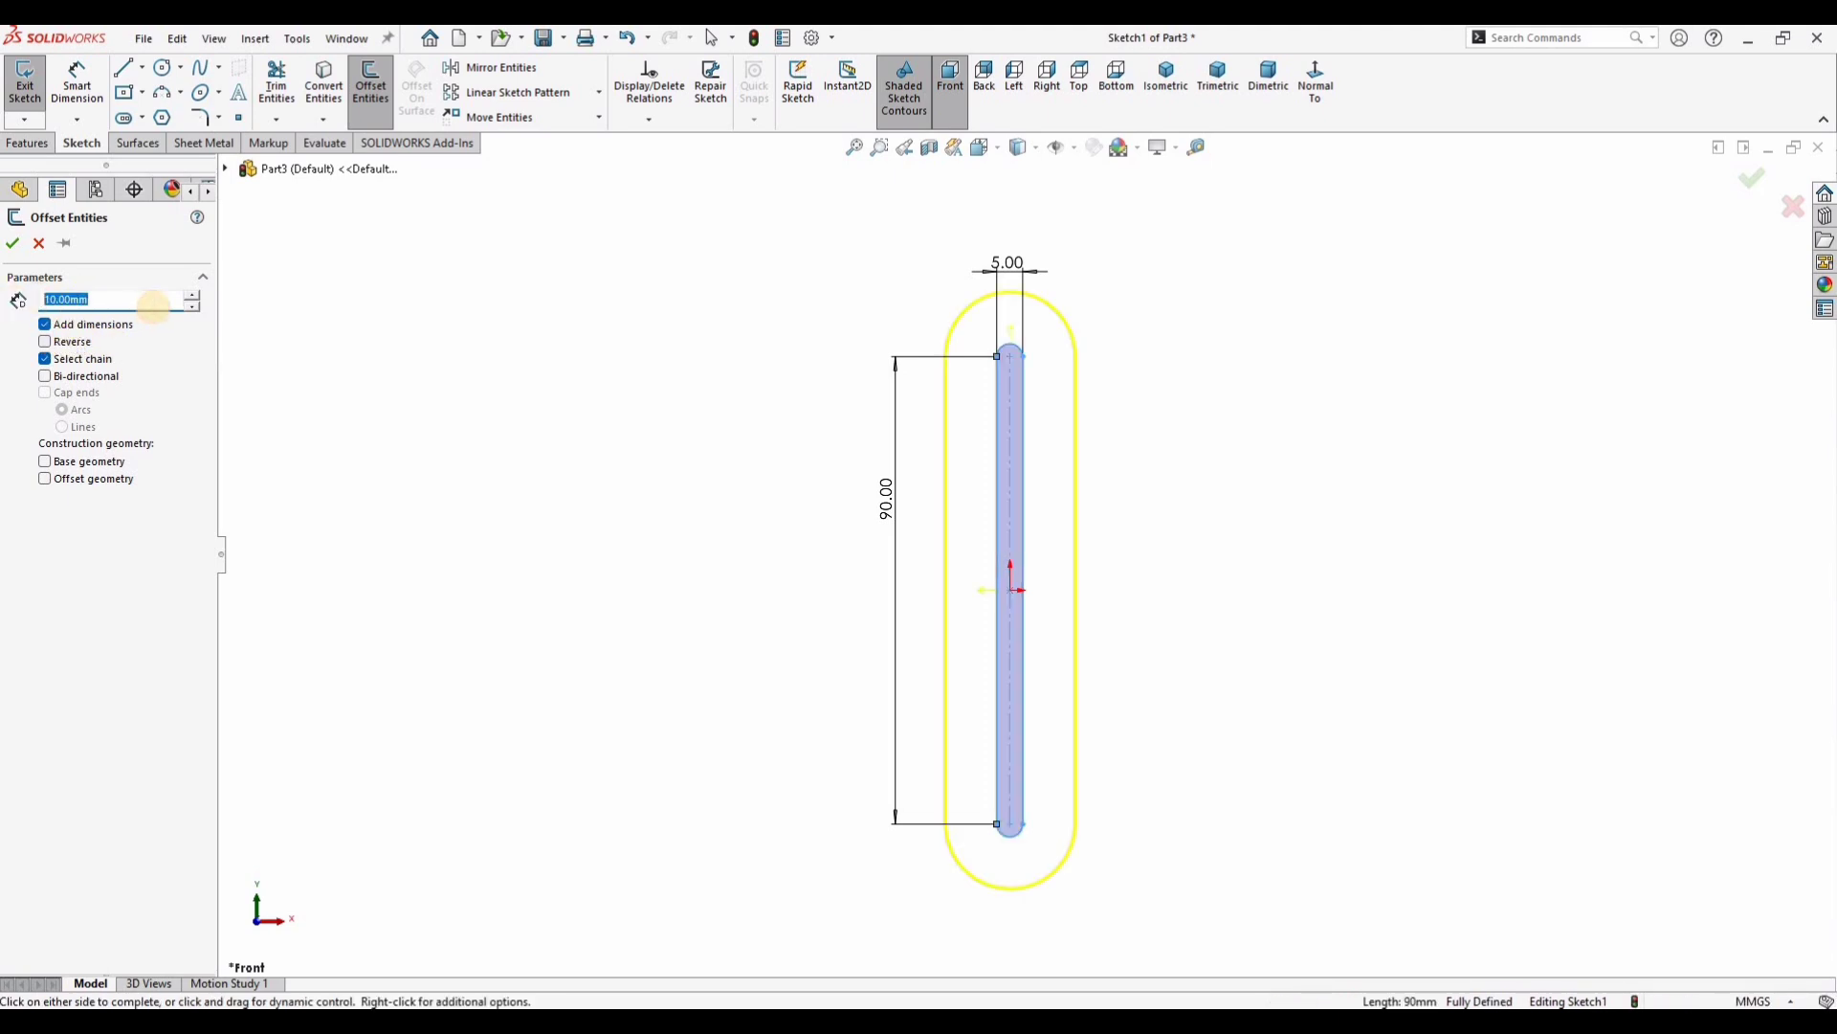
text(3)
key(Return)
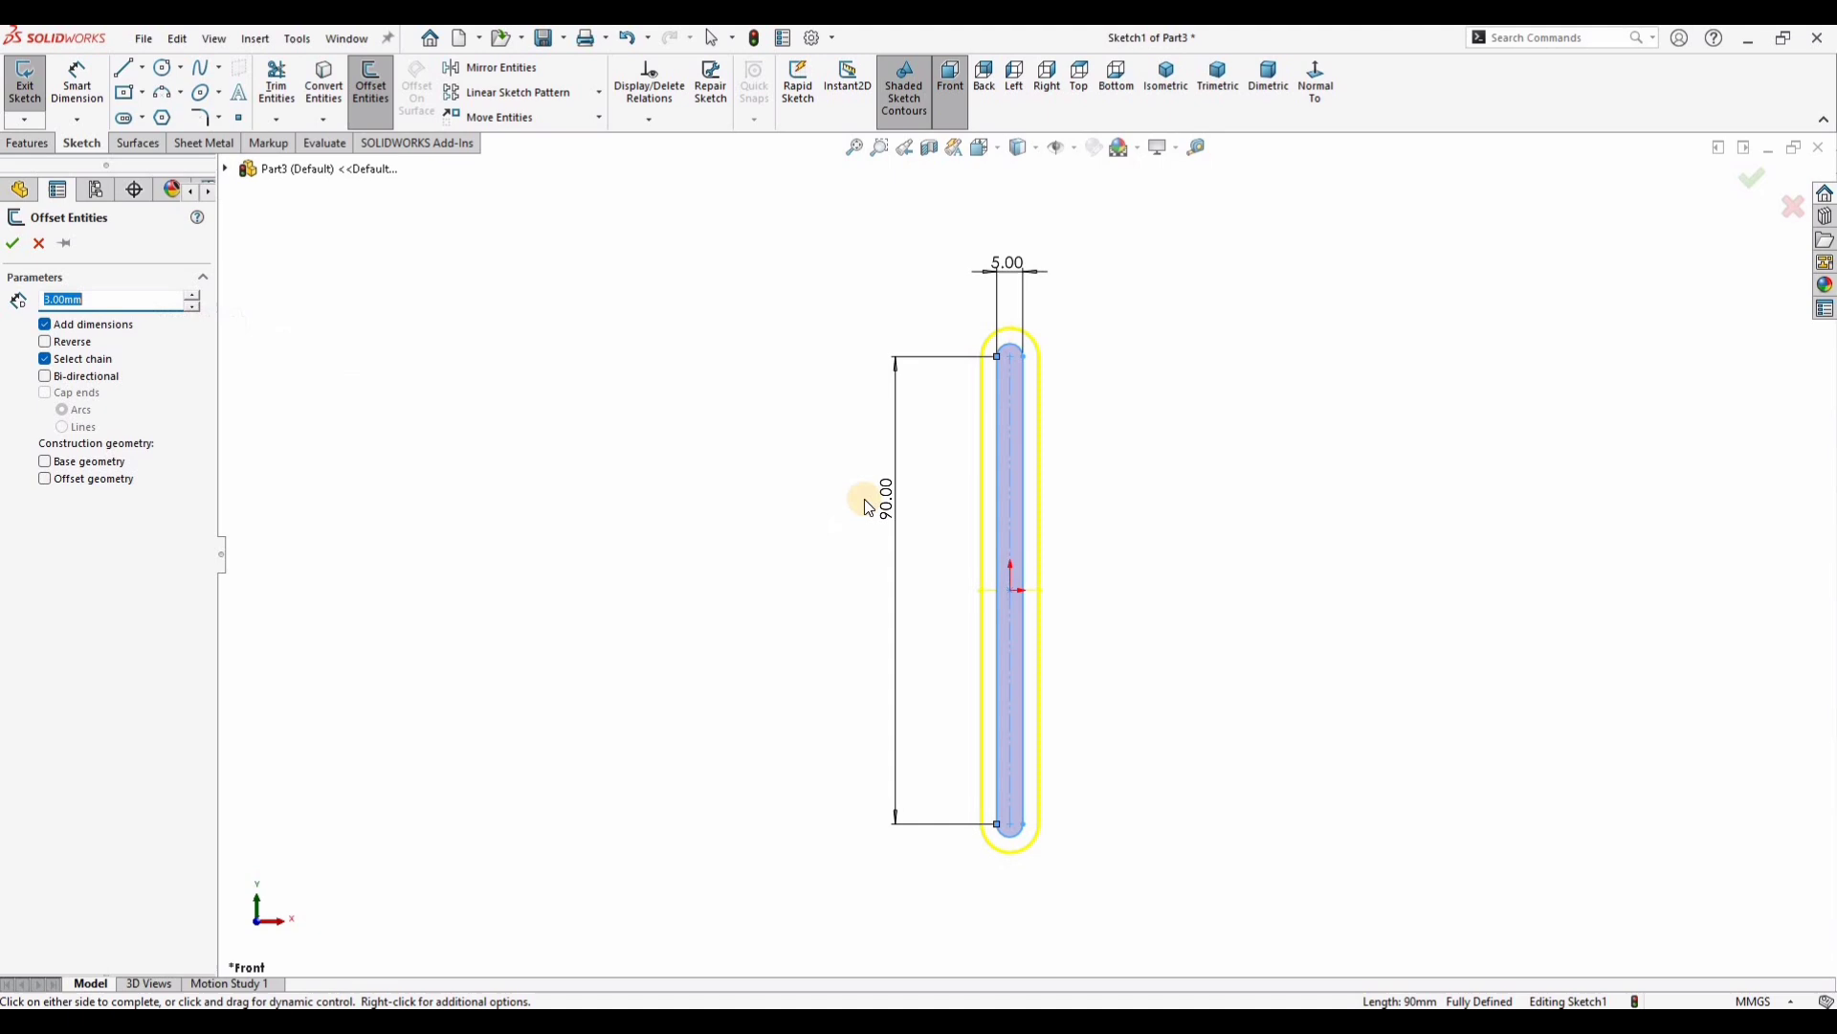
scroll(991, 553, up, 1)
scroll(985, 550, up, 1)
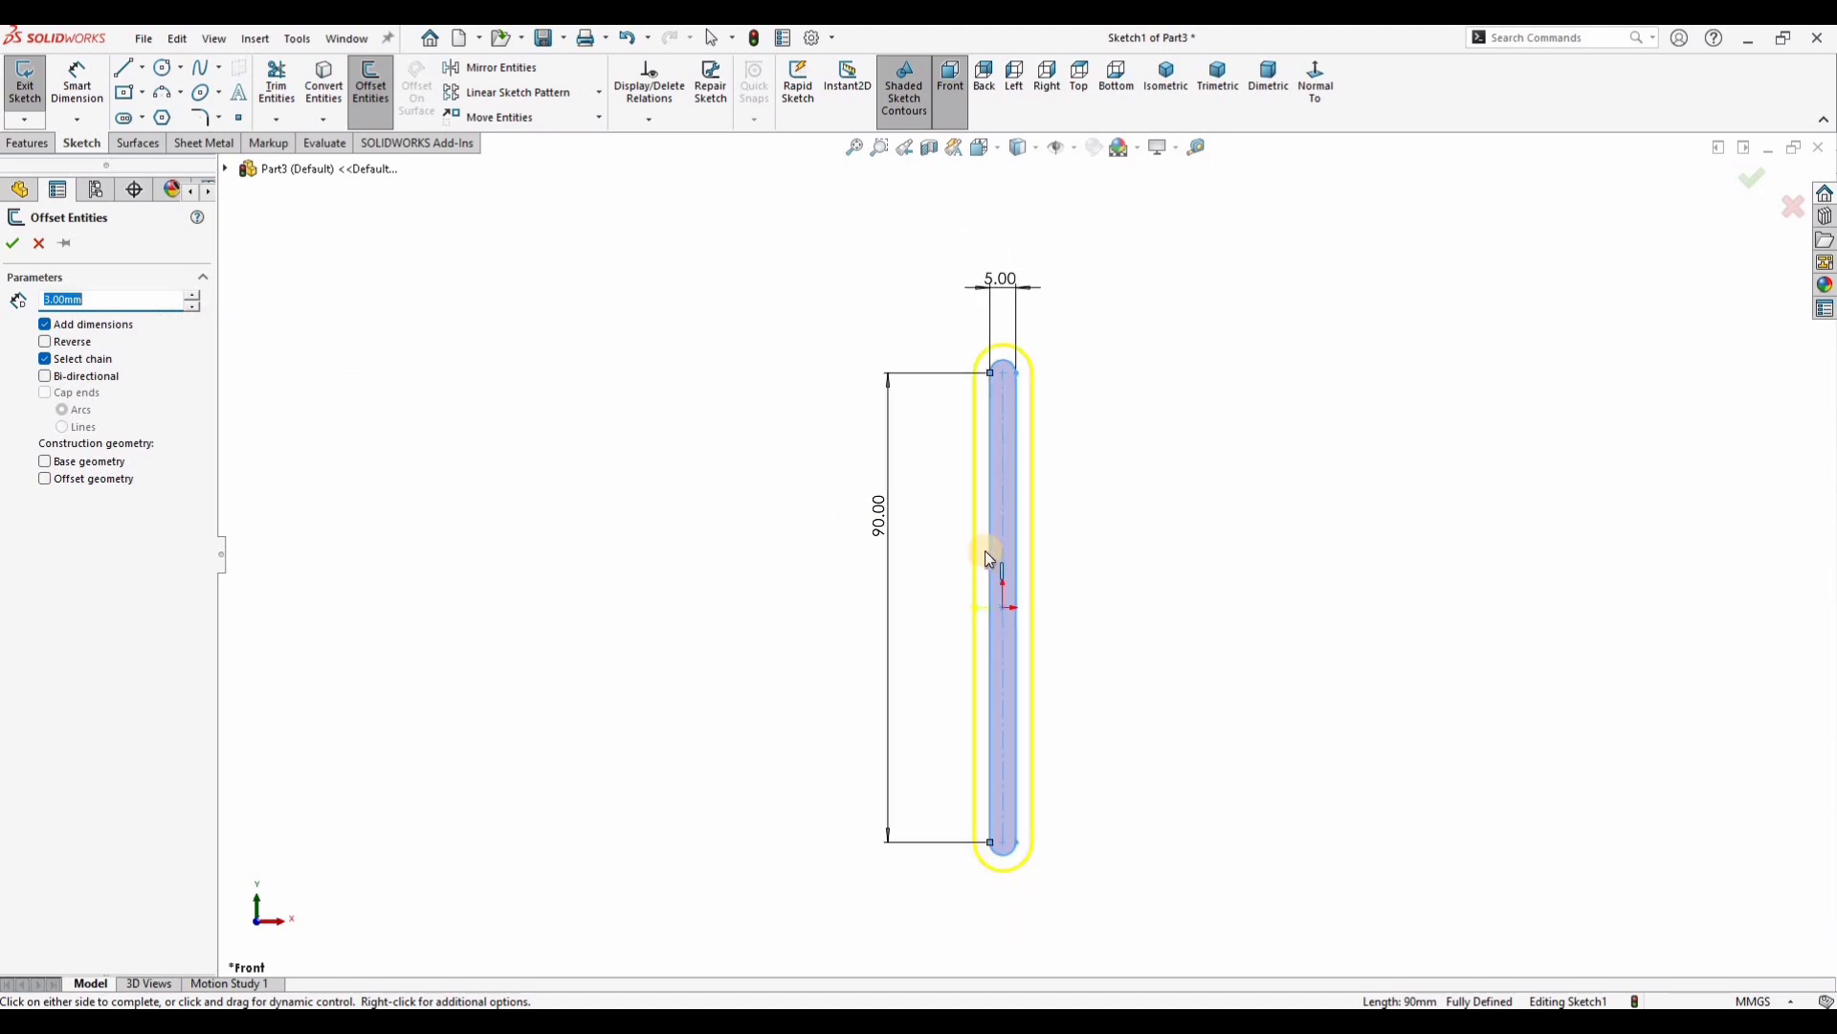
Step: Extrude the ring between the two slot outlines as a blind boss 4 mm deep
click(27, 144)
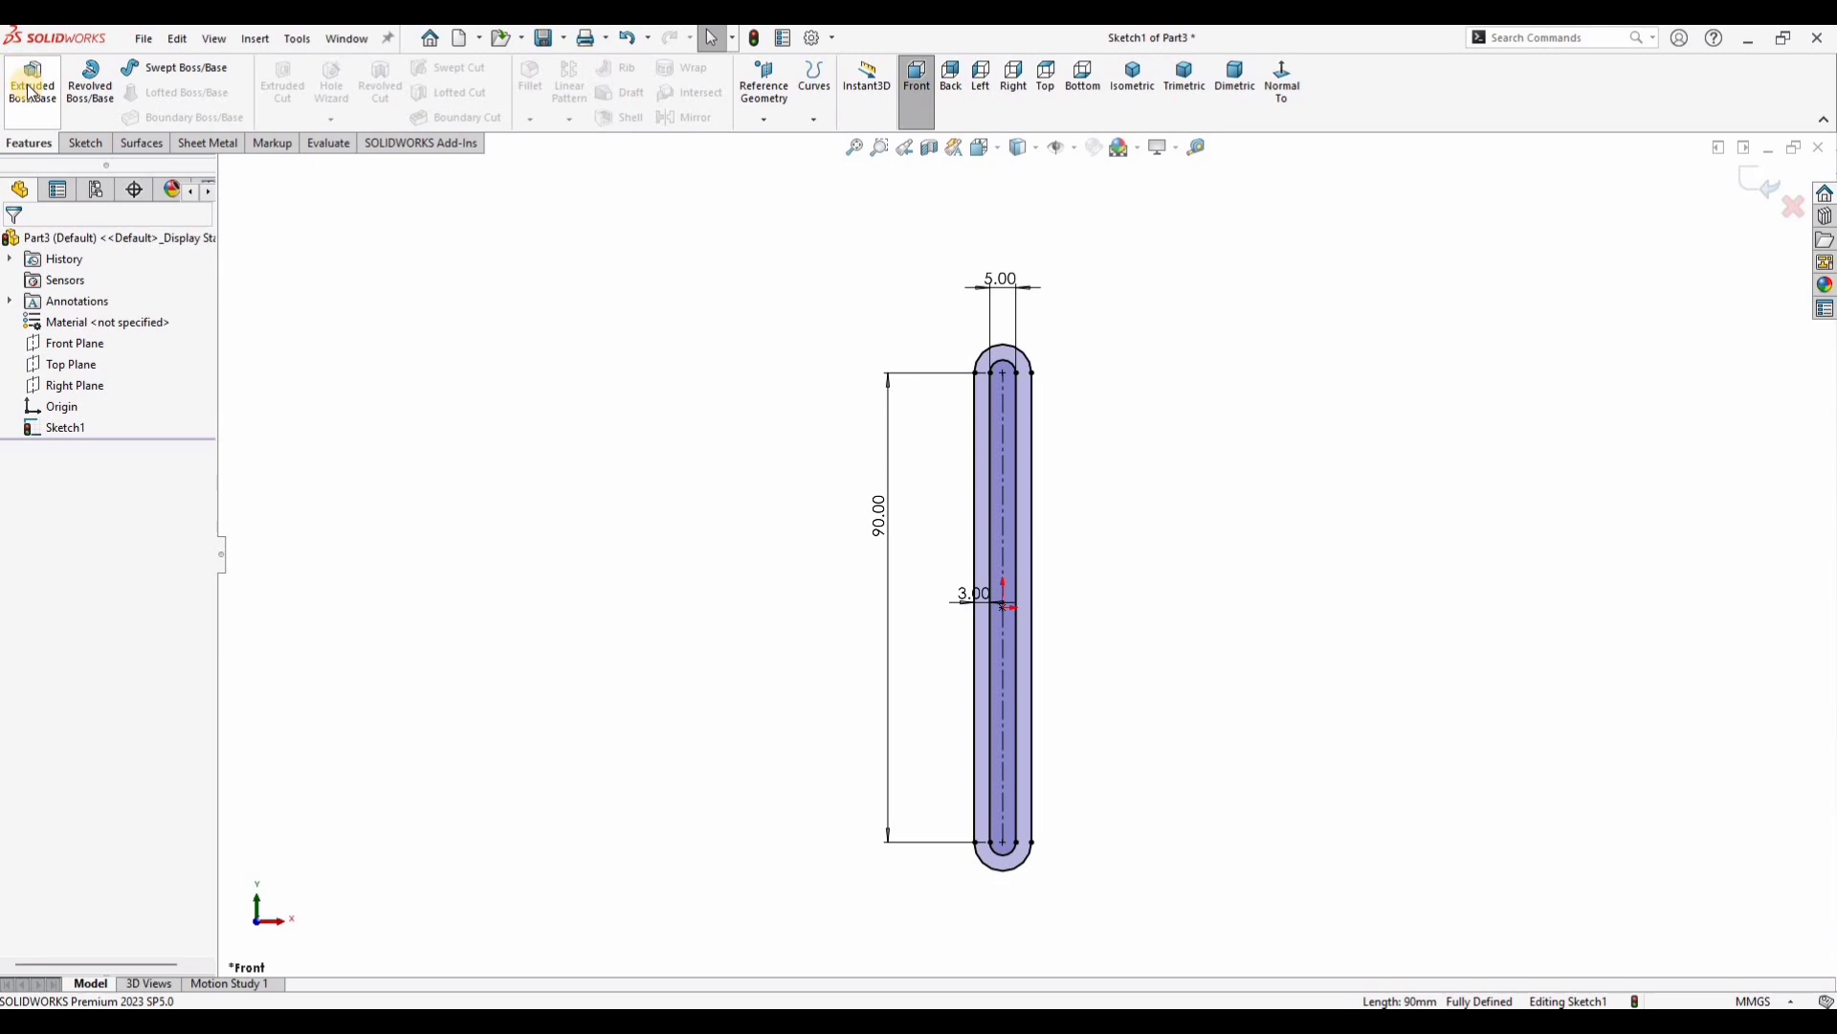
middle_drag(960, 583, 928, 603)
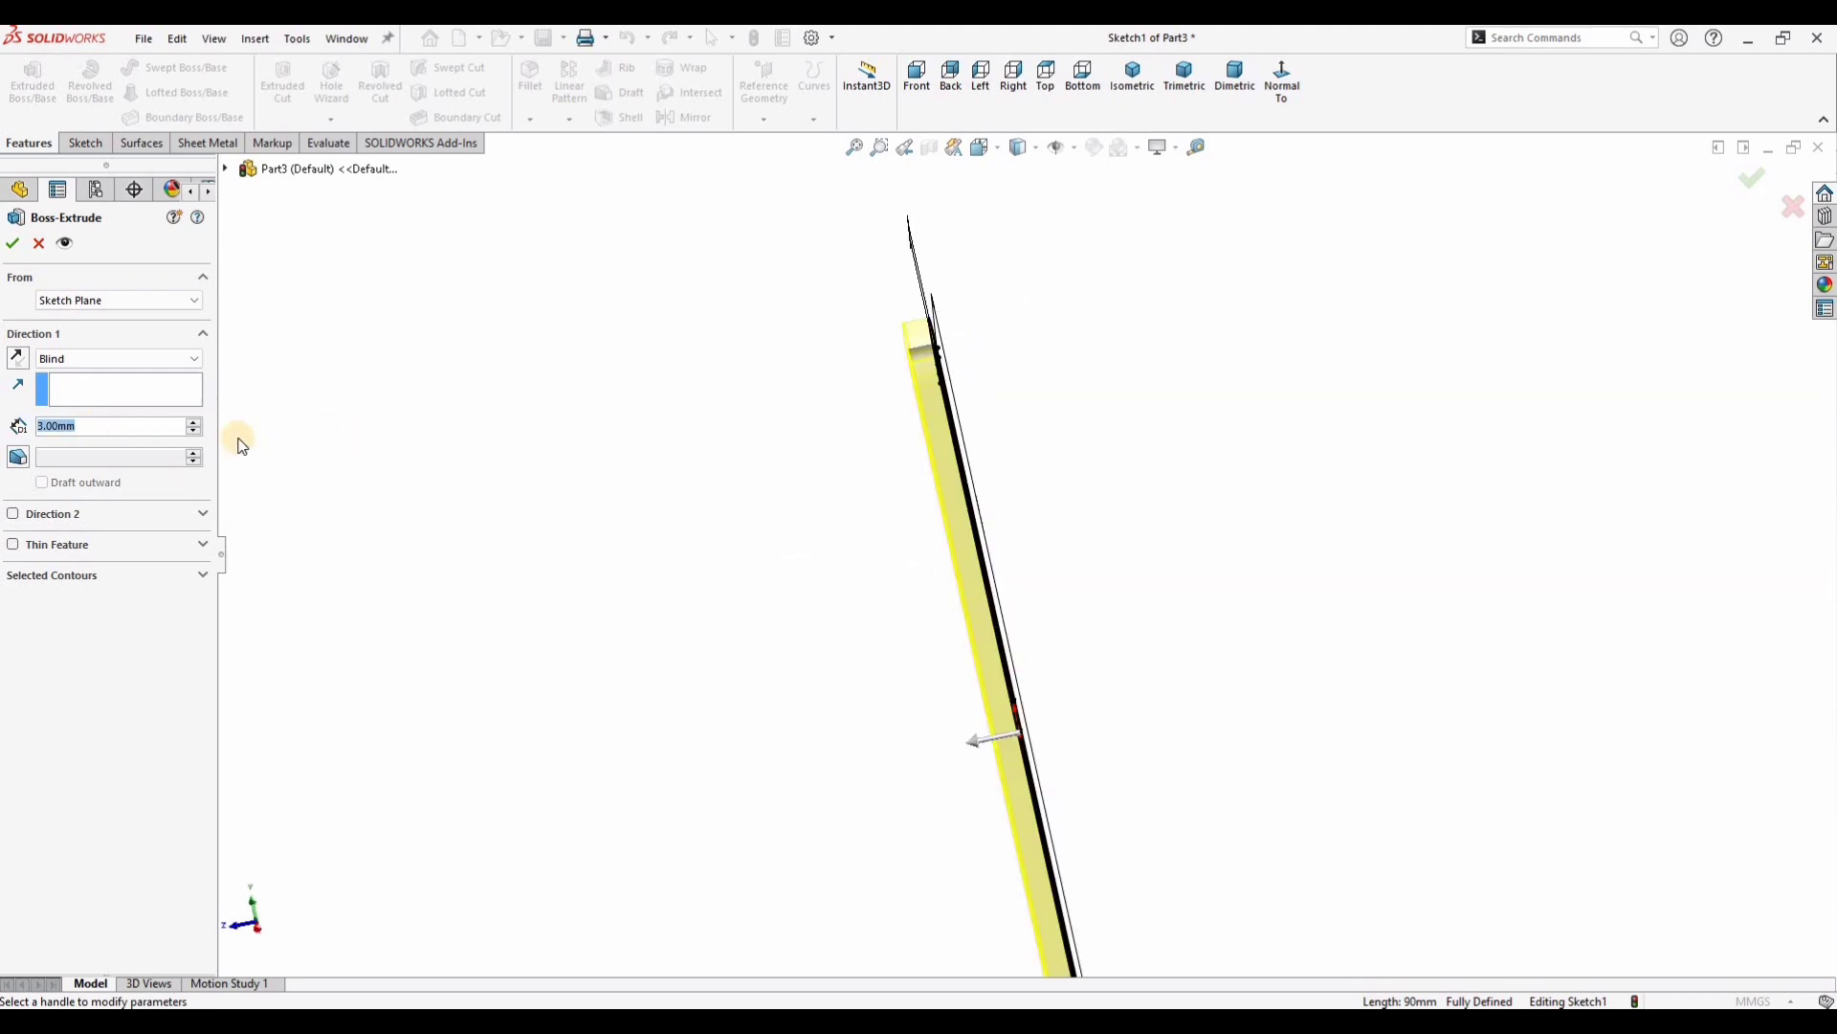
text(4)
key(Return)
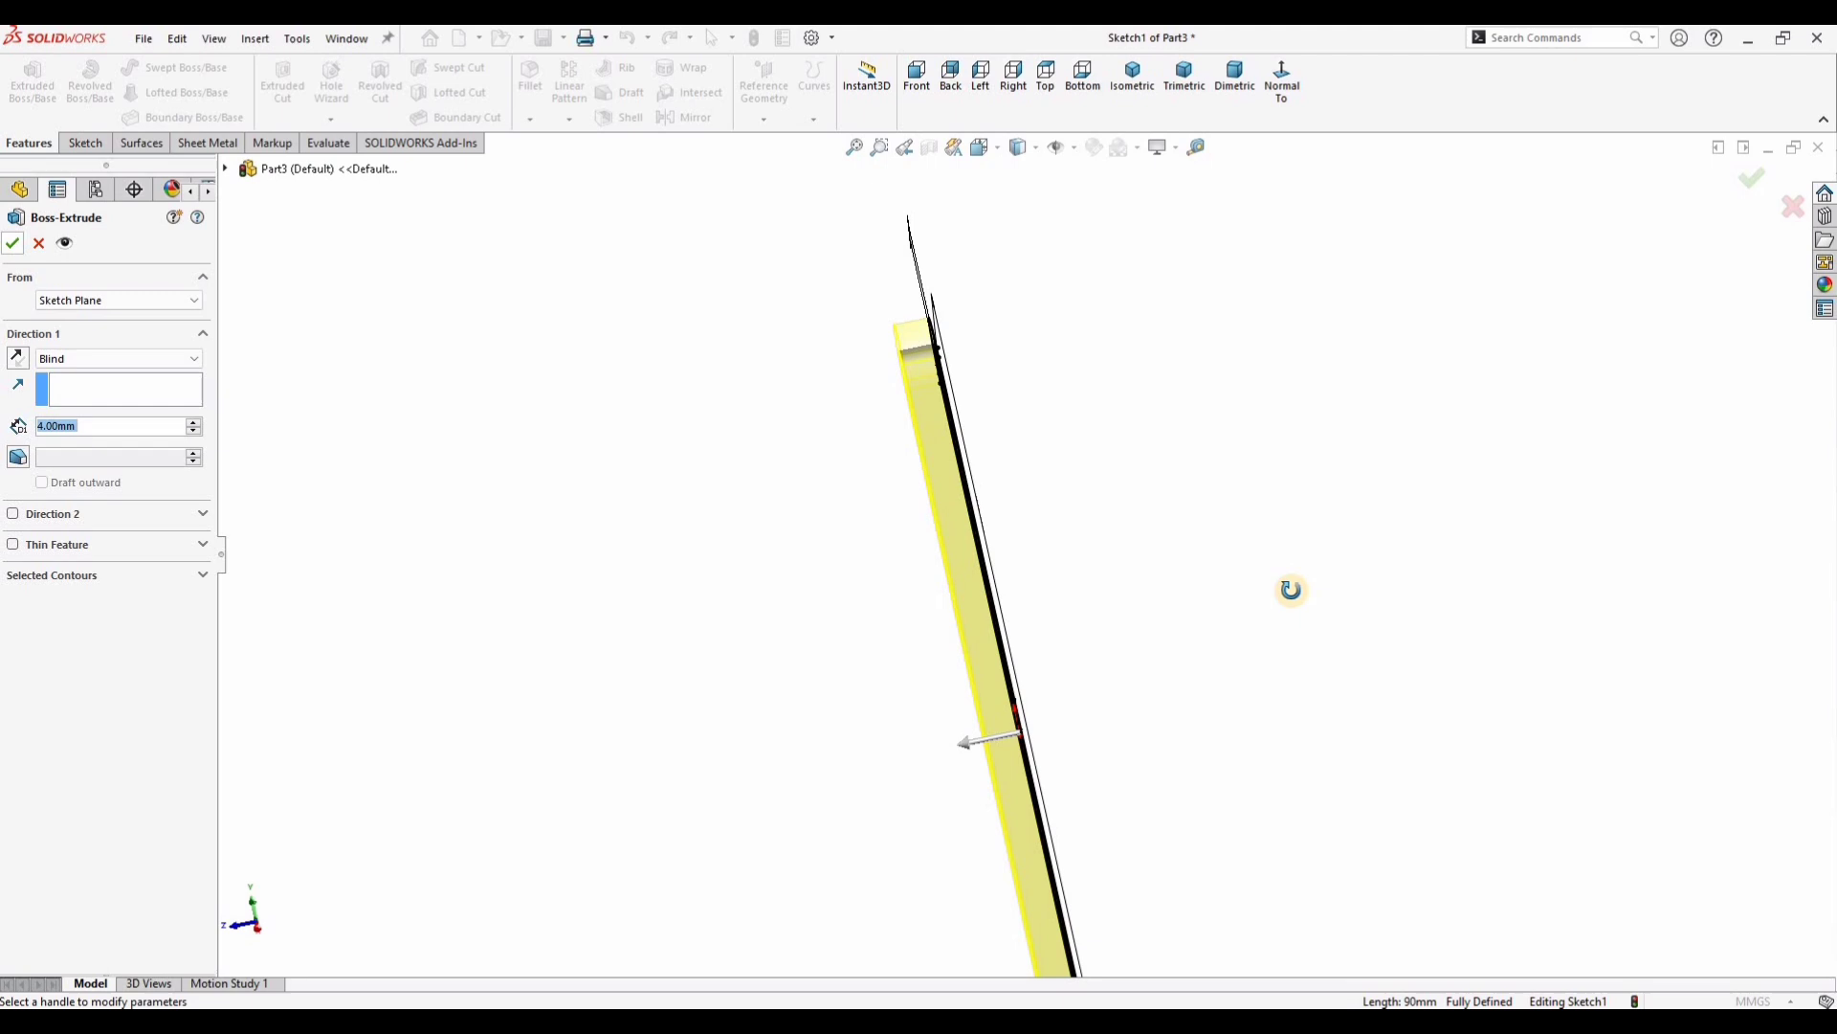
click(1752, 178)
Step: Apply the brushed steel appearance from the Metal > Steel category to the slotted link
scroll(1743, 457, up, 3)
middle_drag(1809, 295, 1717, 368)
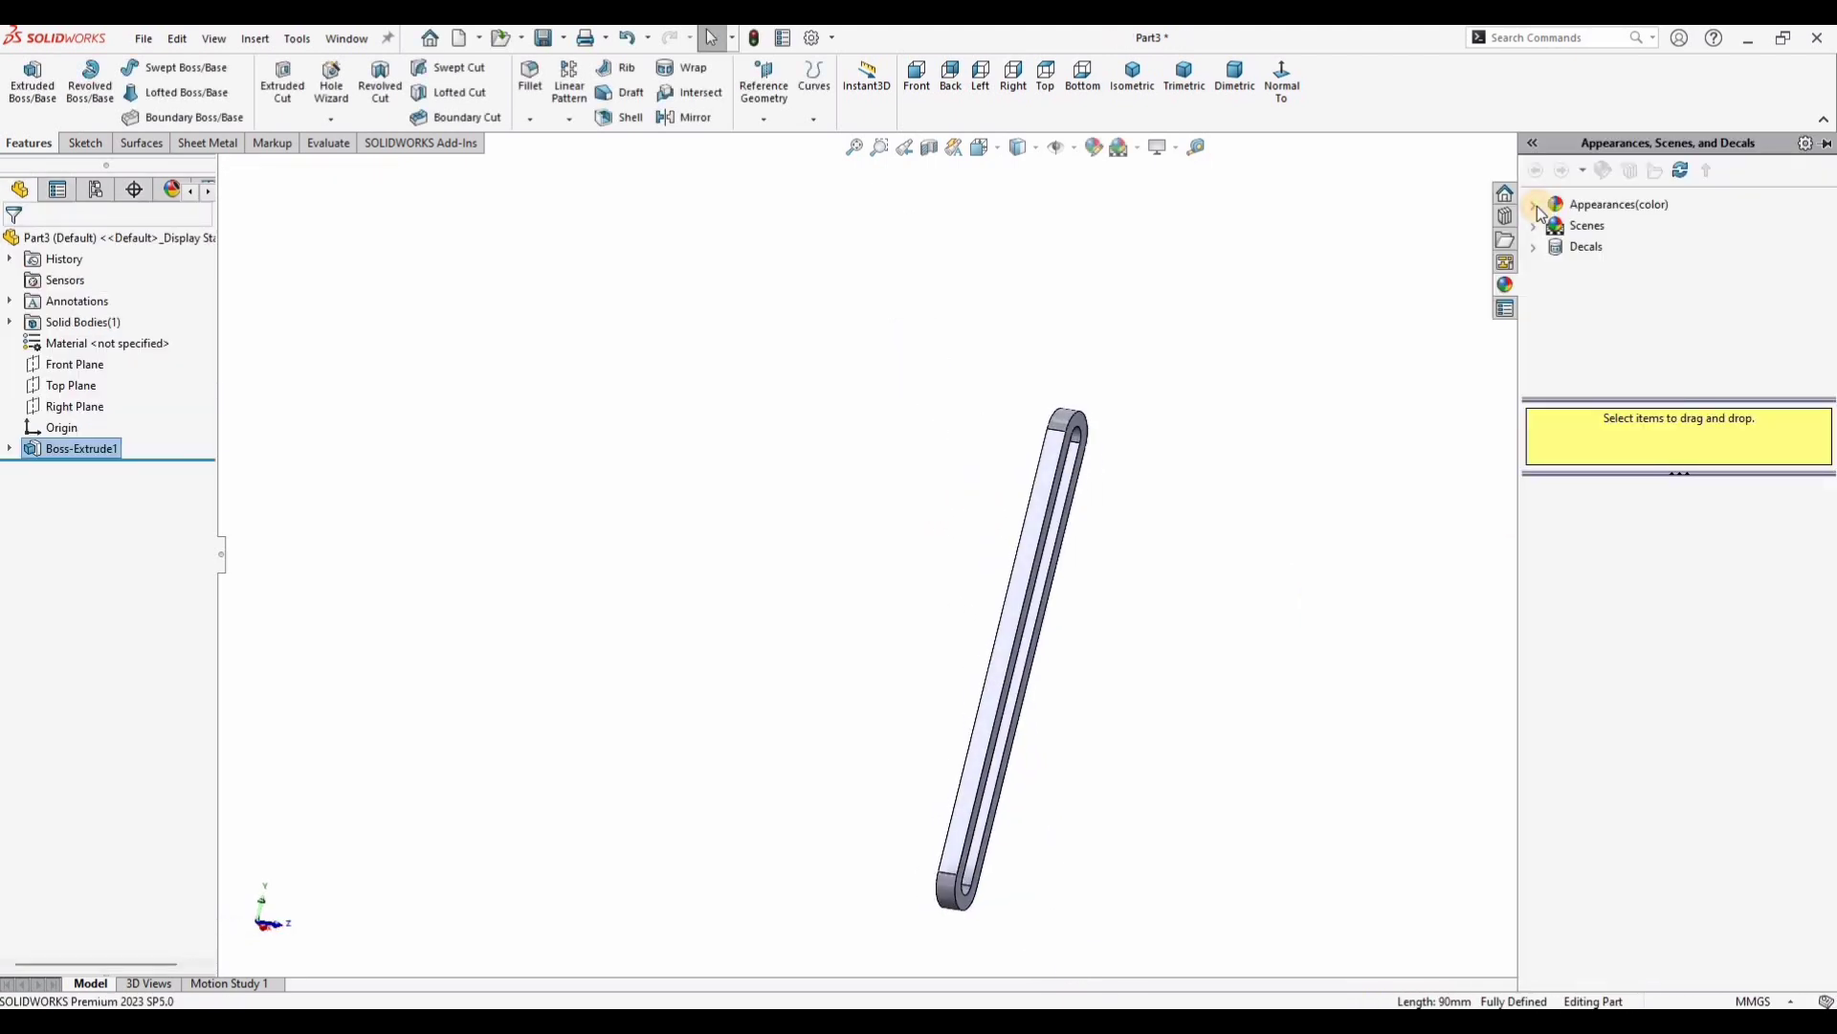
click(1536, 205)
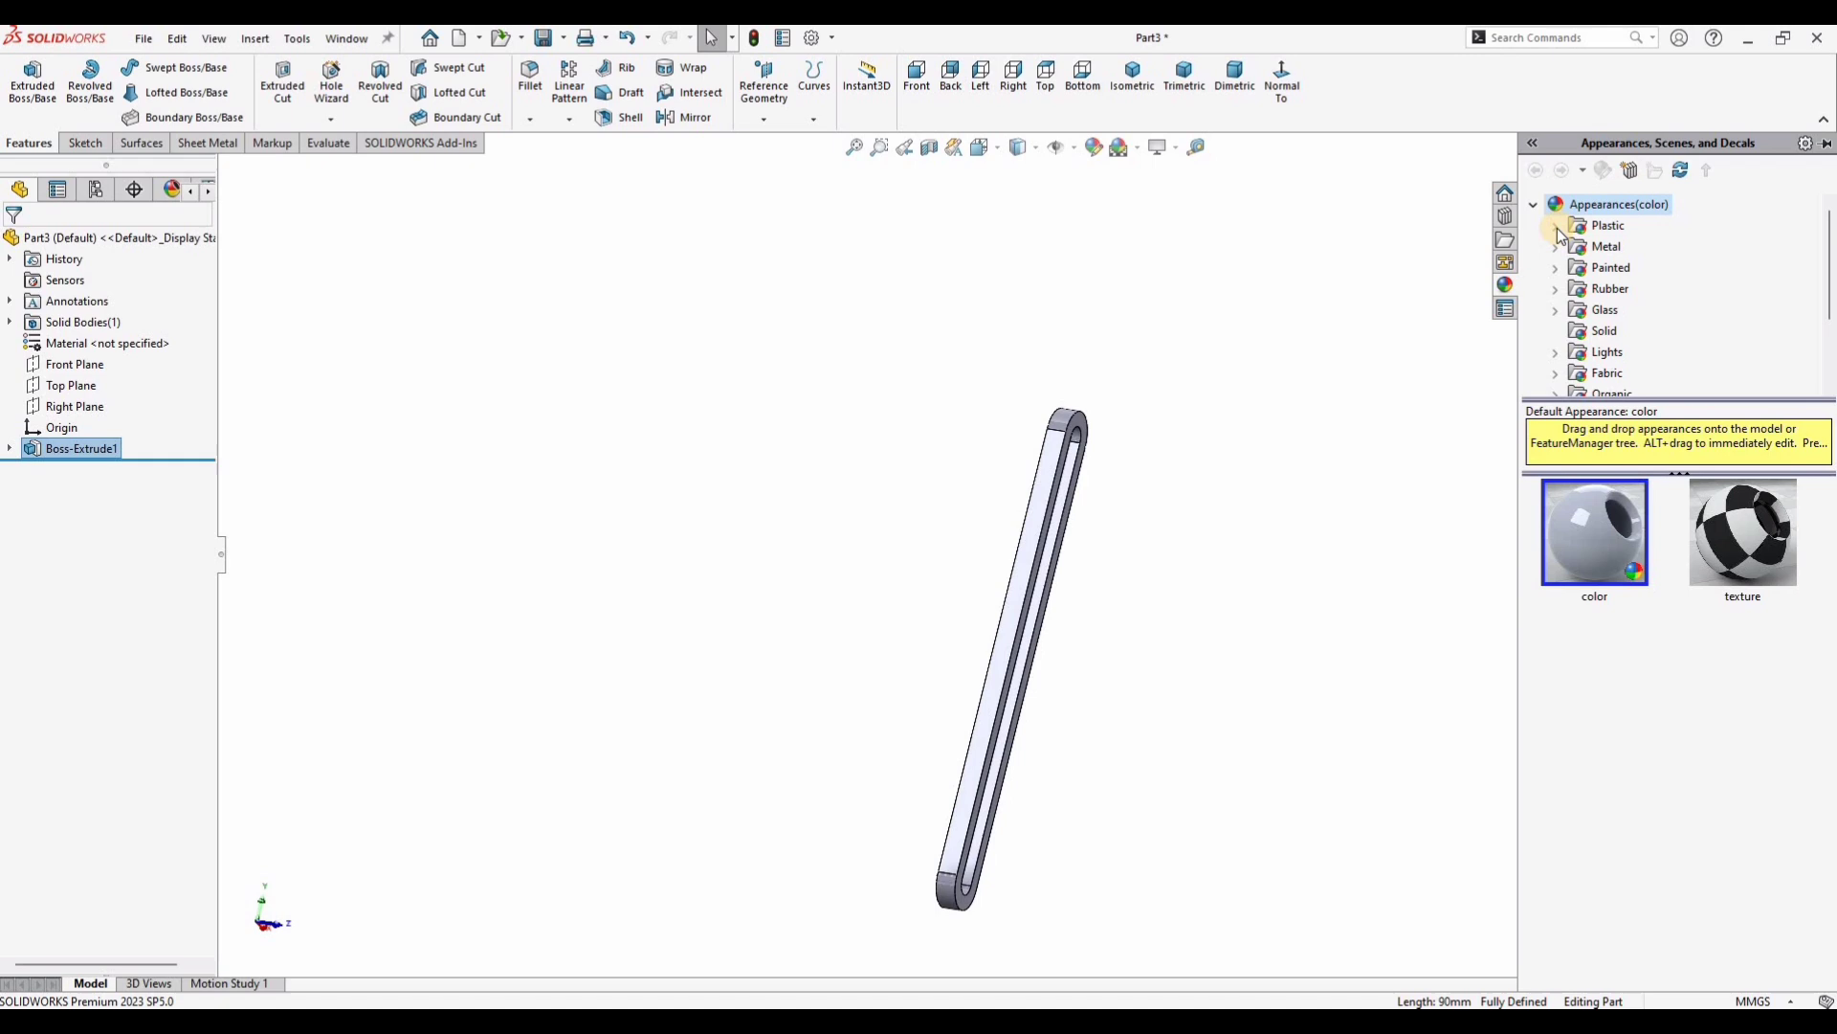
click(1555, 247)
click(1626, 226)
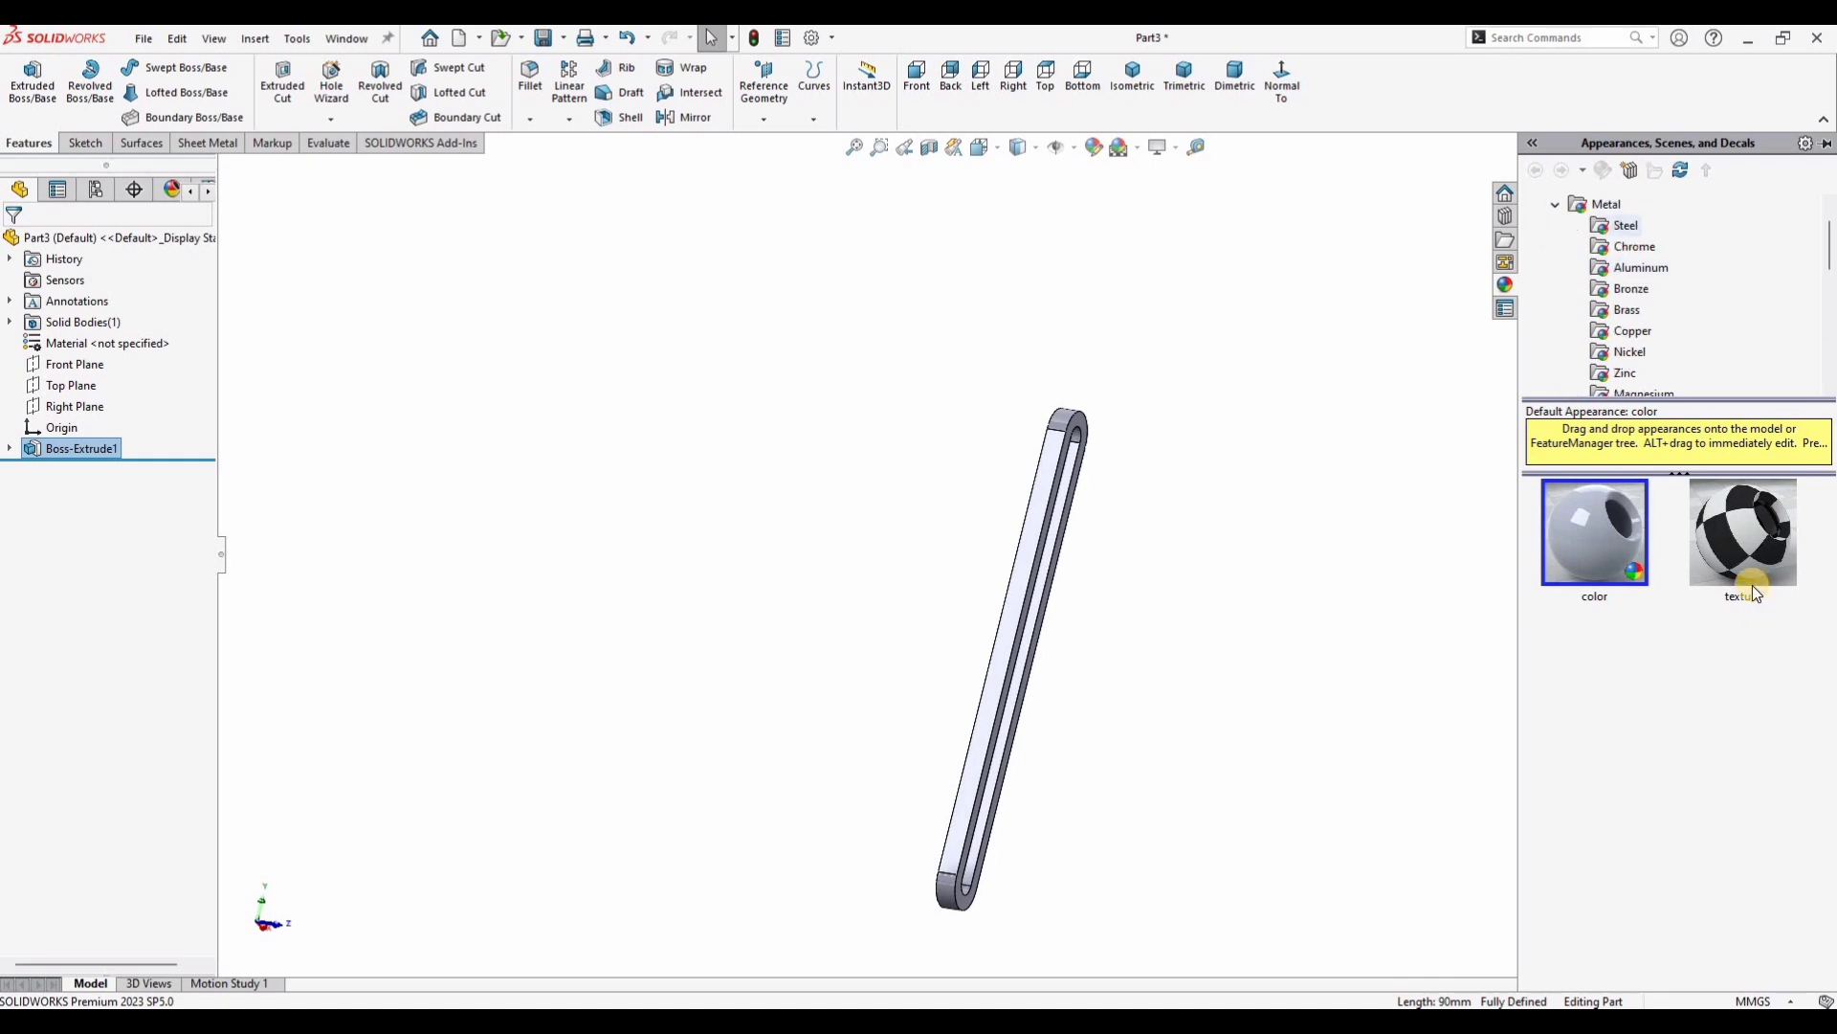
click(1743, 532)
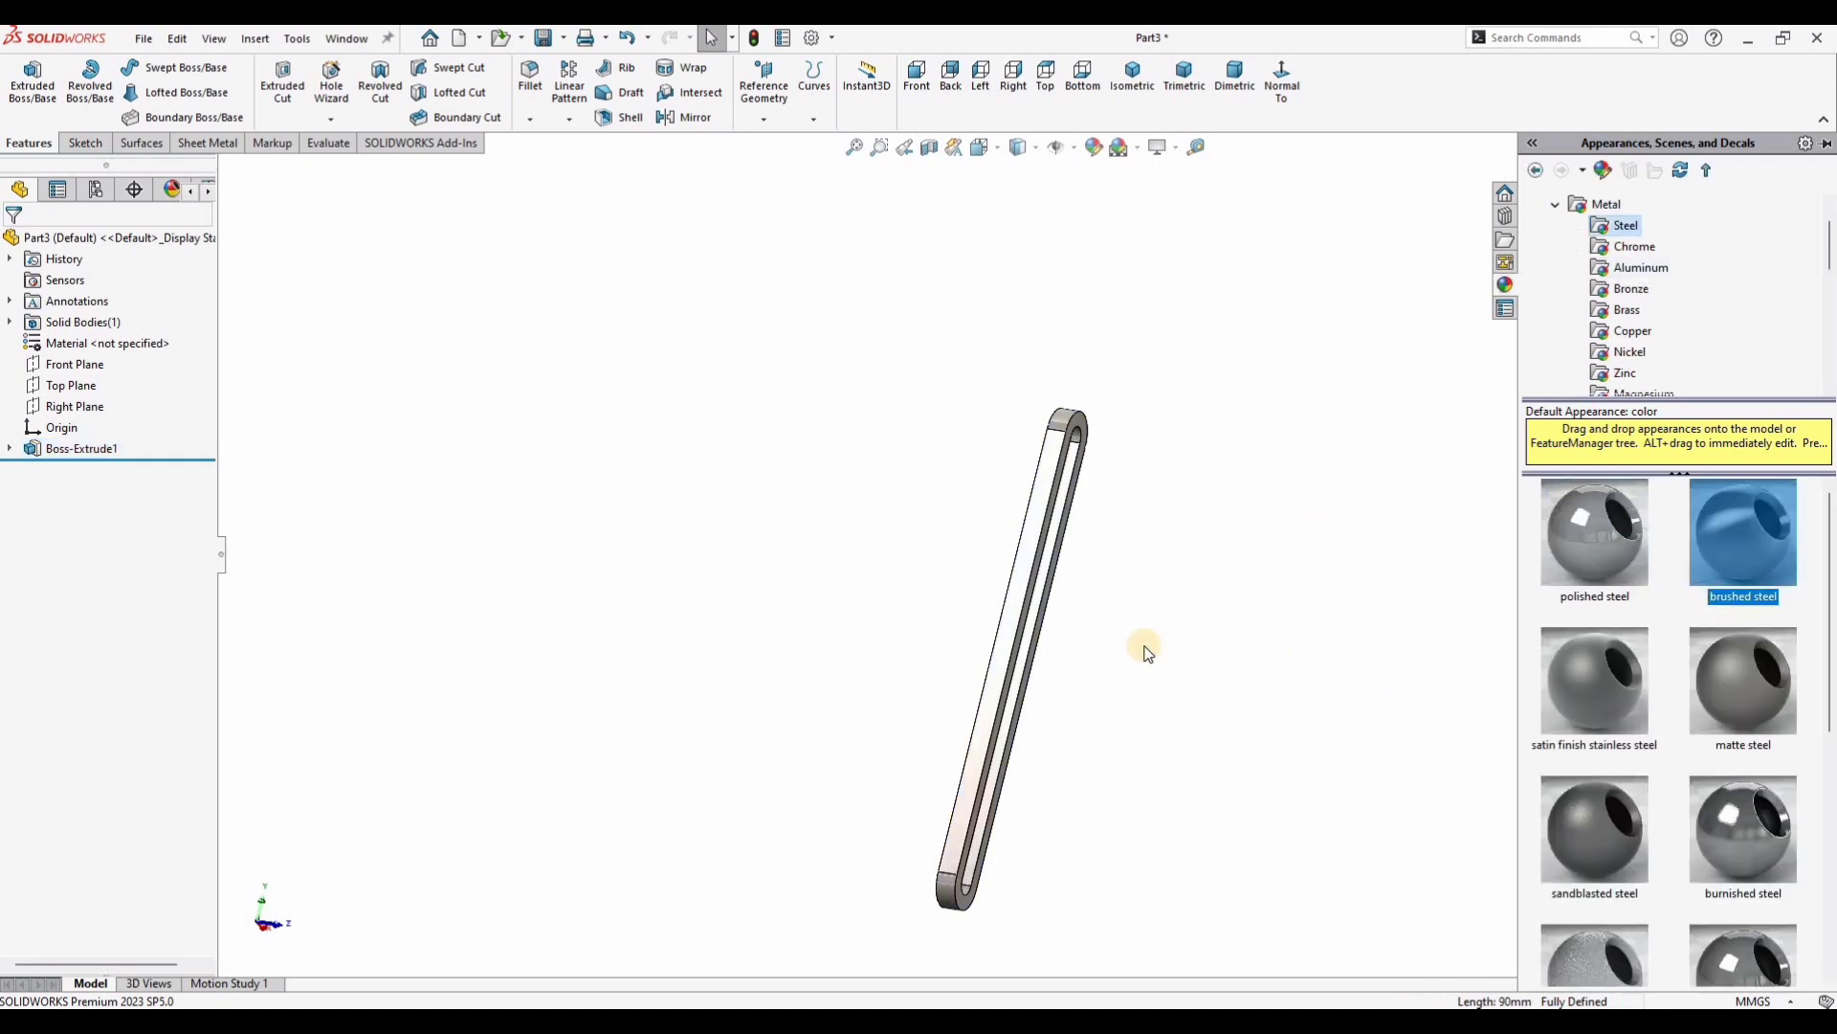
click(1145, 643)
Step: Save the part under the file name p2 in the Linear to Rotary folder
mouse_move(974, 617)
middle_down()
mouse_move(1041, 784)
mouse_move(1024, 704)
mouse_move(1273, 703)
mouse_move(1107, 682)
middle_up()
scroll(1107, 681, down, 2)
middle_drag(38, 48, 183, 279)
click(142, 38)
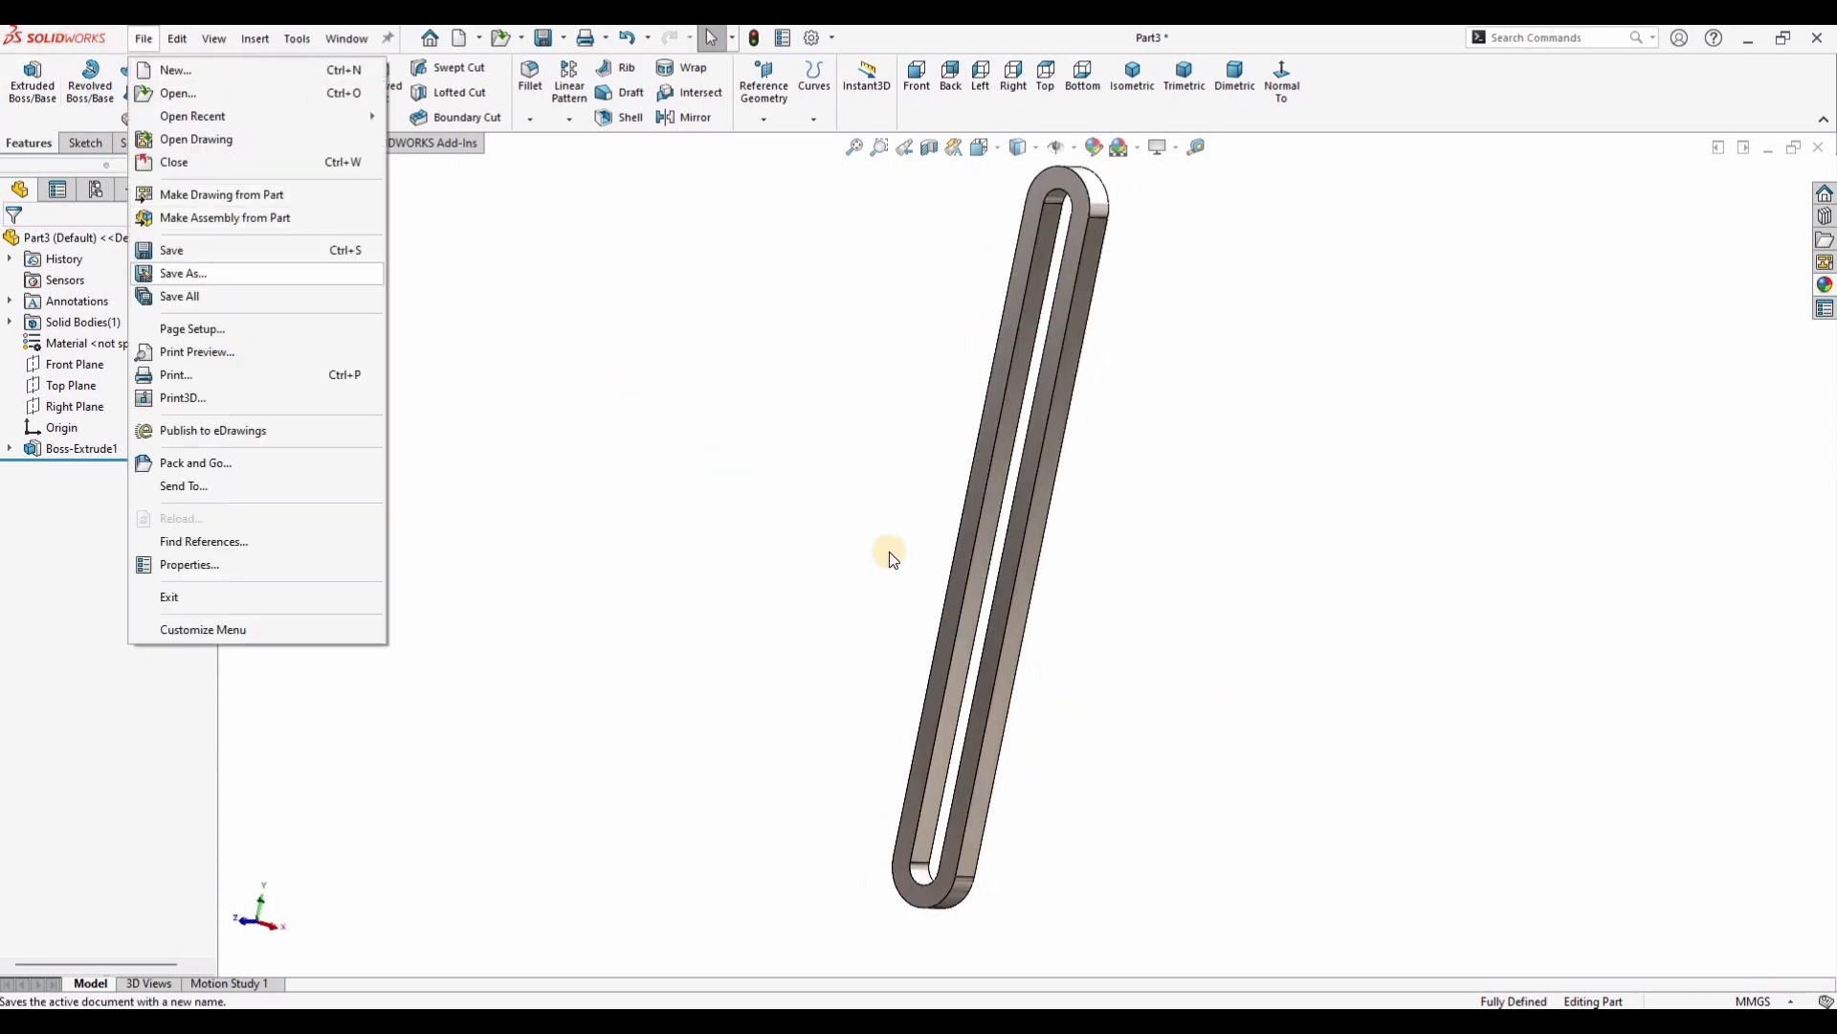
click(184, 269)
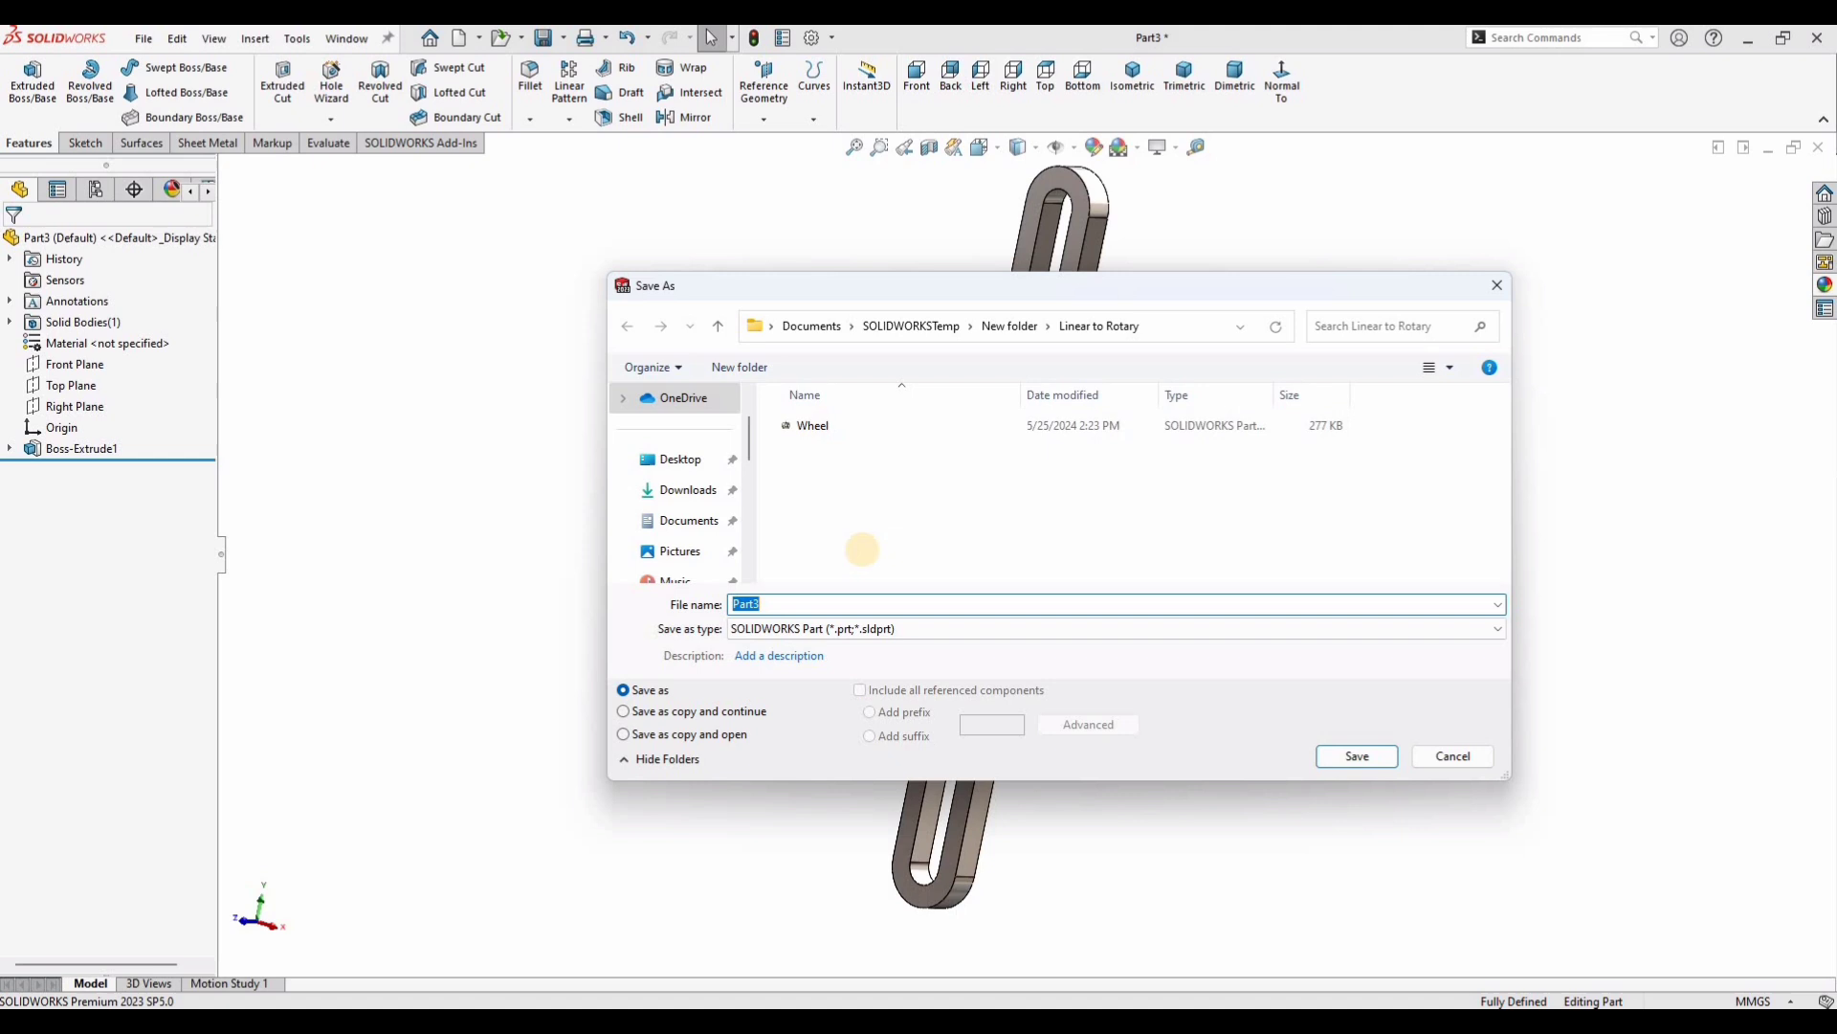
text(p2)
key(Return)
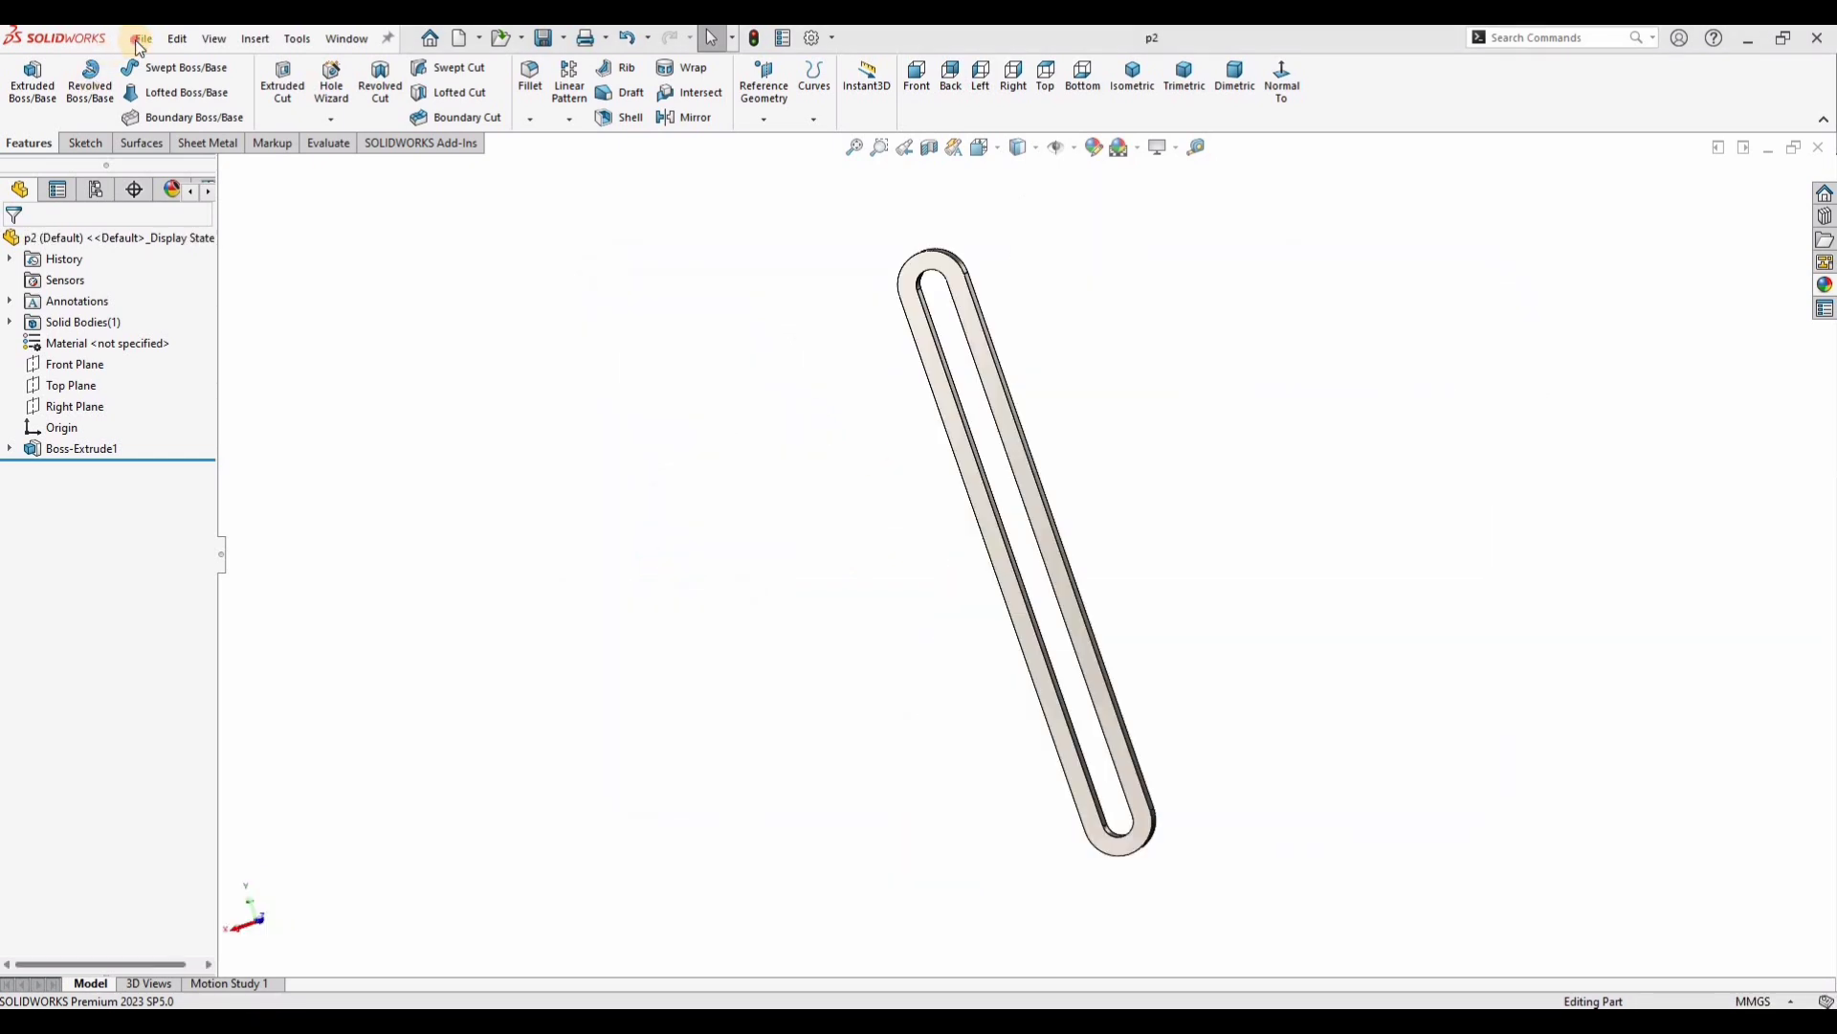
Step: Create a new assembly document
click(143, 39)
click(172, 73)
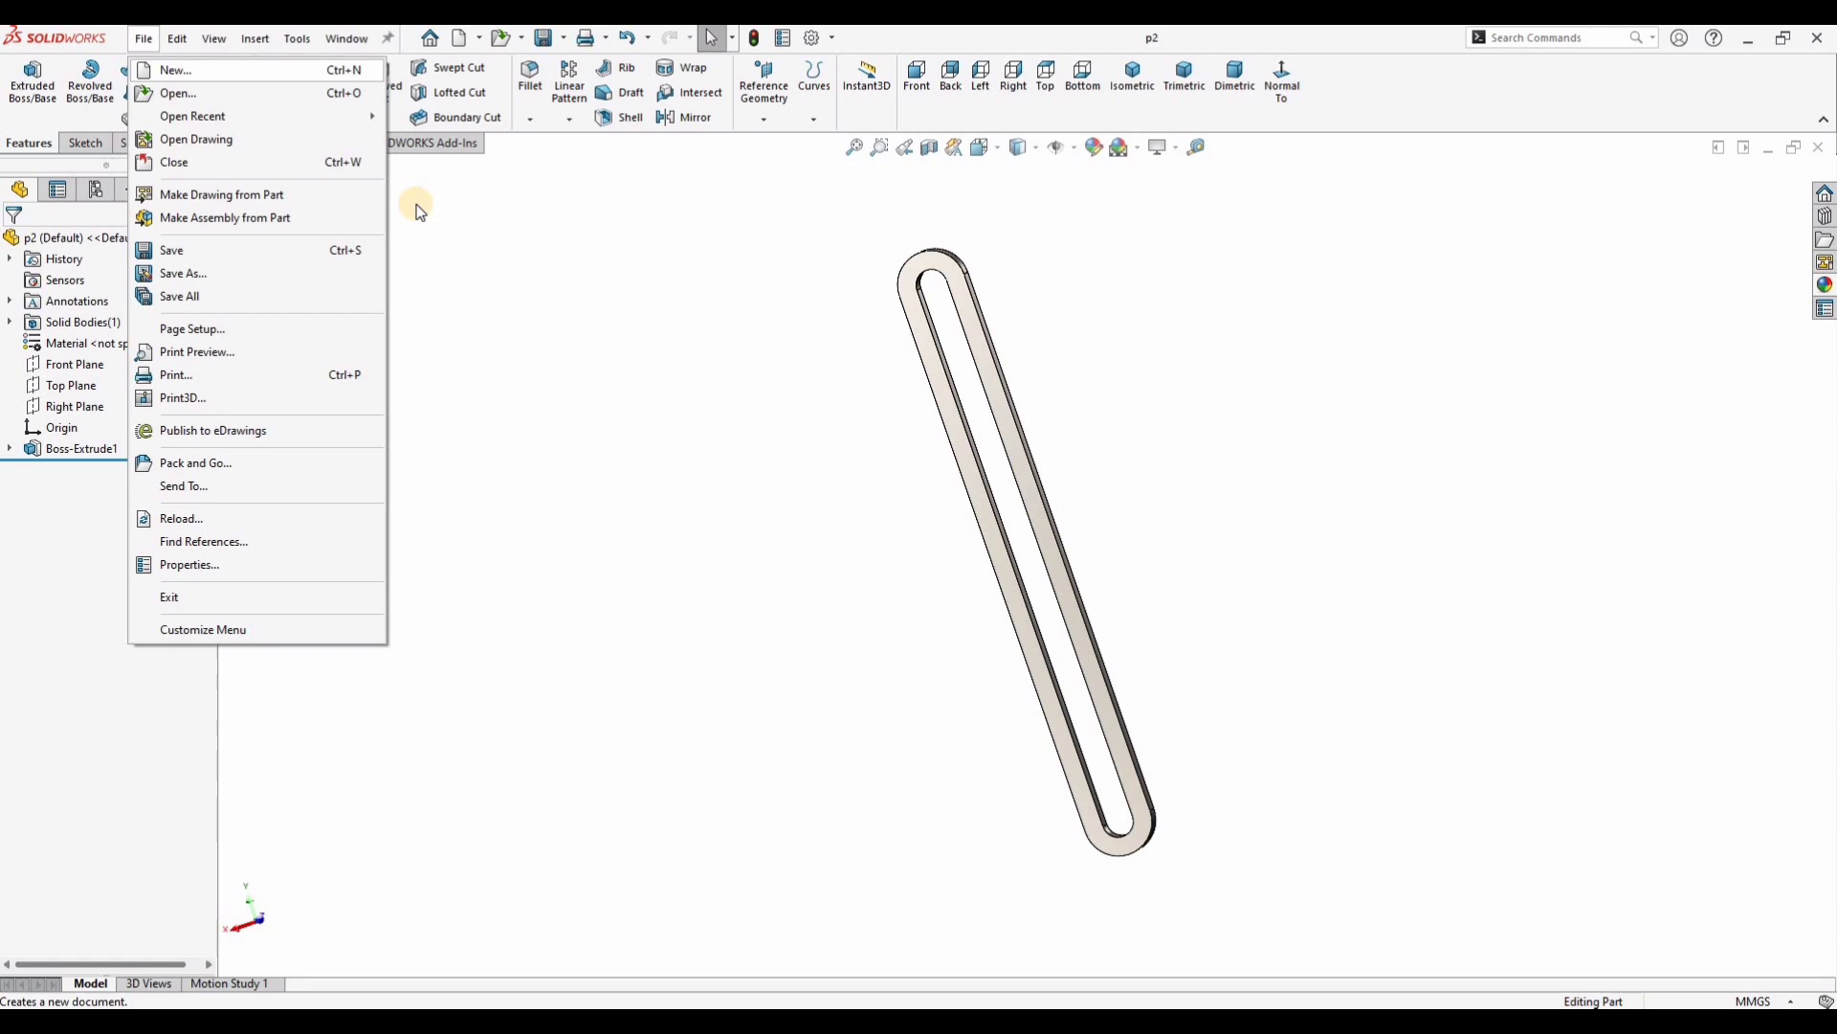
click(673, 495)
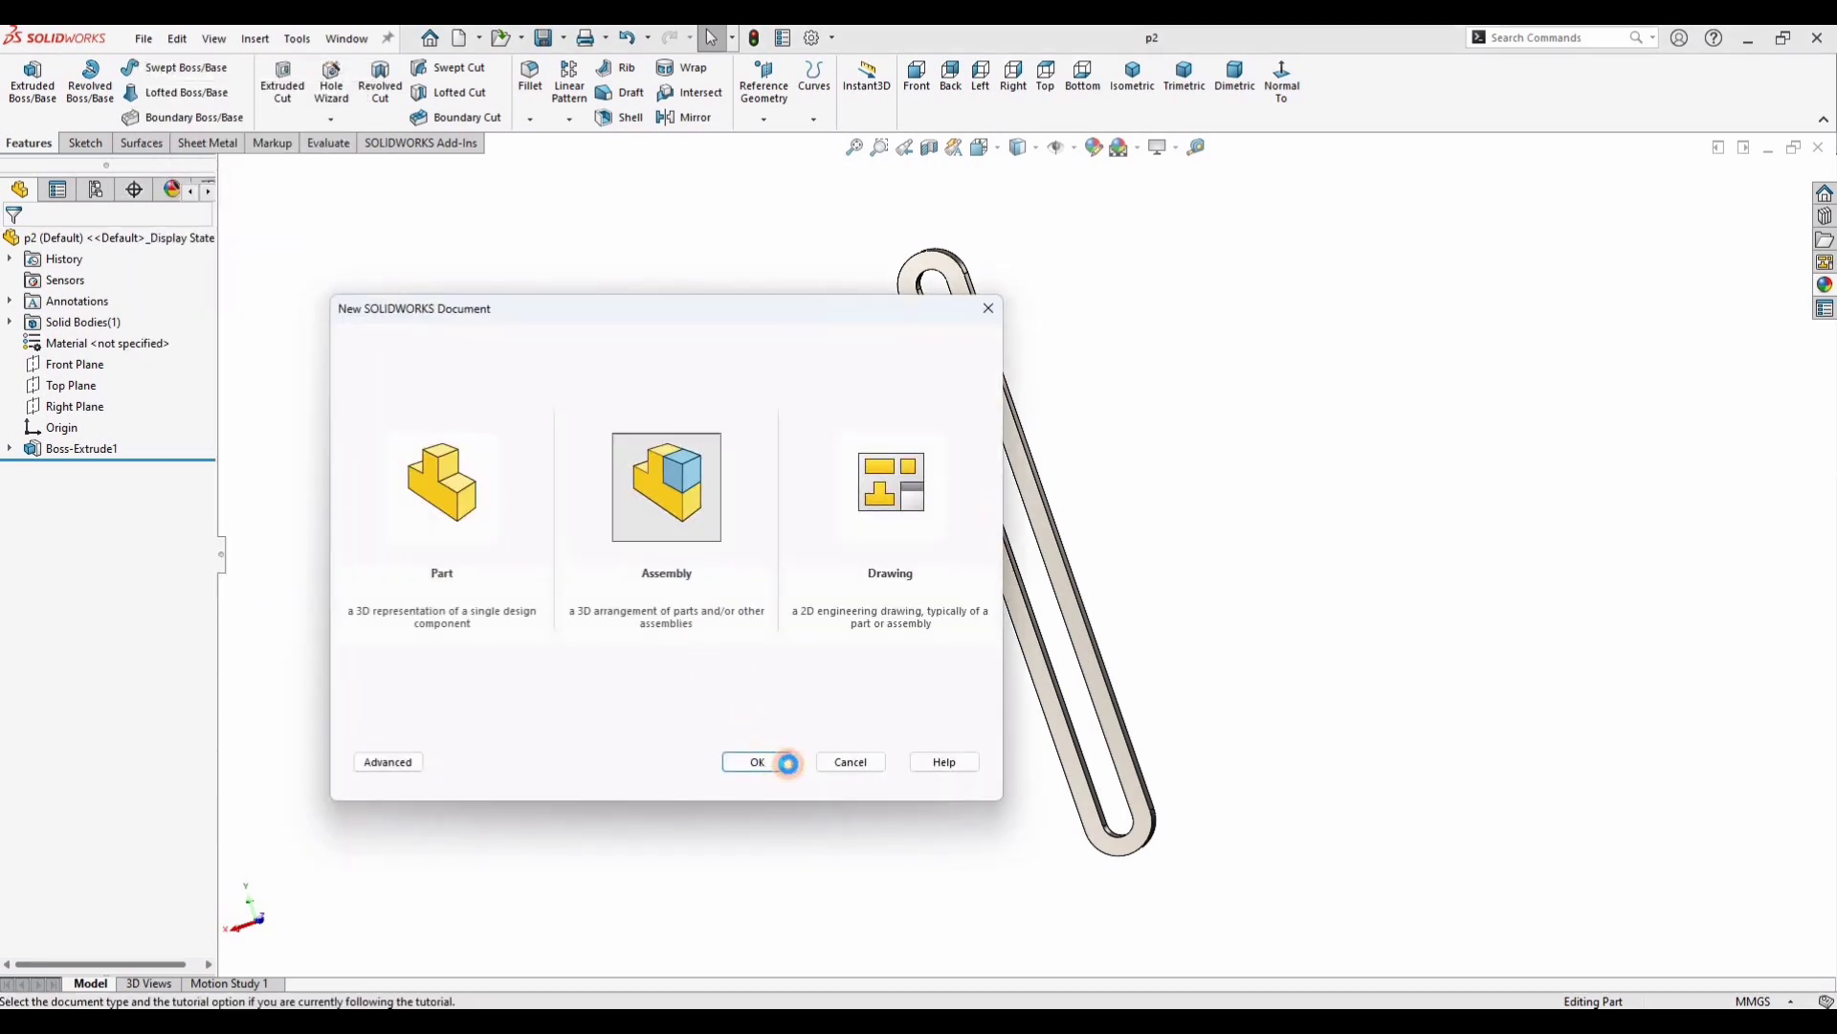
key(Return)
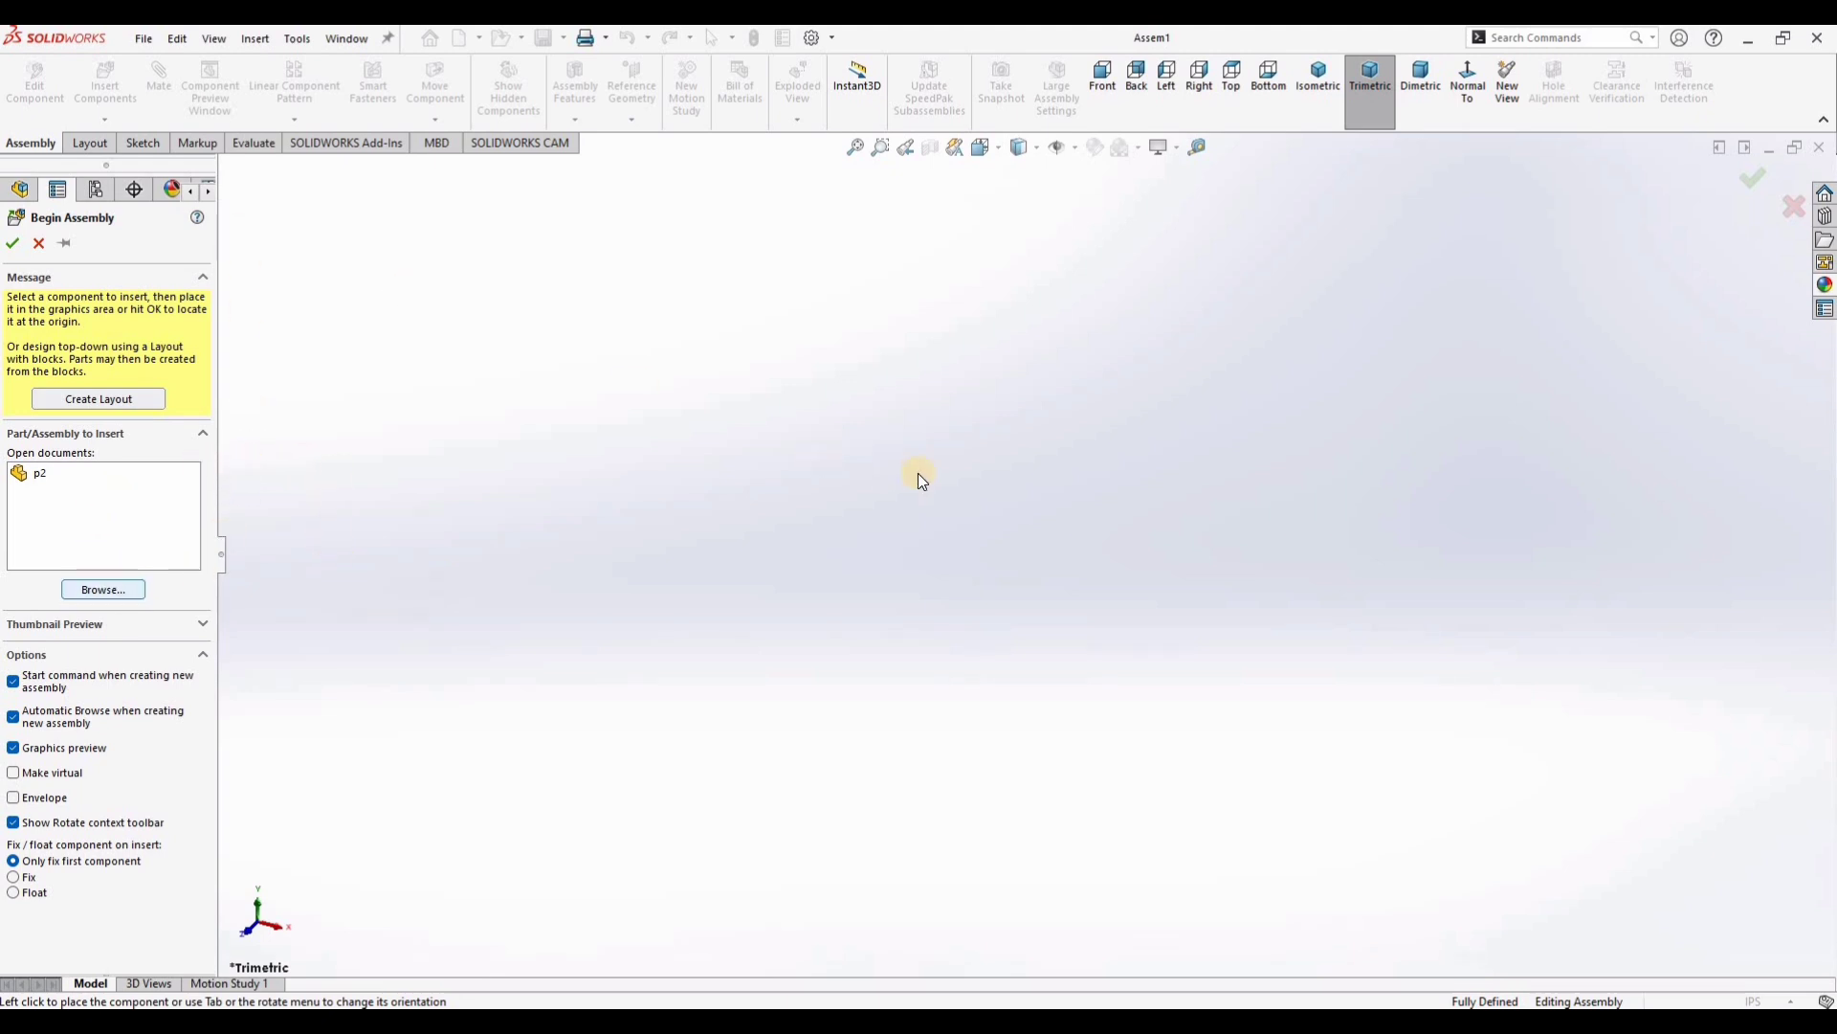
Step: Place the Wheel part from the Linear to Rotary folder as the first component and set the scene to Plain White
click(864, 459)
click(1339, 763)
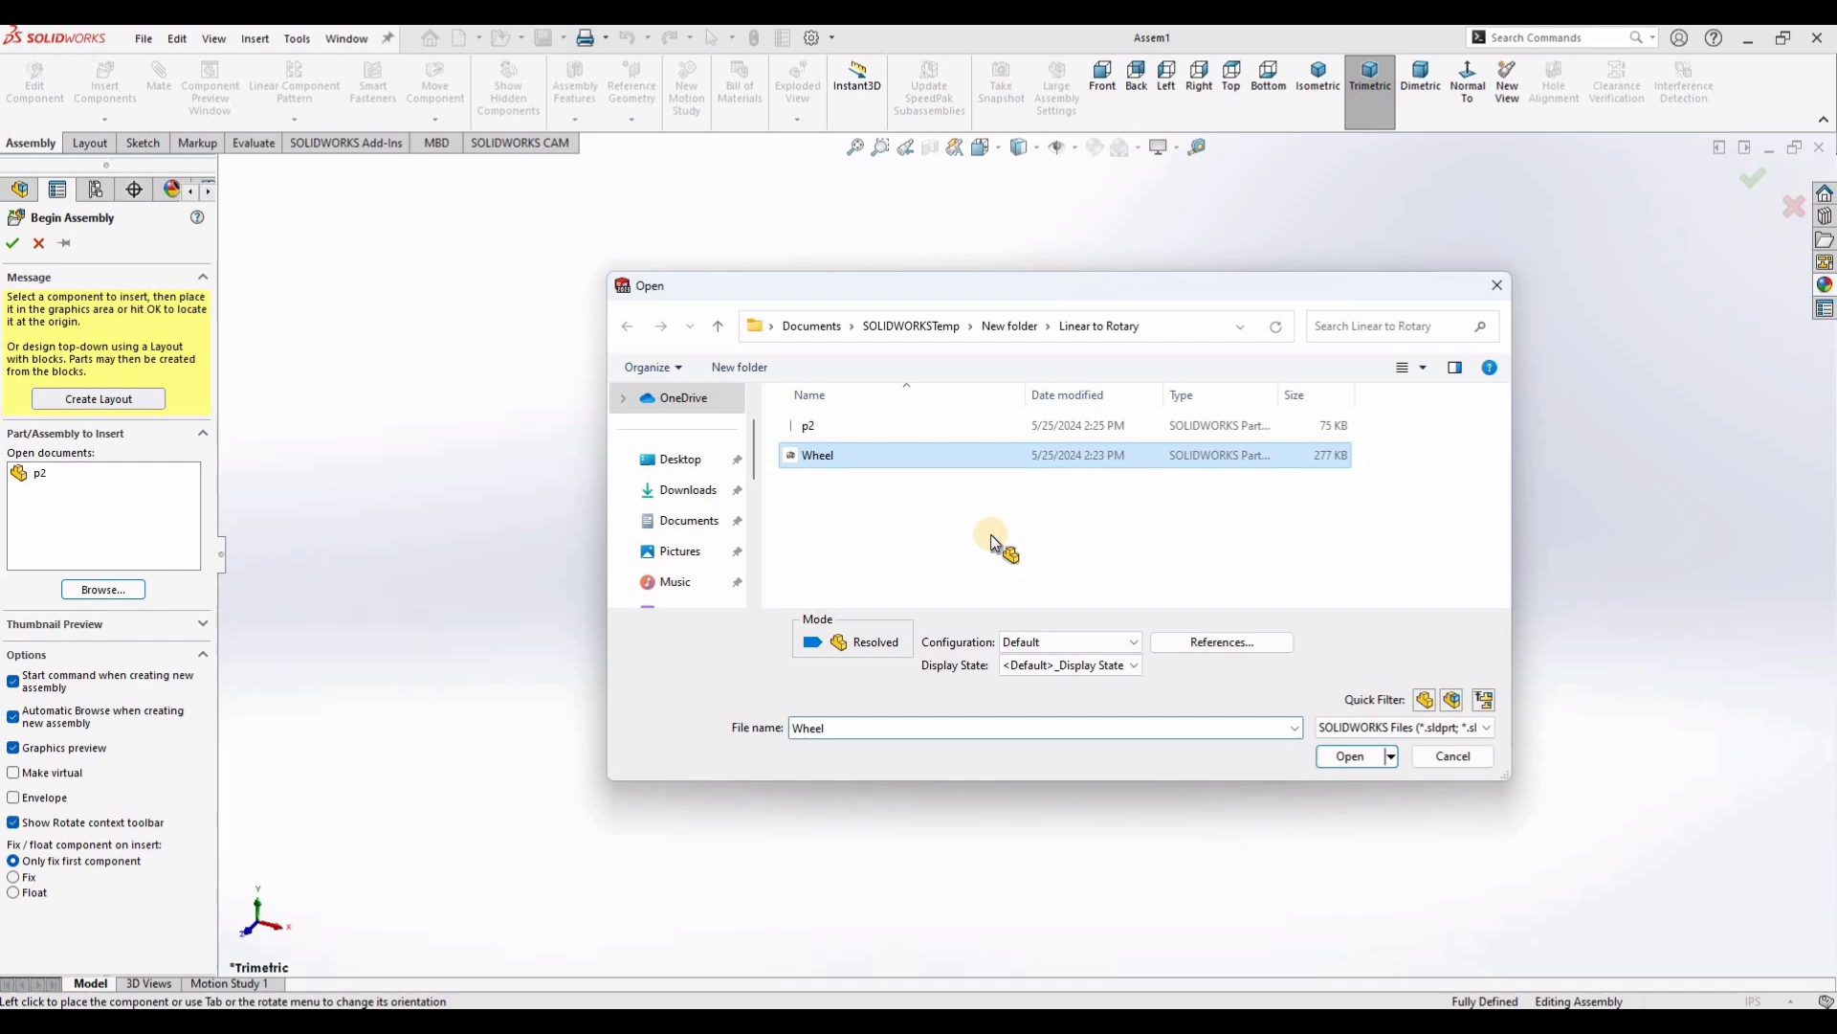
key(Return)
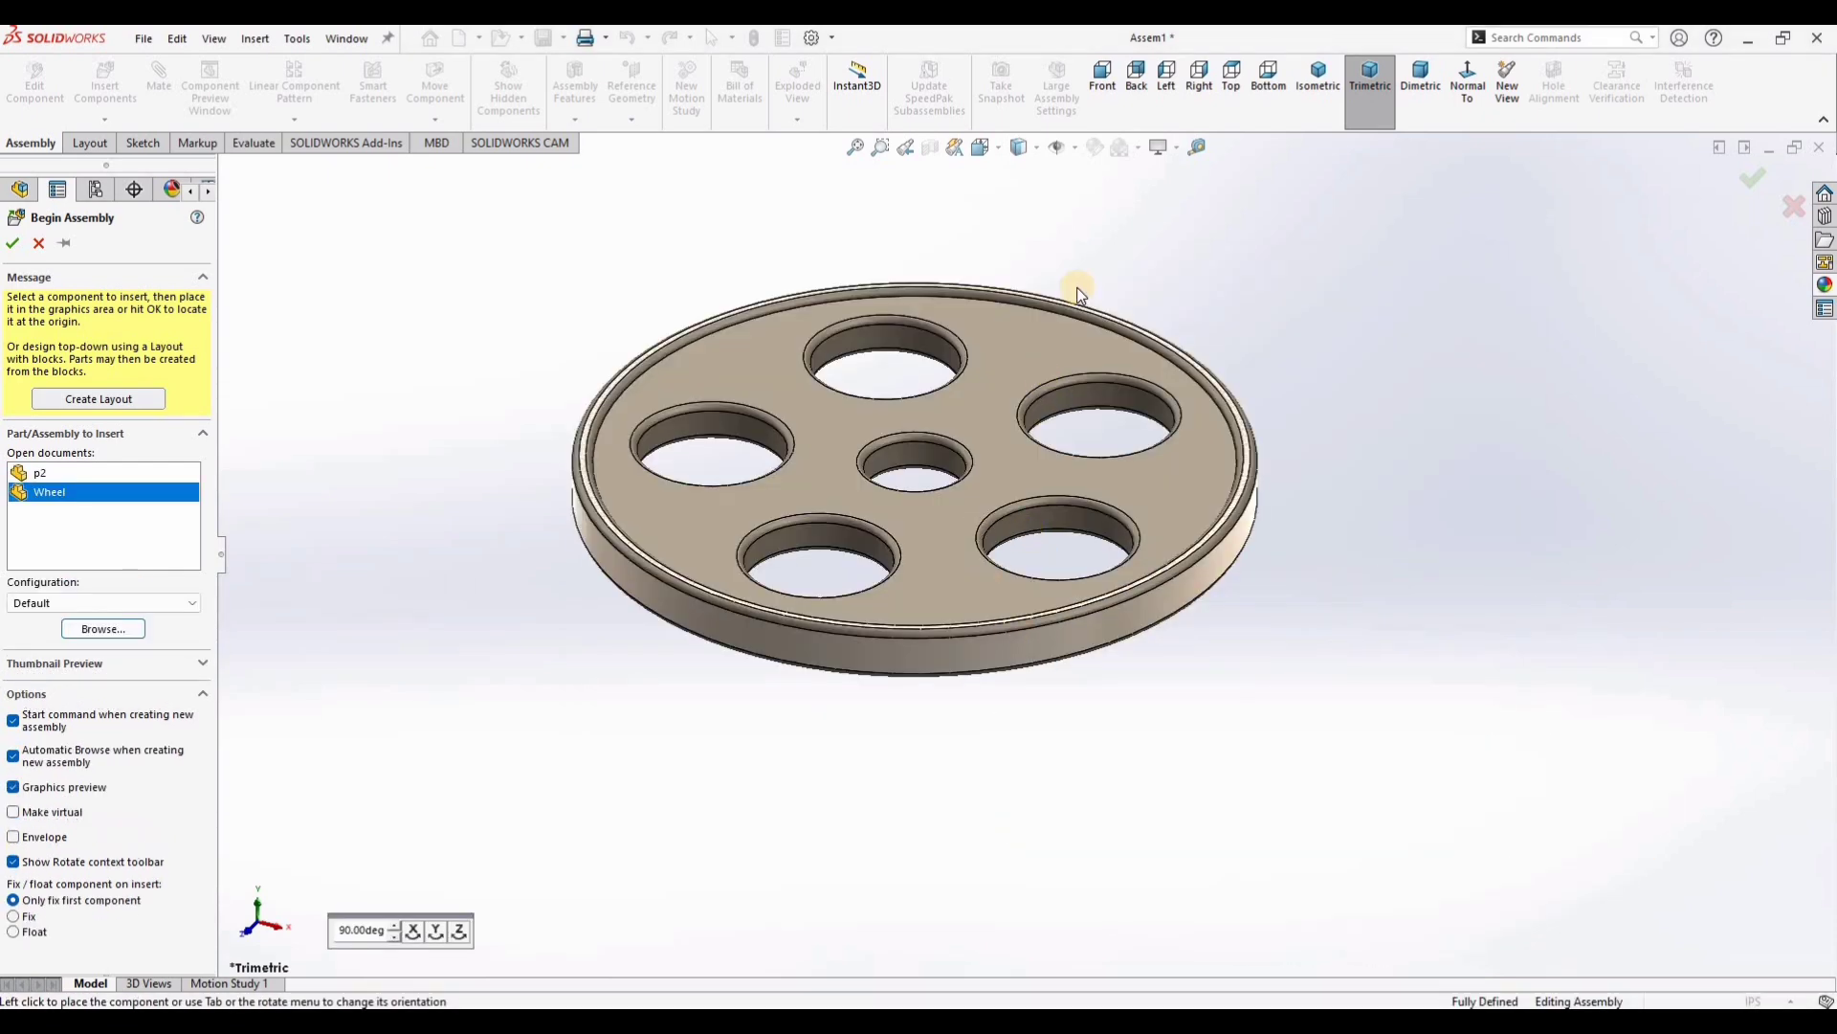
click(1076, 289)
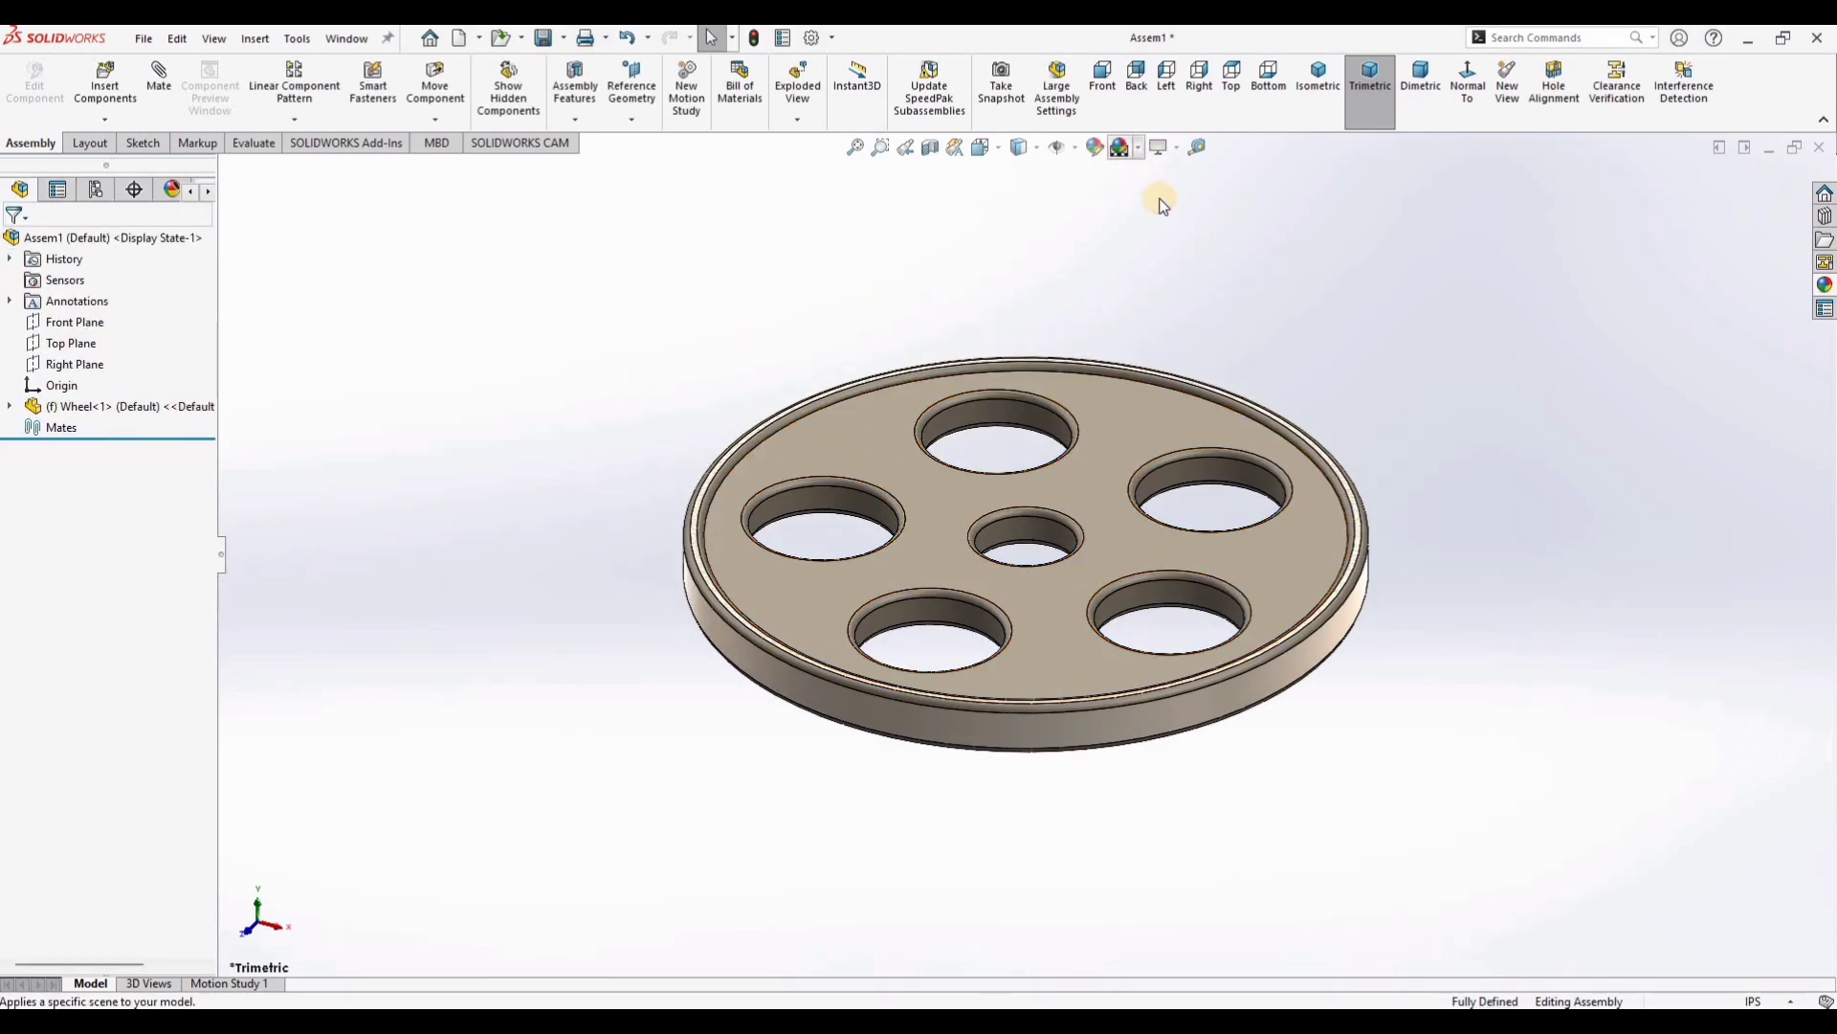
click(1138, 146)
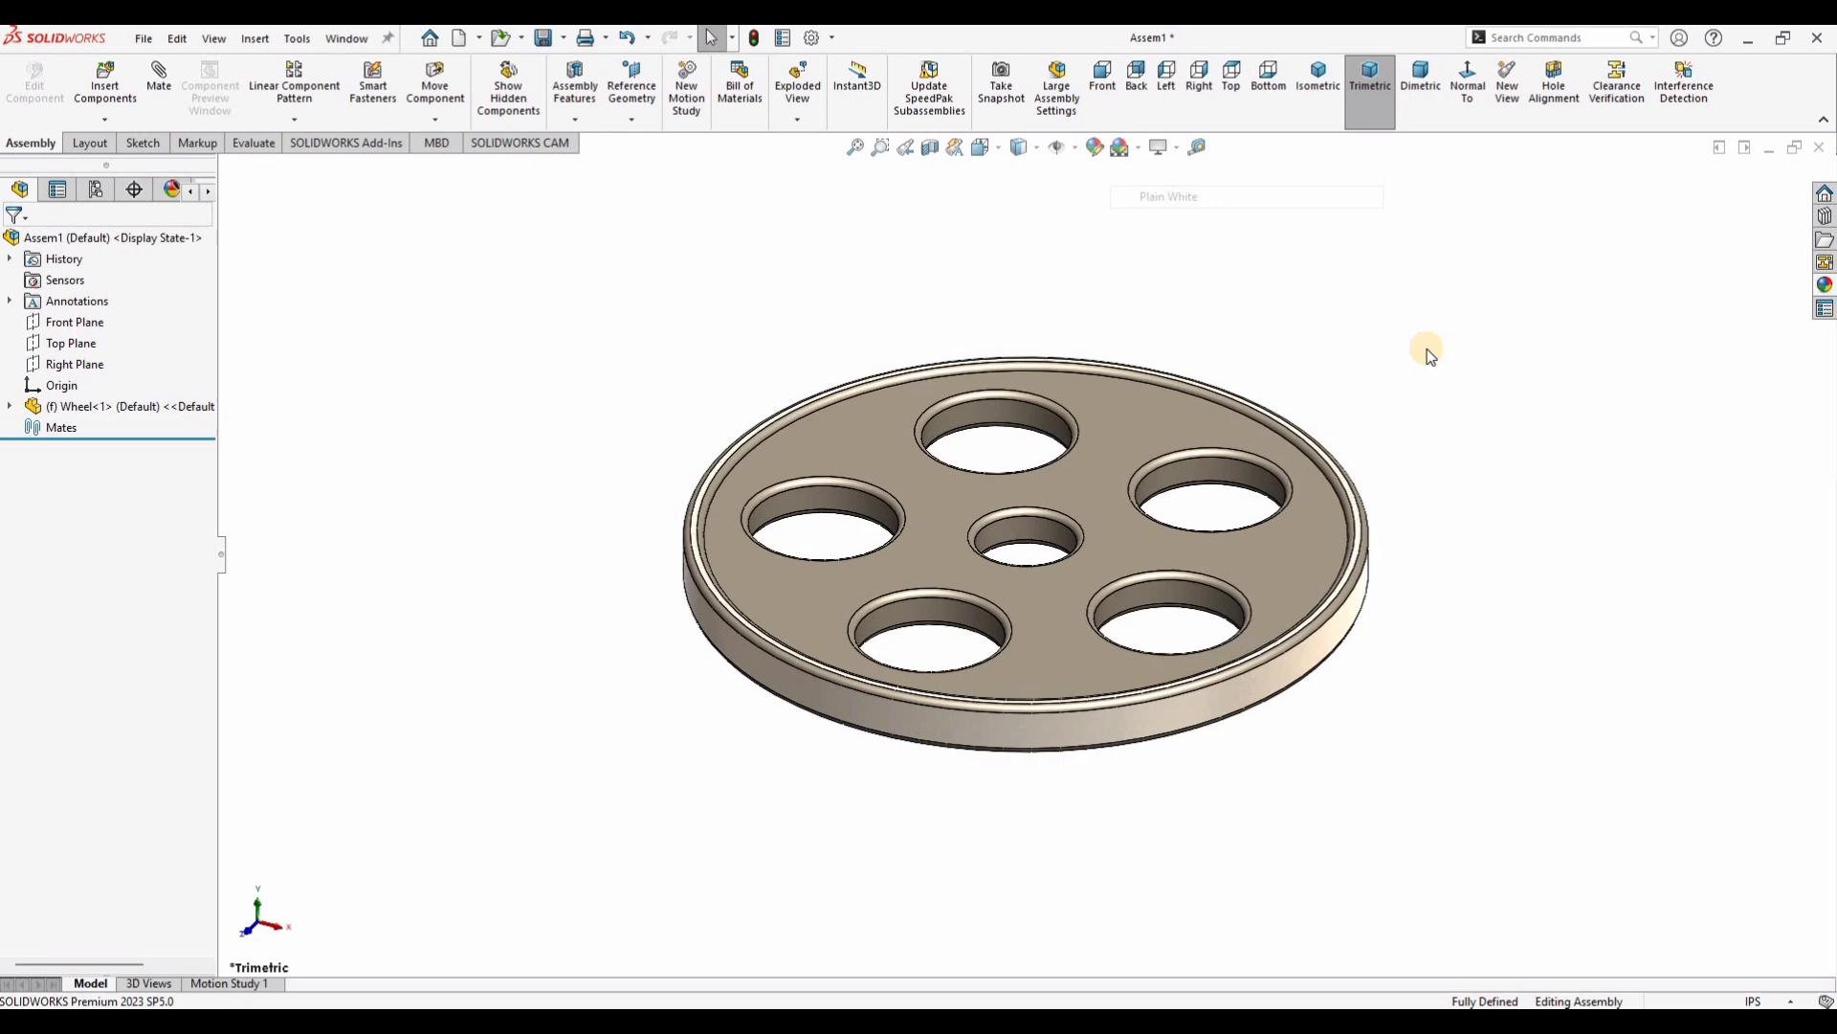
Step: Insert the slotted link p2 into the assembly and place it in free space beside the wheel
middle_drag(1035, 812, 983, 709)
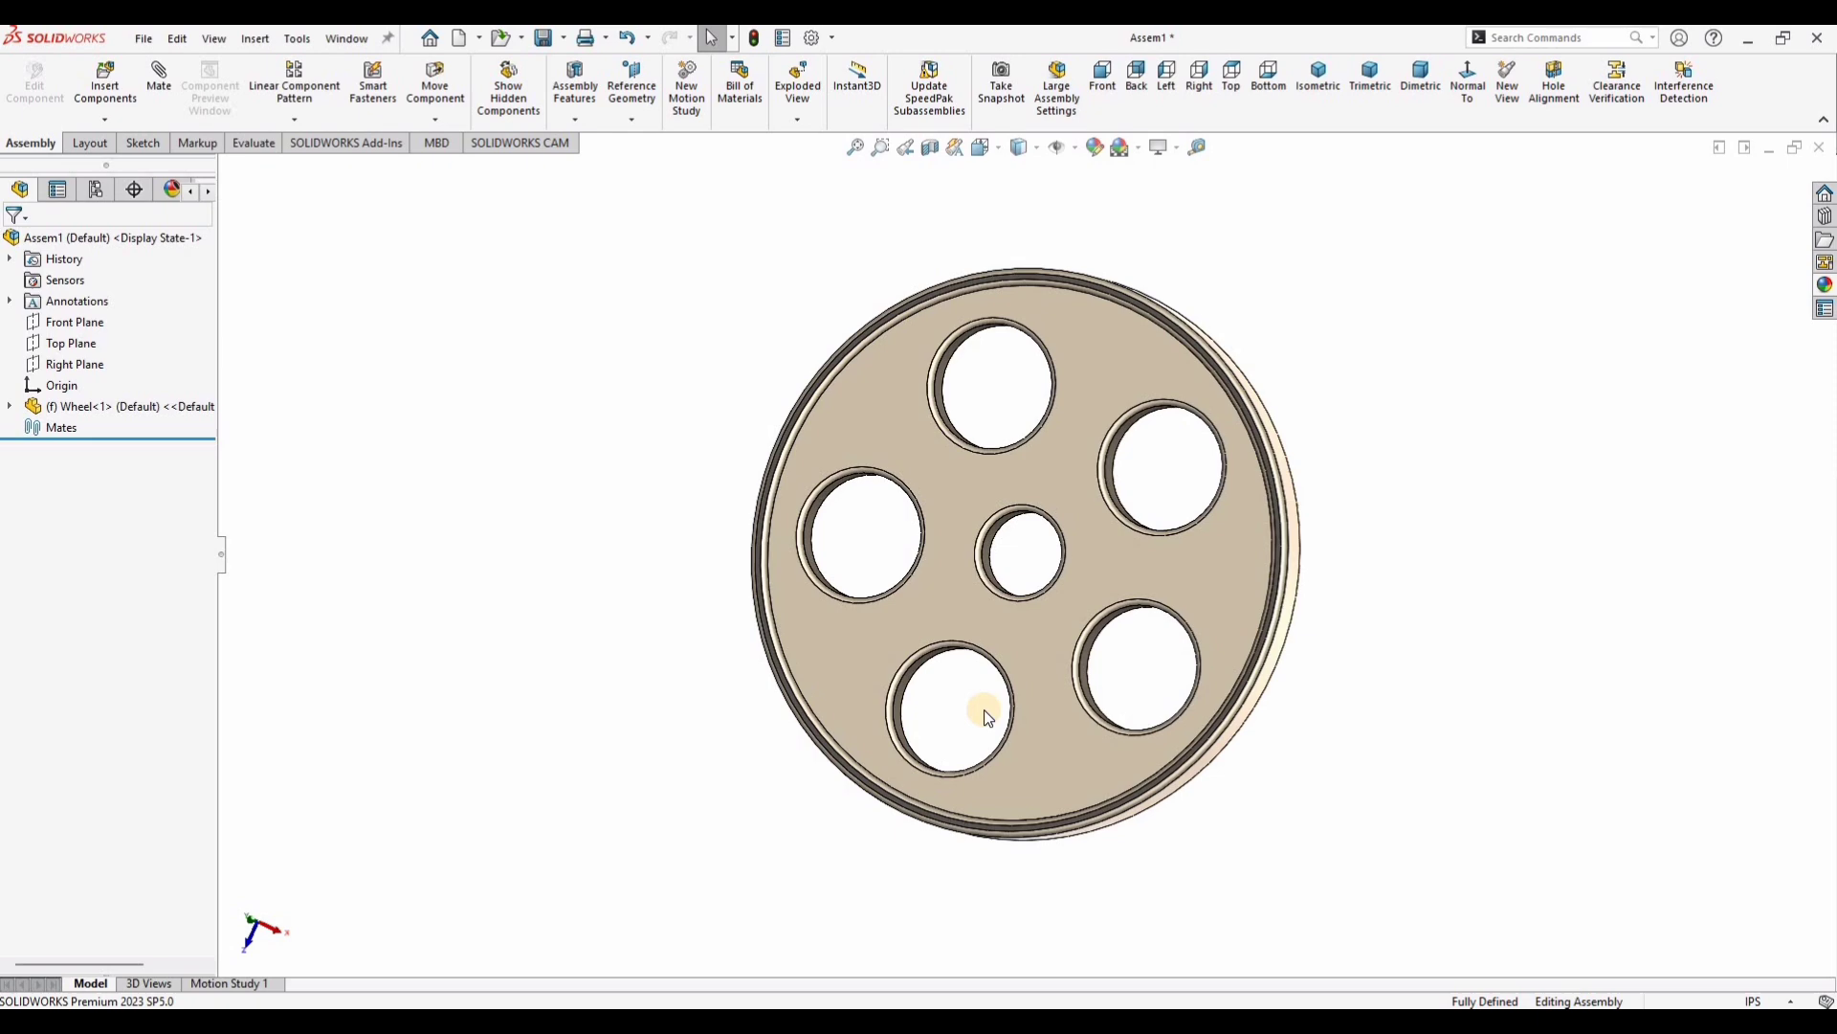
middle_drag(957, 555, 1072, 531)
scroll(996, 527, up, 2)
scroll(814, 565, down, 1)
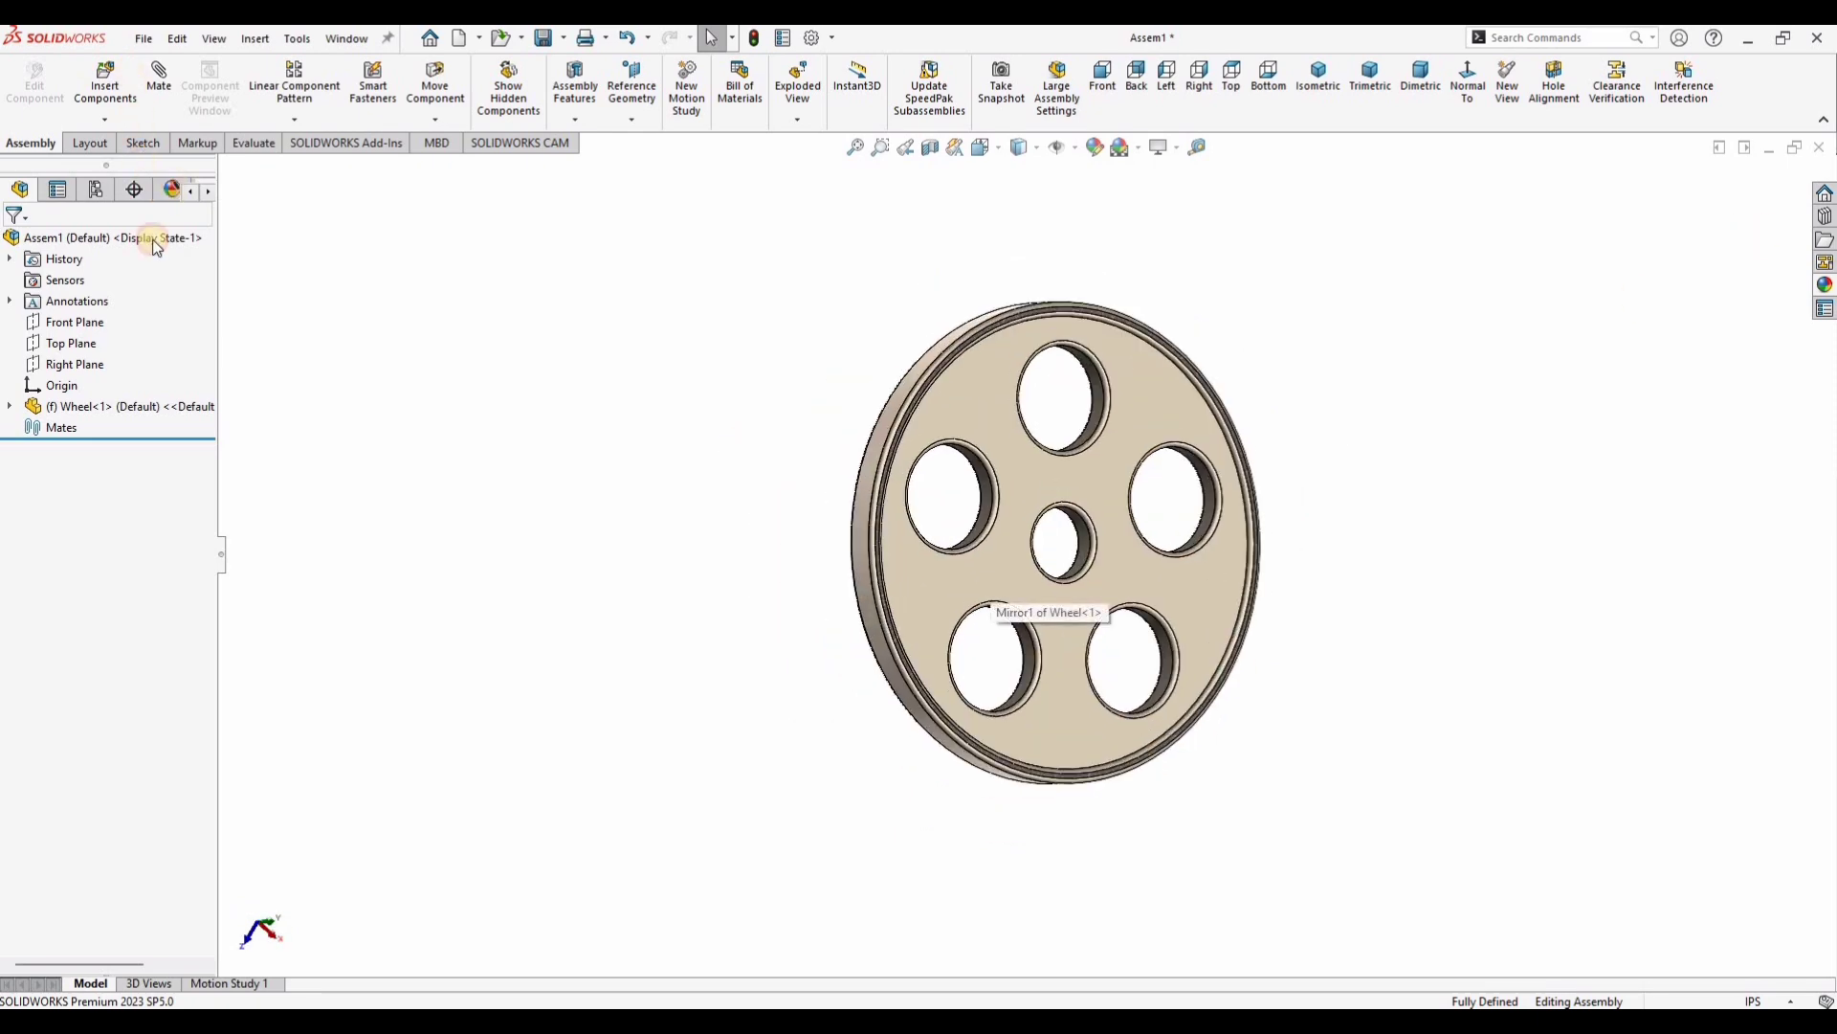
click(104, 84)
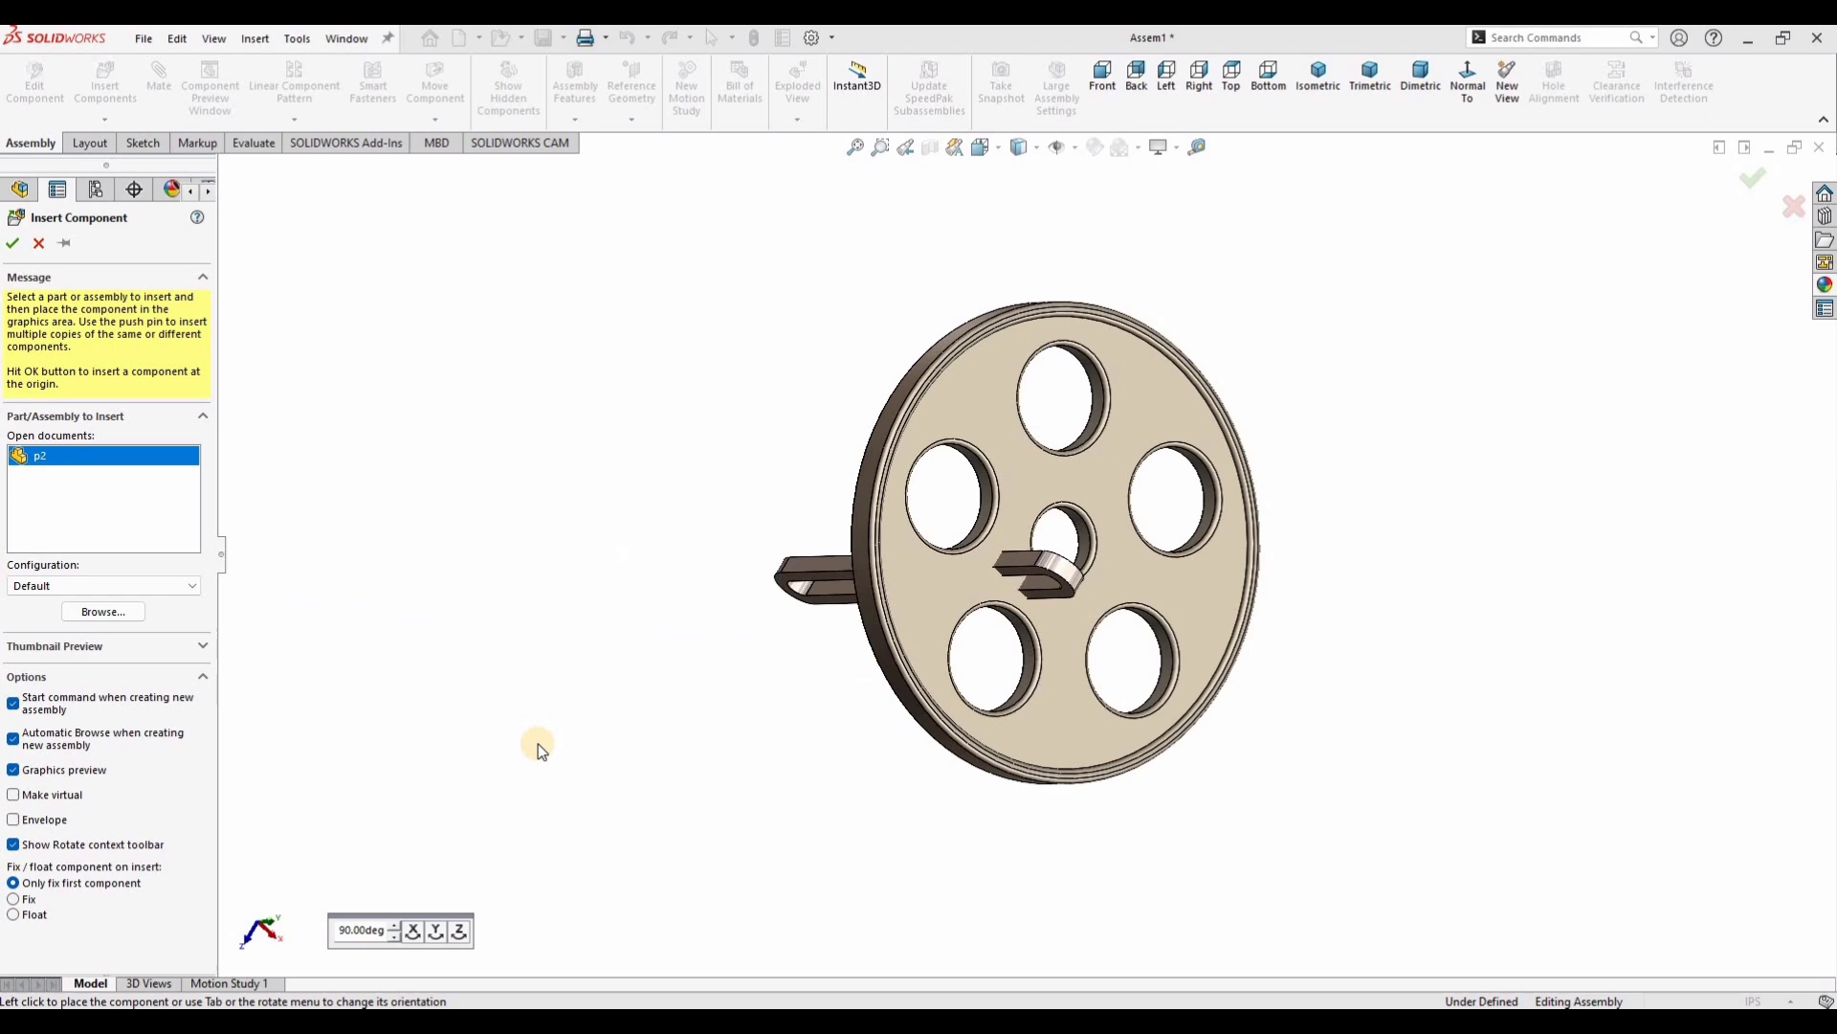
click(681, 429)
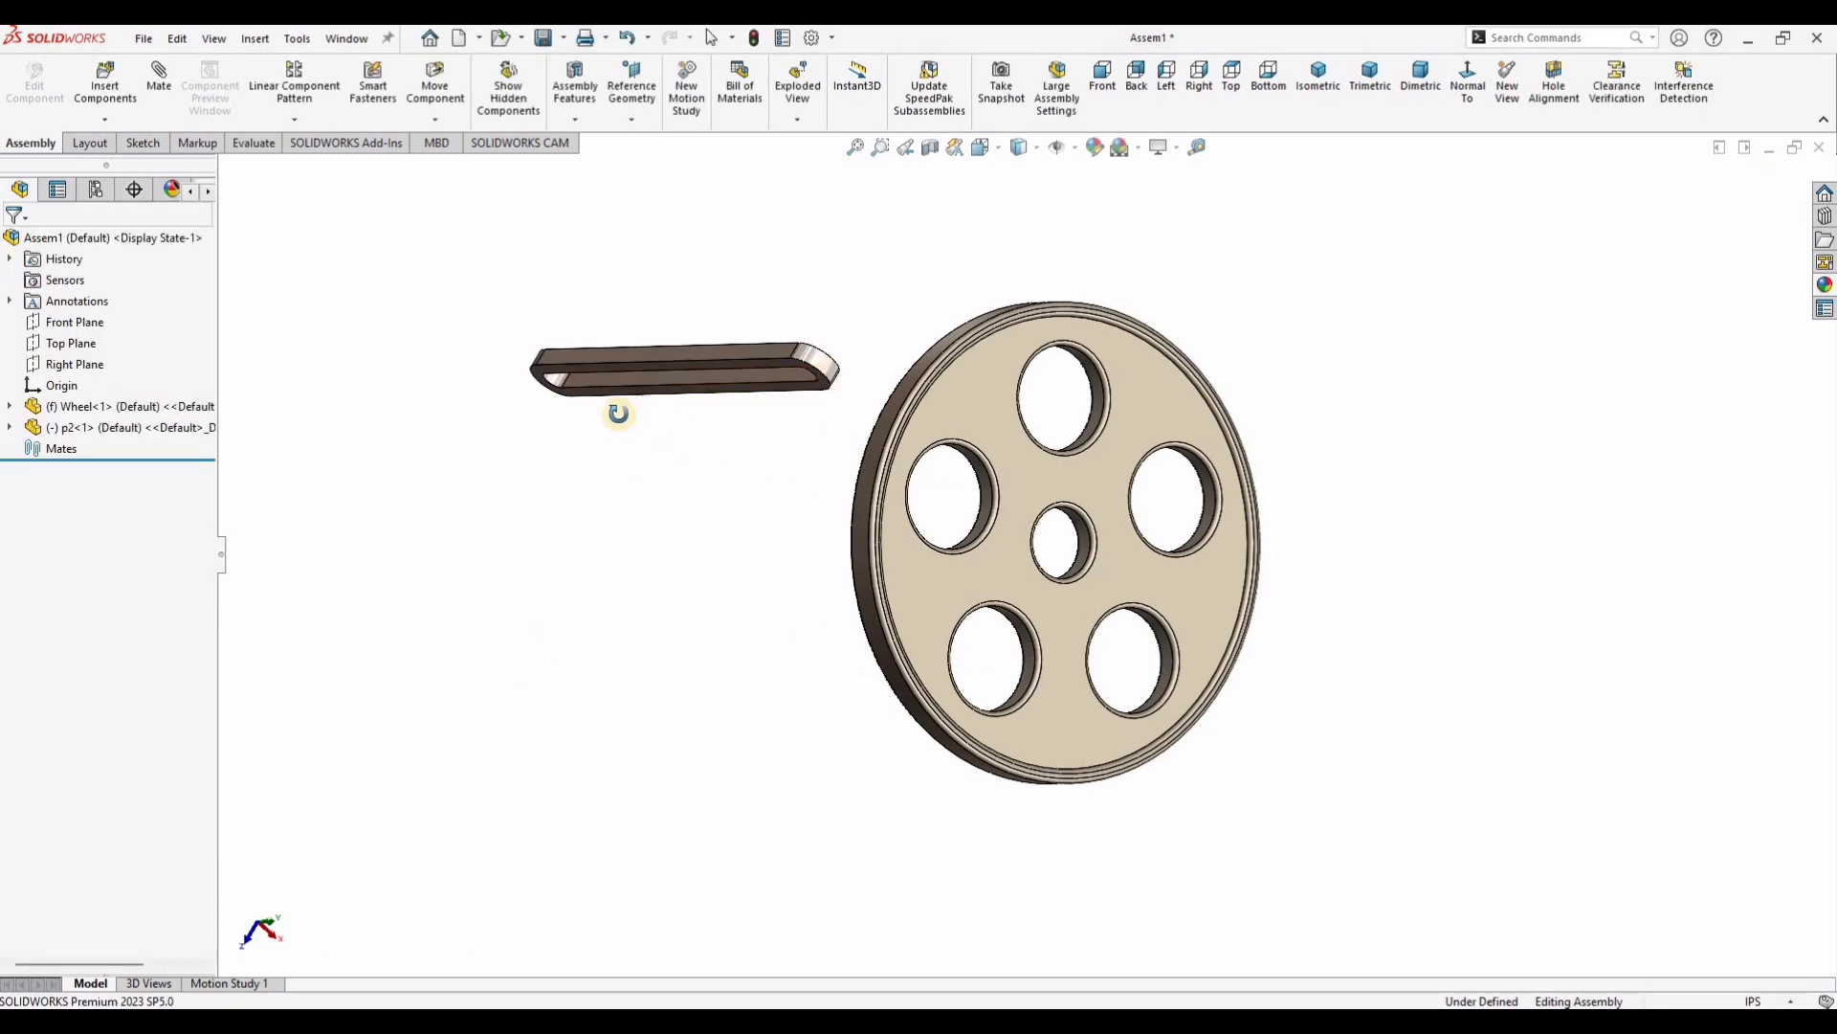
Step: Open the wheel part from the assembly and start a sketch on its flat web face
middle_drag(616, 410, 627, 366)
right_click(854, 390)
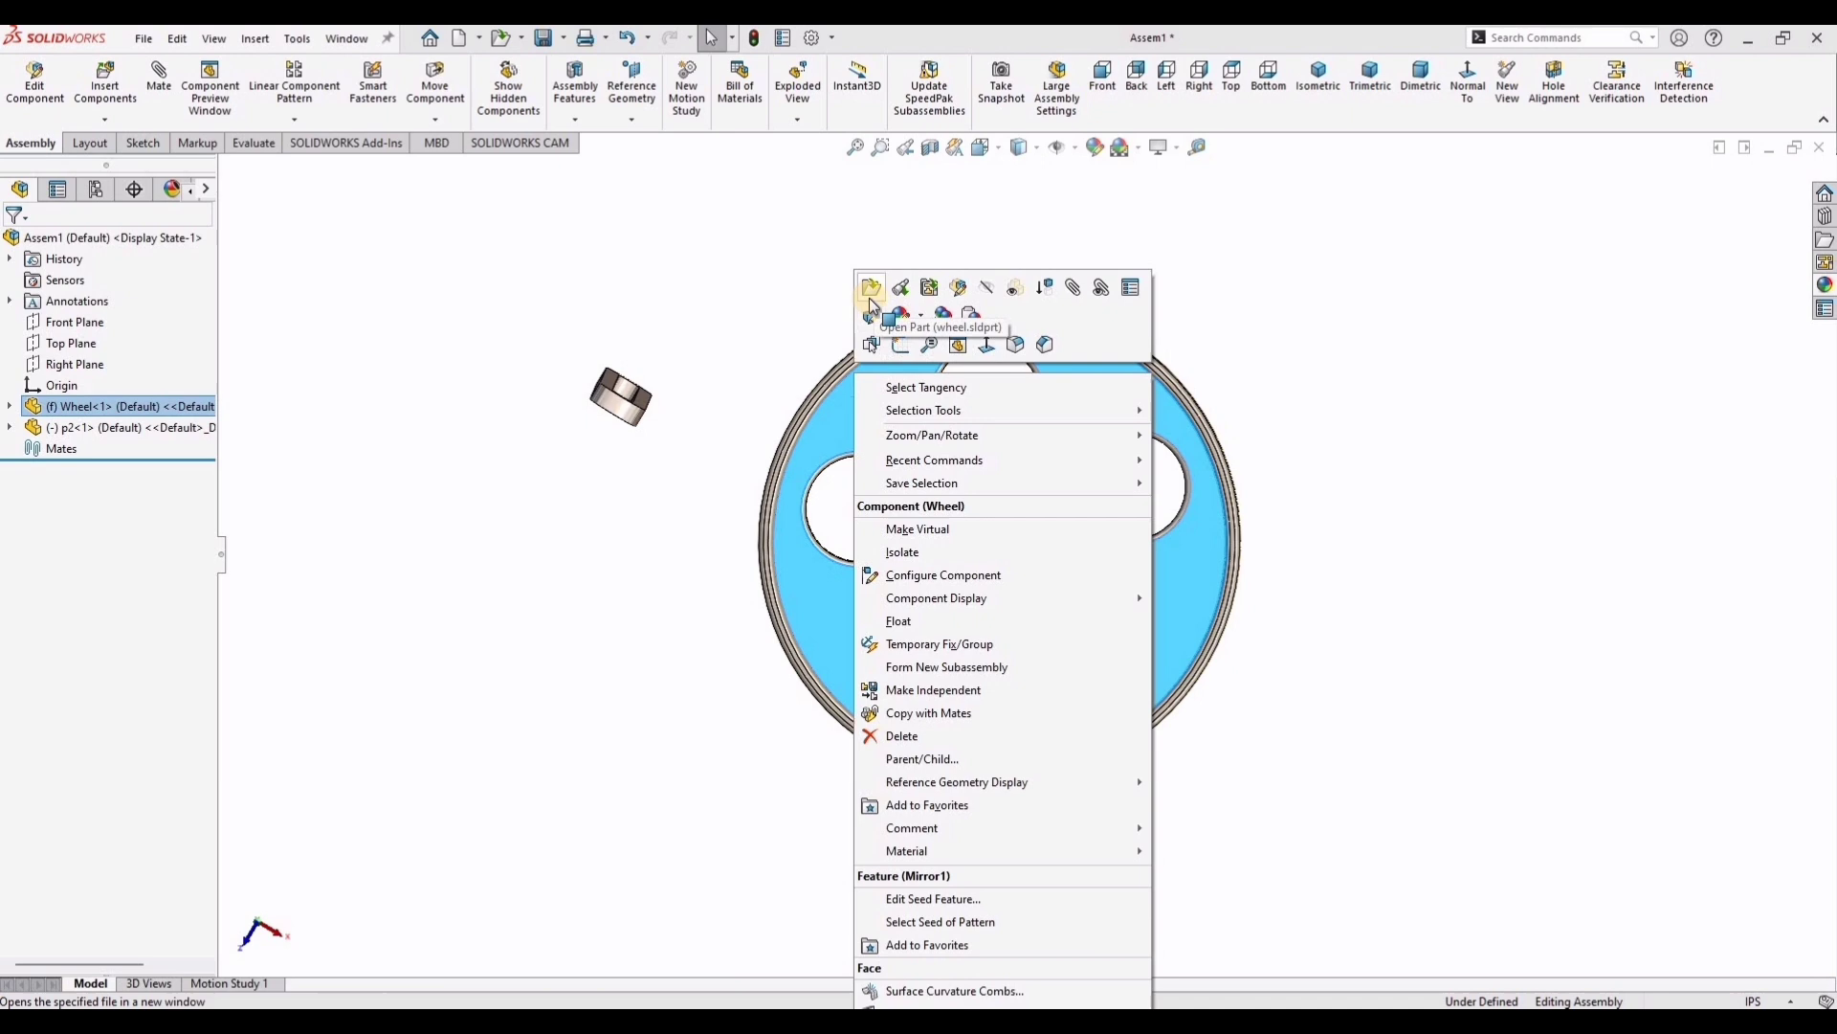
click(872, 303)
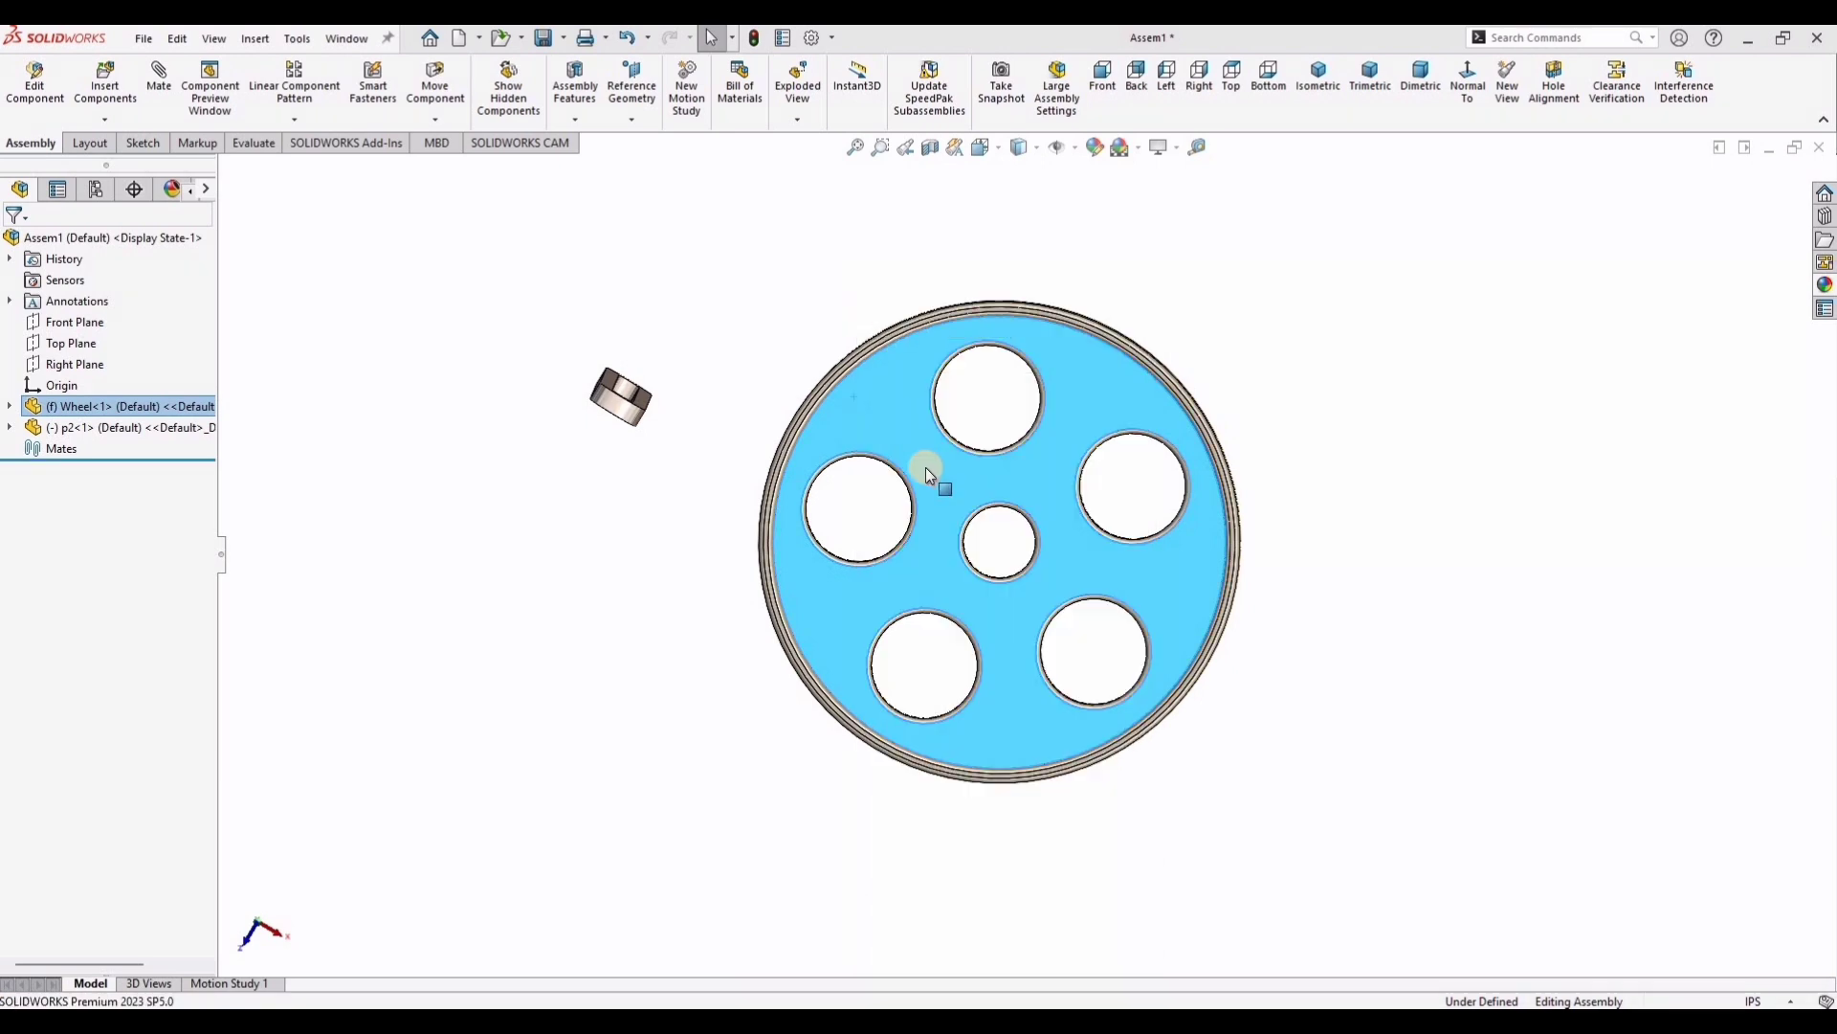
click(1012, 406)
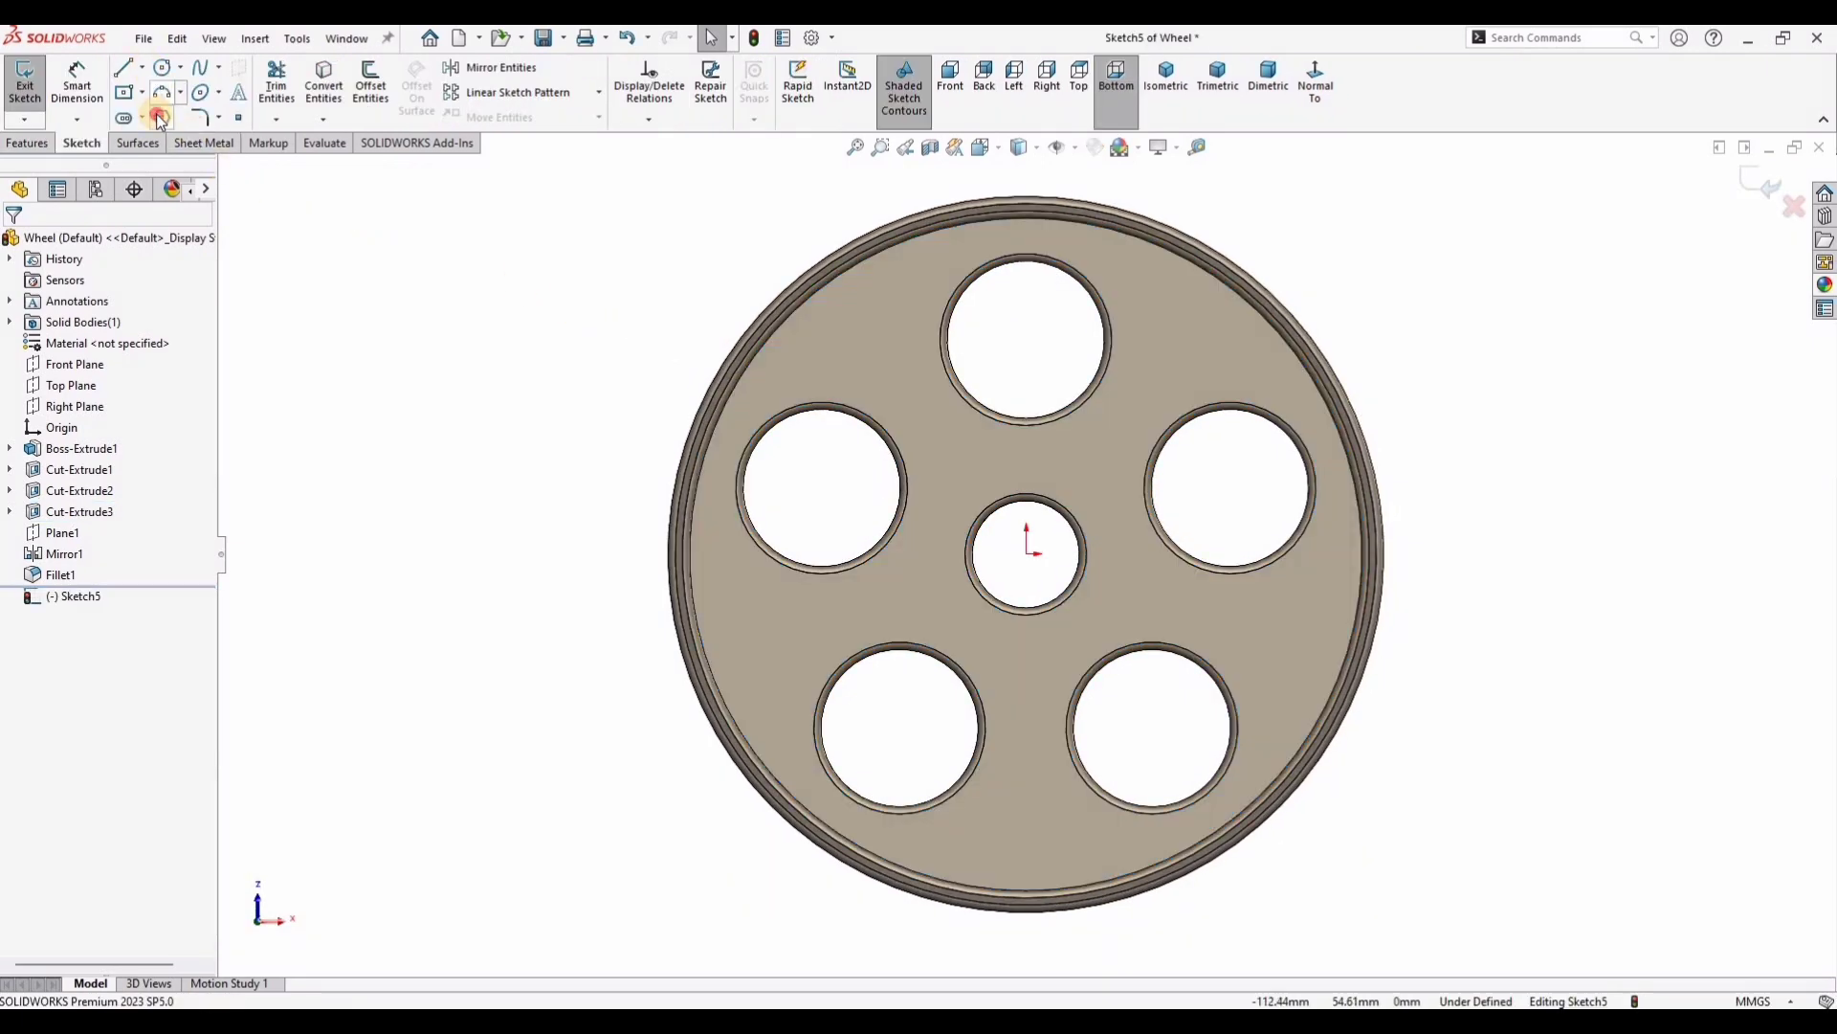
Step: Draw two centerlines from the wheel's origin, one to the uppermost hole's center and one to the adjacent upper-right hole's center
click(141, 68)
click(158, 117)
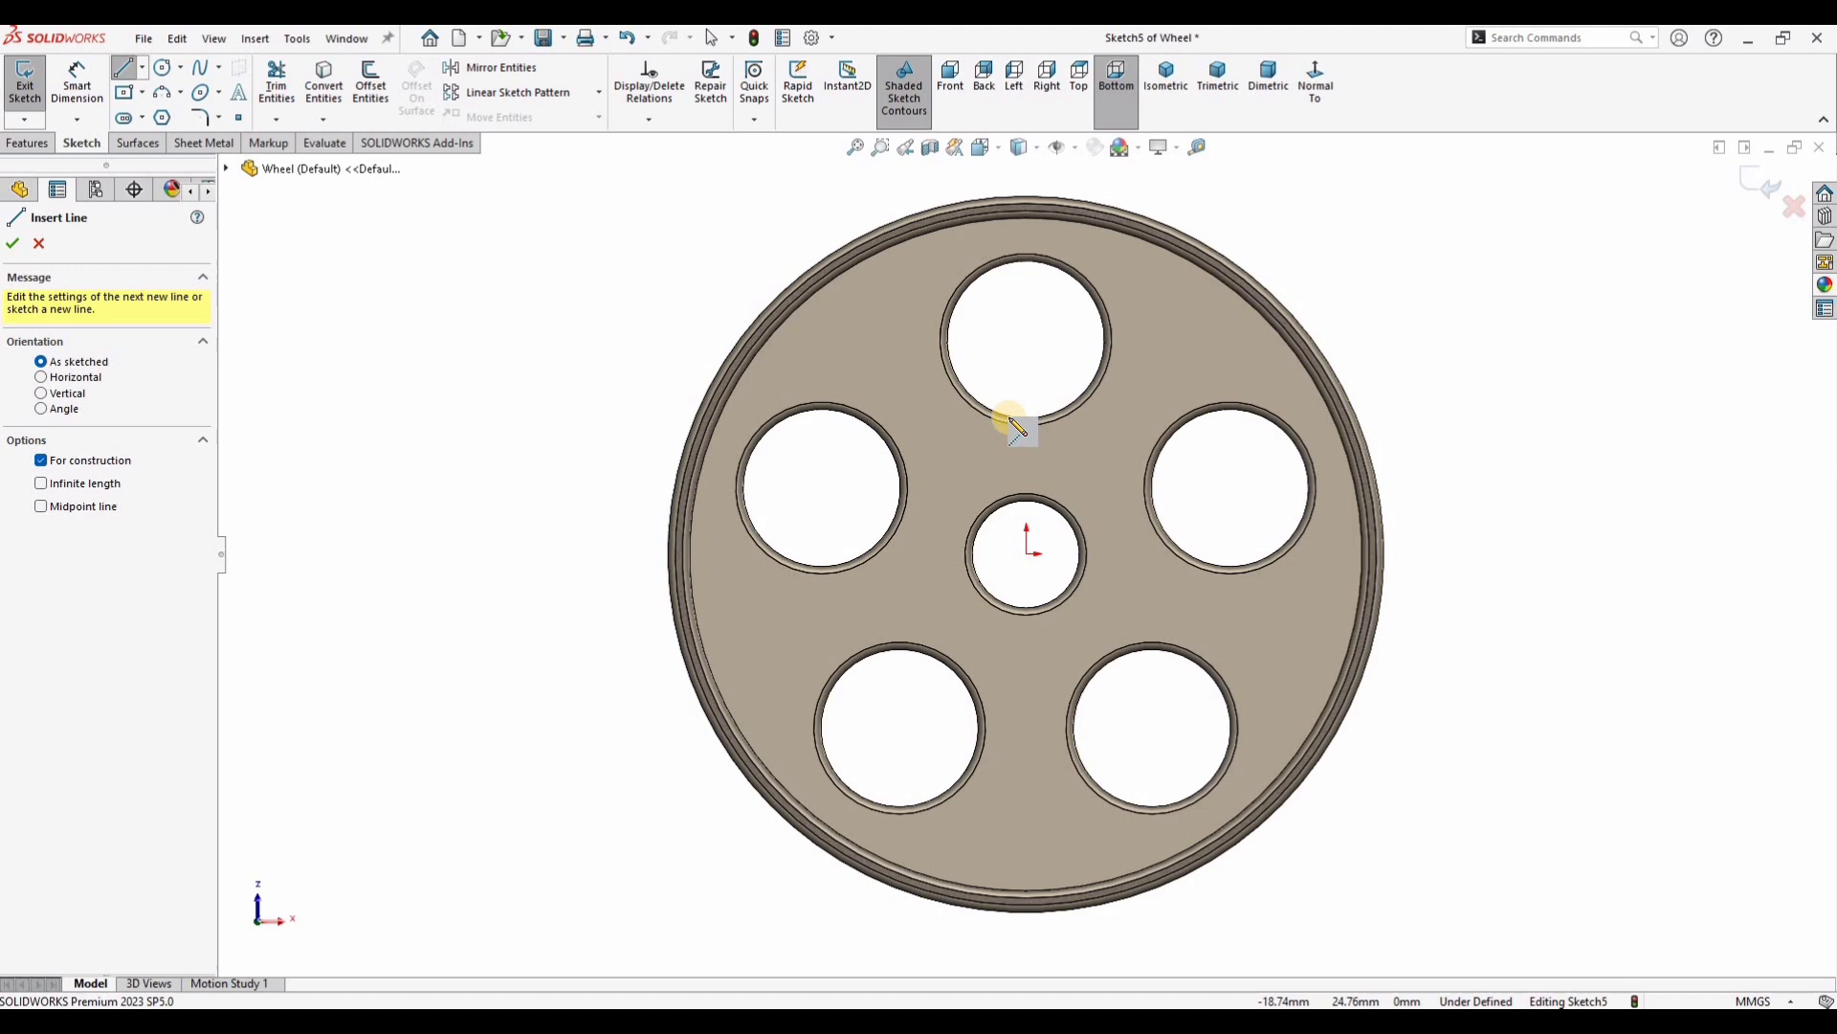
click(1026, 553)
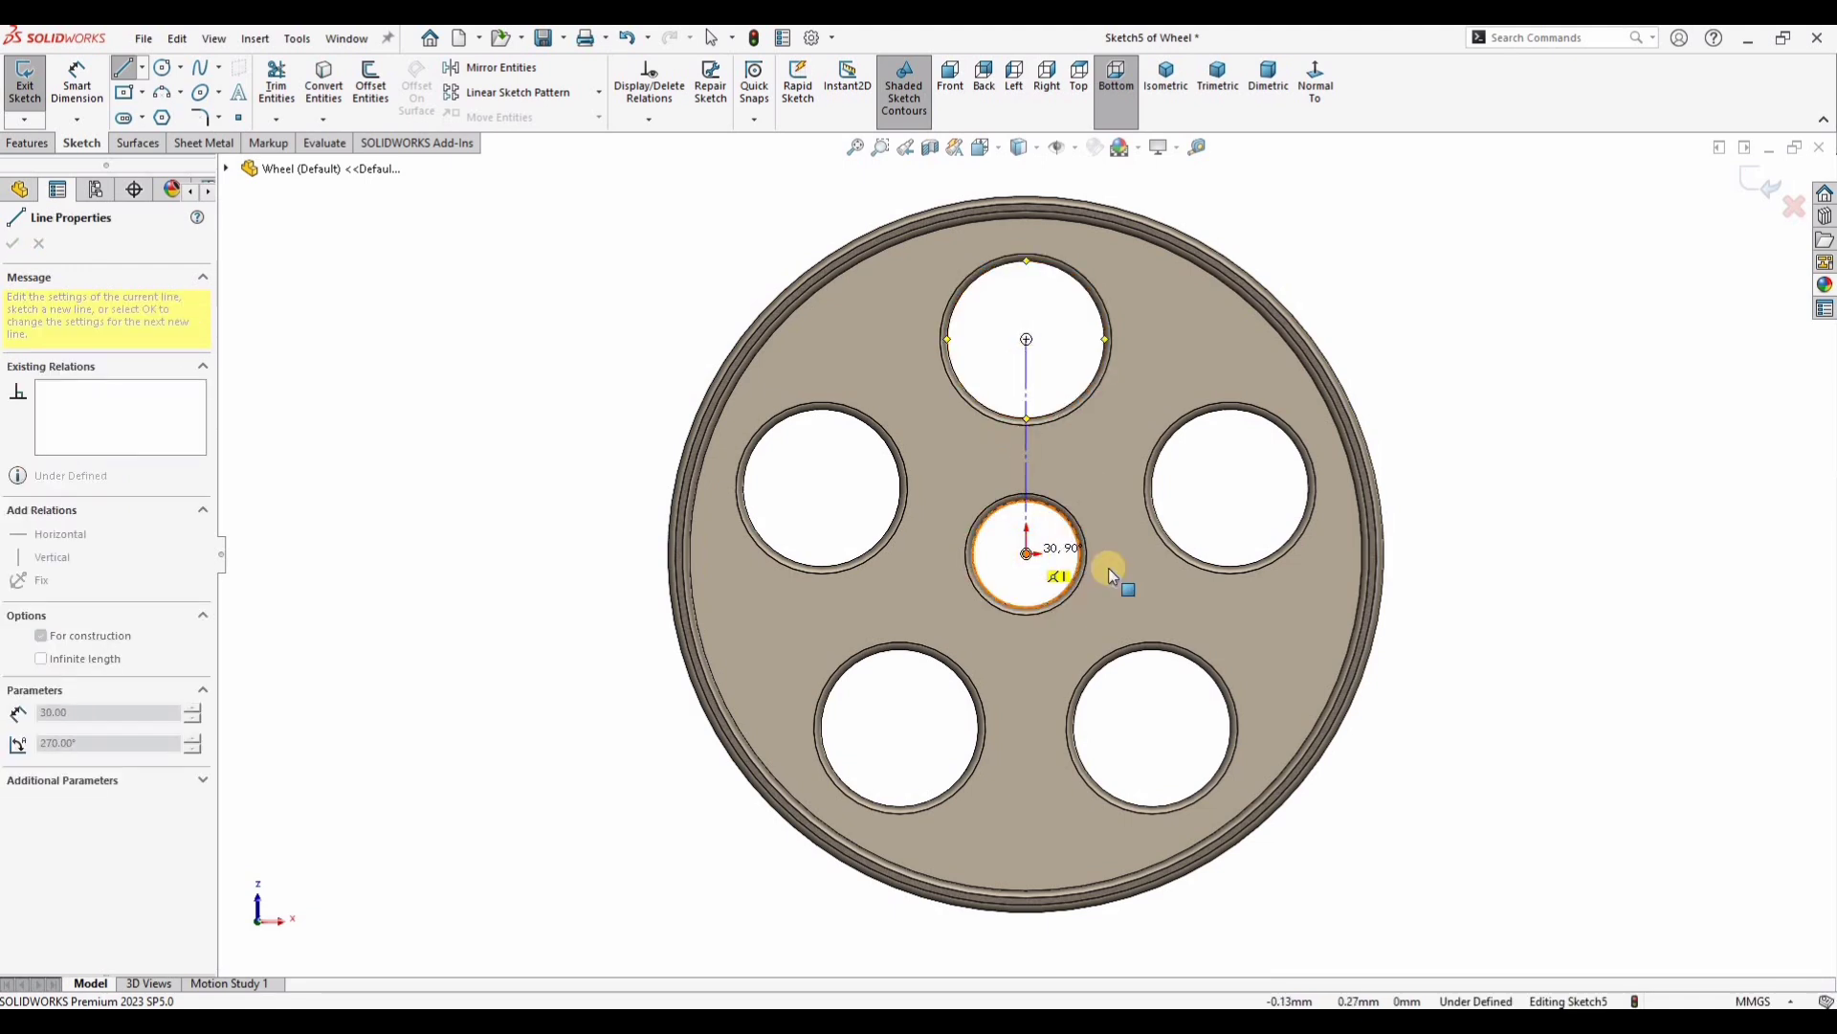
key(Escape)
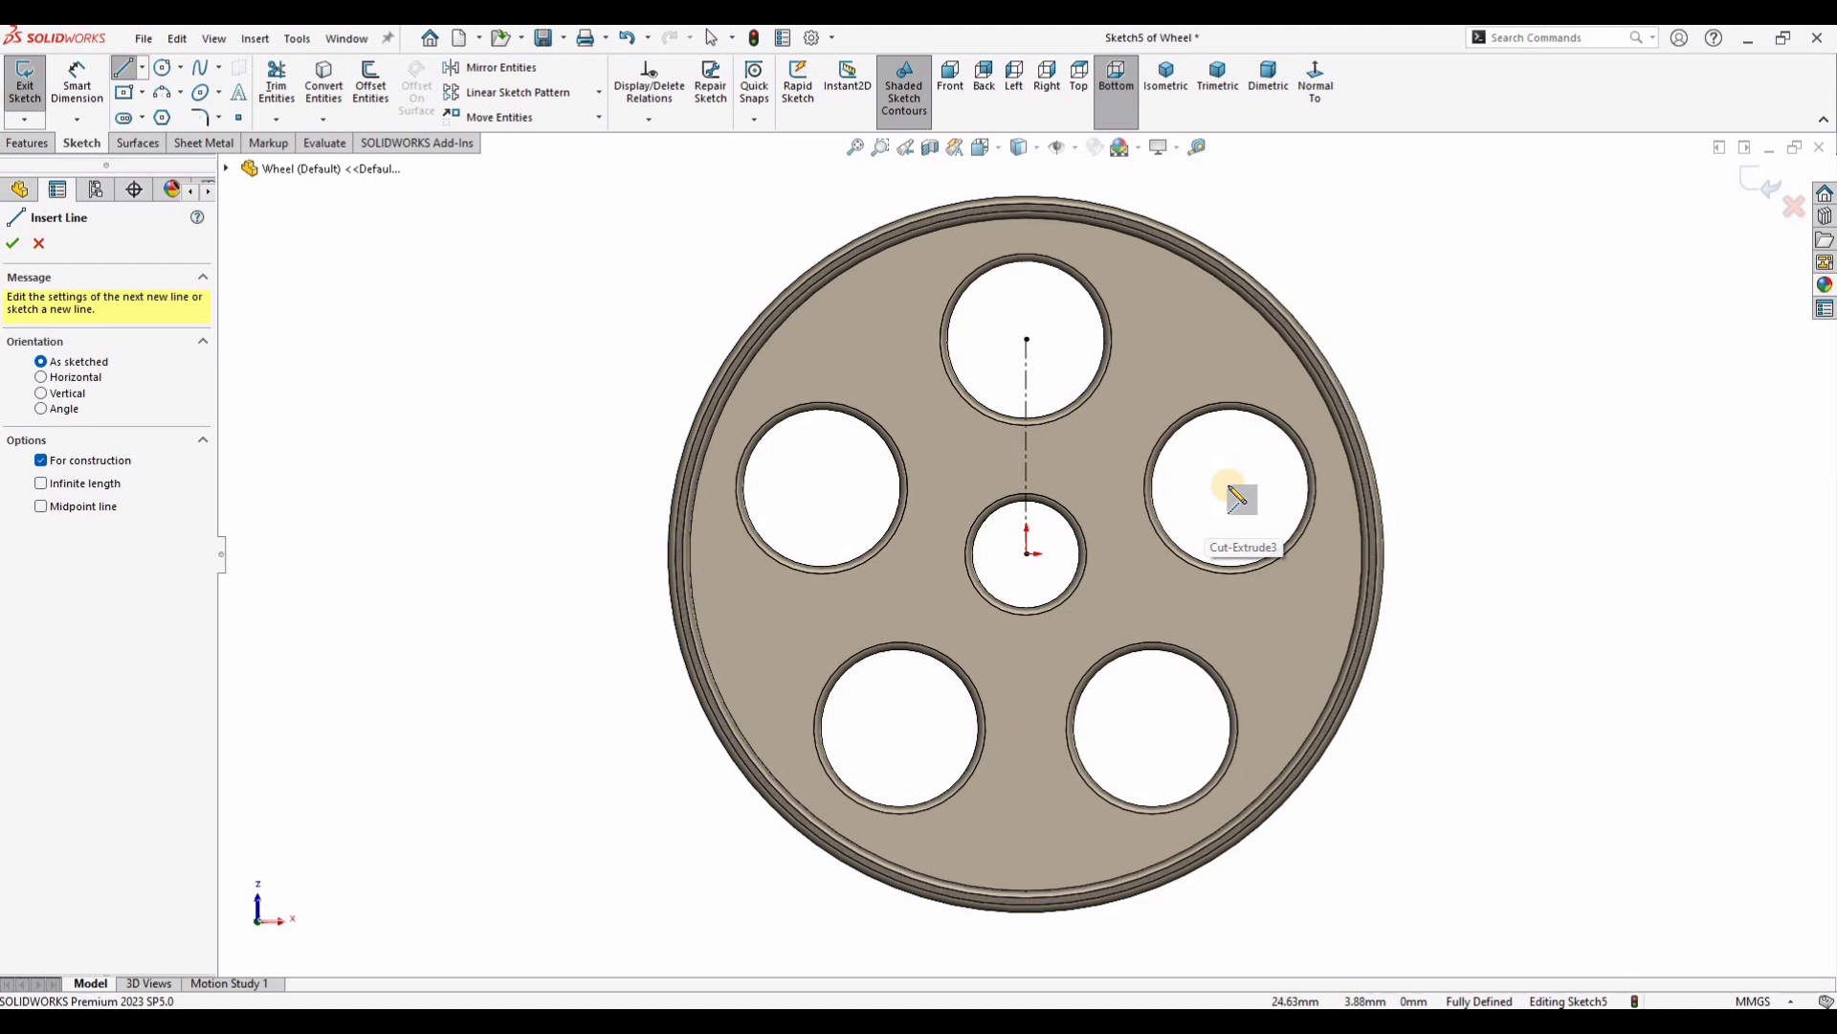
click(1229, 487)
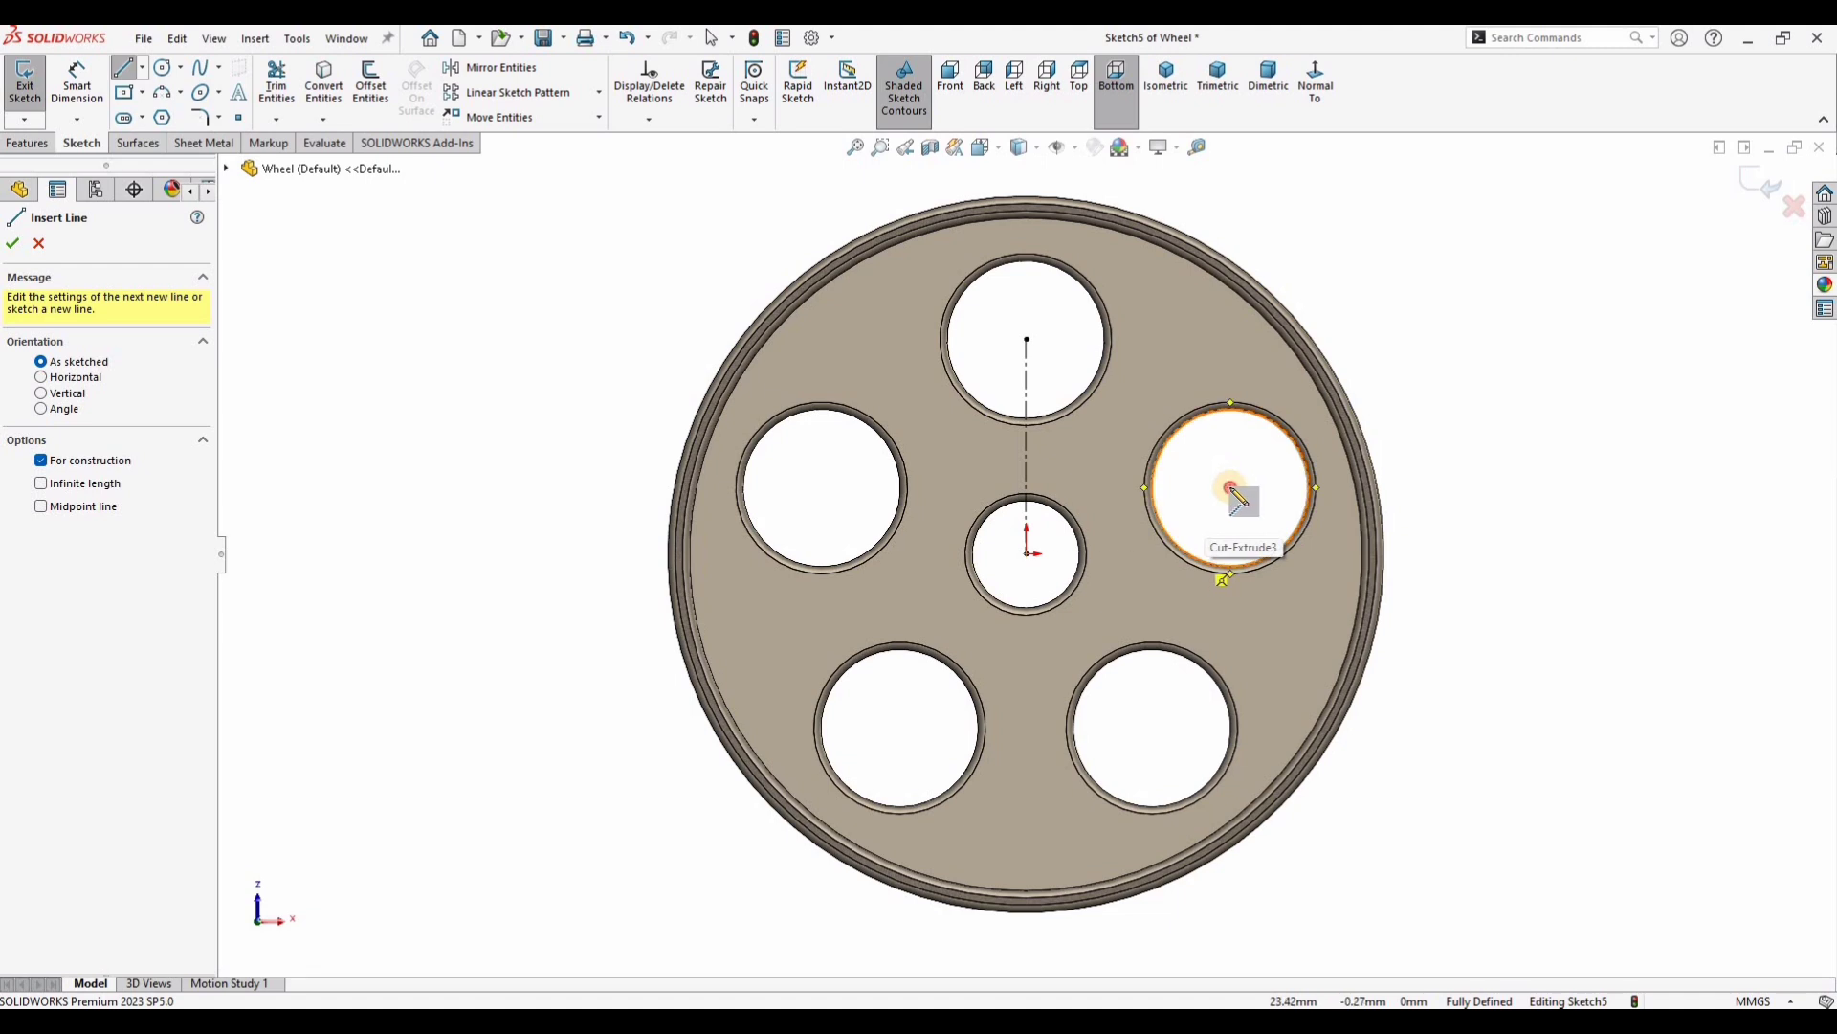
click(1026, 554)
key(Escape)
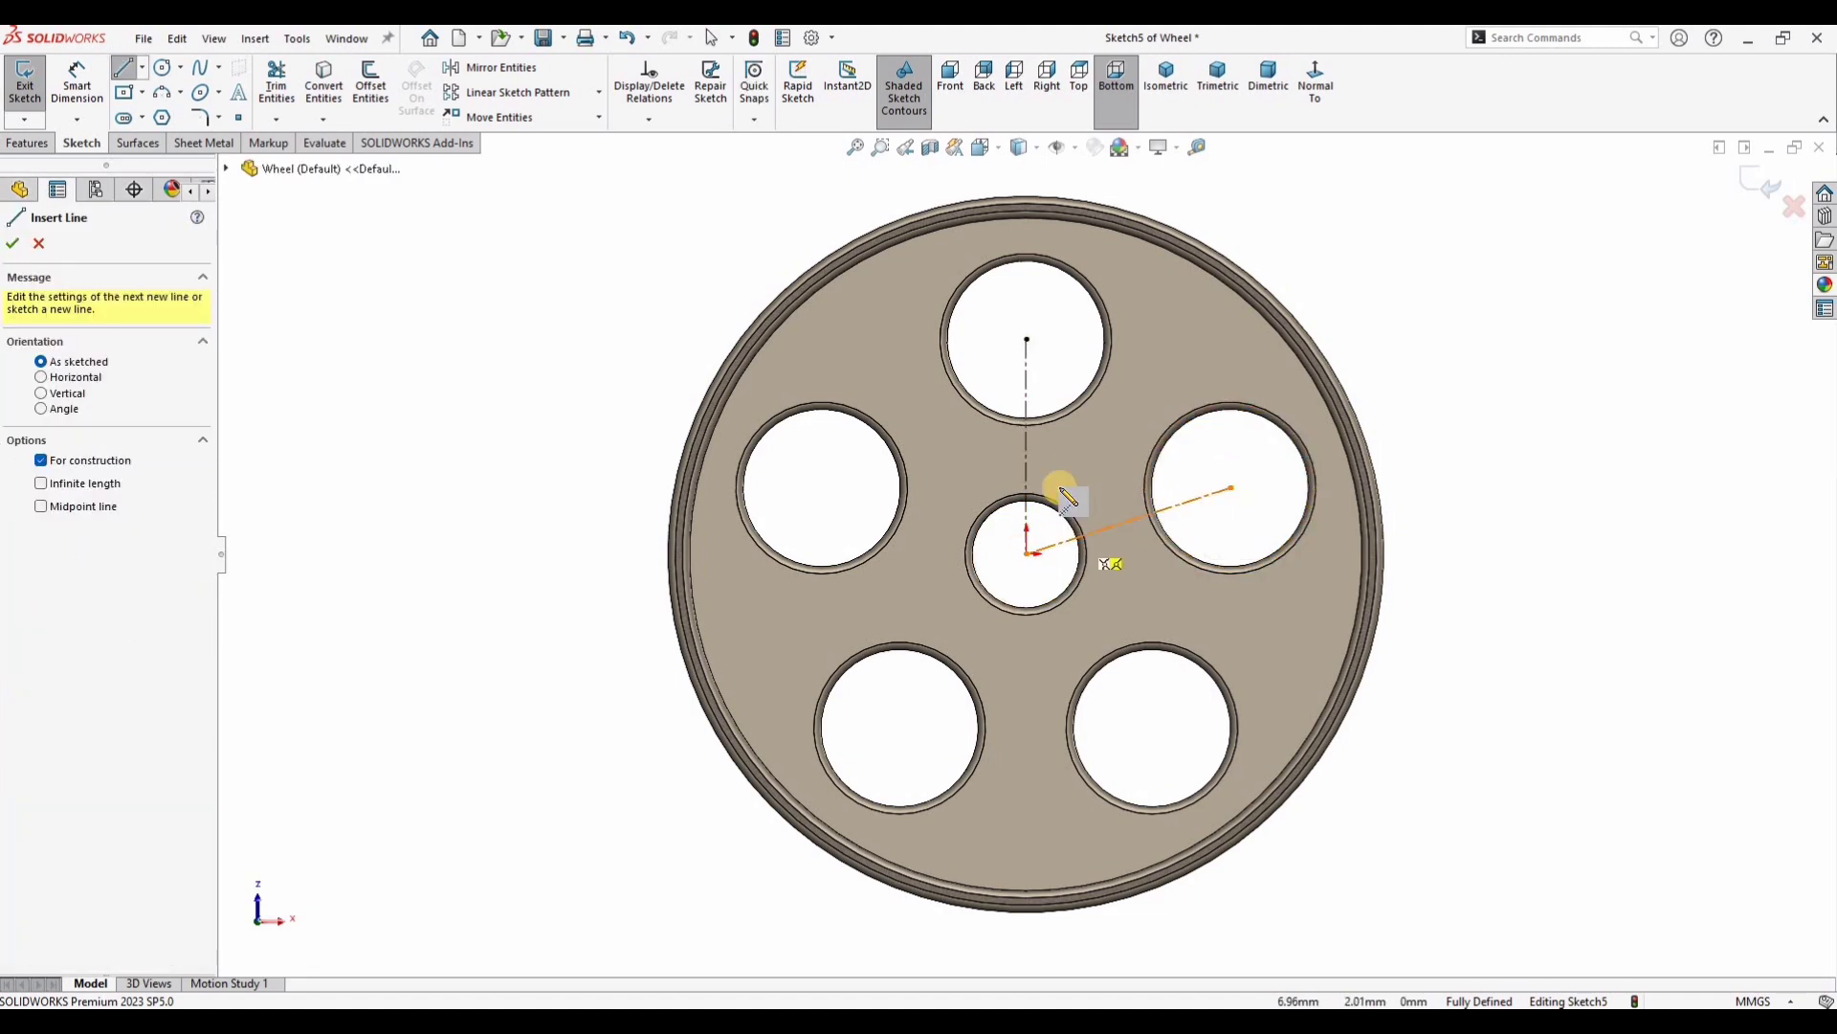
Step: Add a driven angle dimension between the two hole centerlines
click(90, 79)
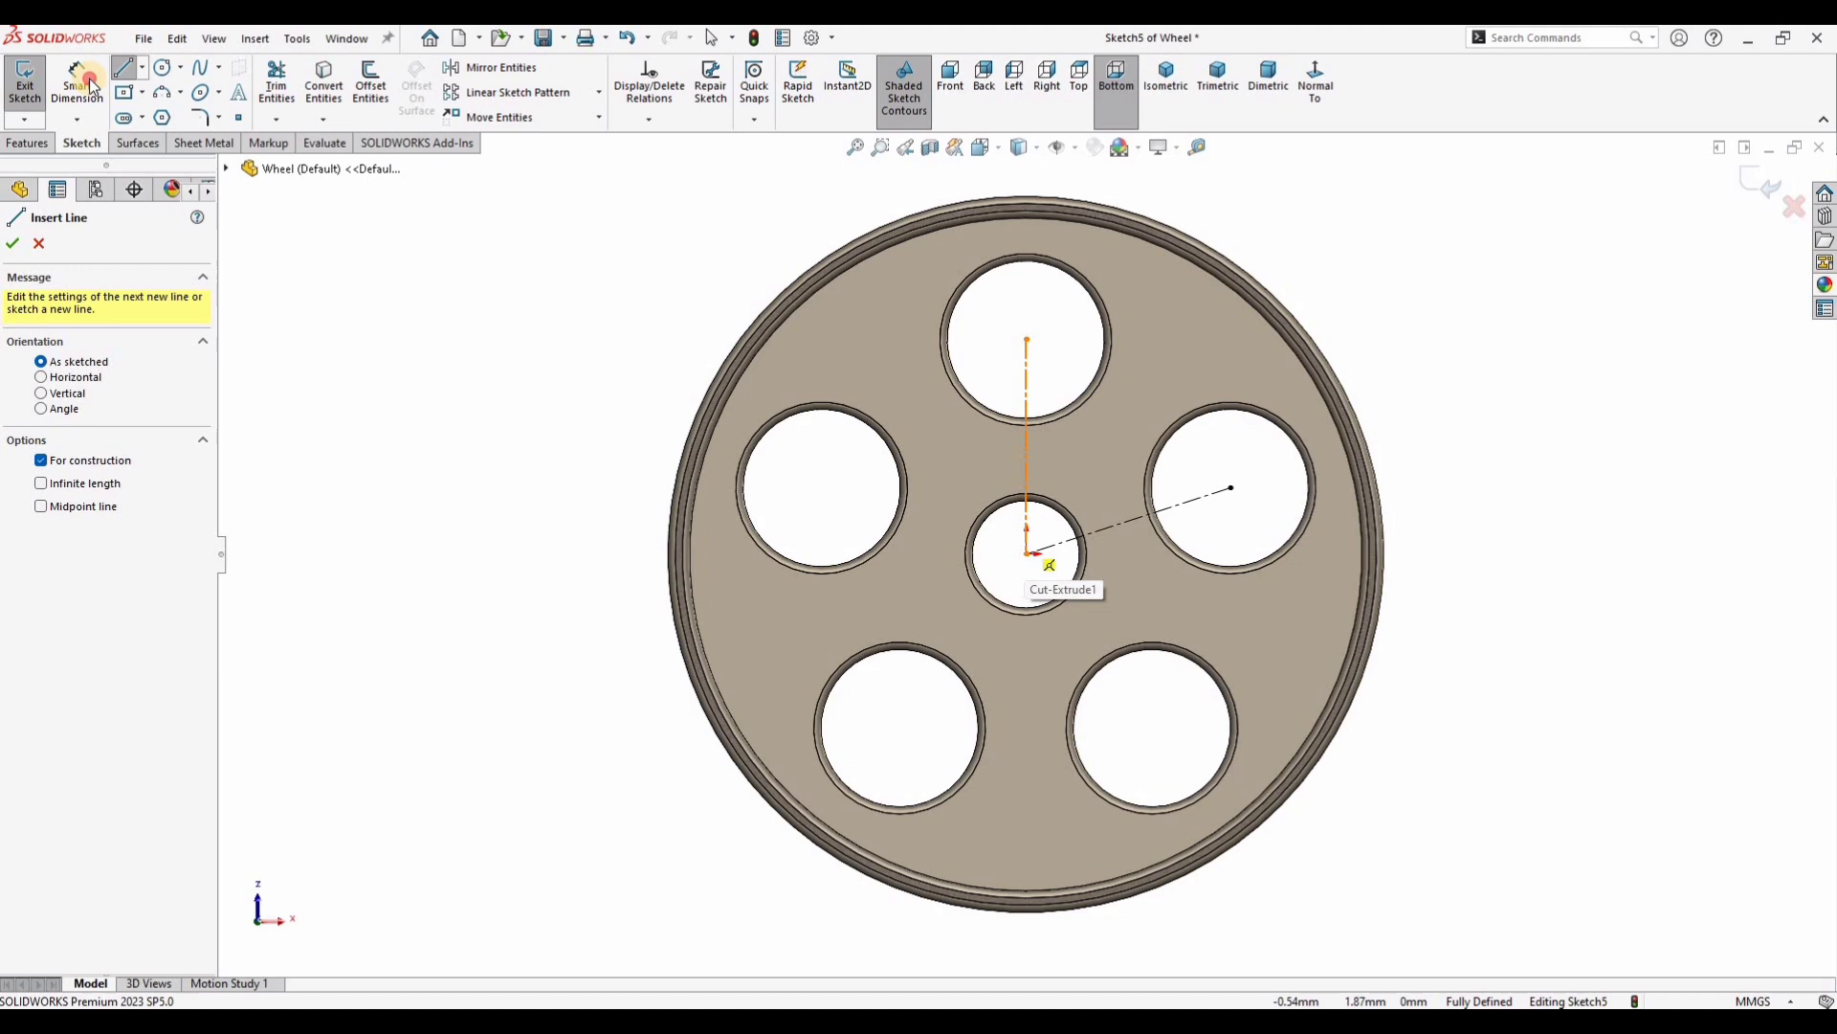
click(1091, 540)
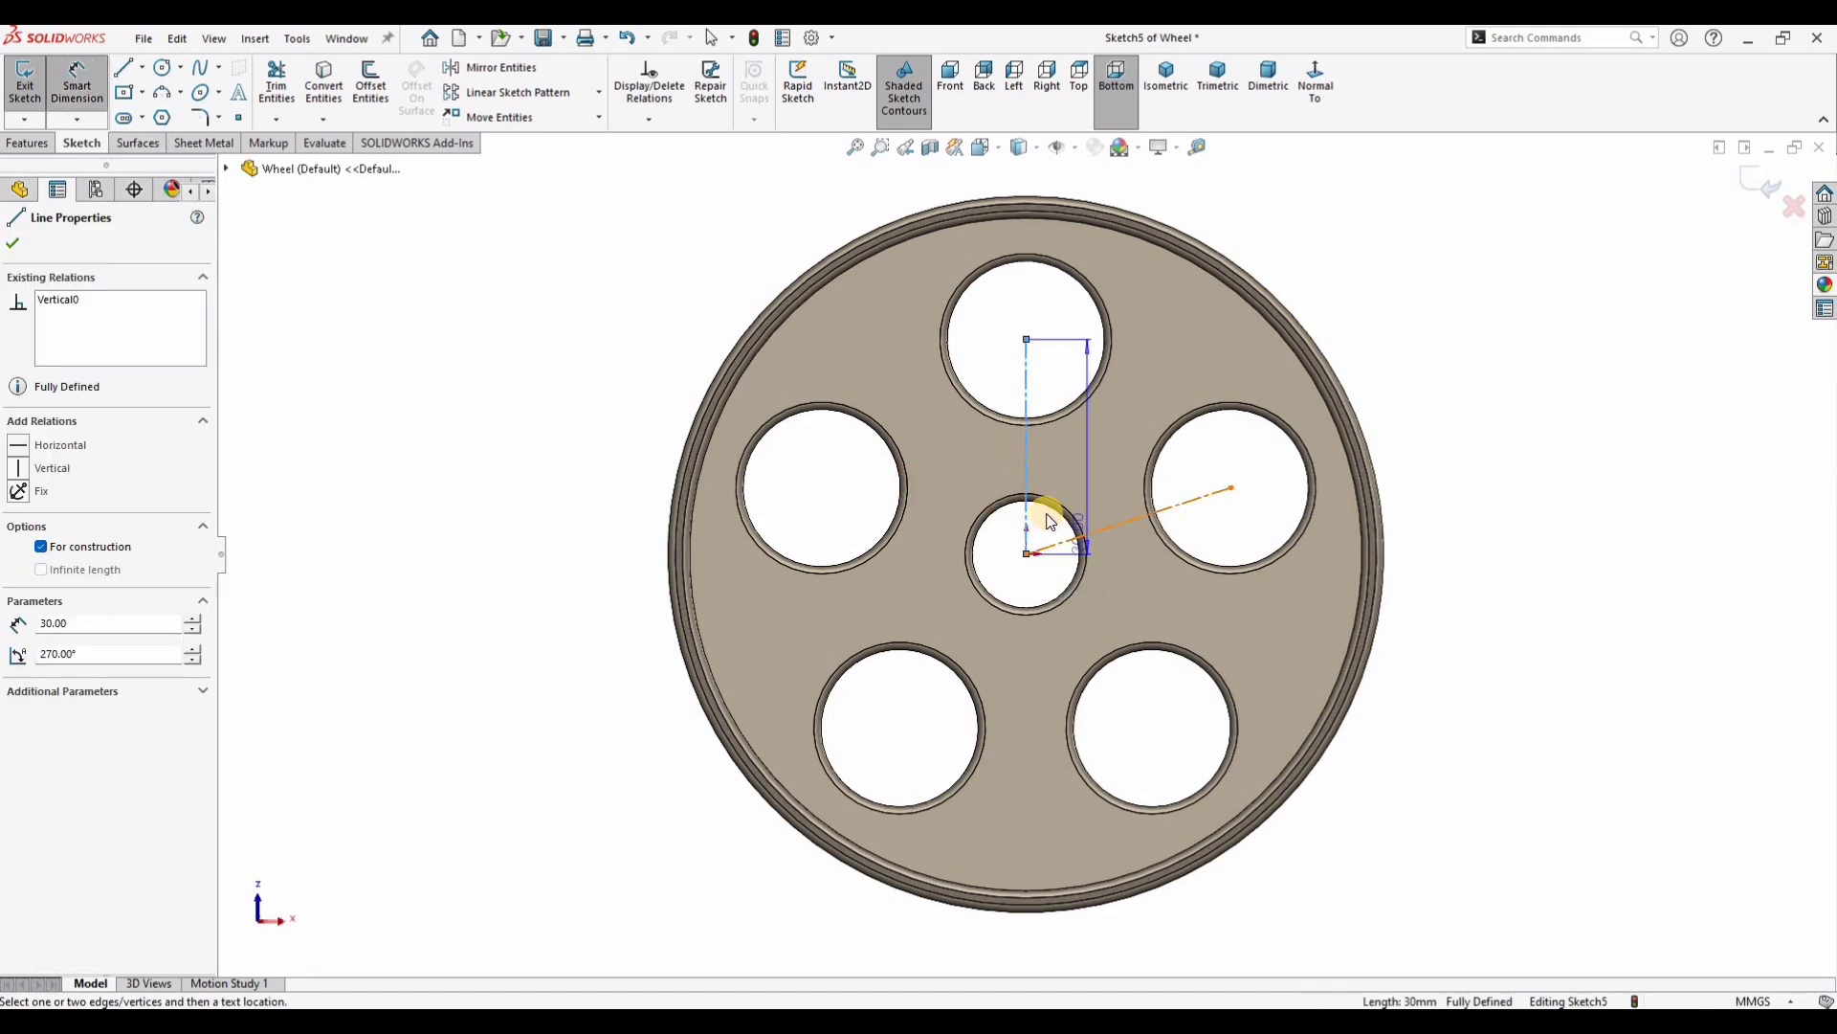
click(1047, 527)
click(1029, 521)
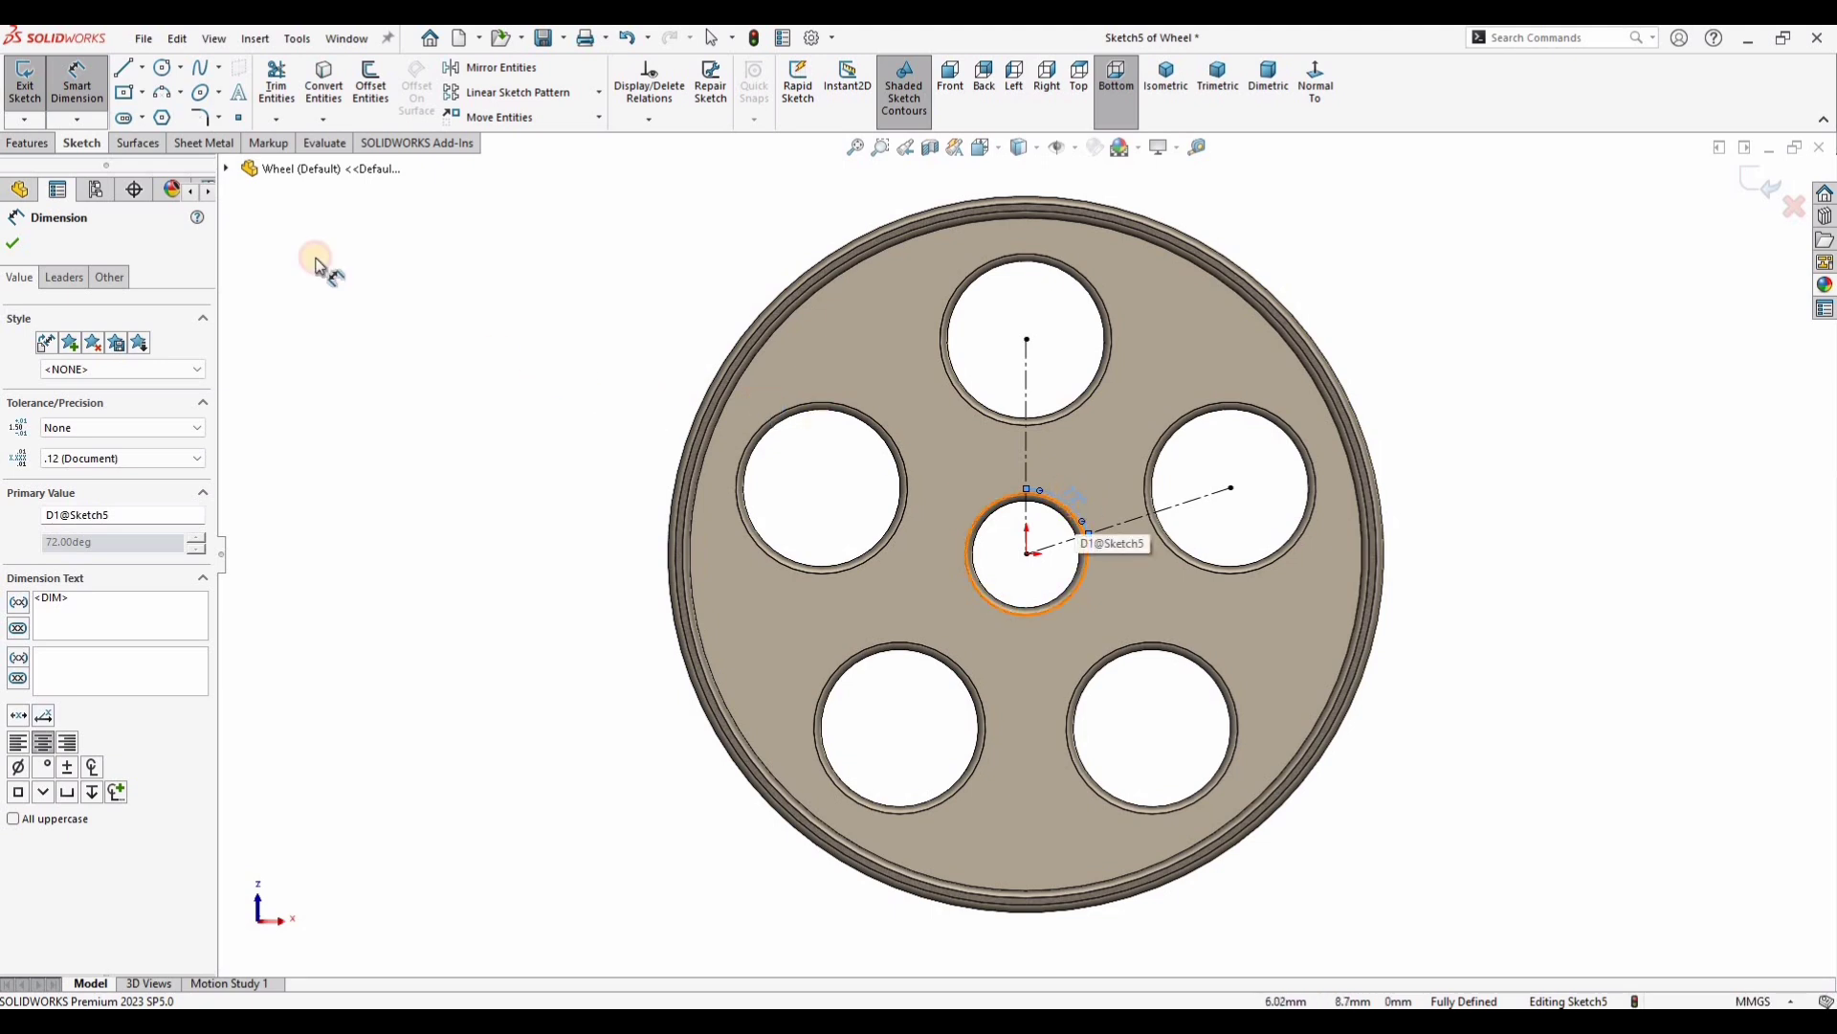
key(Escape)
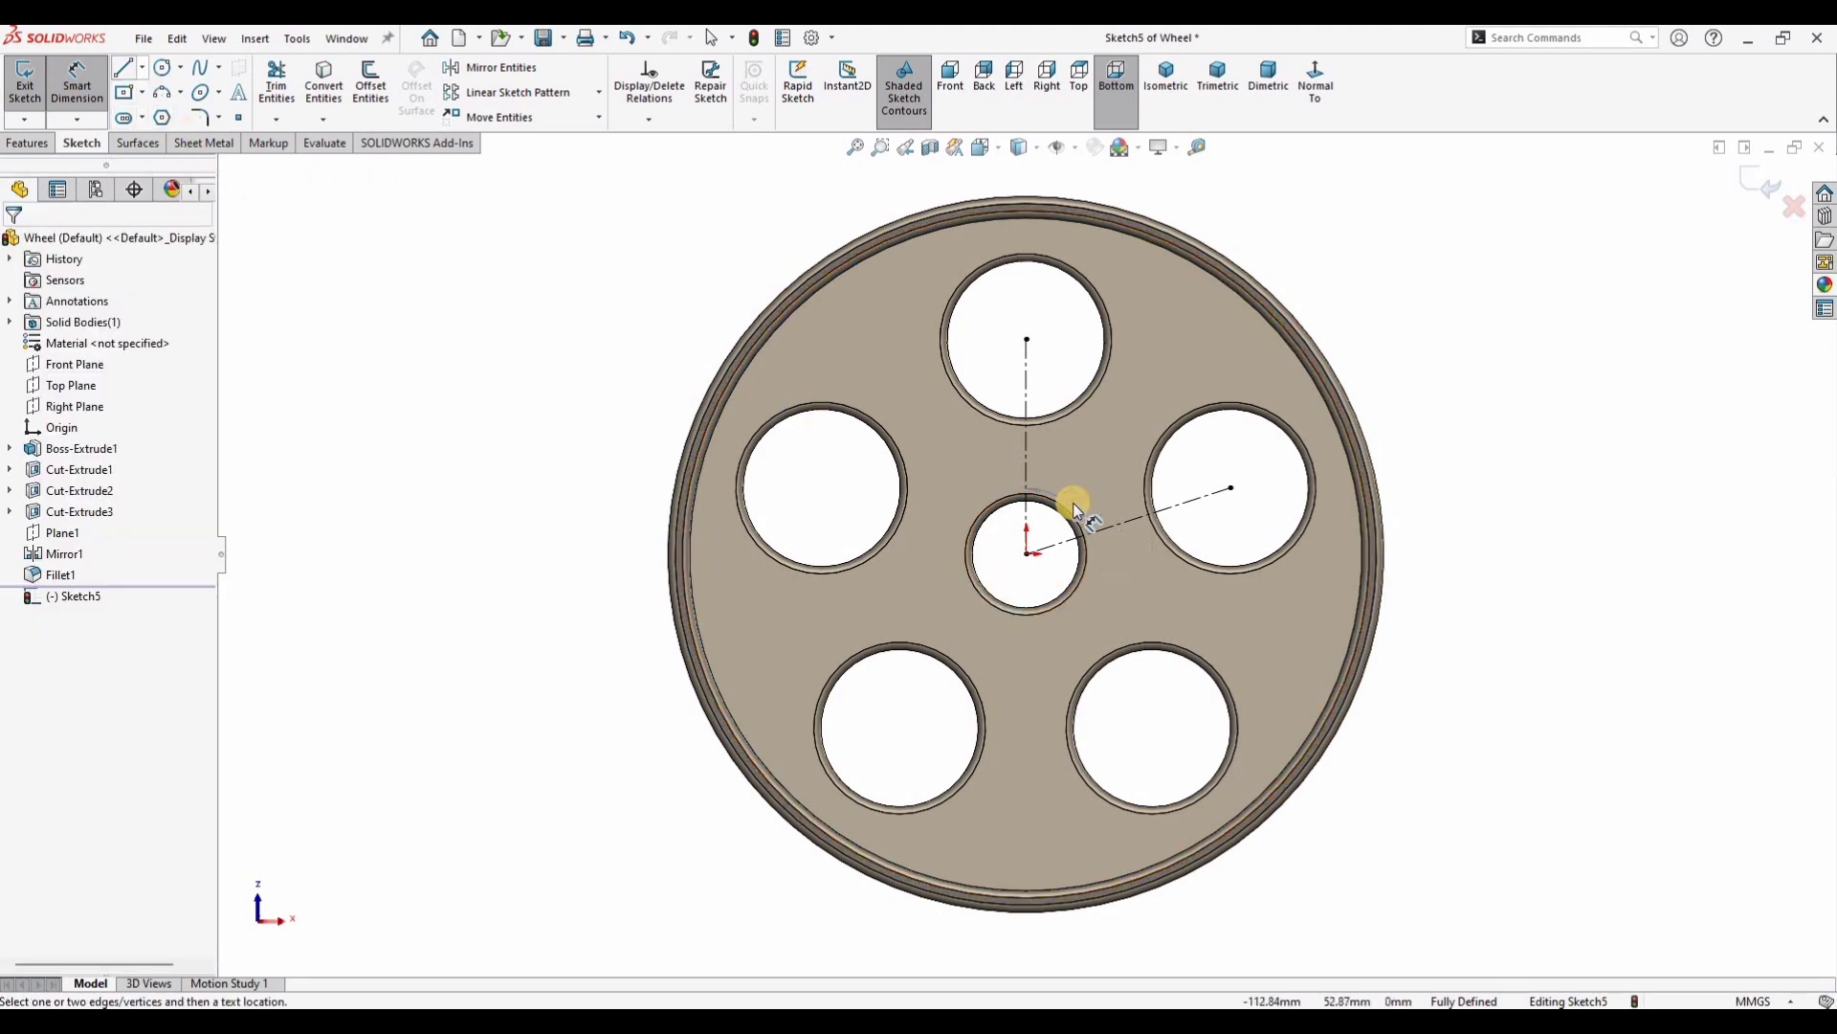
Step: Draw a slanted centerline about 57 mm long from the origin, passing between the two holes and beyond the wheel's rim
click(141, 67)
click(167, 108)
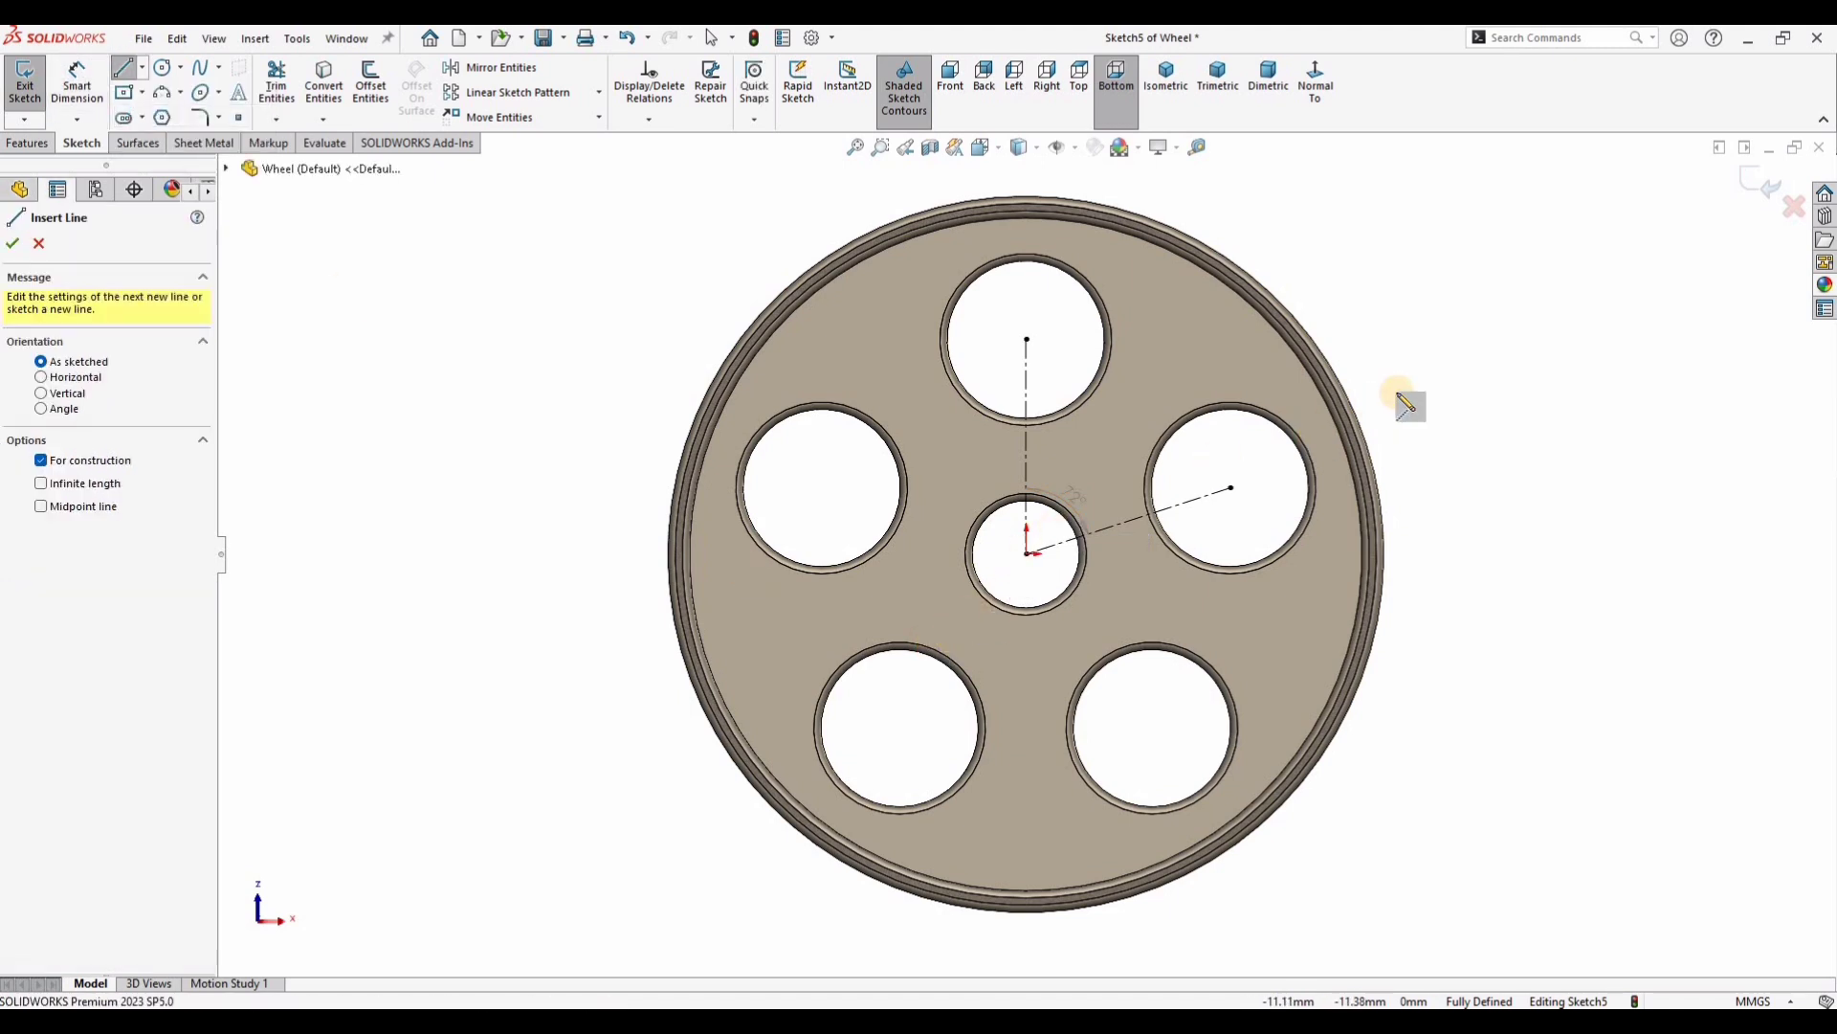
click(1026, 553)
click(1332, 283)
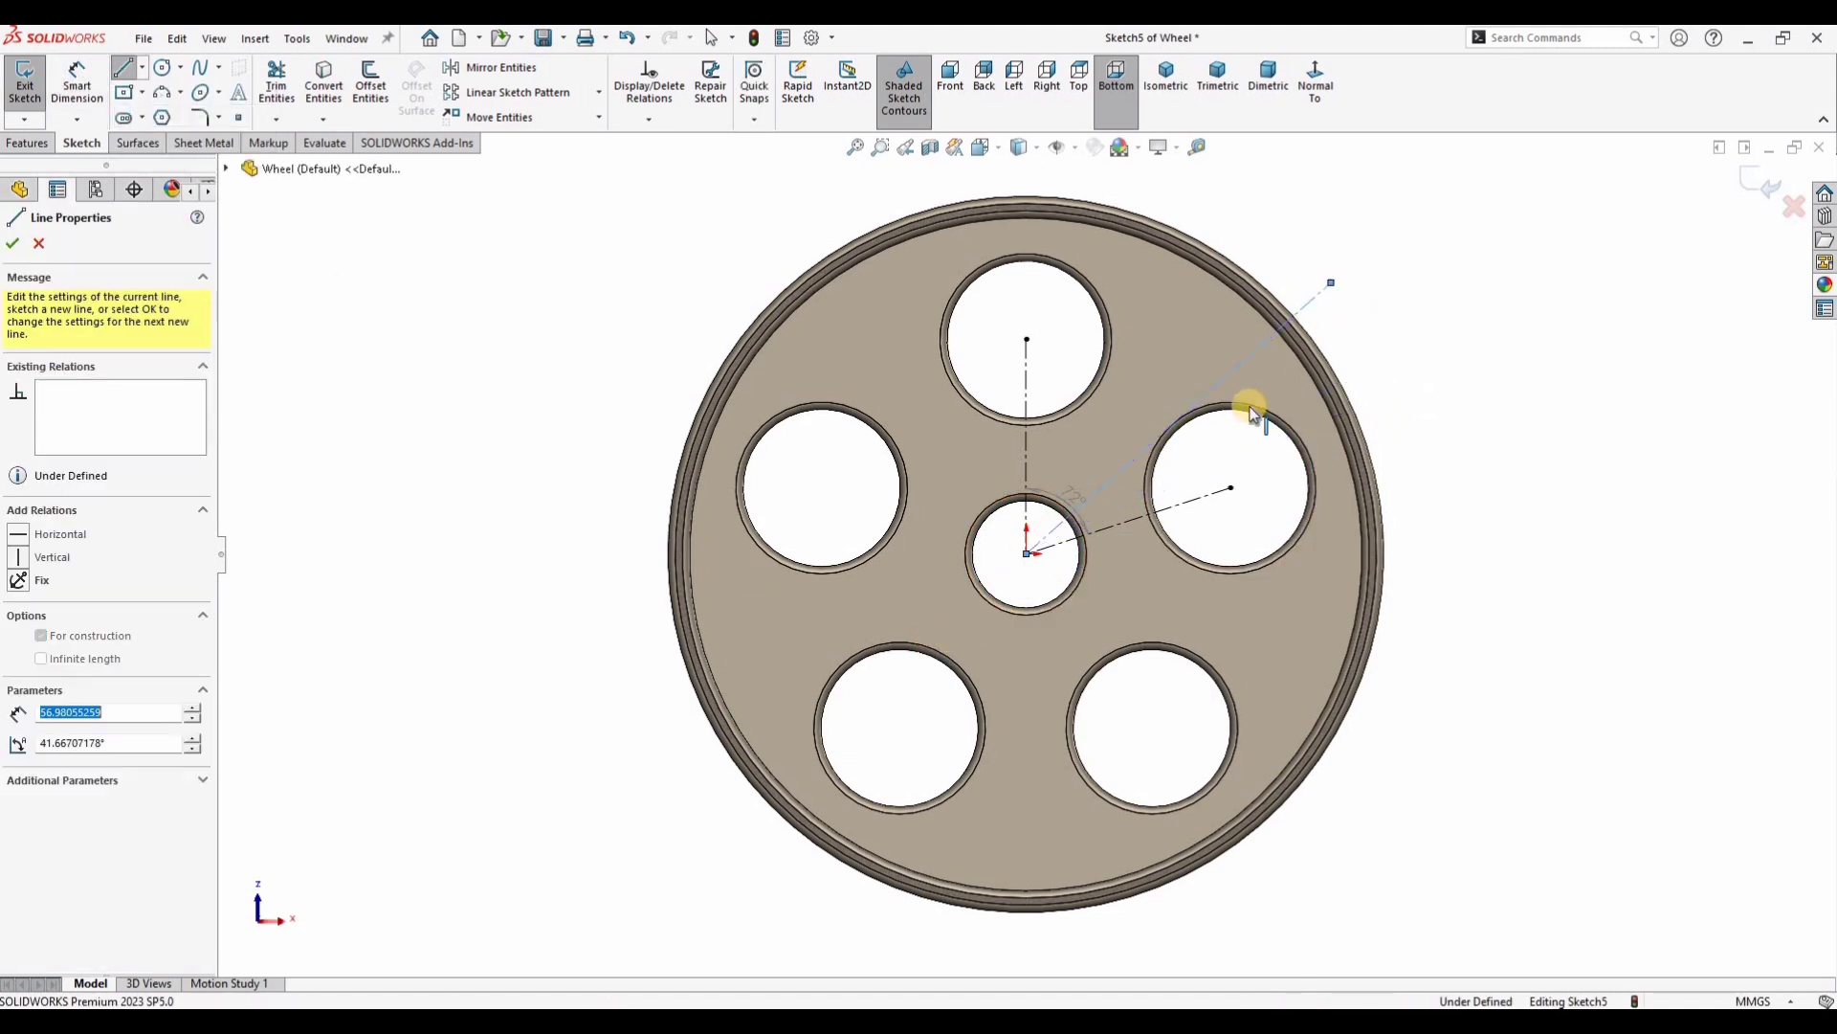
key(Escape)
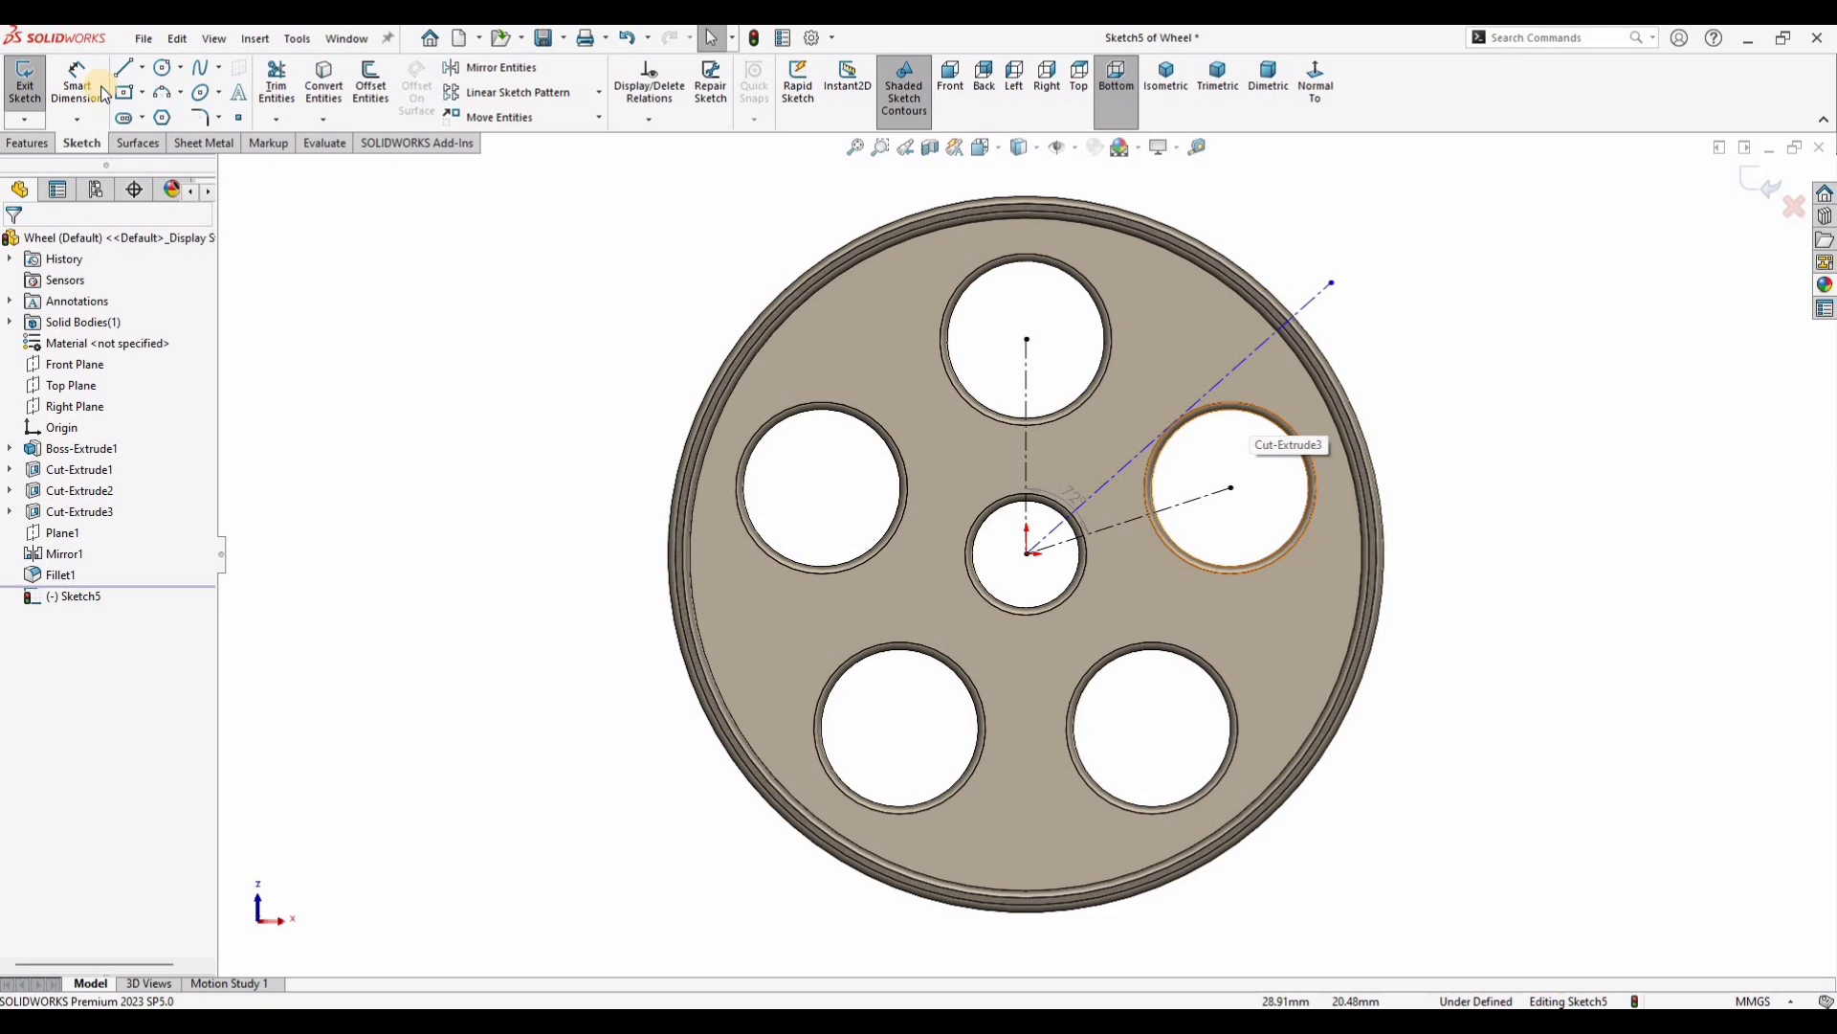
Step: Dimension the angle between the slanted centerline and the upper-right hole's centerline as 36°
key(d)
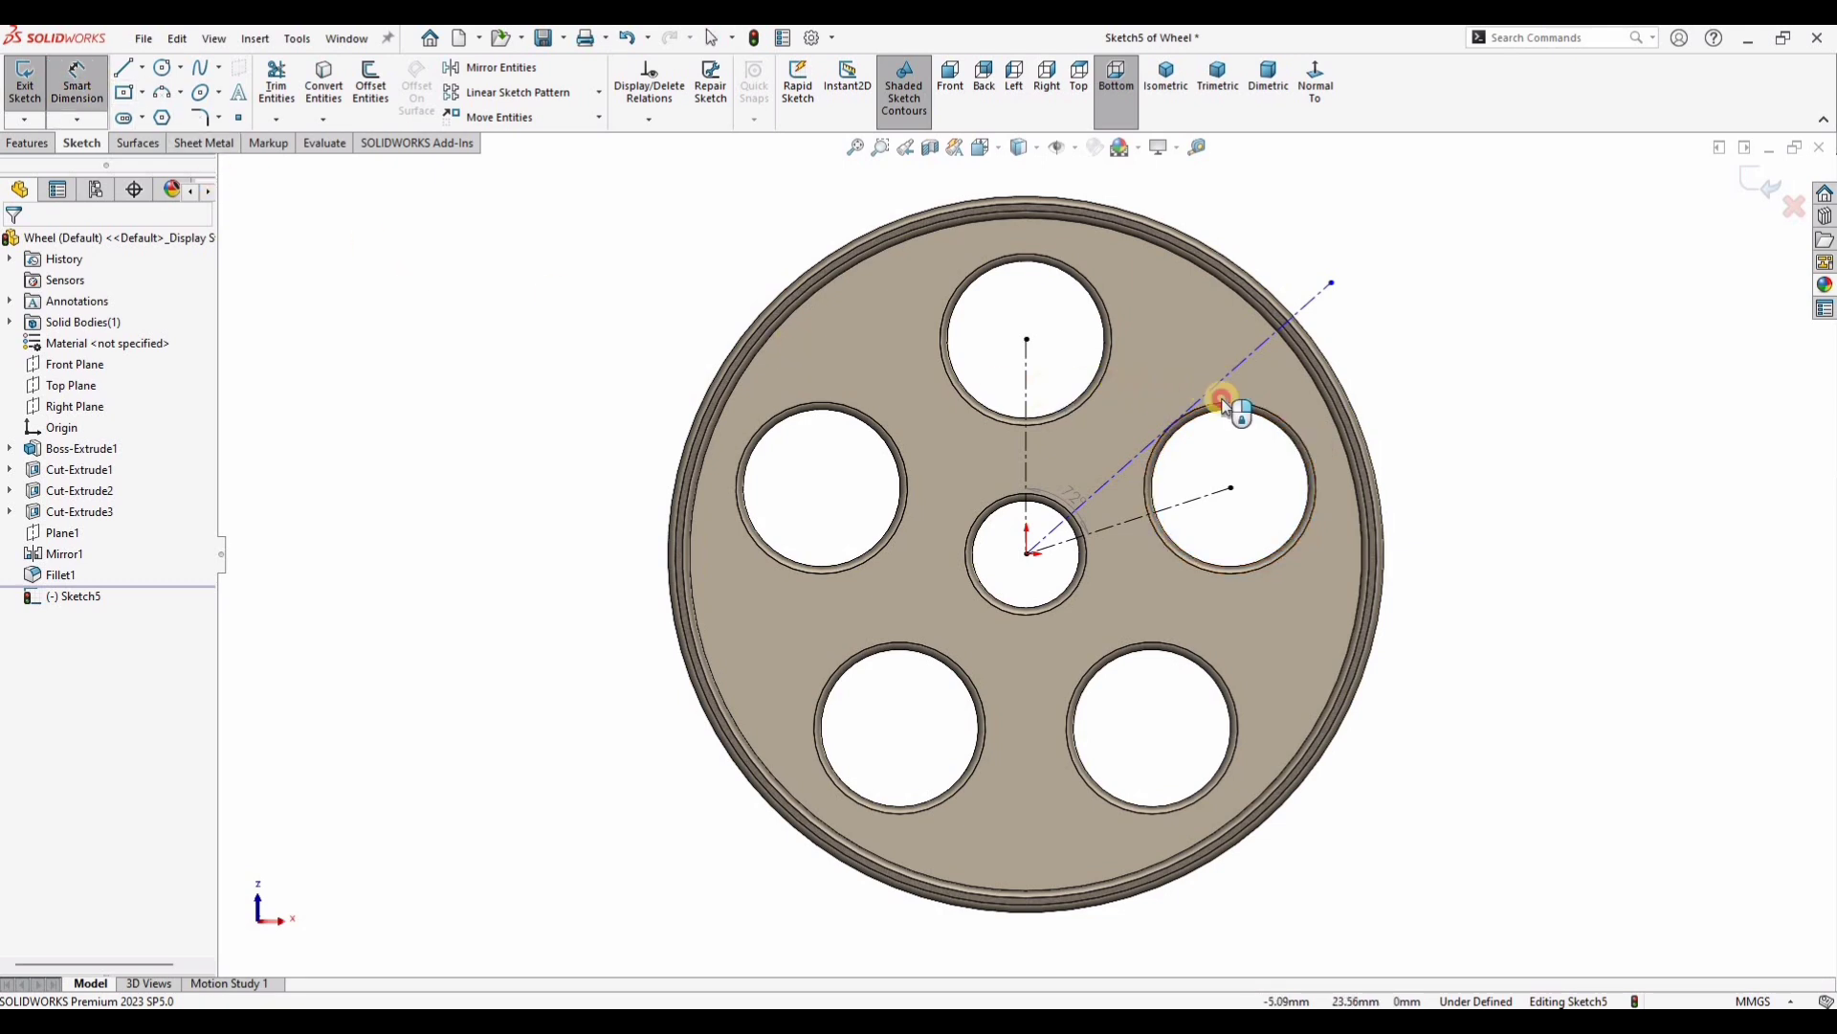
click(1204, 504)
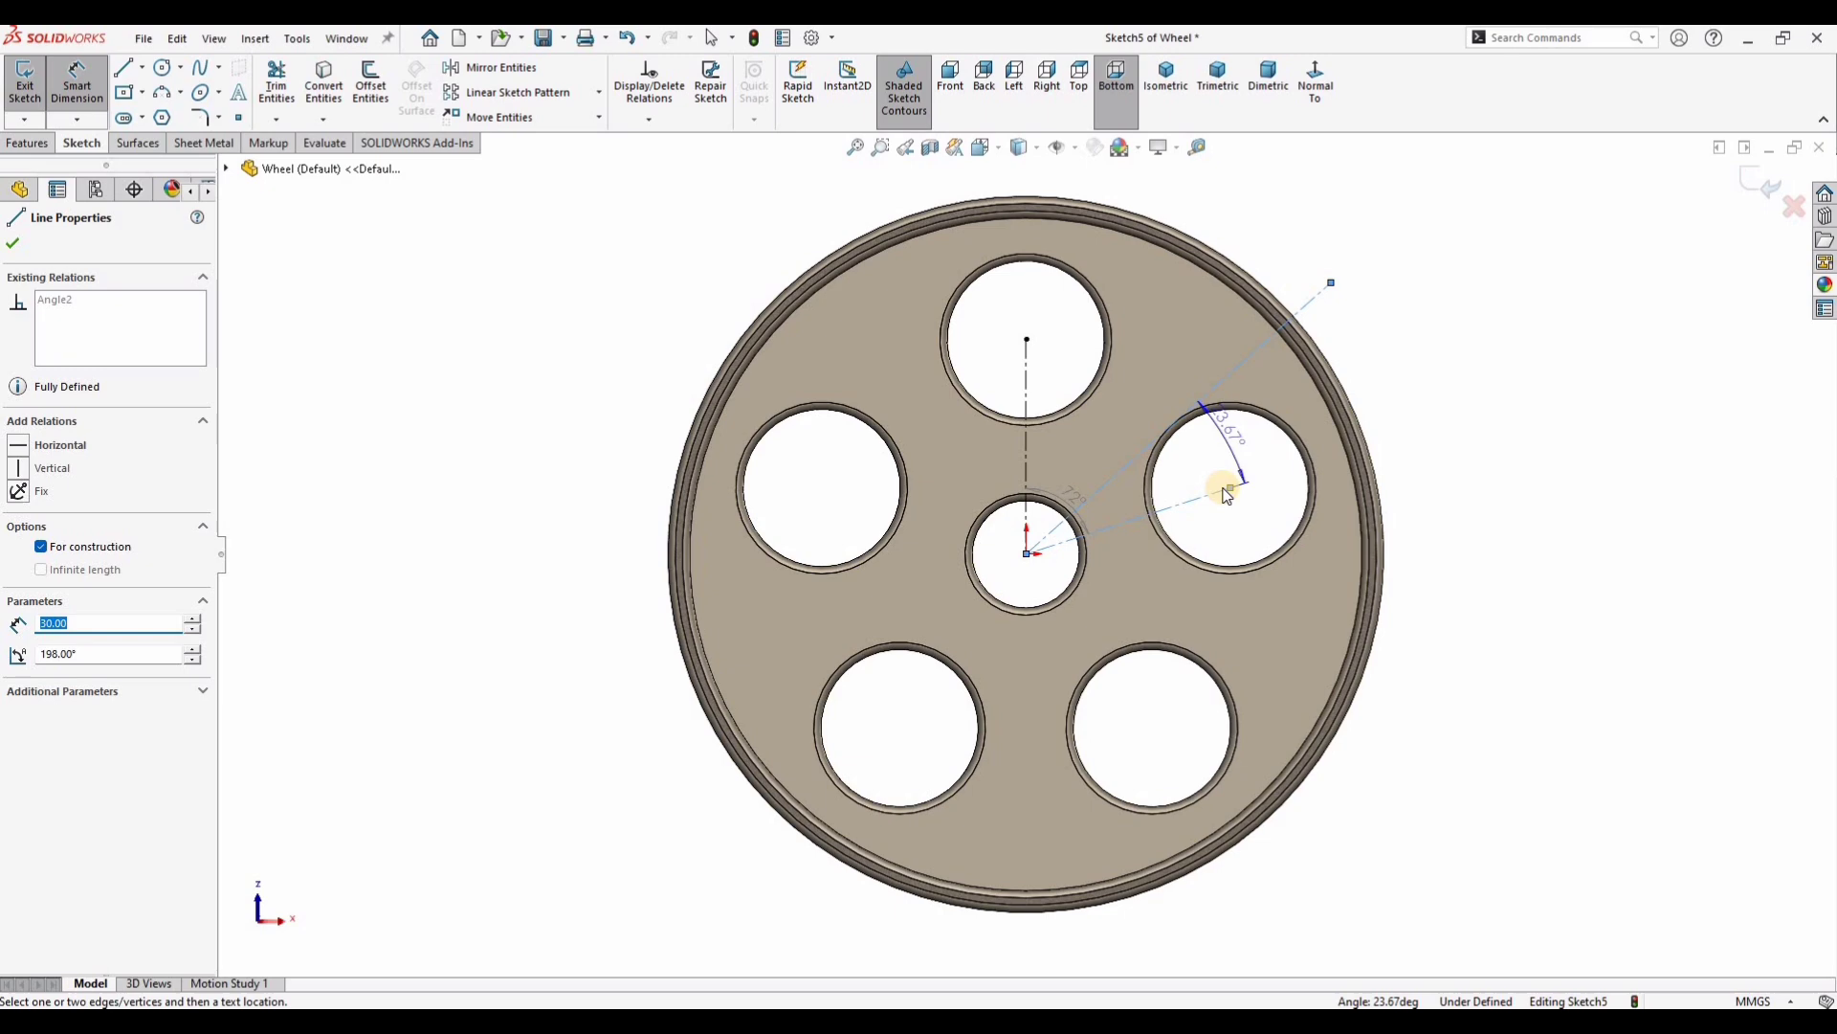
click(1161, 543)
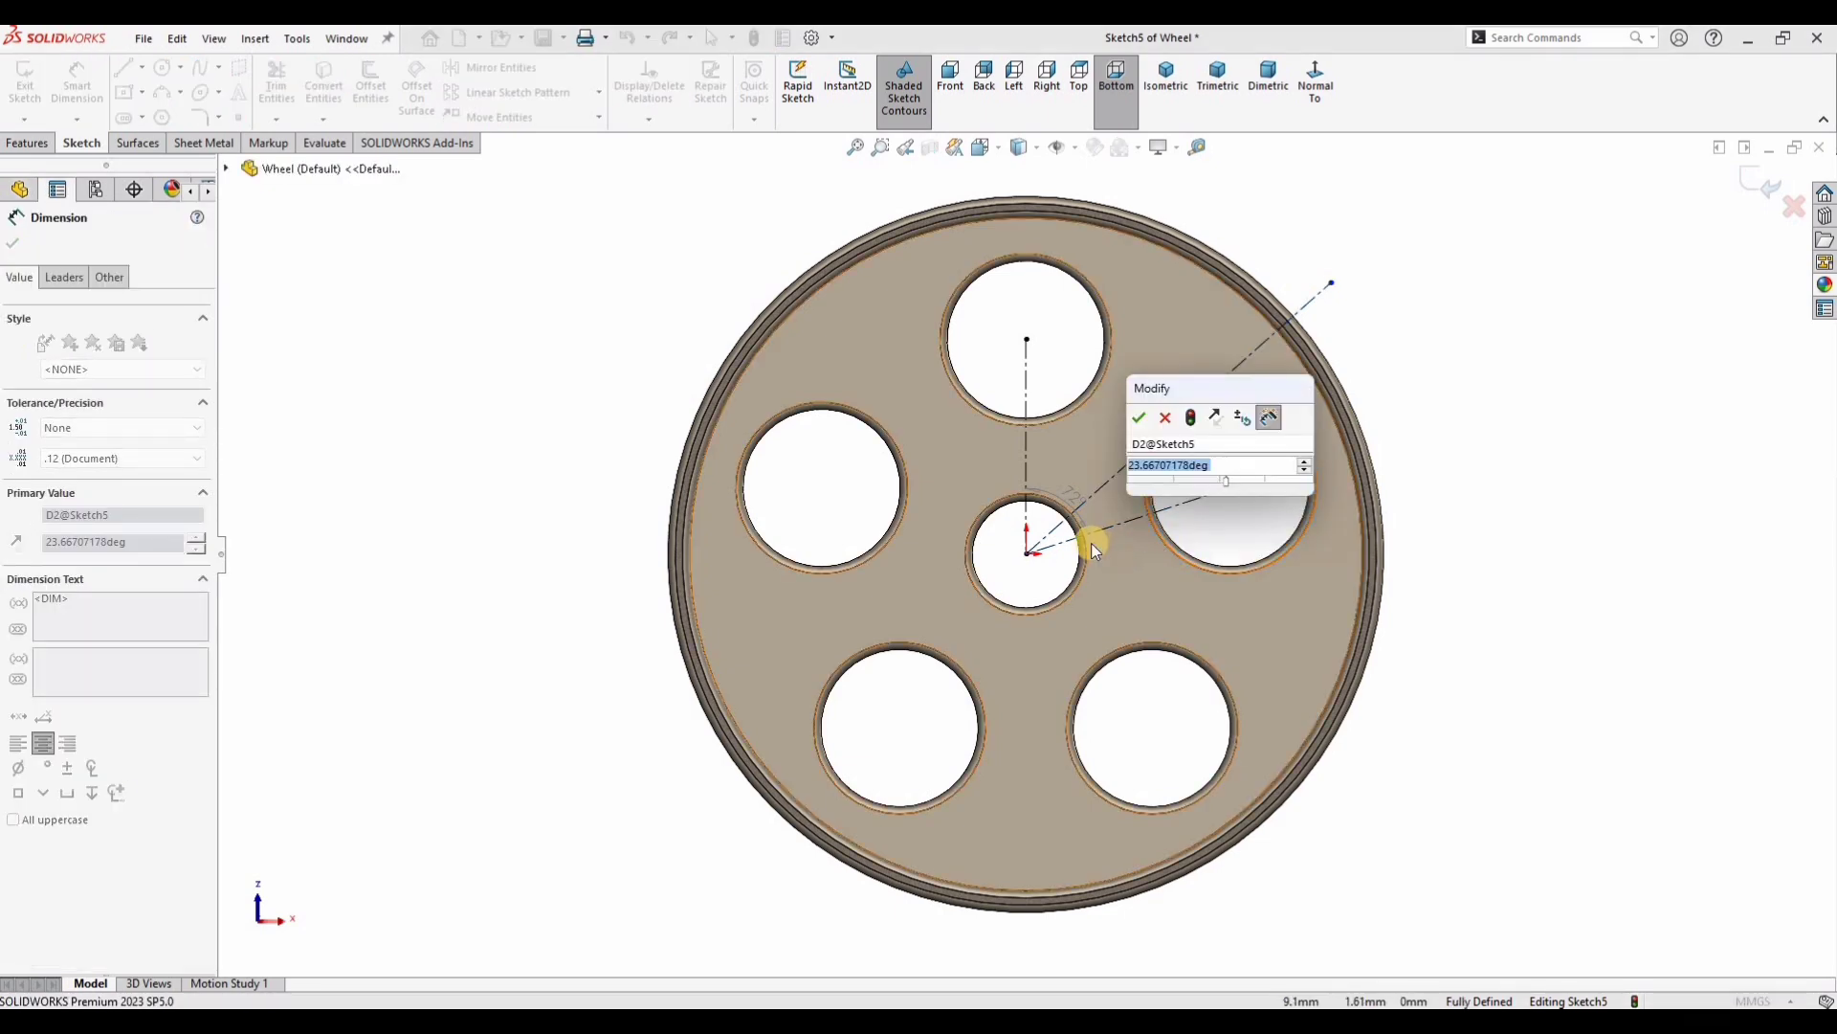
text(36)
key(Return)
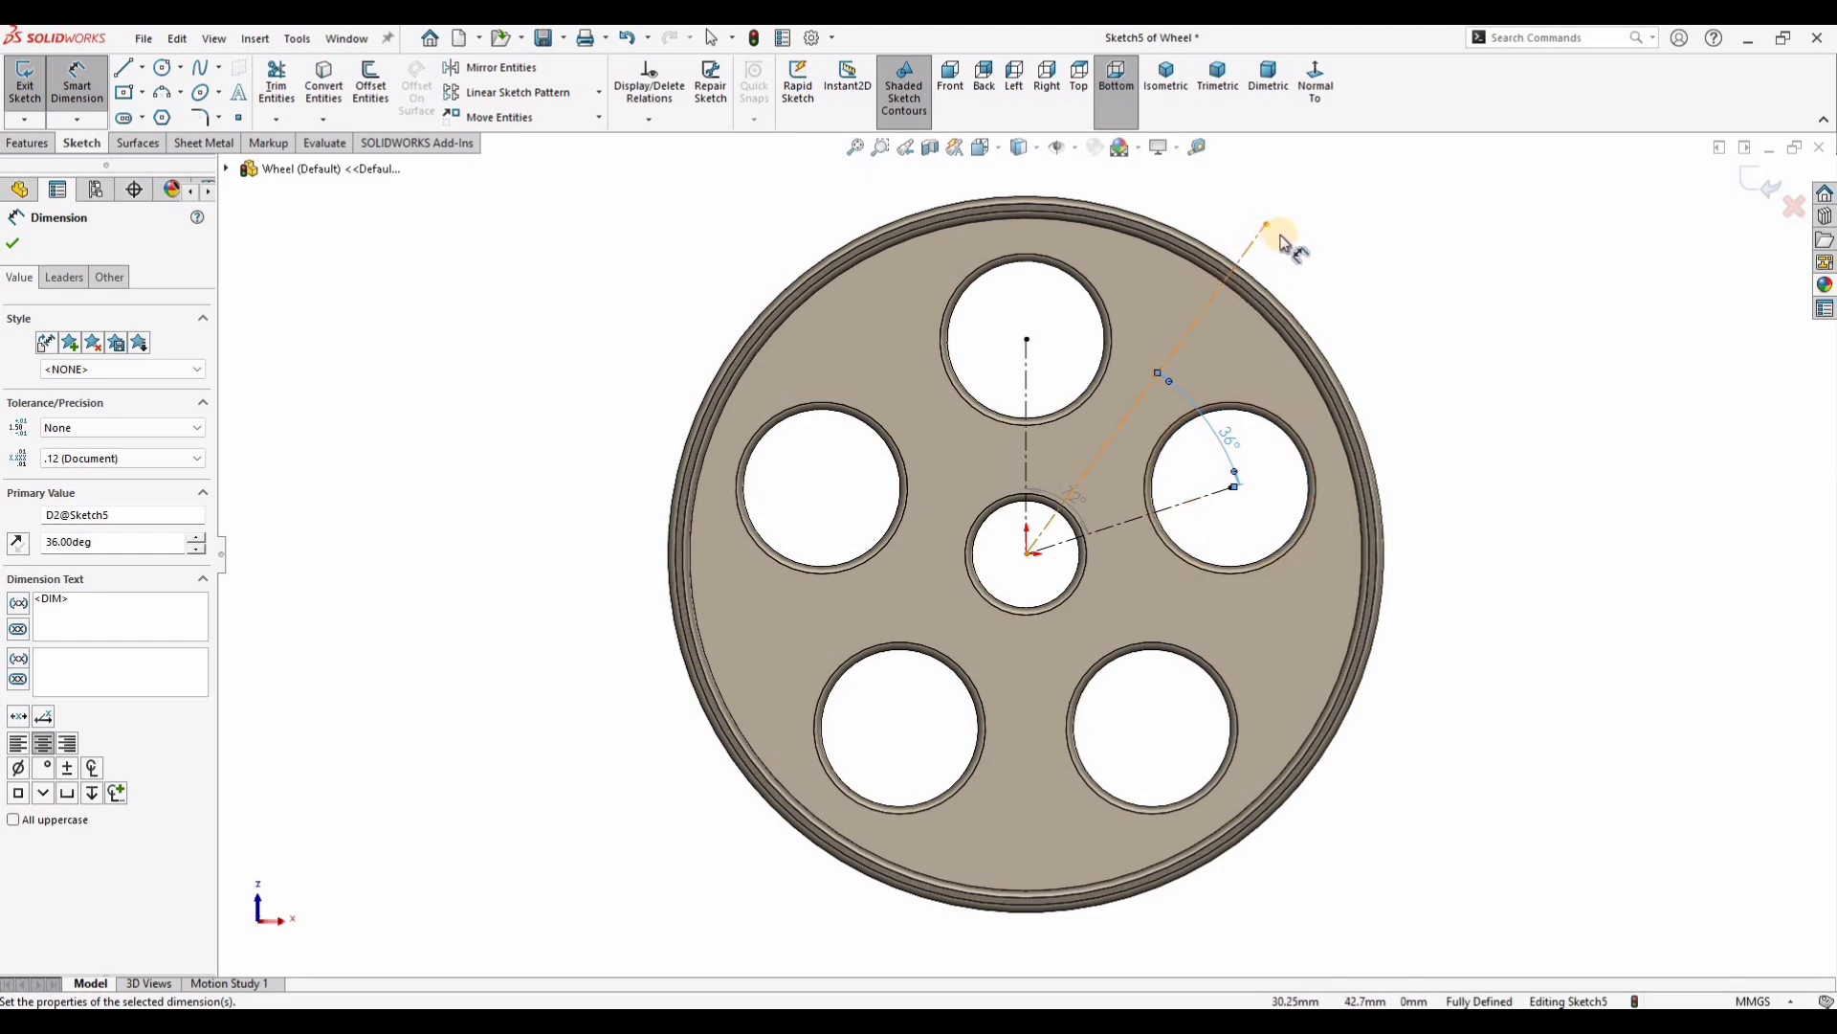
key(Escape)
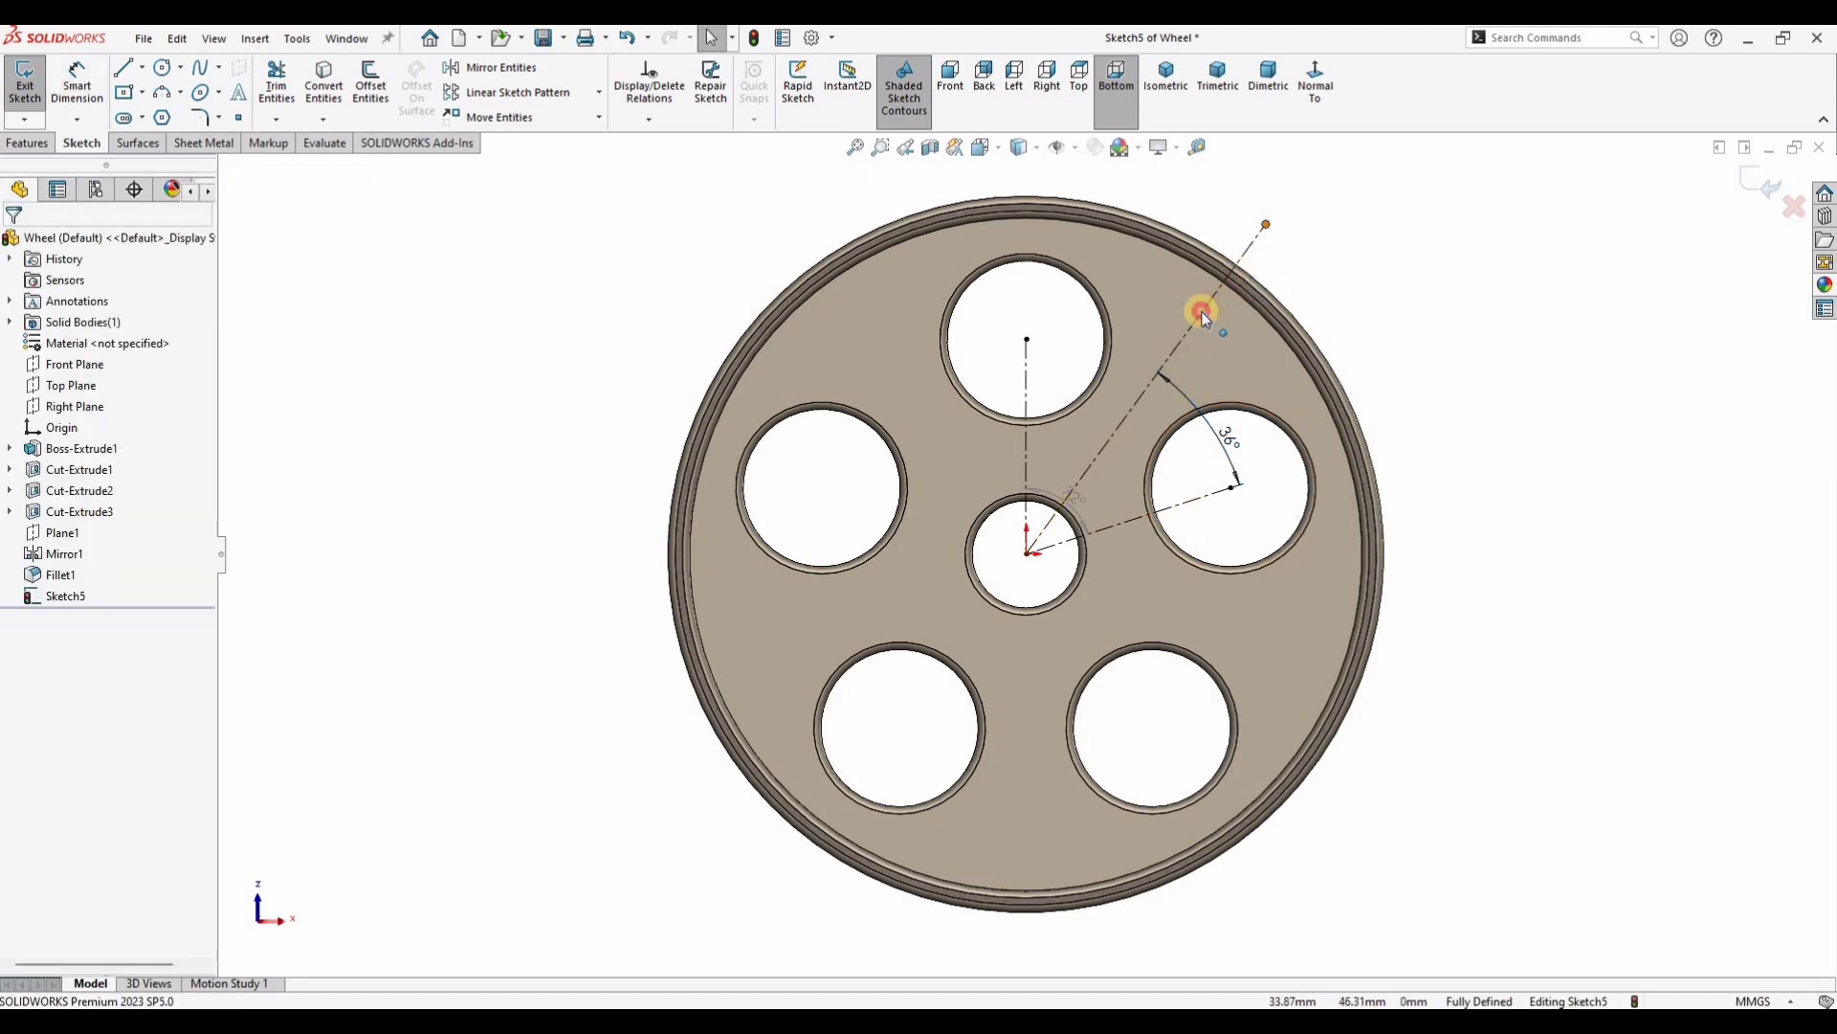
Step: Pull the slanted centerline's free end inside the rim and dimension the line's length as 40 mm
drag(1202, 312, 1203, 311)
click(90, 89)
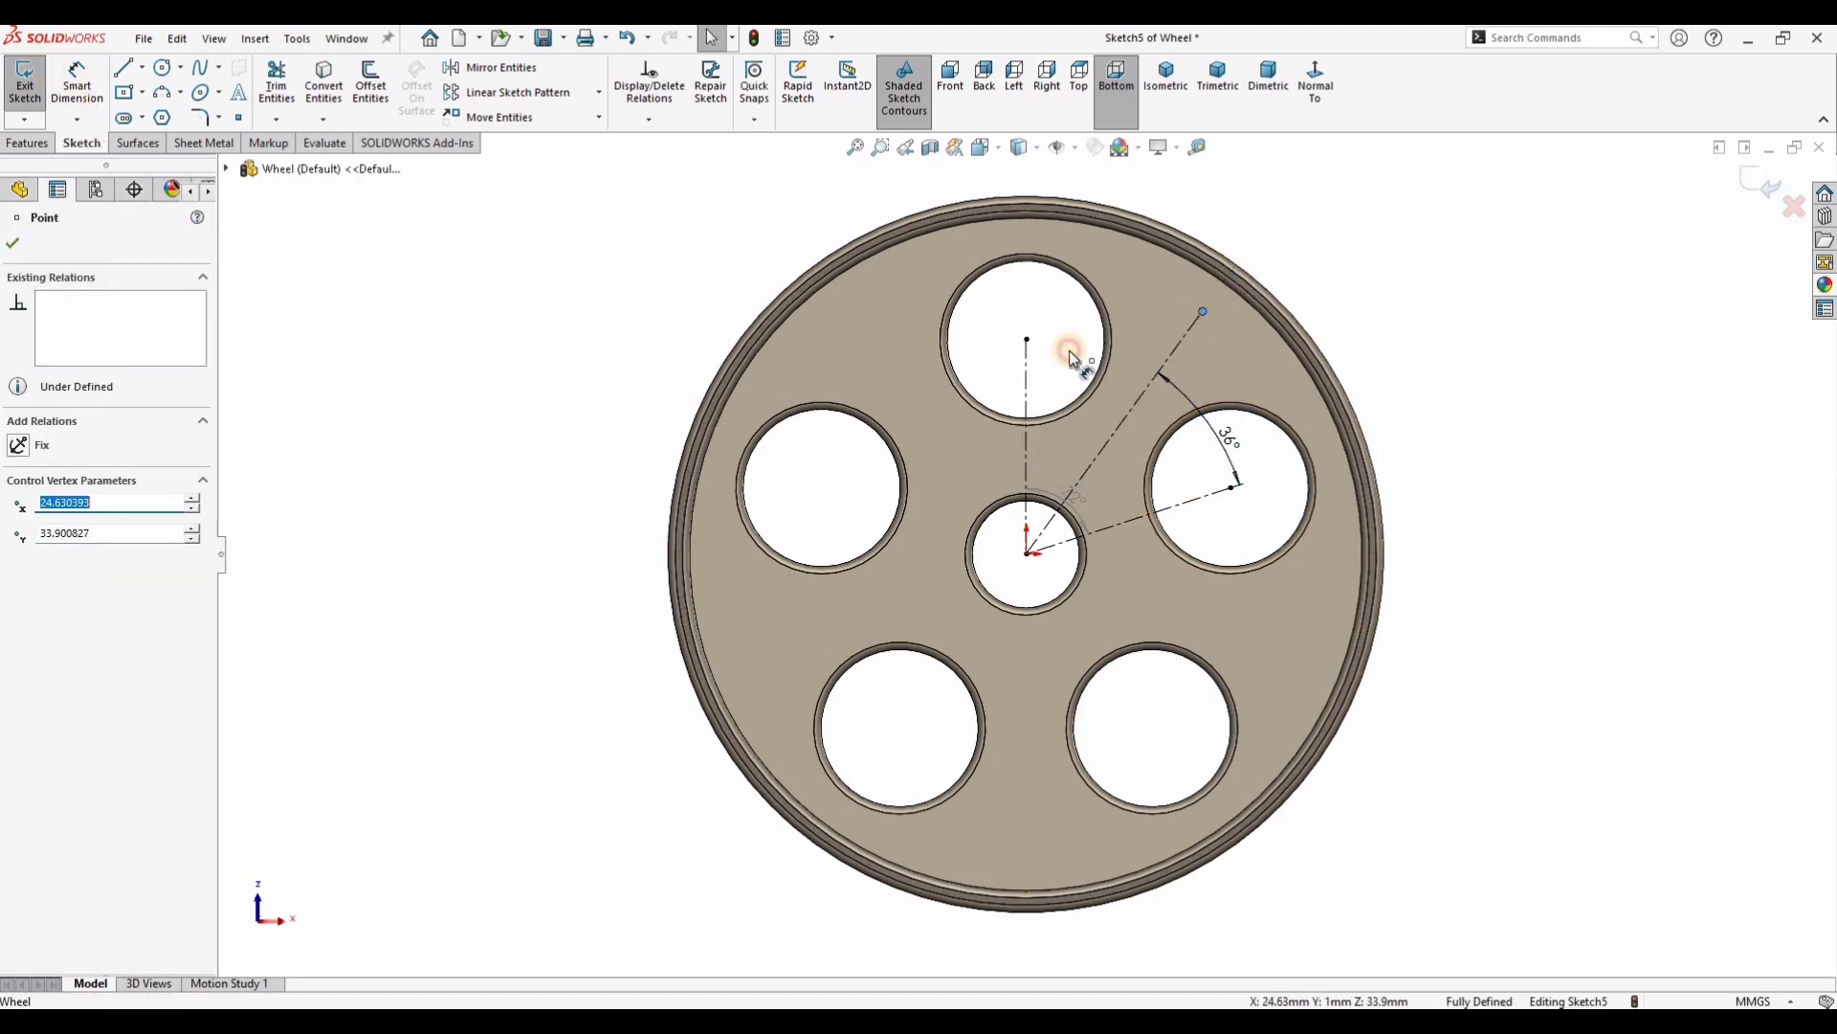
key(d)
click(1169, 361)
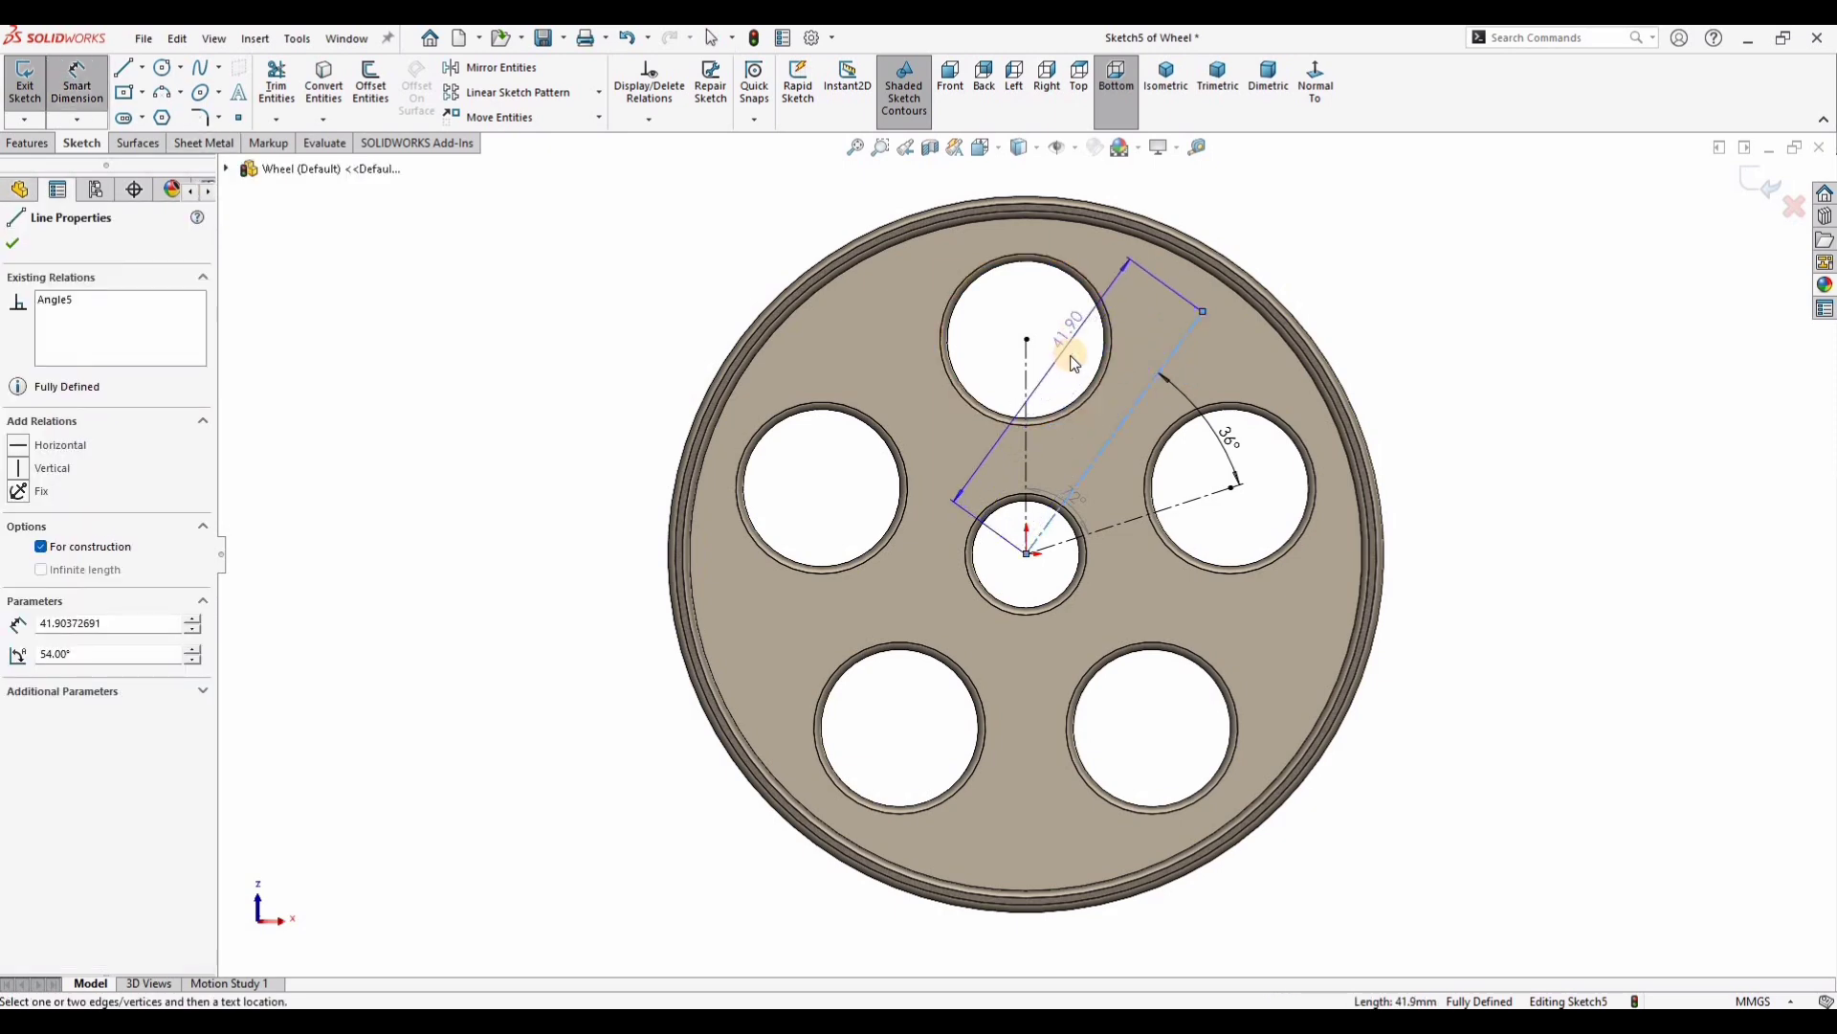
click(1070, 366)
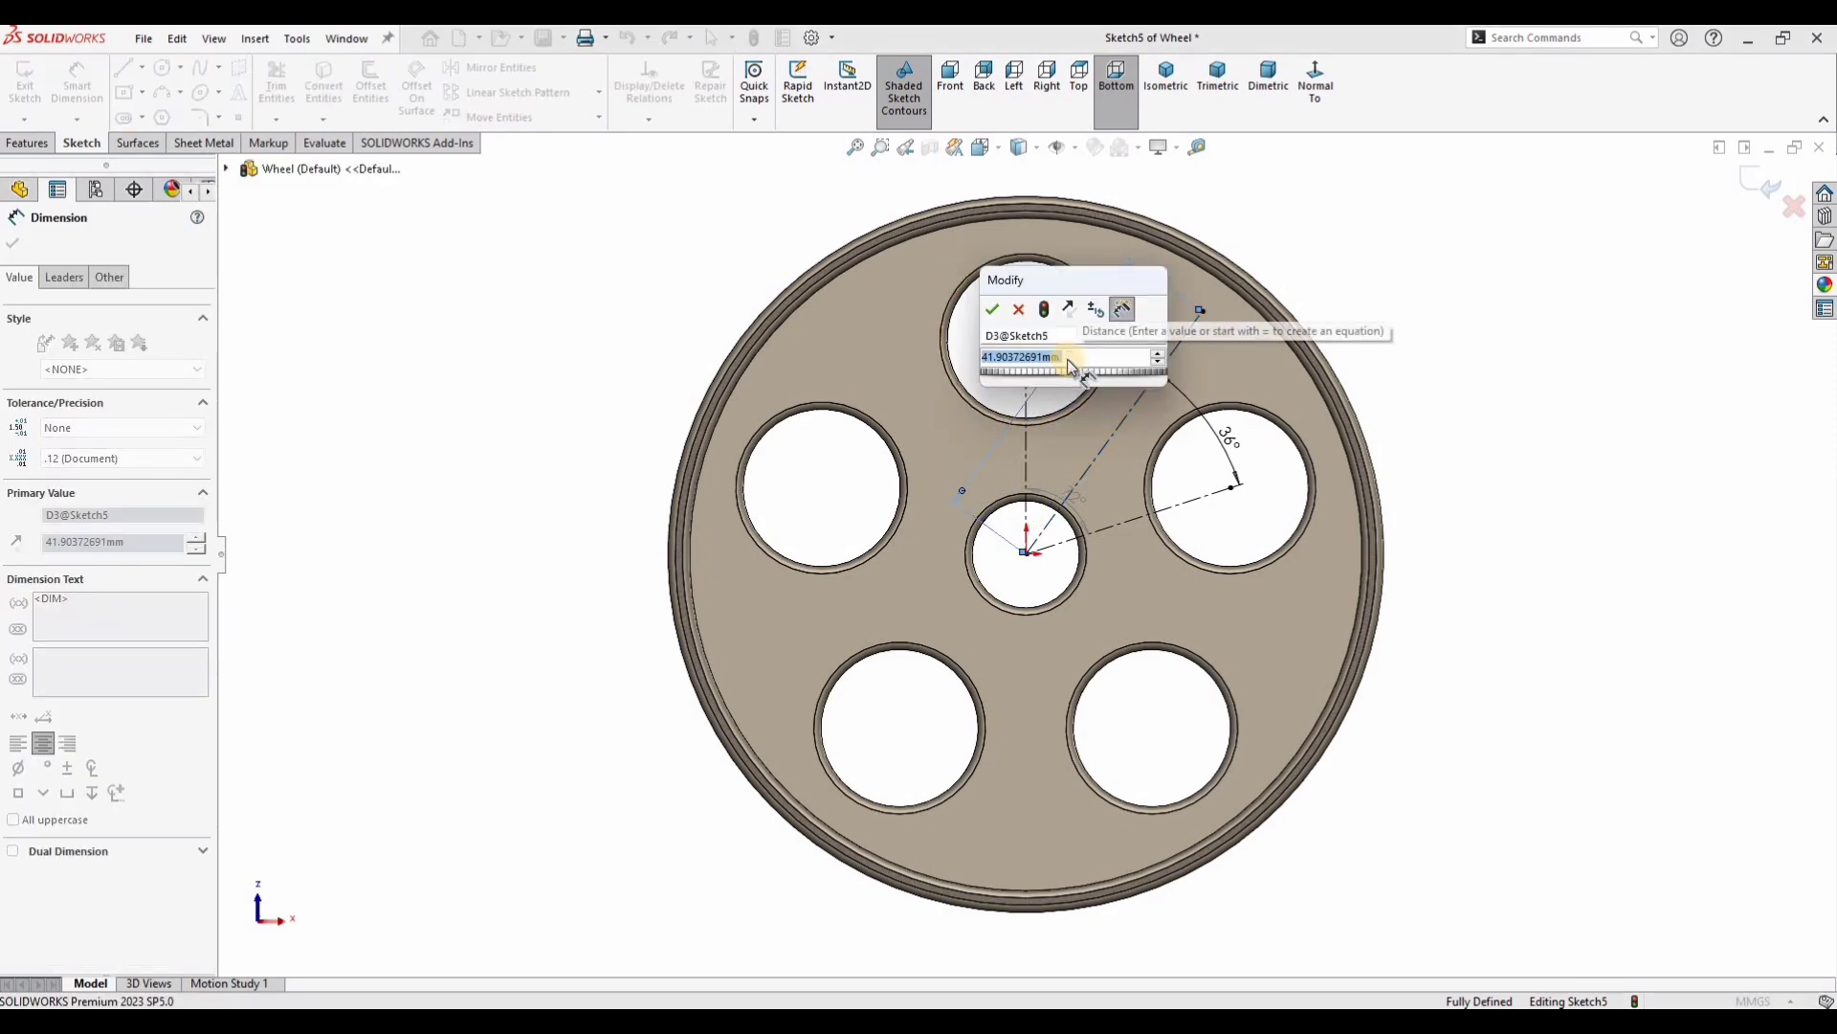
text(40)
key(Return)
key(Escape)
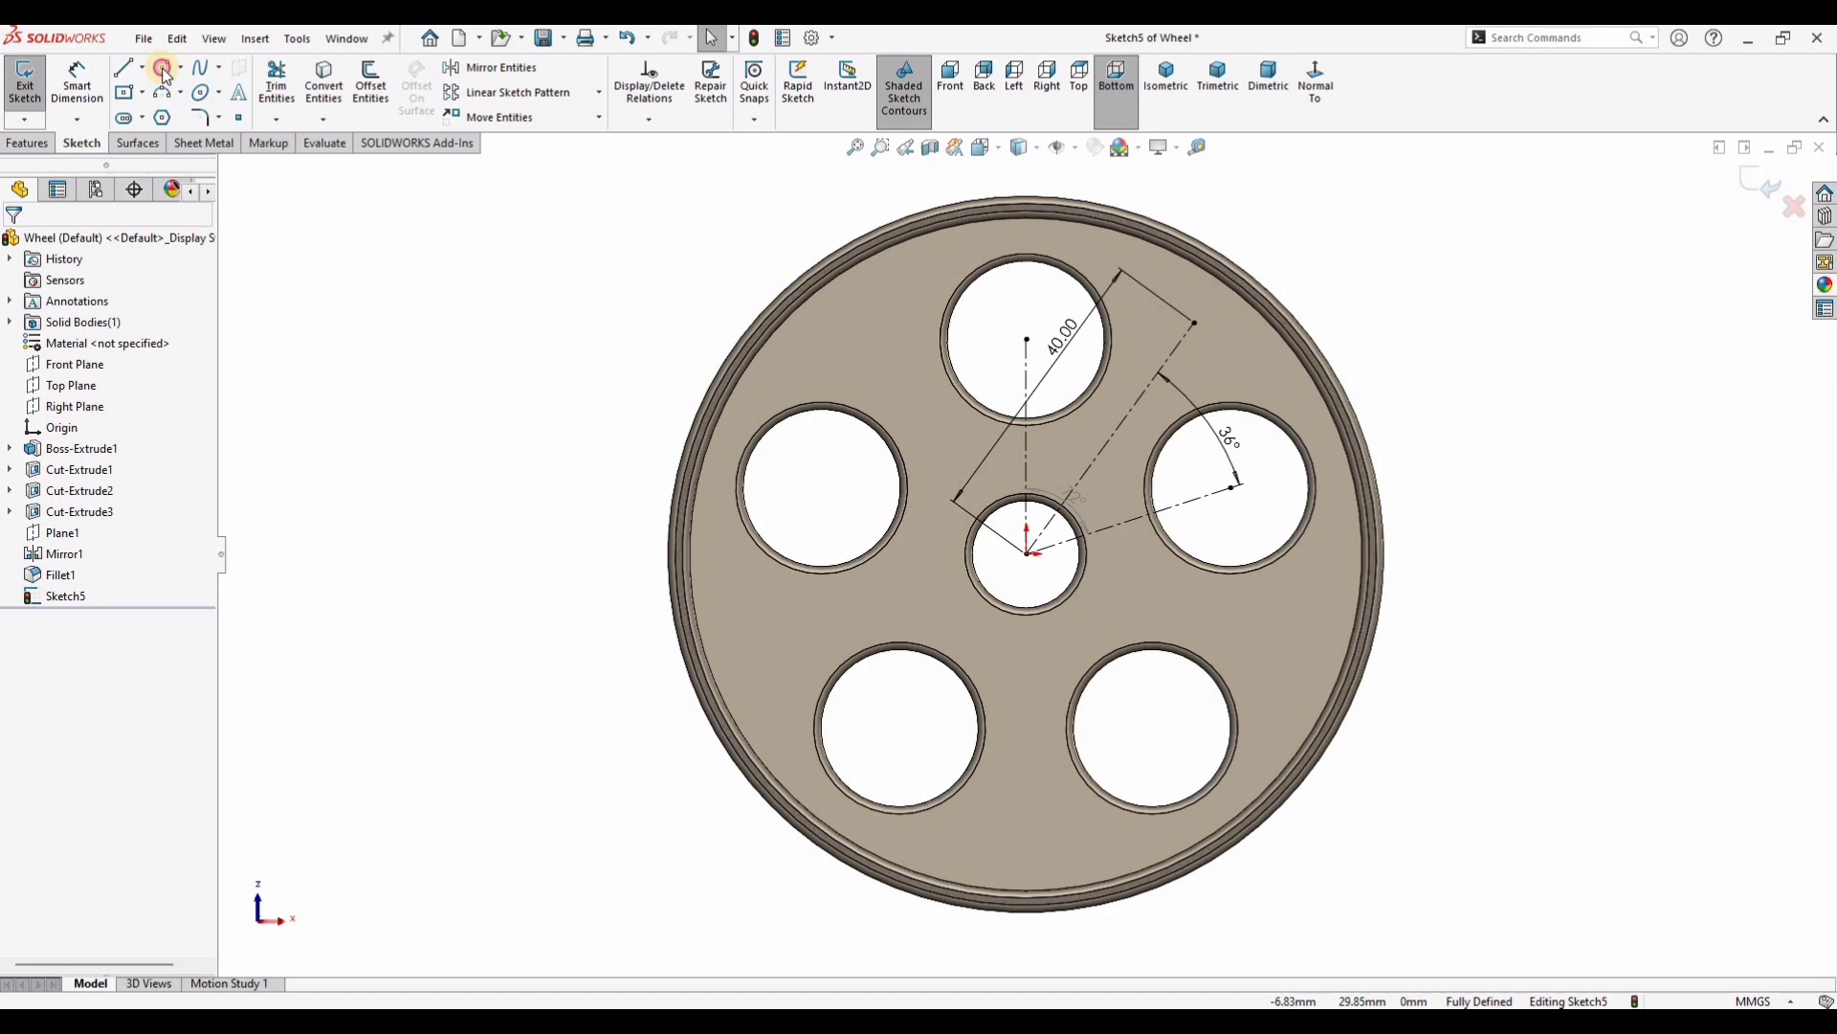
Step: Draw a circle about 7 mm in diameter centred on the free end of the 40 mm centerline
click(162, 69)
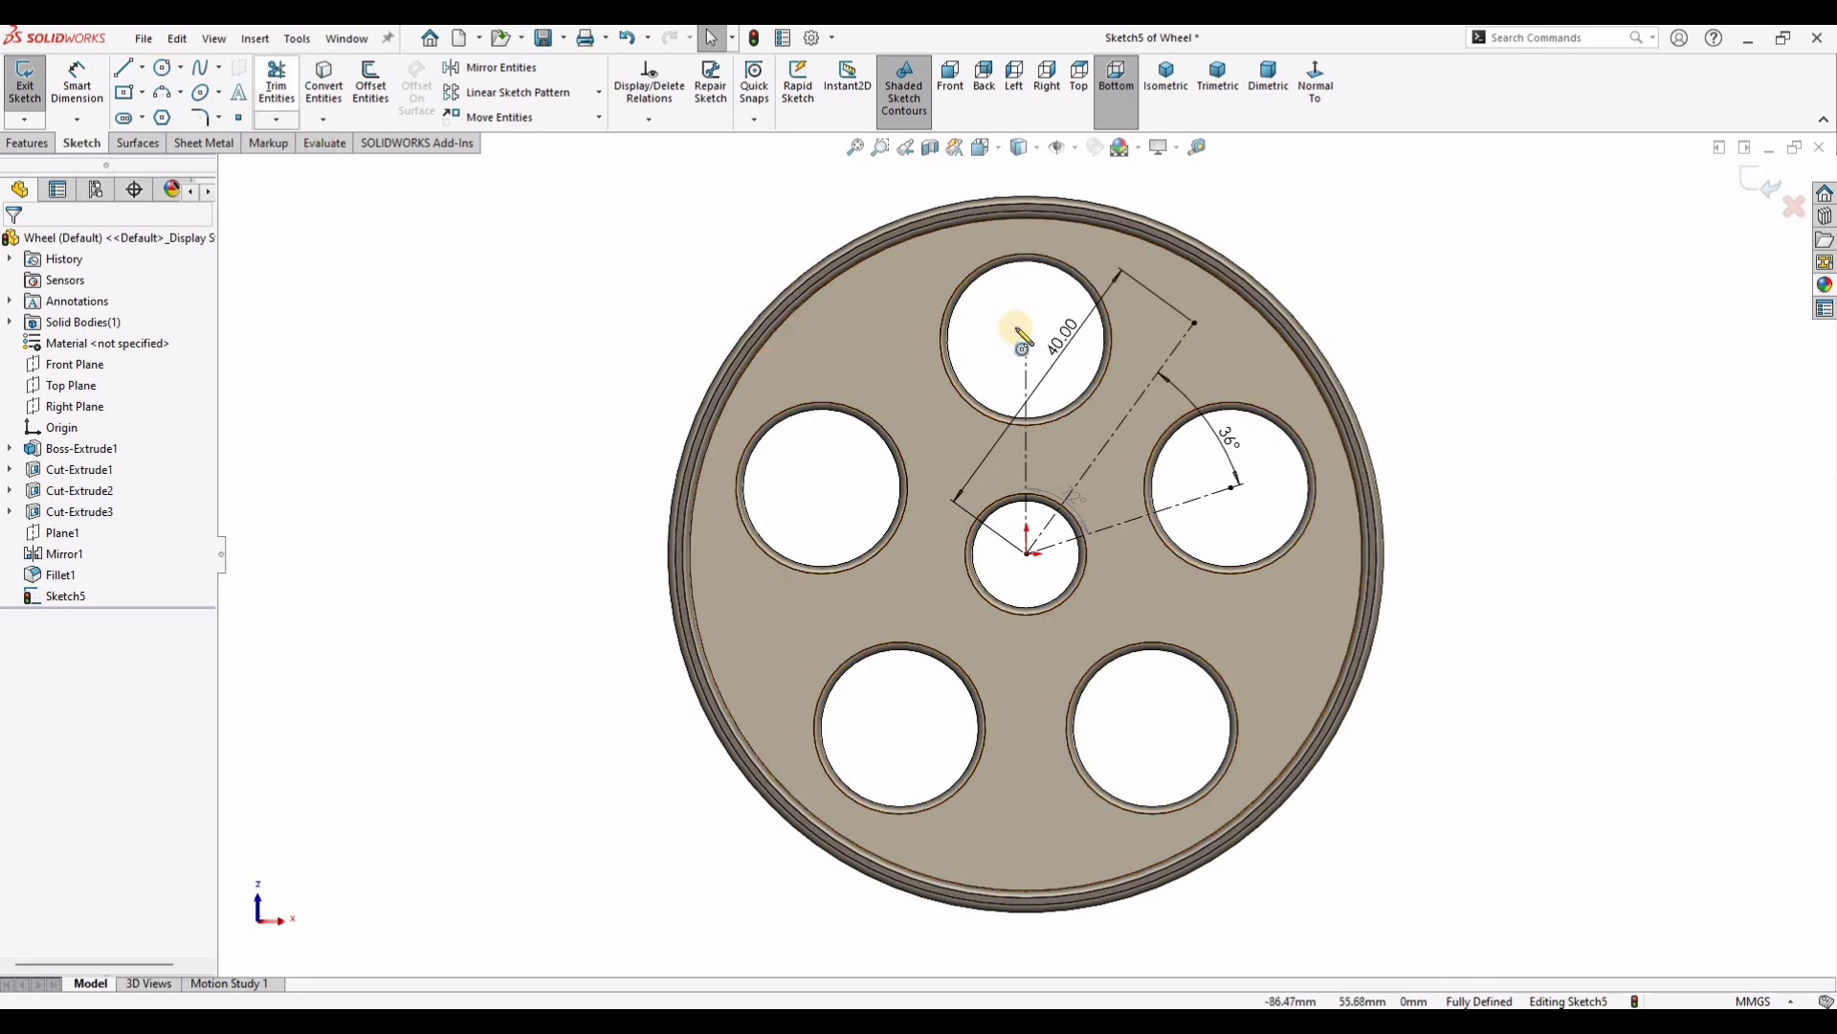
click(1195, 322)
click(1196, 297)
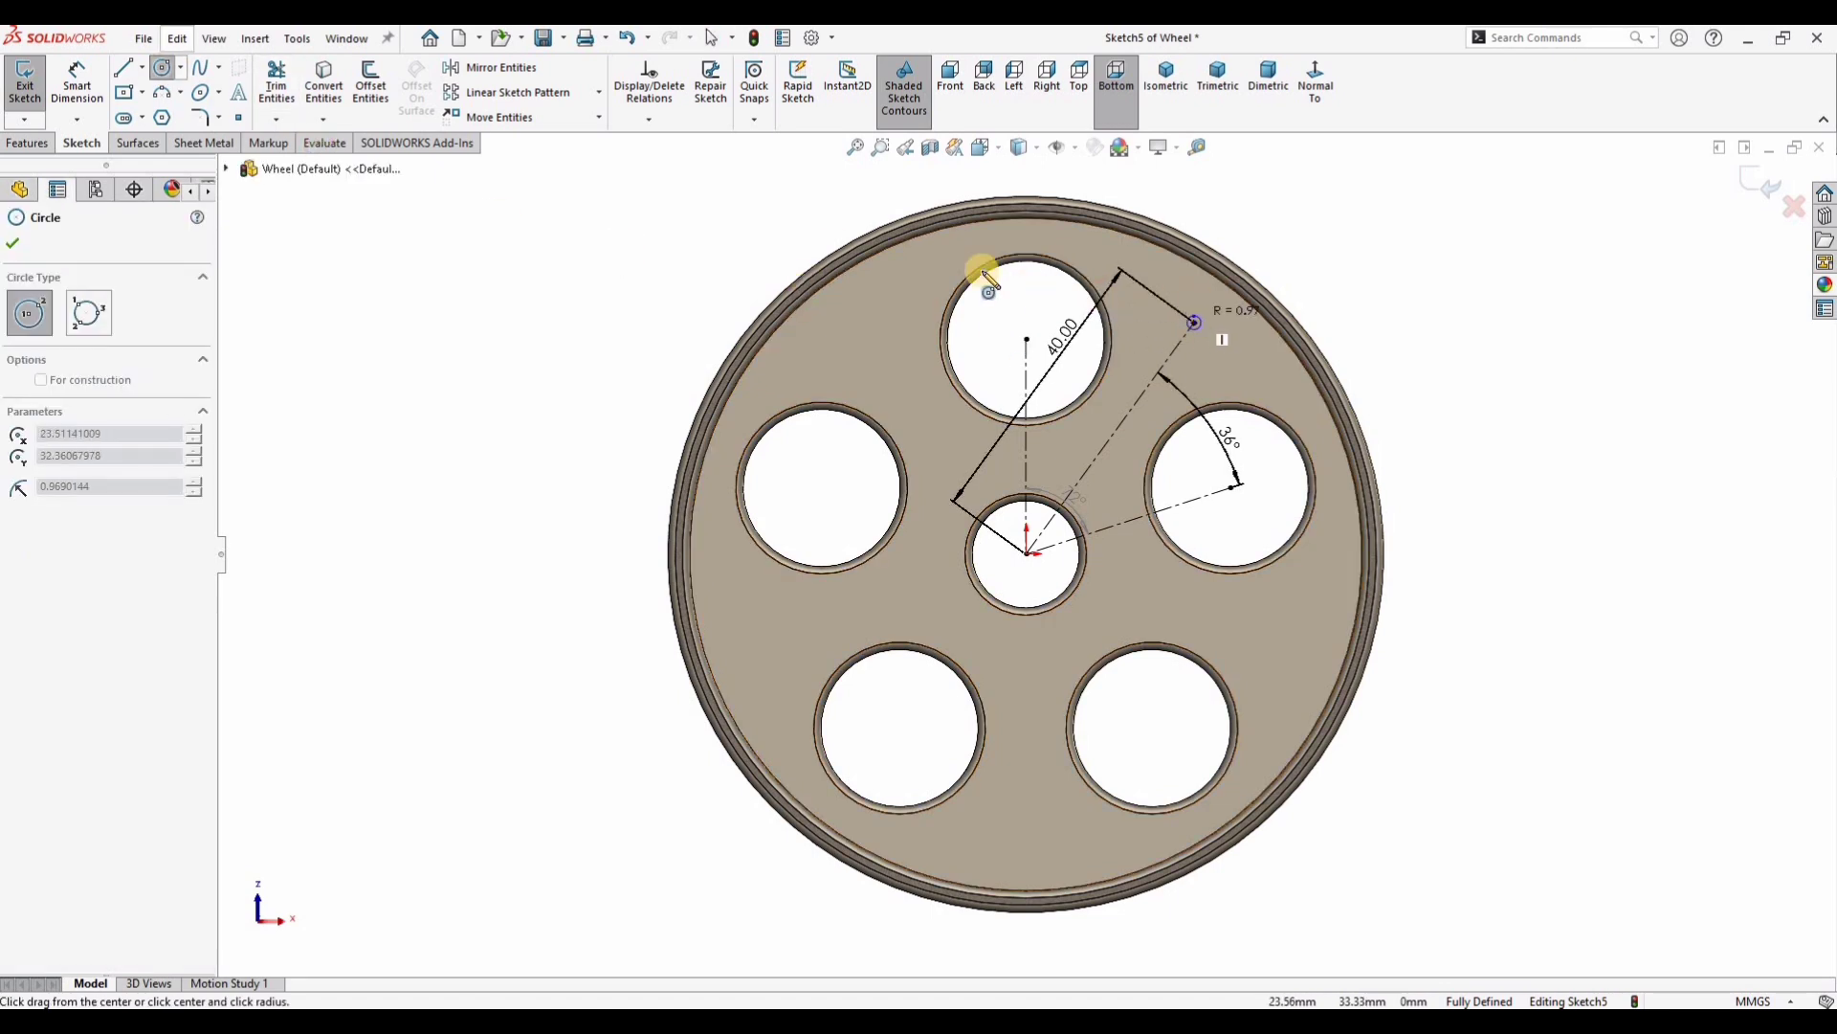
Step: Dimension the small circle's diameter as 5 mm
click(75, 79)
click(1222, 336)
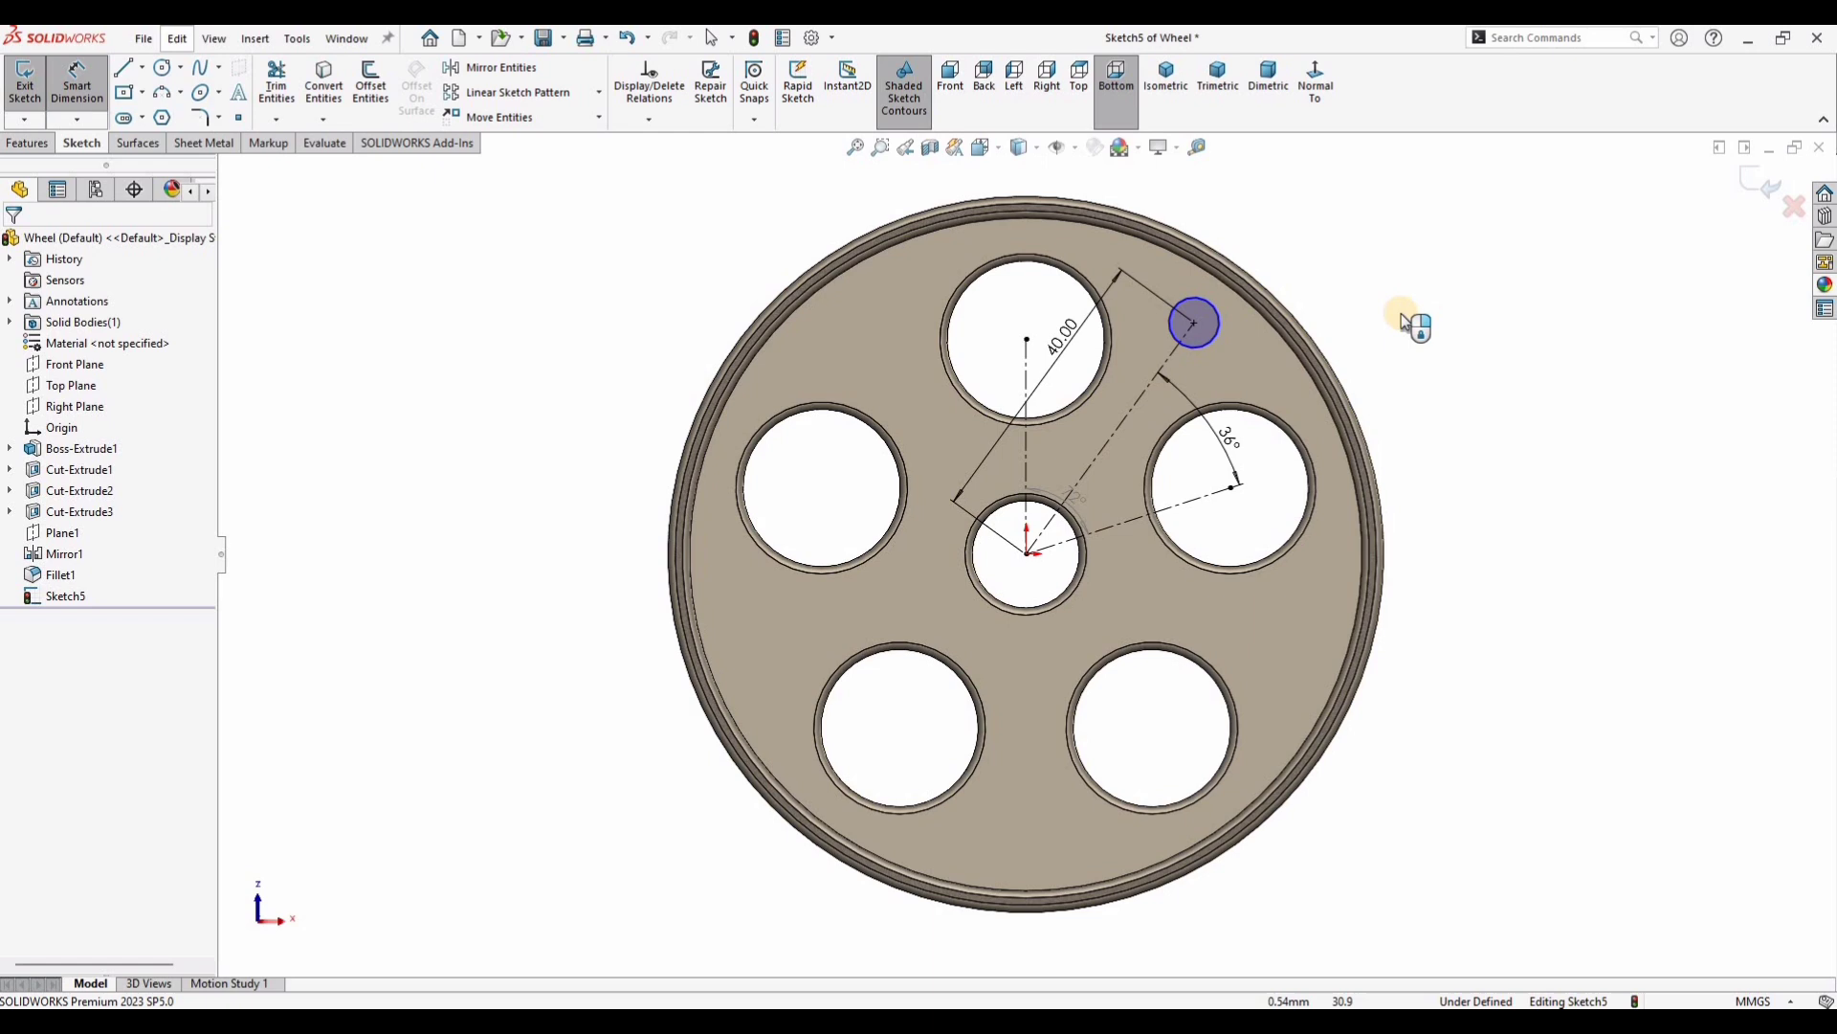
click(1402, 315)
click(1408, 359)
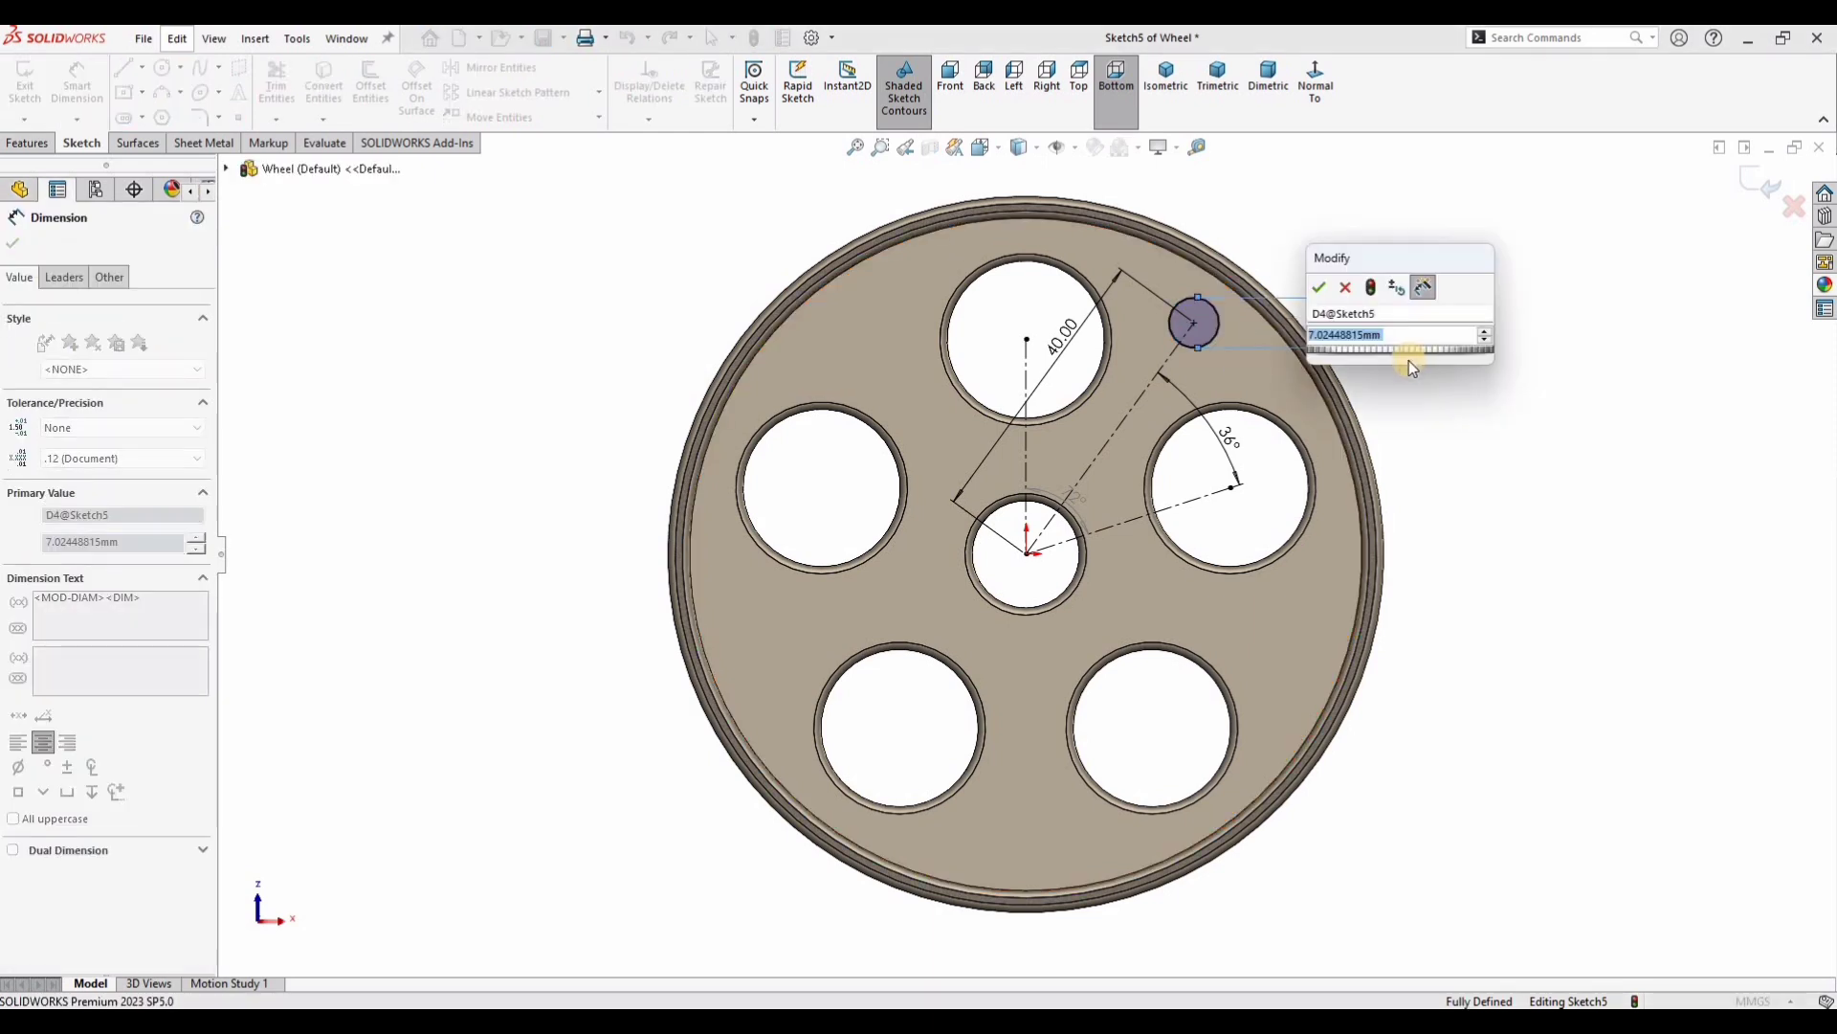
text(4.5)
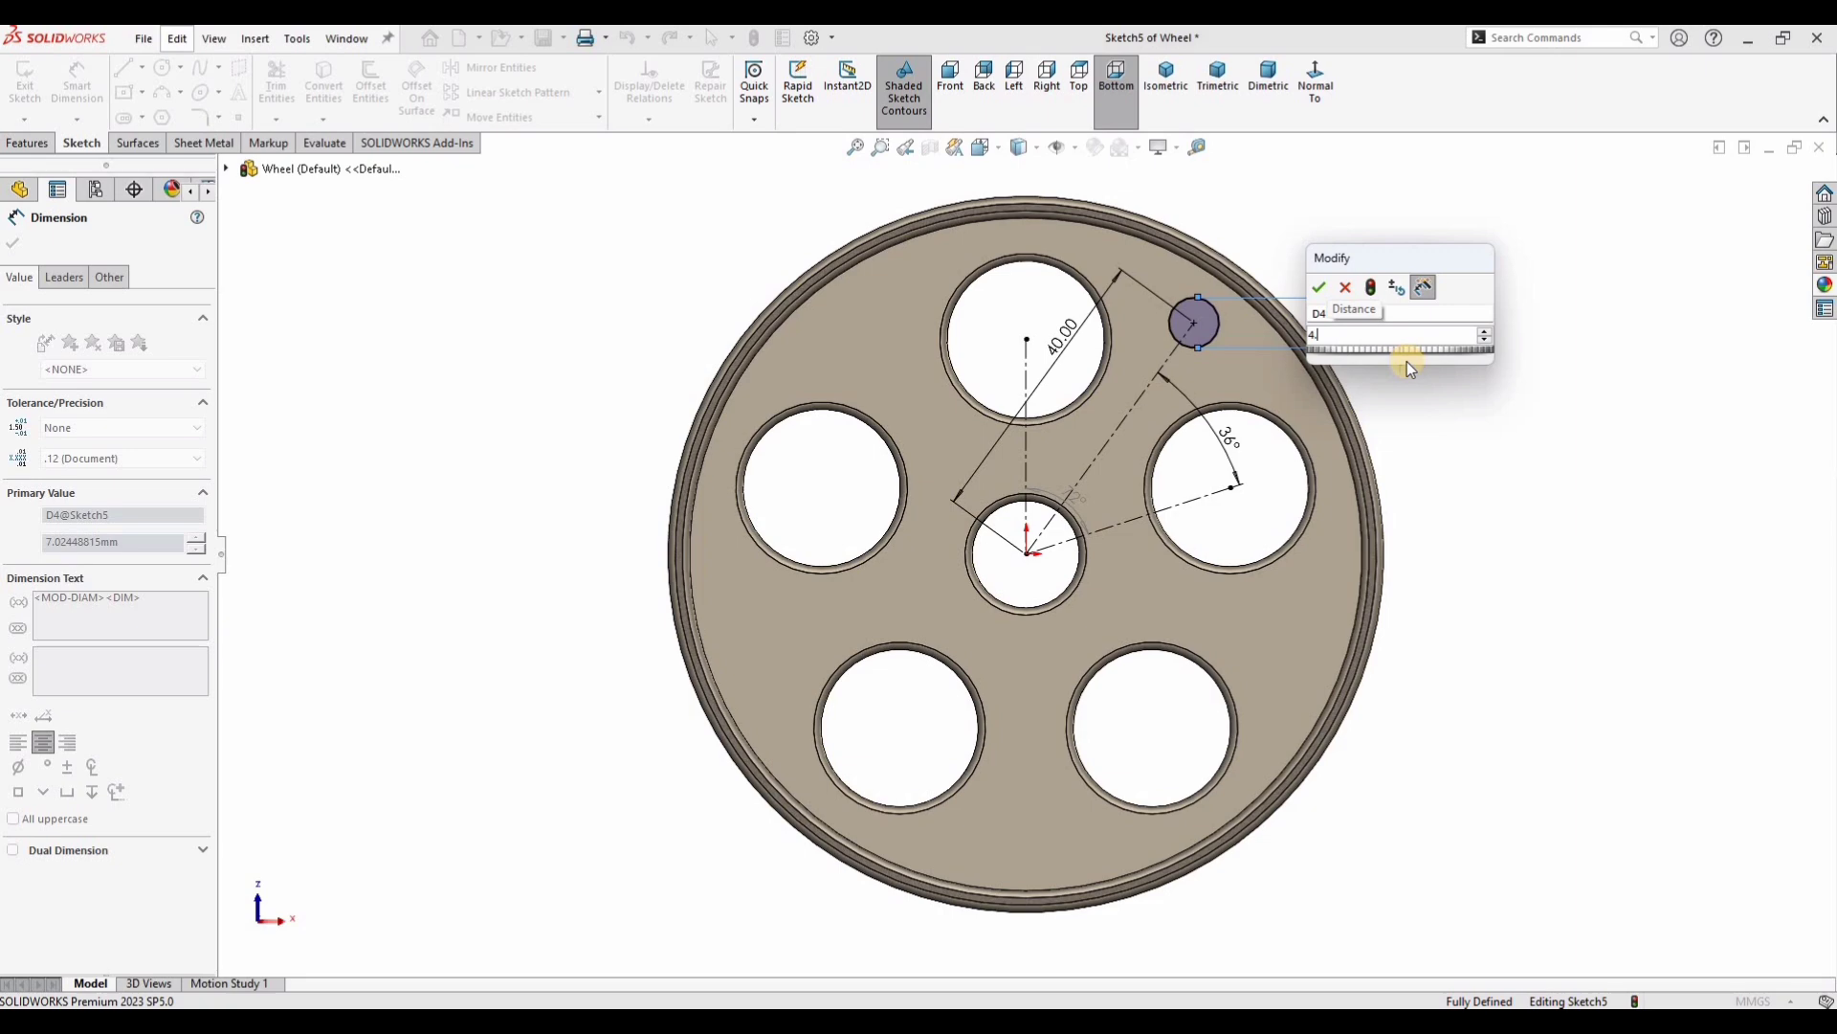
mouse_move(1407, 364)
key(BackSpace)
key(BackSpace)
key(BackSpace)
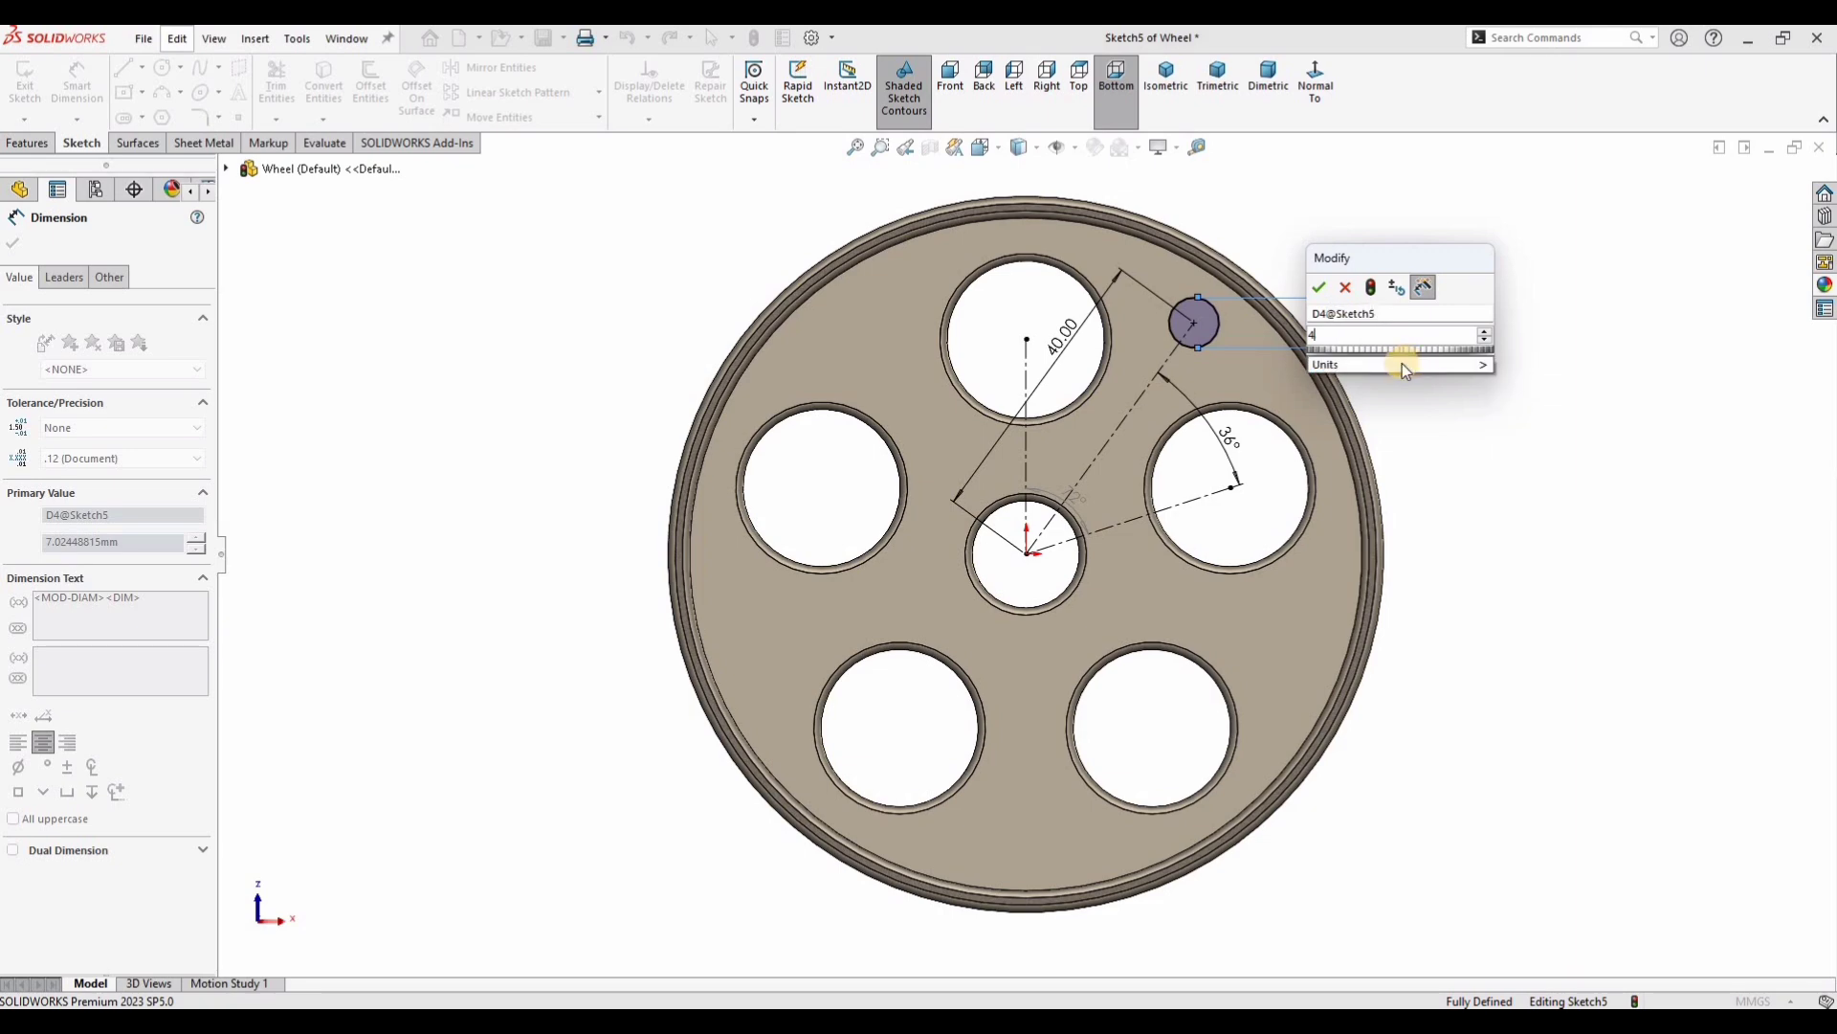
text(5)
key(Return)
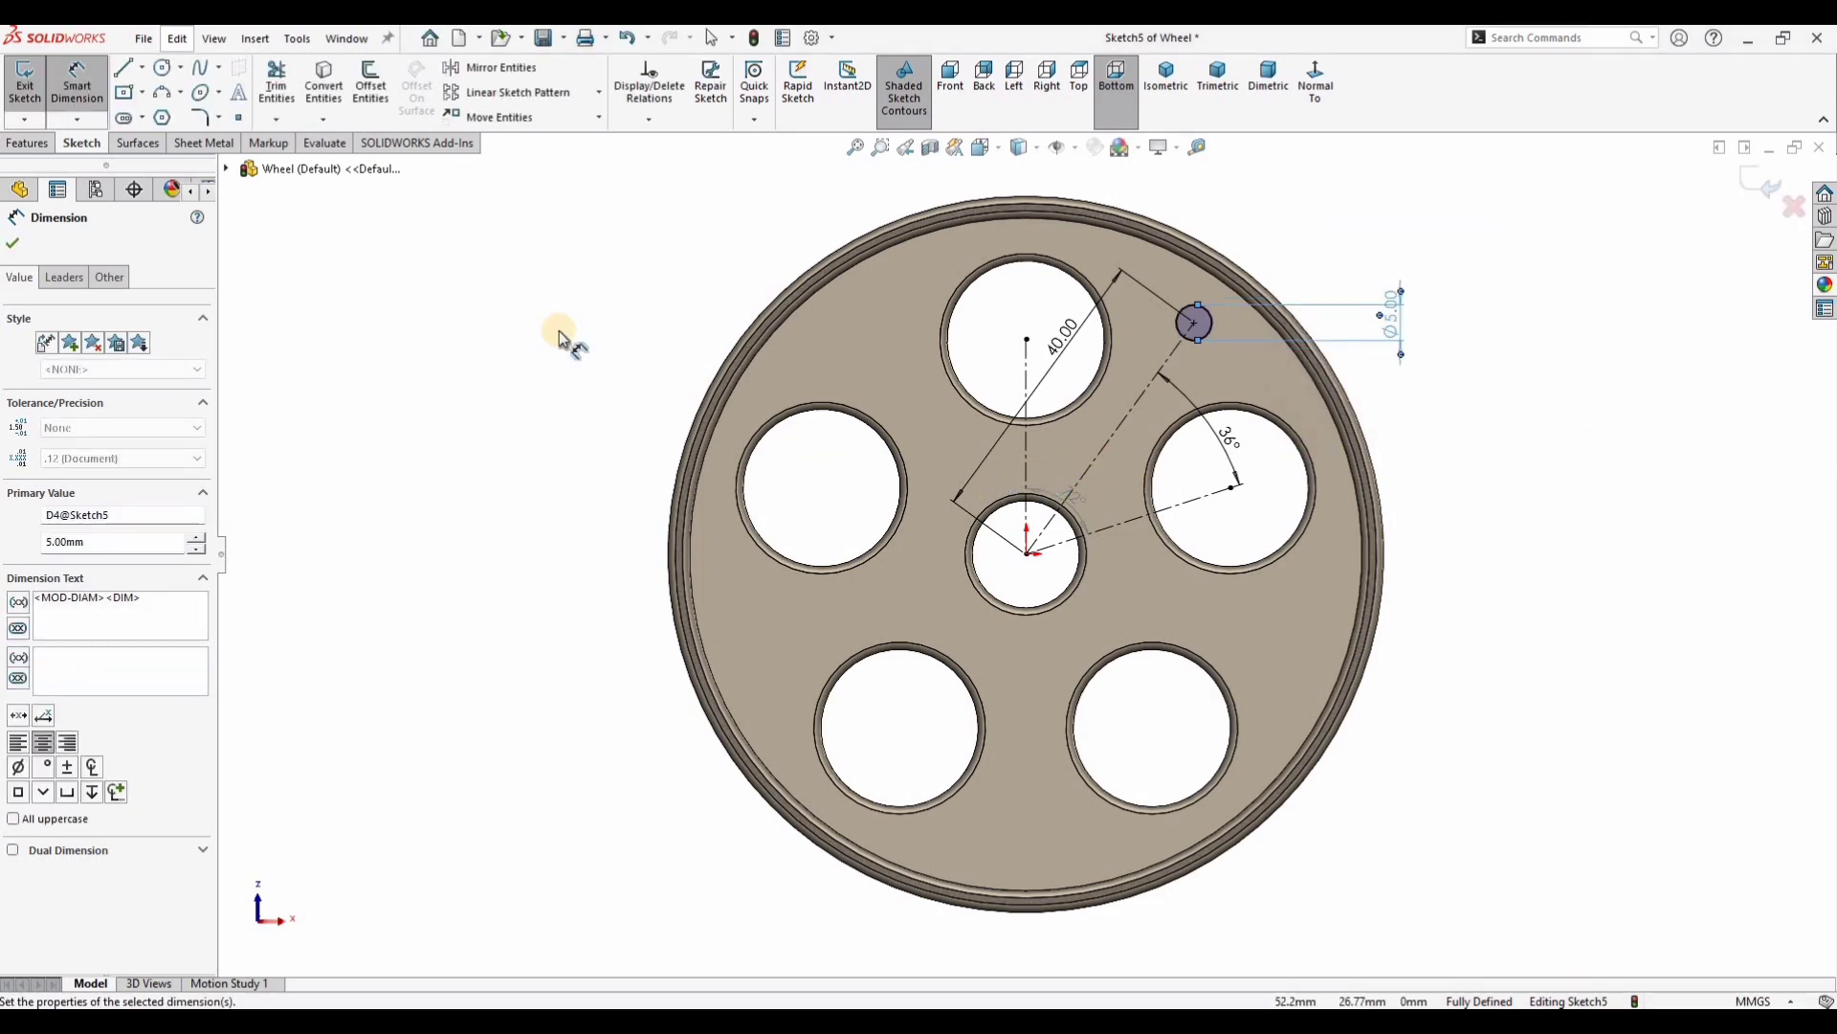
Step: Extrude the 5 mm circle 10 mm outward from the wheel face as a pin, merged with the body
click(29, 146)
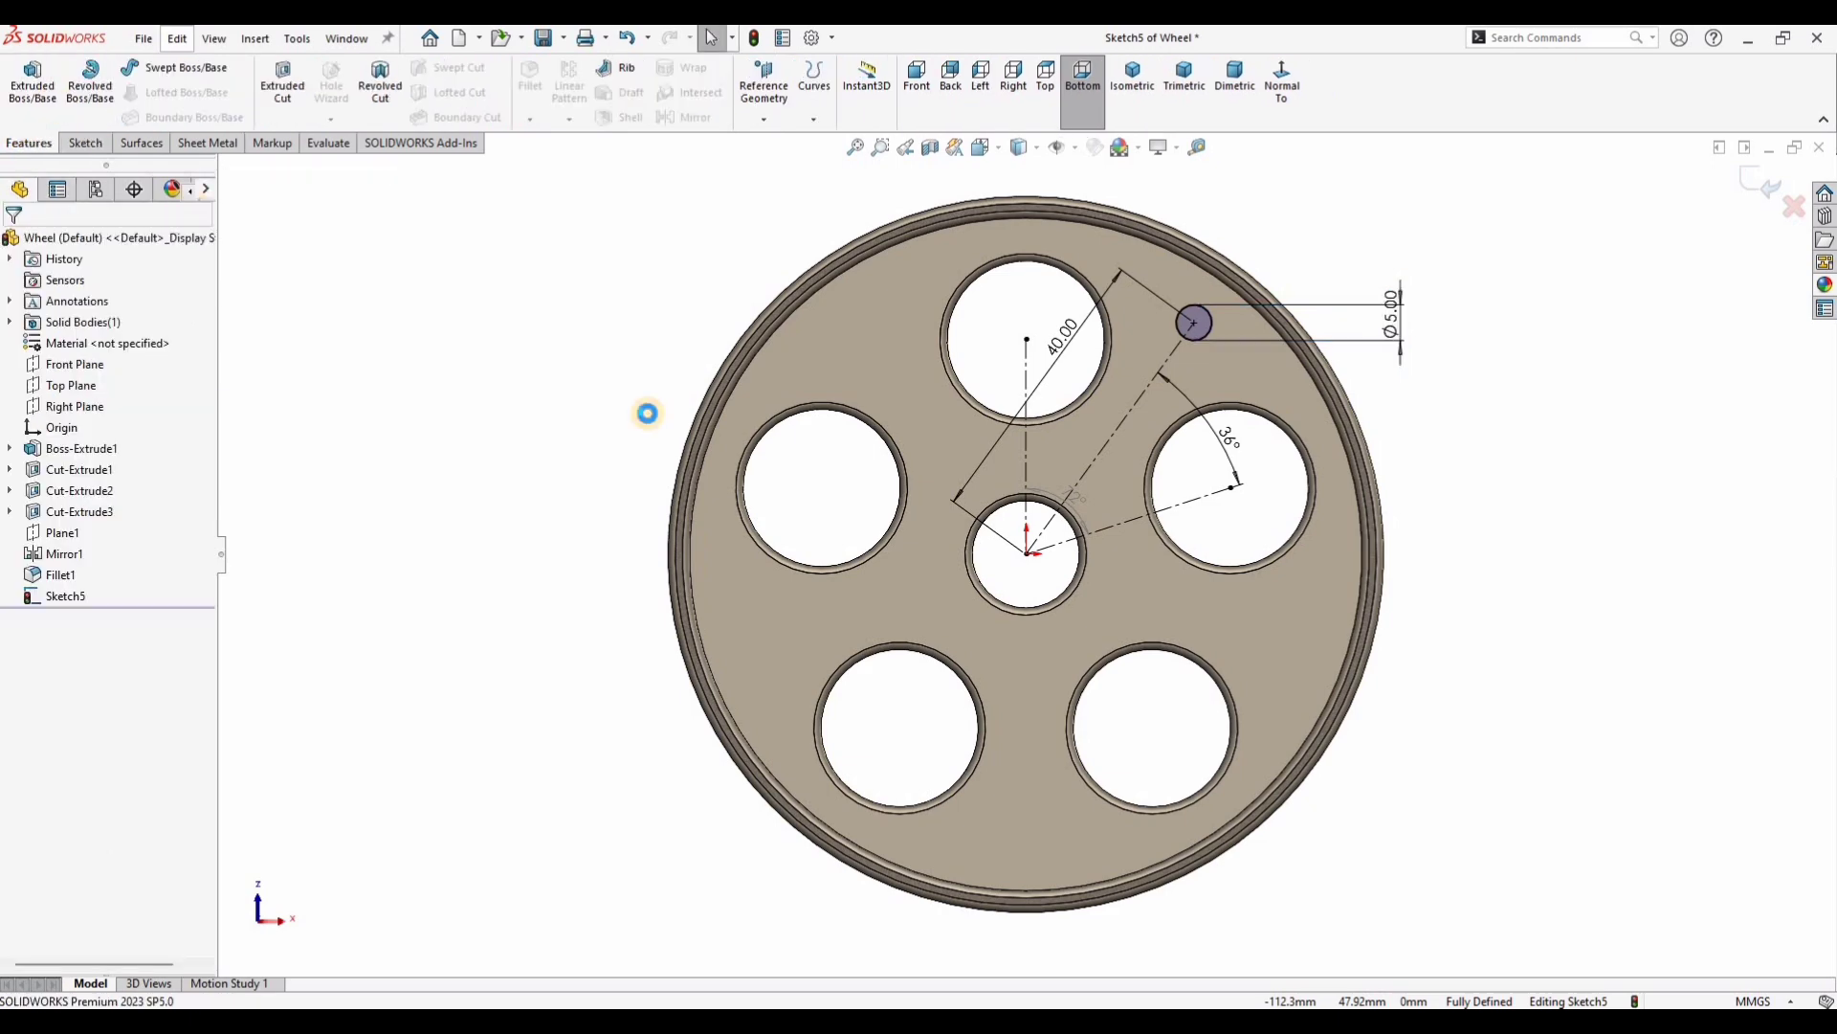
click(32, 88)
middle_drag(1140, 465, 524, 414)
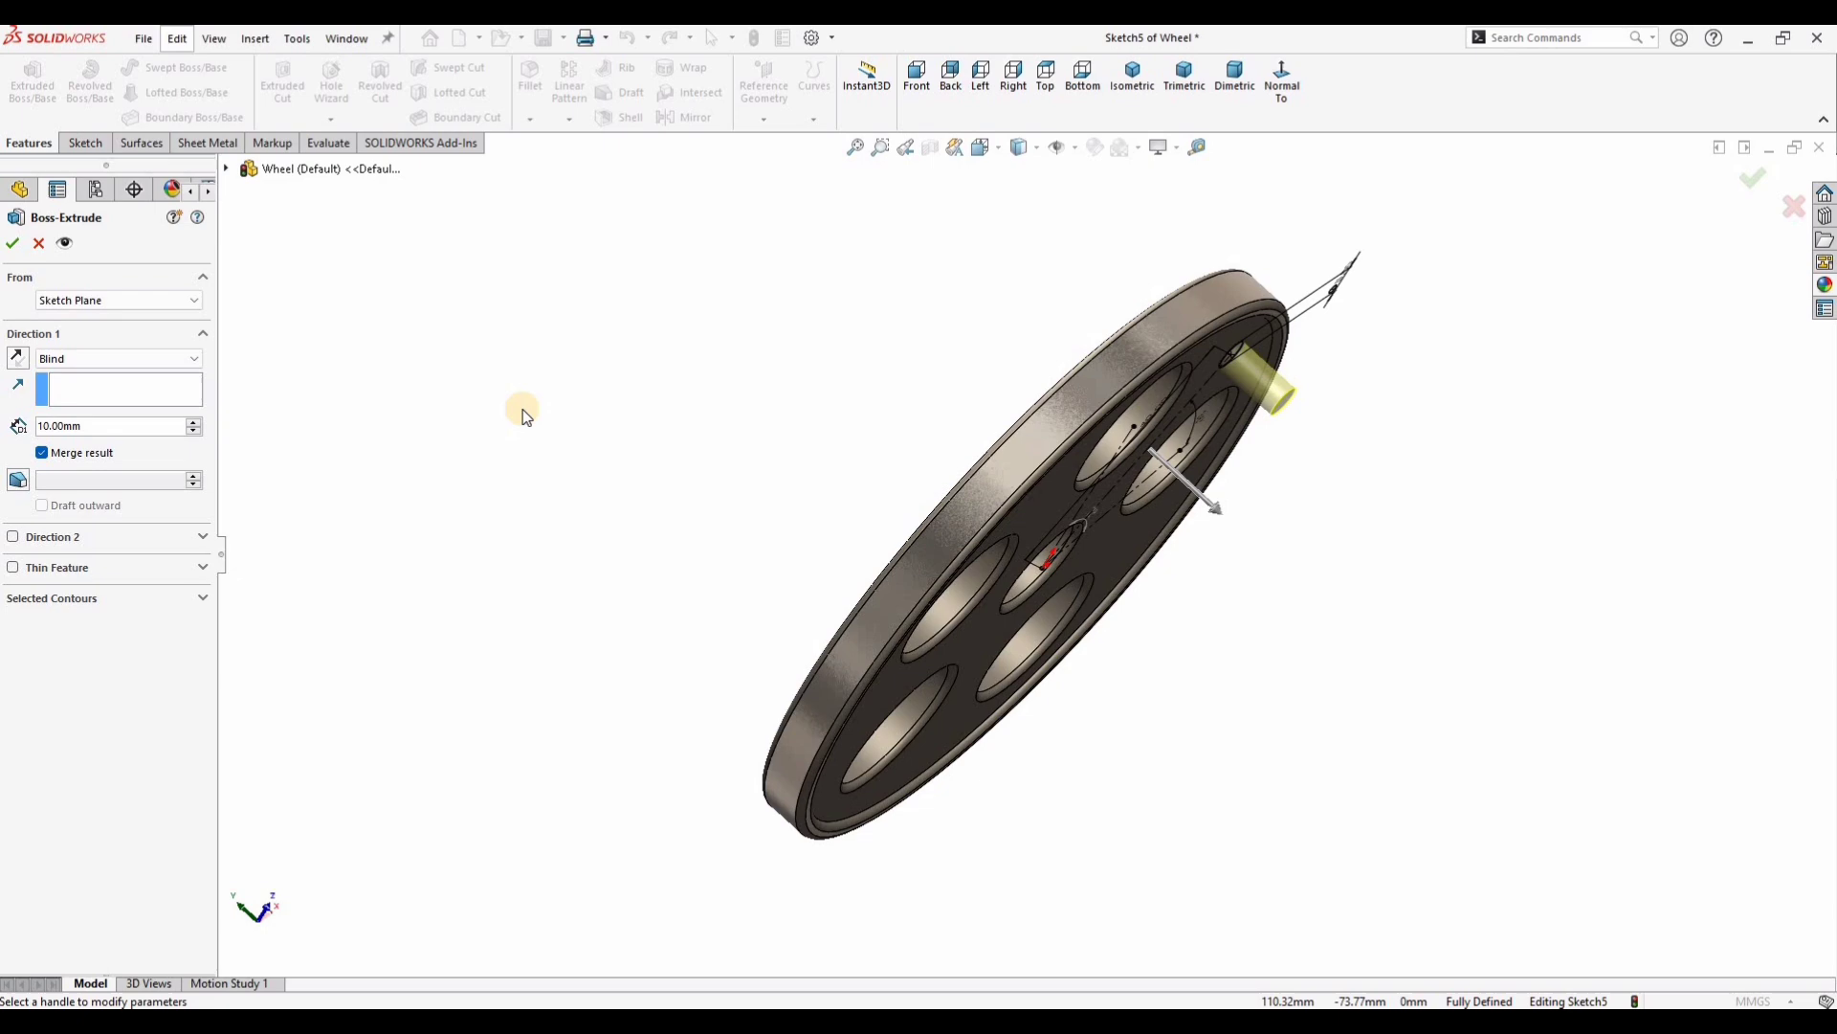
key(Return)
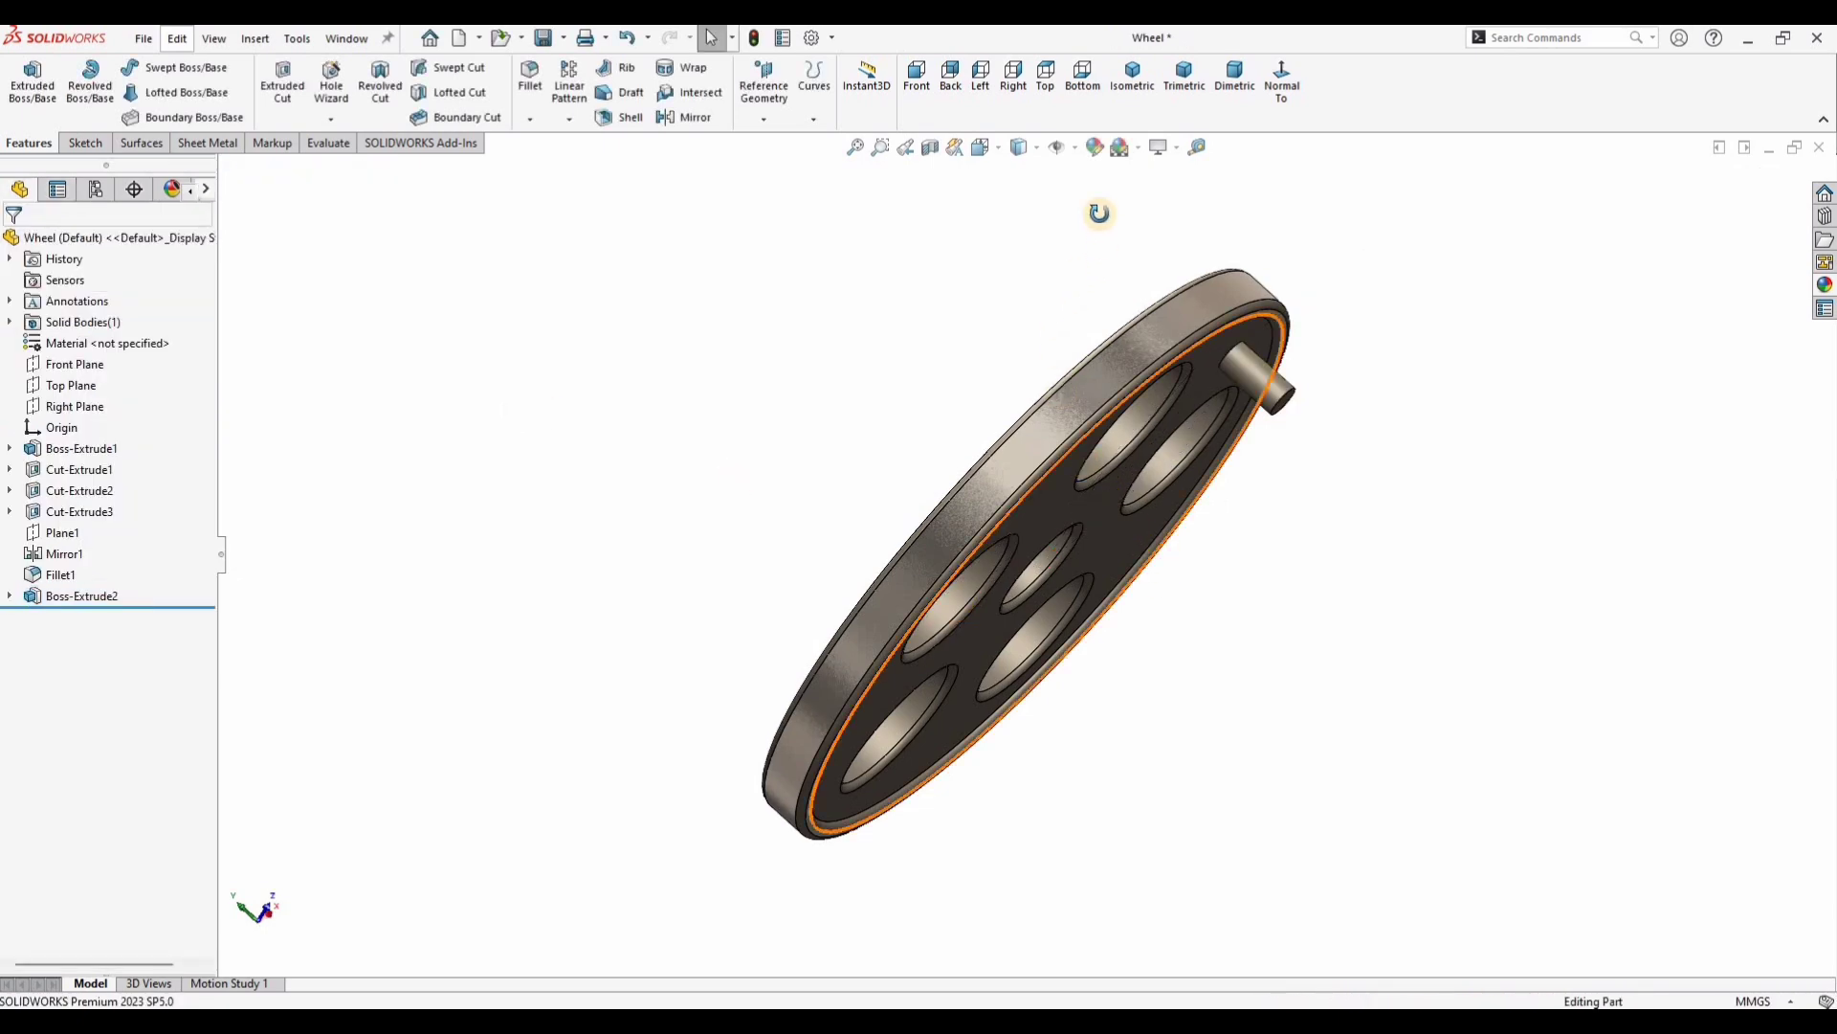
Step: Sketch a six-sided polygon on the pin's end face, centred on the pin, with an inscribed circle about 9.8 mm in diameter
middle_drag(1100, 213, 1222, 393)
scroll(1274, 352, down, 2)
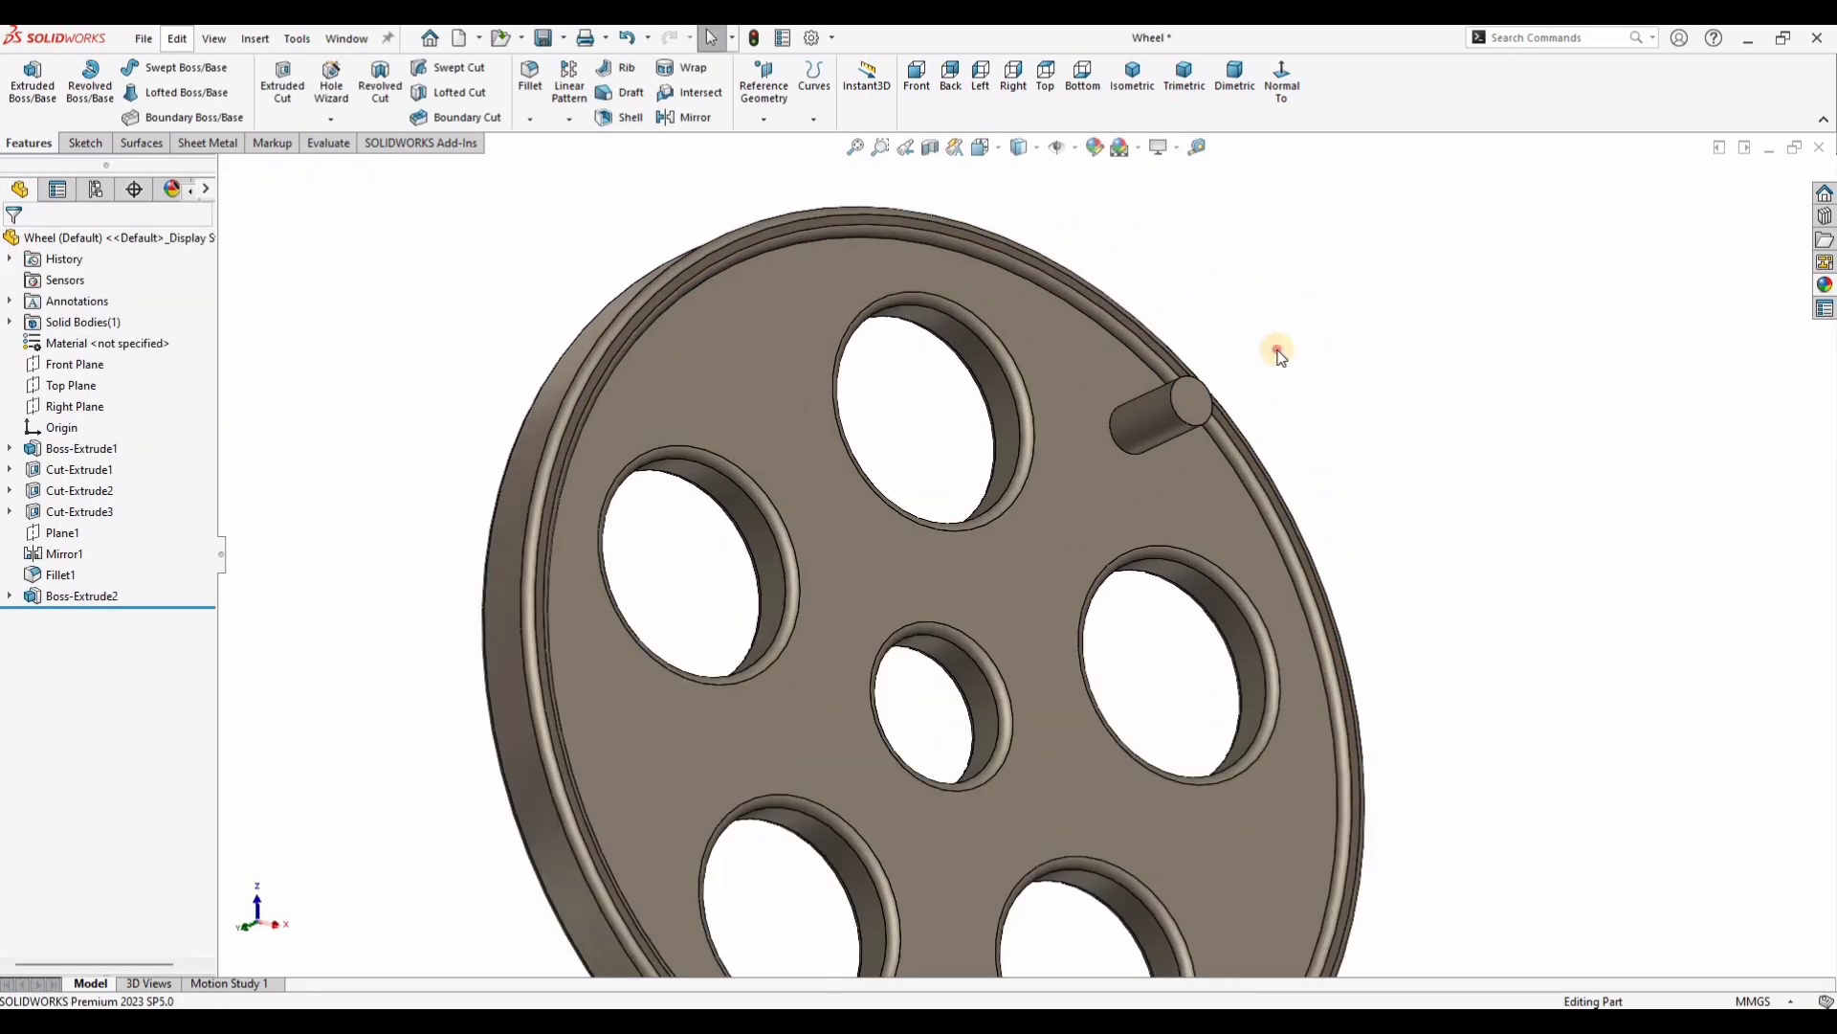
click(1197, 390)
key(s)
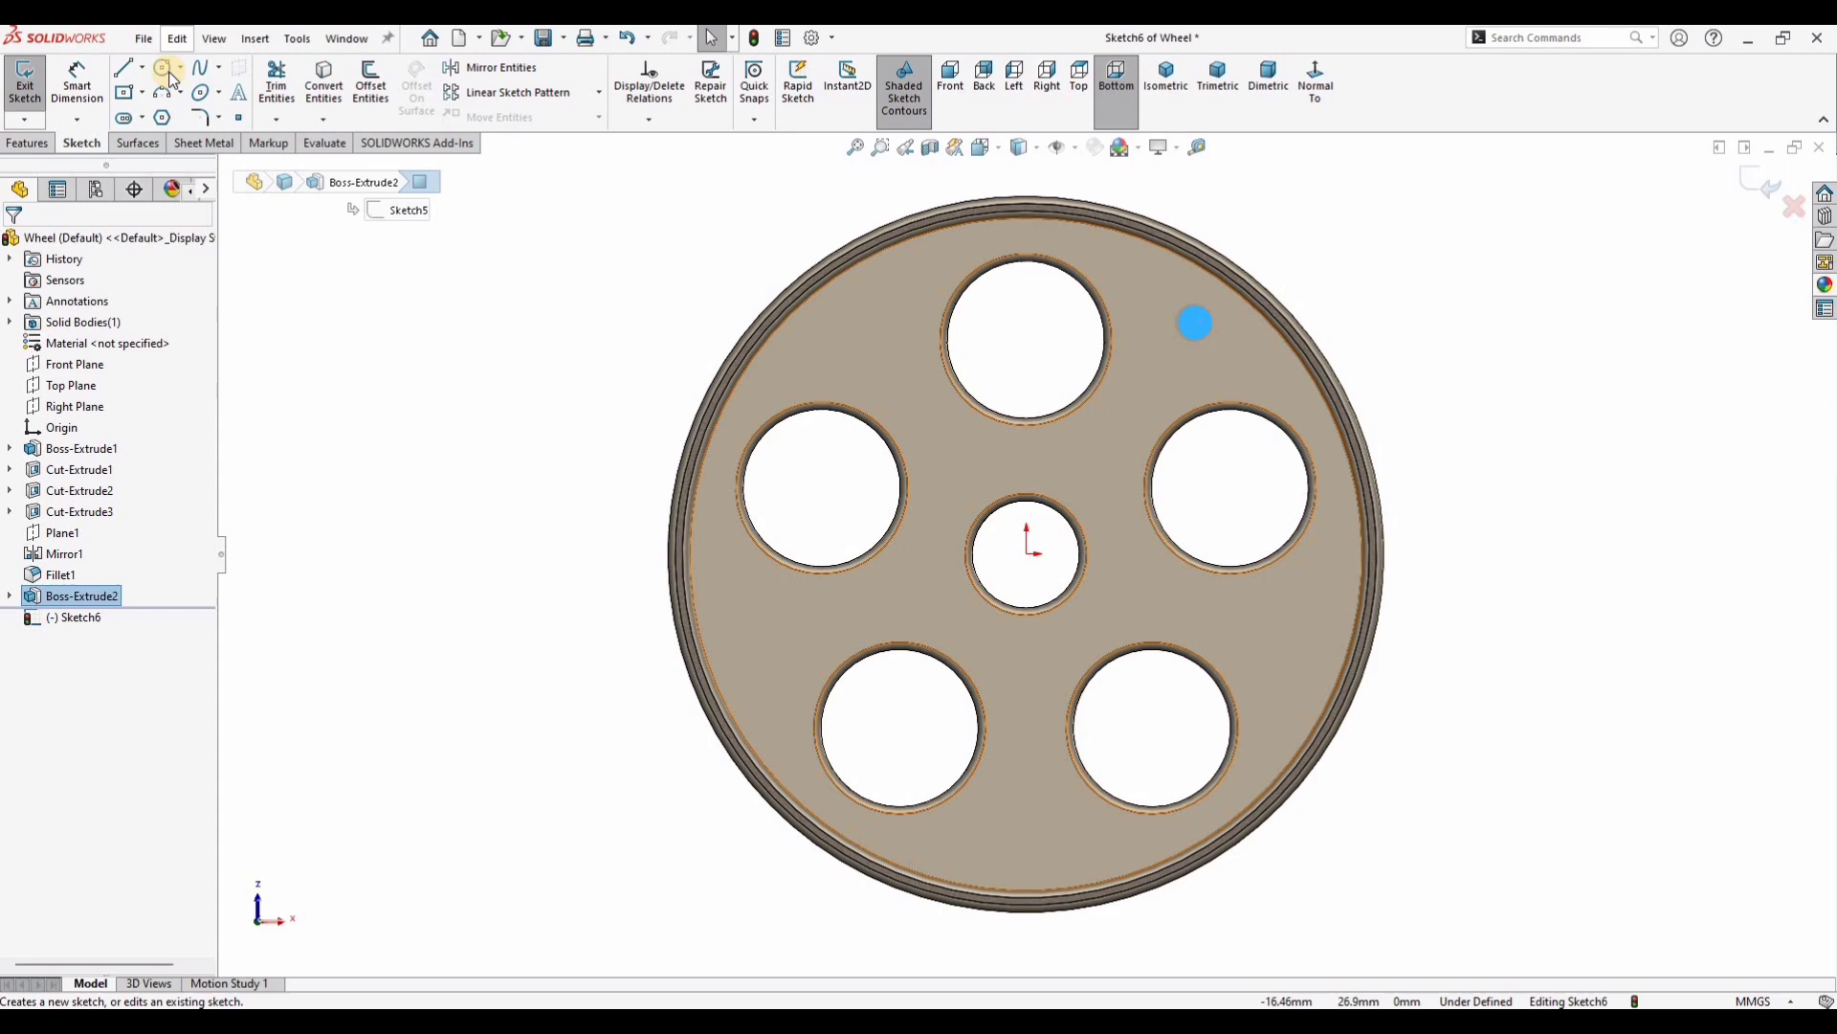
click(162, 75)
click(162, 118)
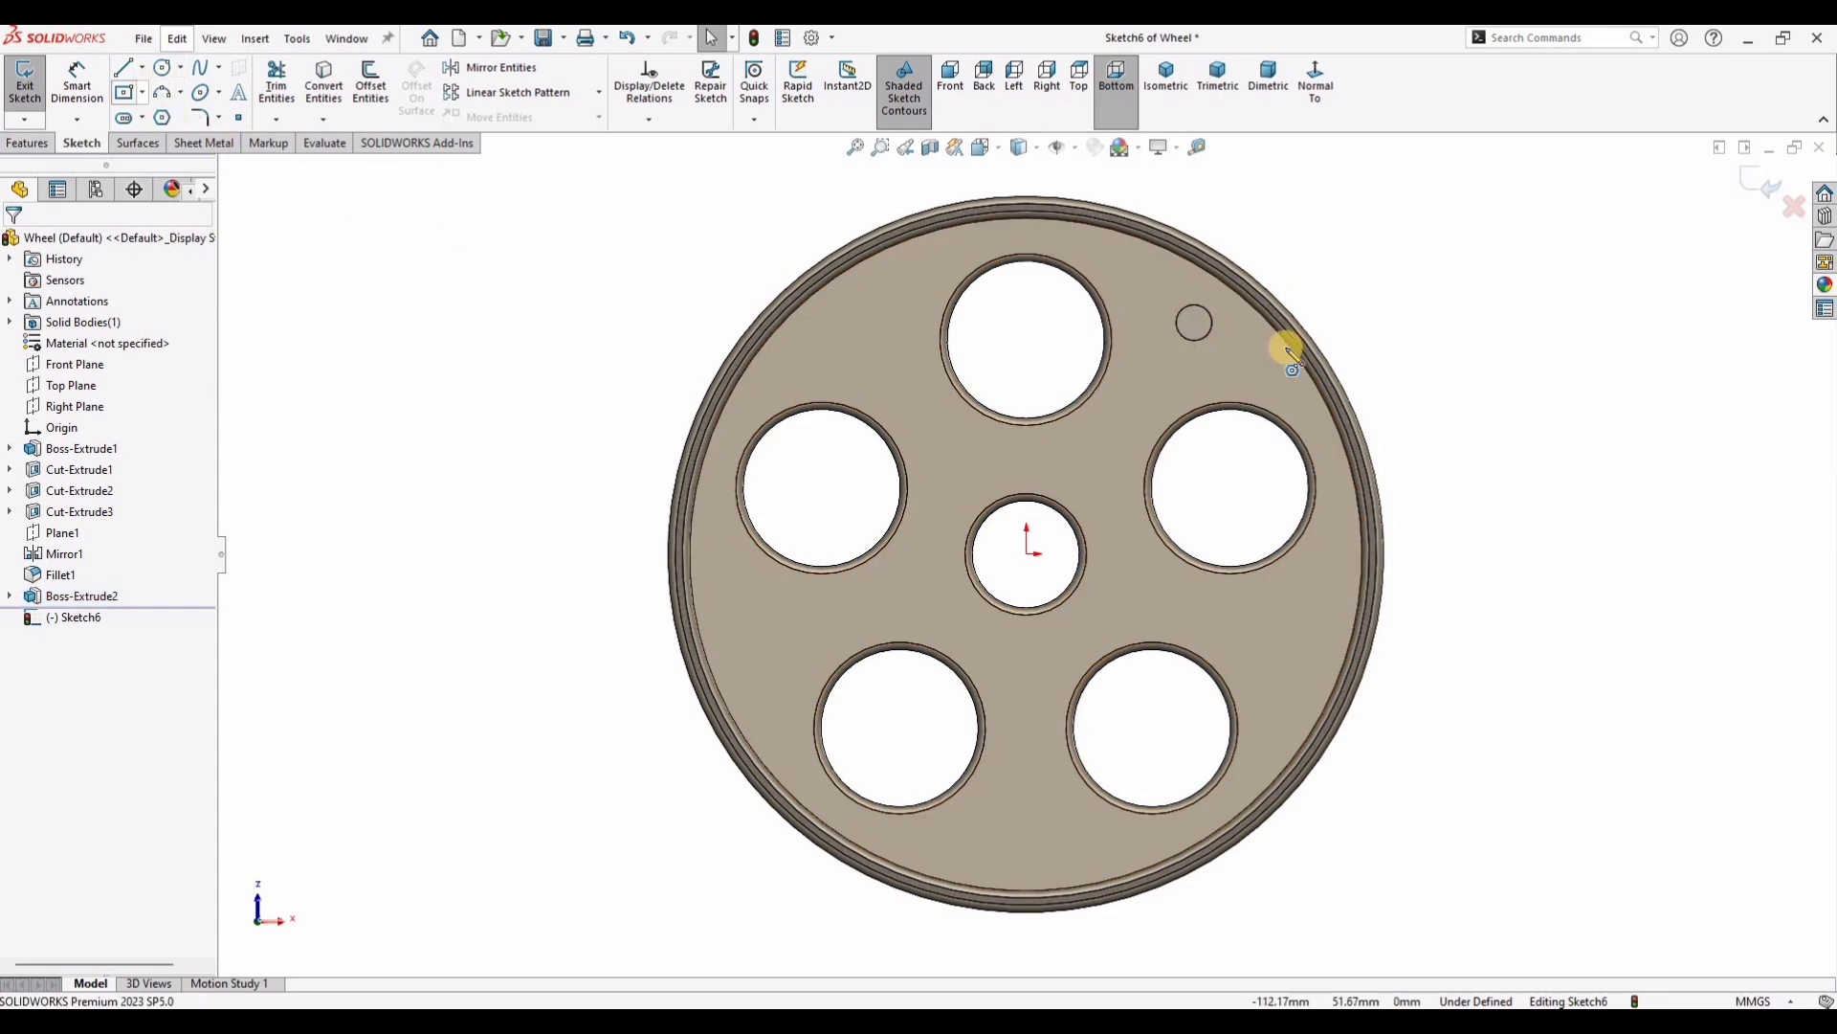
scroll(1099, 380, down, 3)
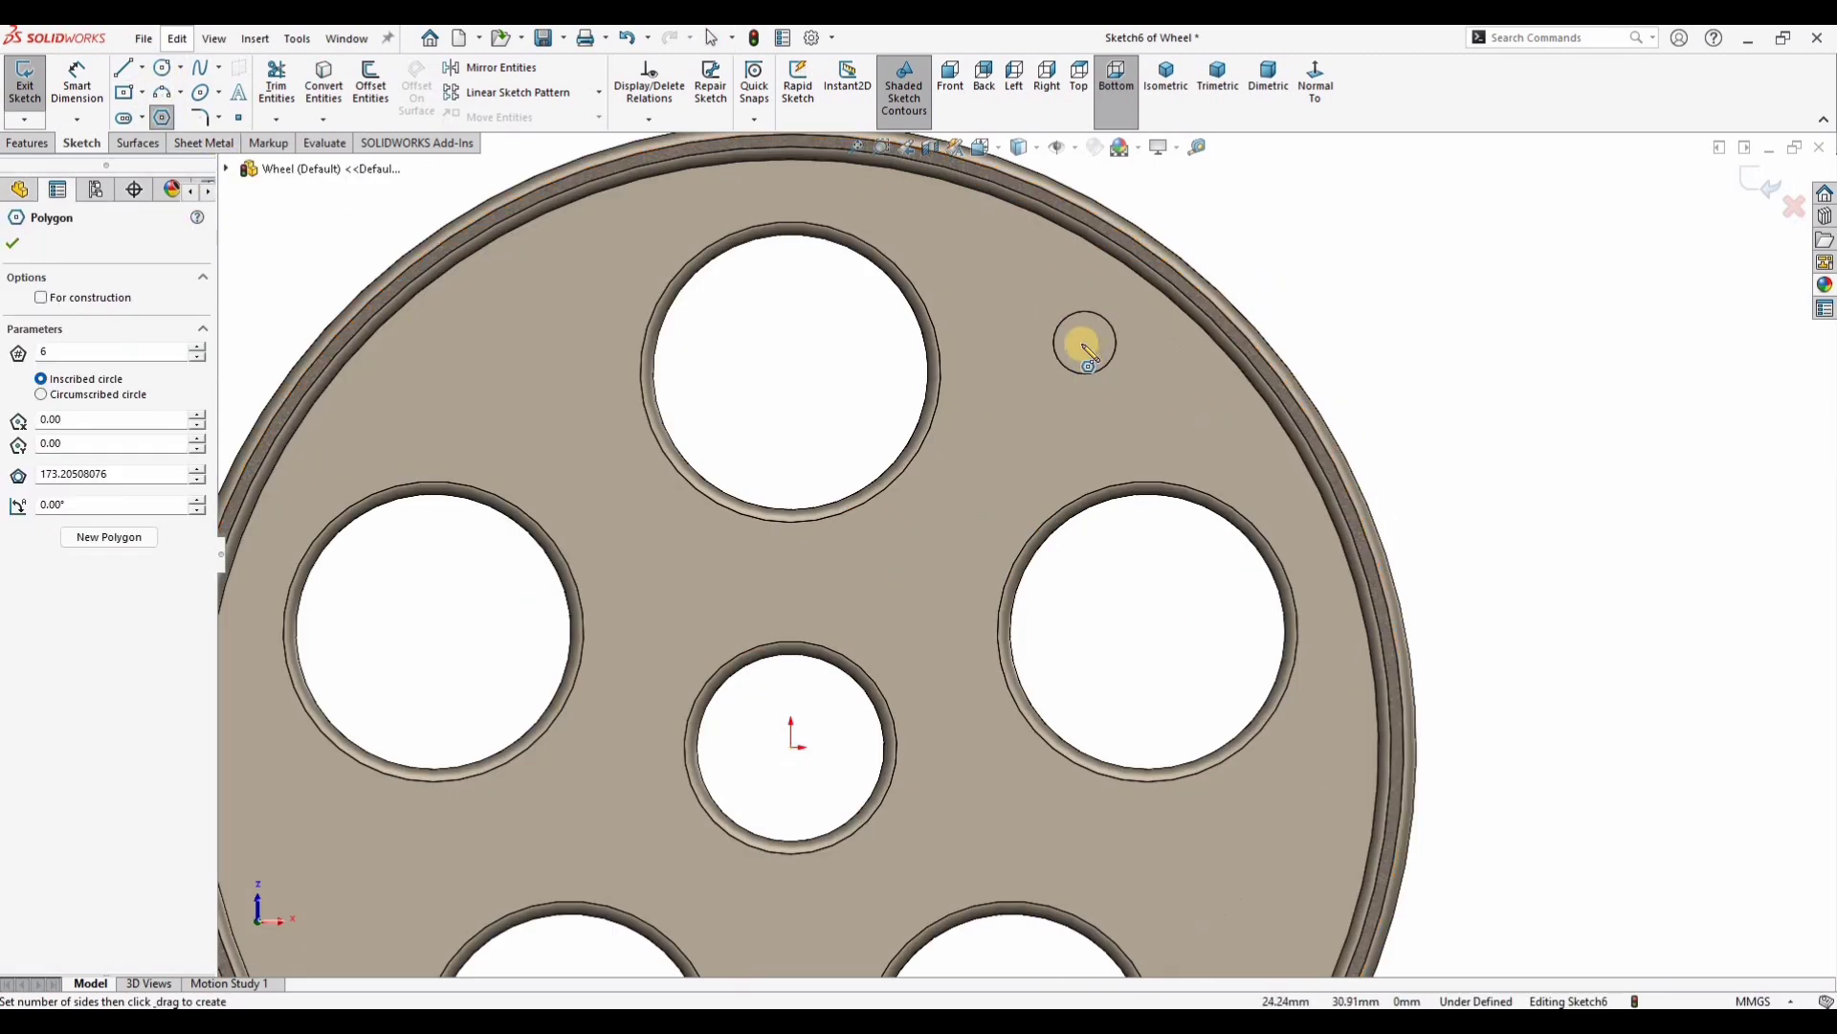
click(1086, 342)
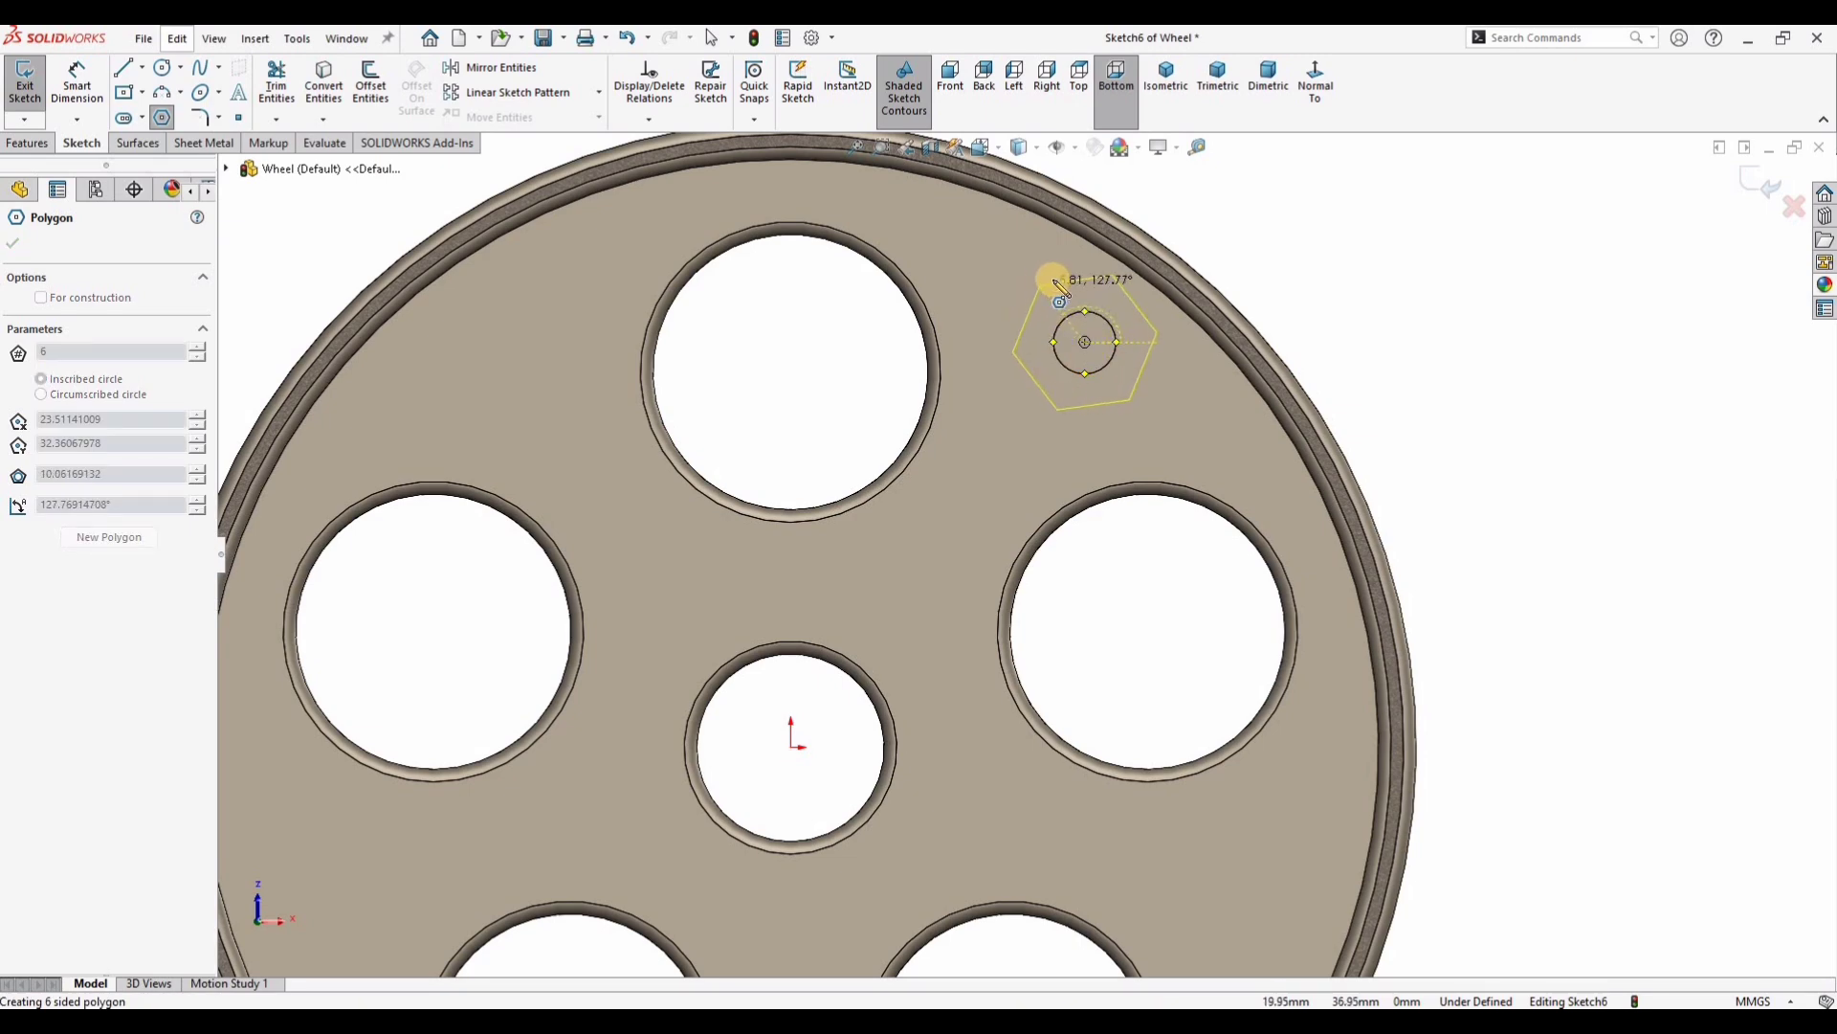
click(1052, 279)
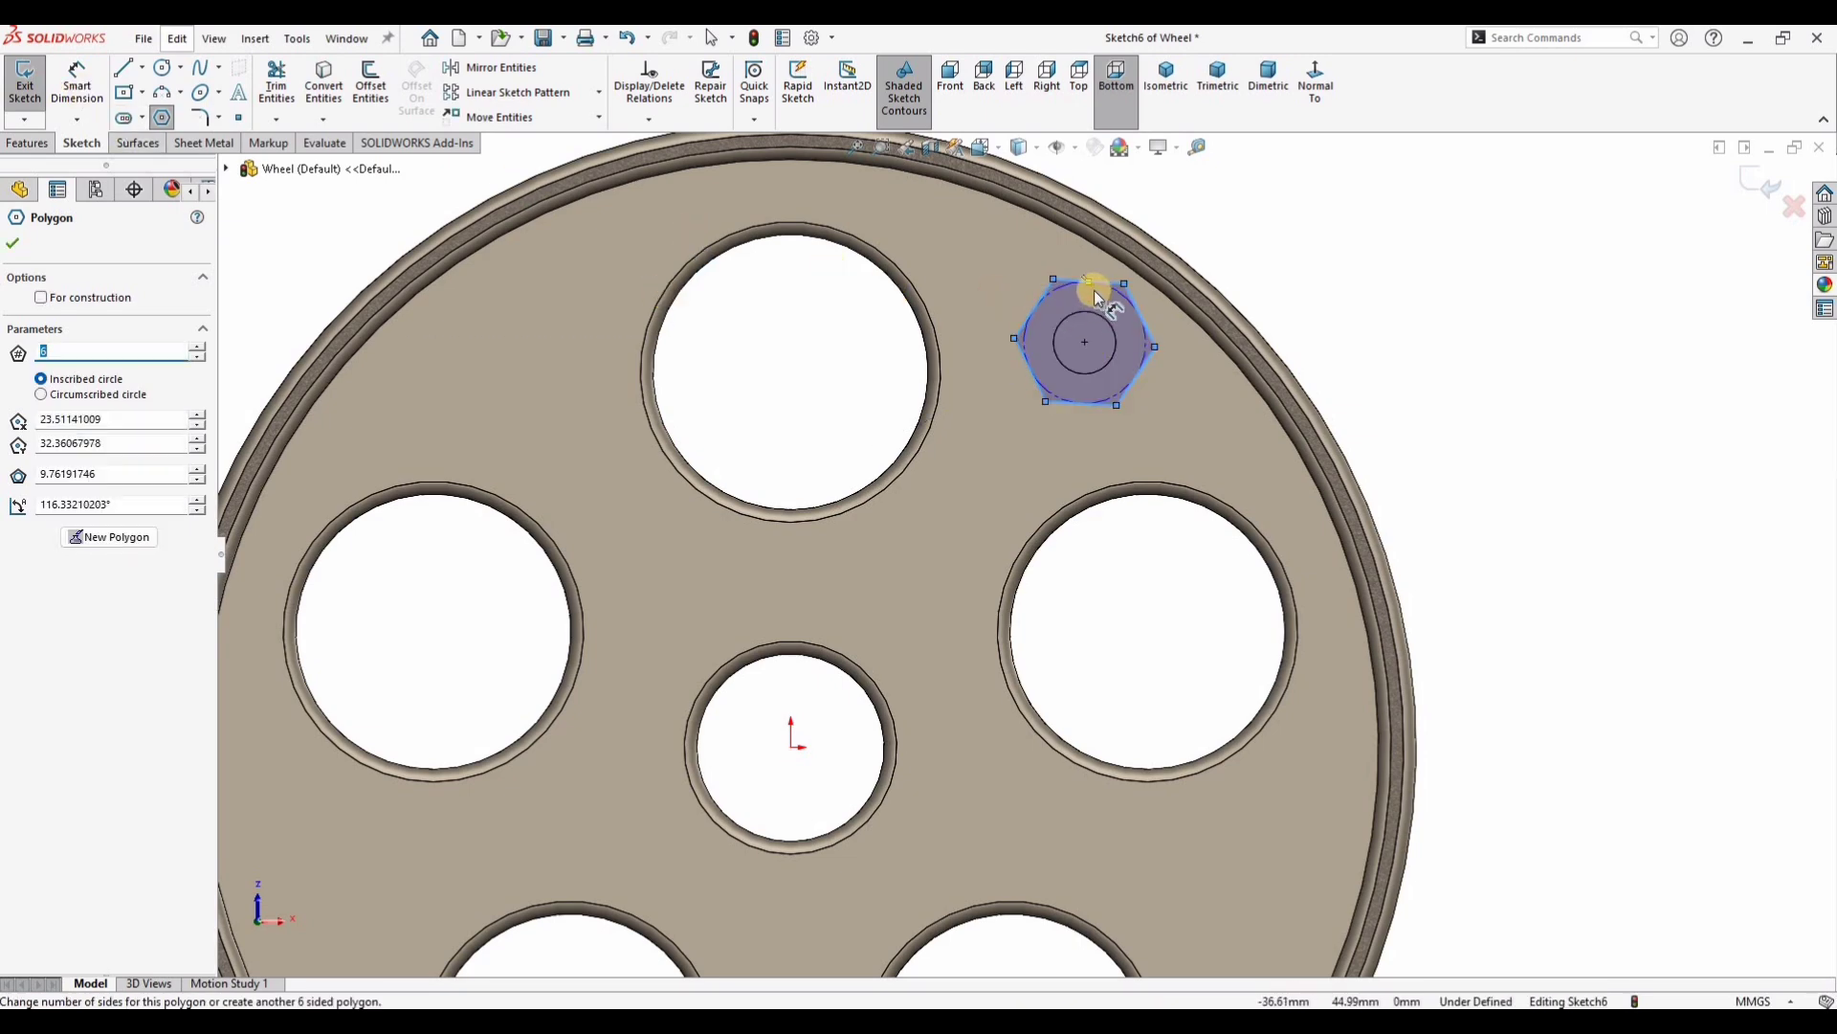
Step: Dimension the distance between the hexagon's upper and lower sides as 7 mm
click(1113, 284)
click(1104, 404)
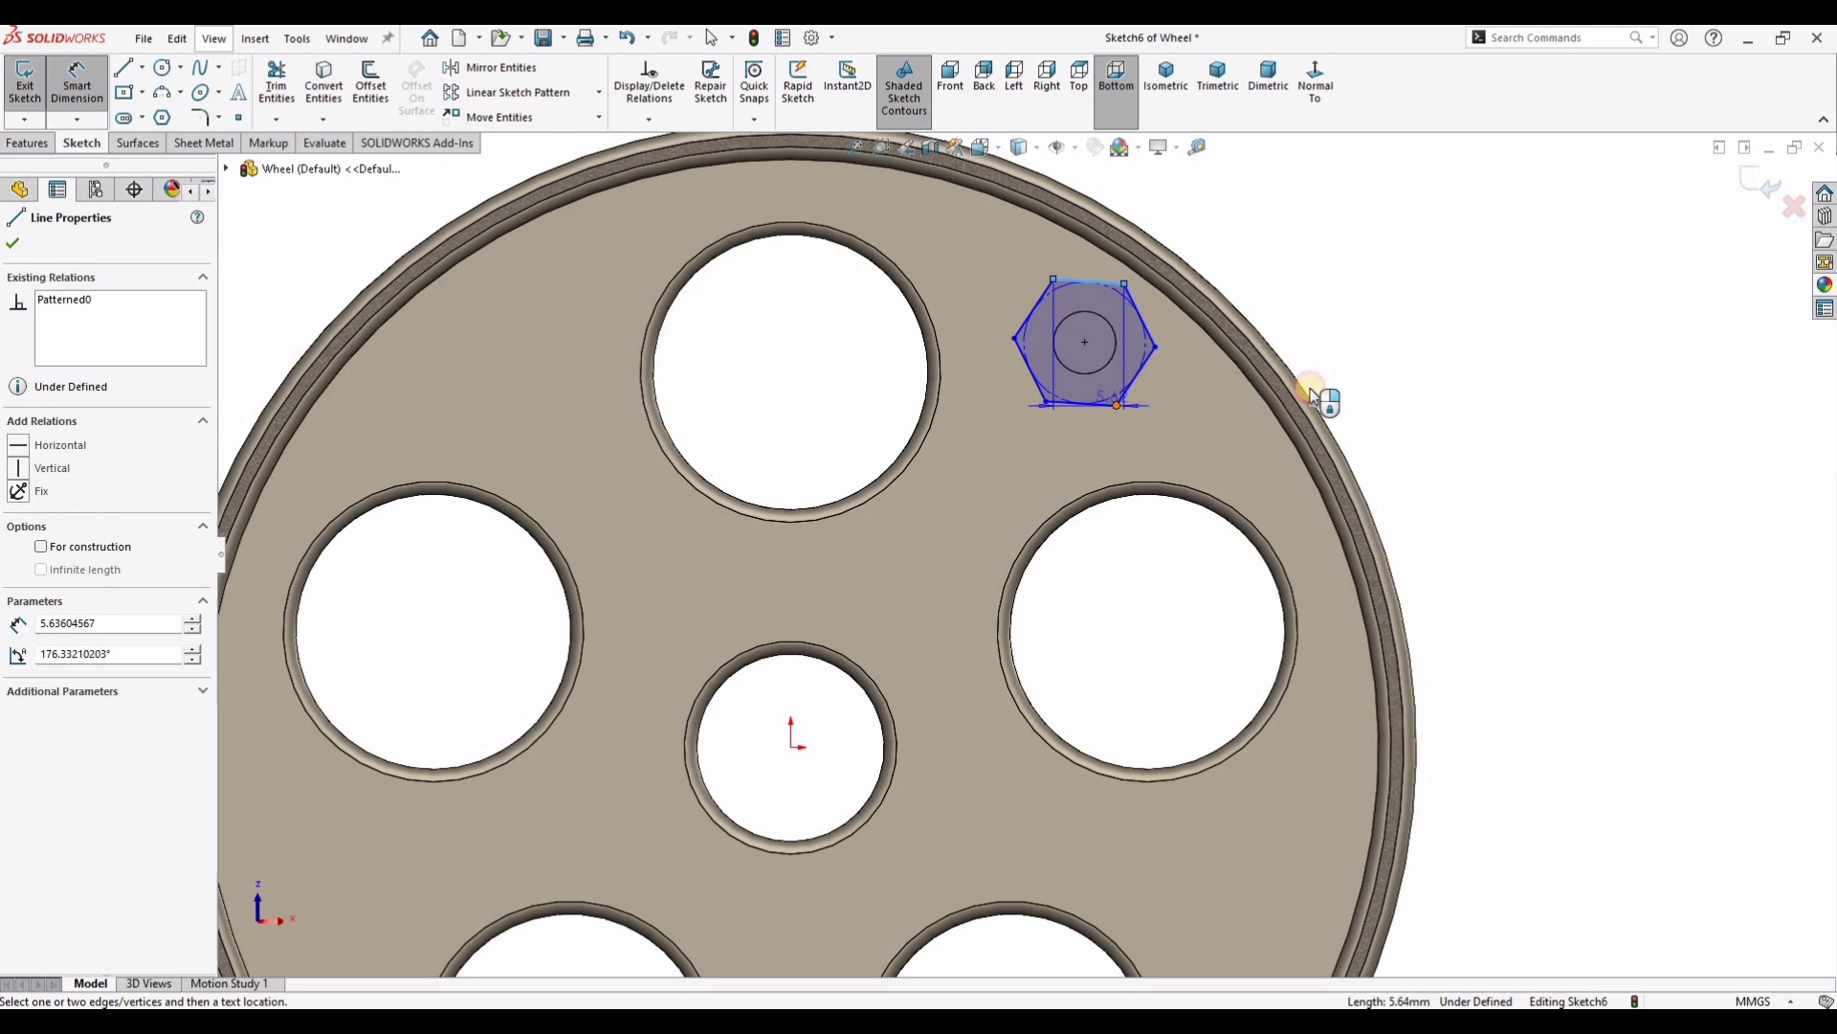
click(1379, 372)
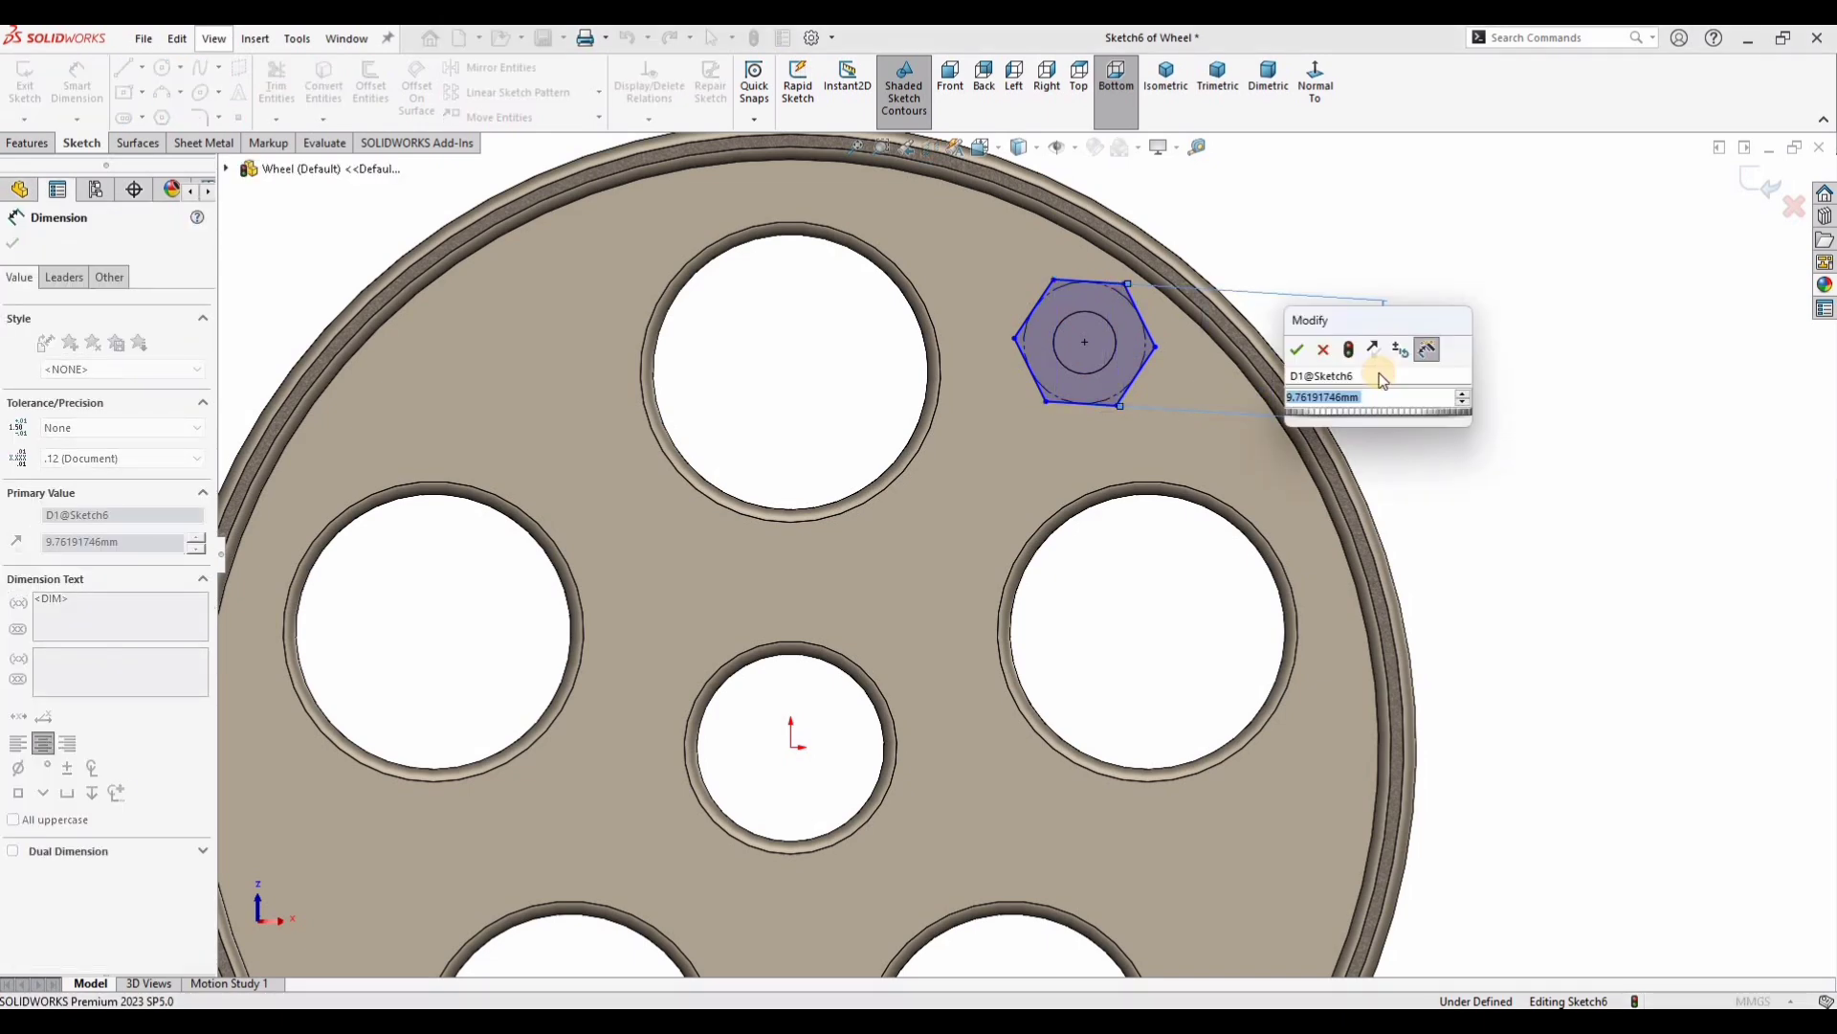
text(7)
key(Return)
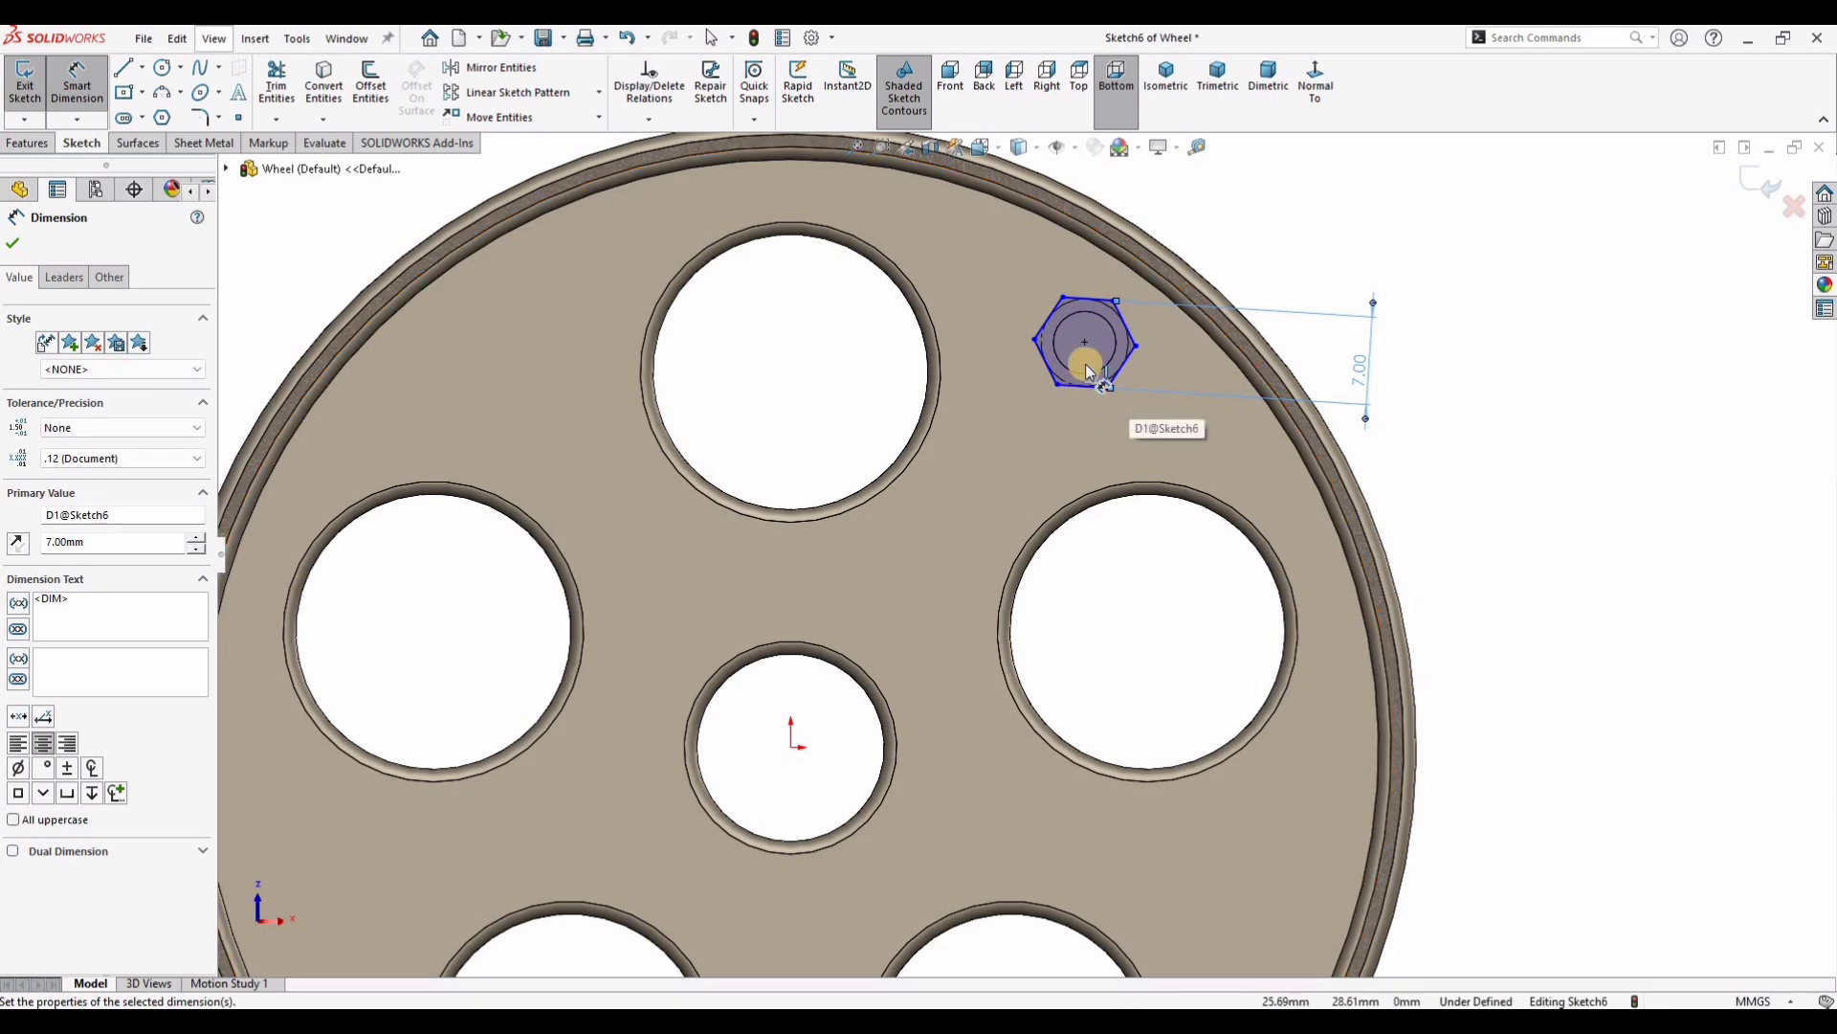
Step: Fully define the hexagon with a horizontal dimension between its lower-right corner and its centre, accepting the value as drawn
click(1108, 388)
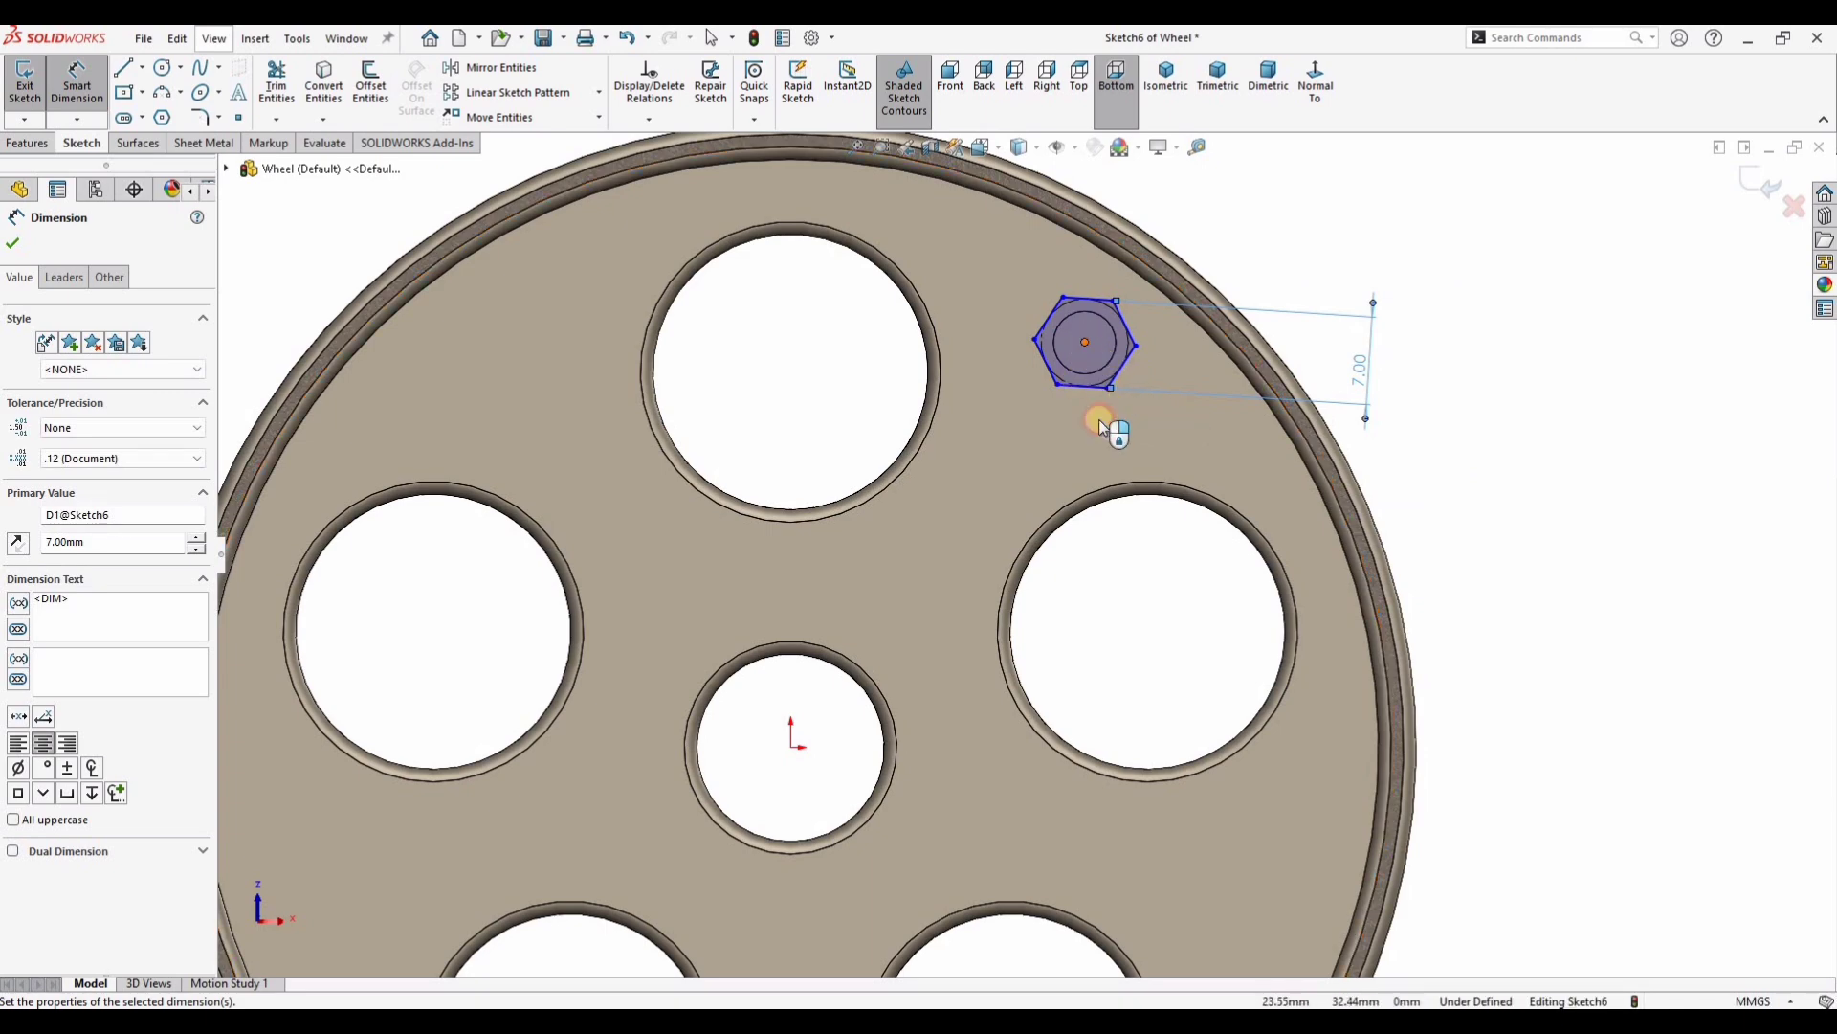
click(1084, 342)
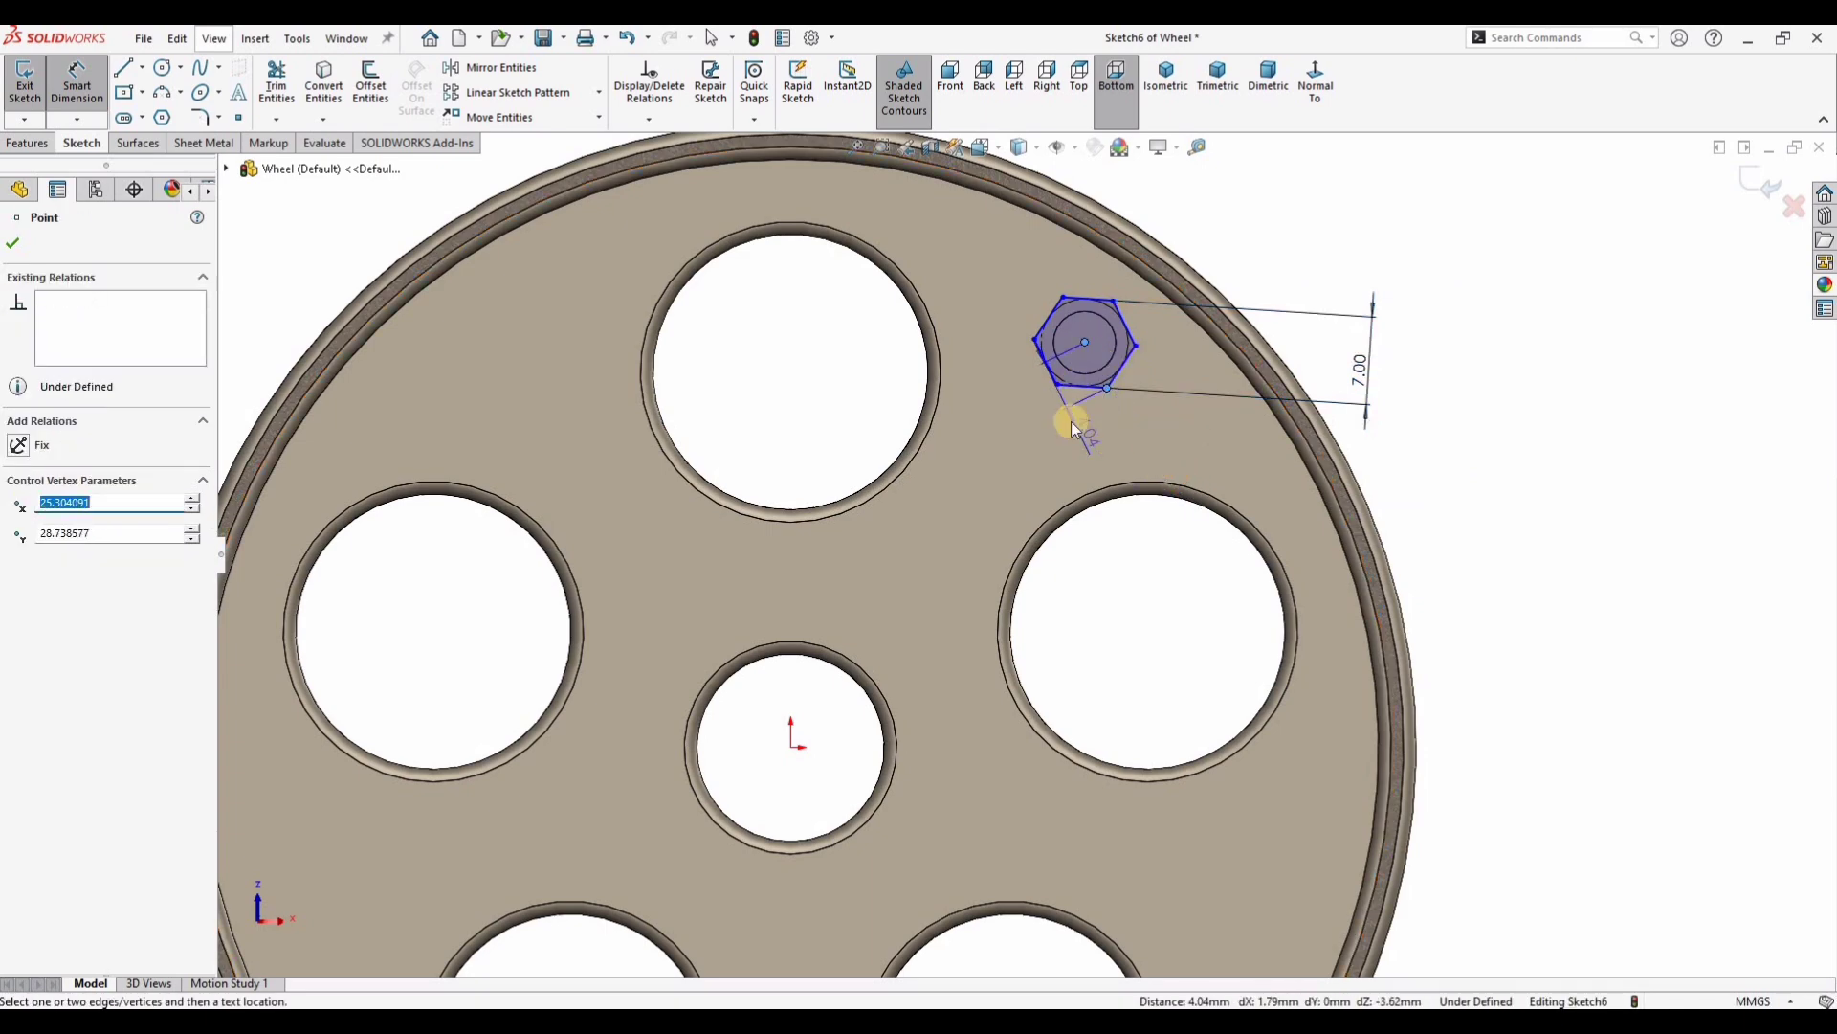
click(1016, 416)
click(996, 420)
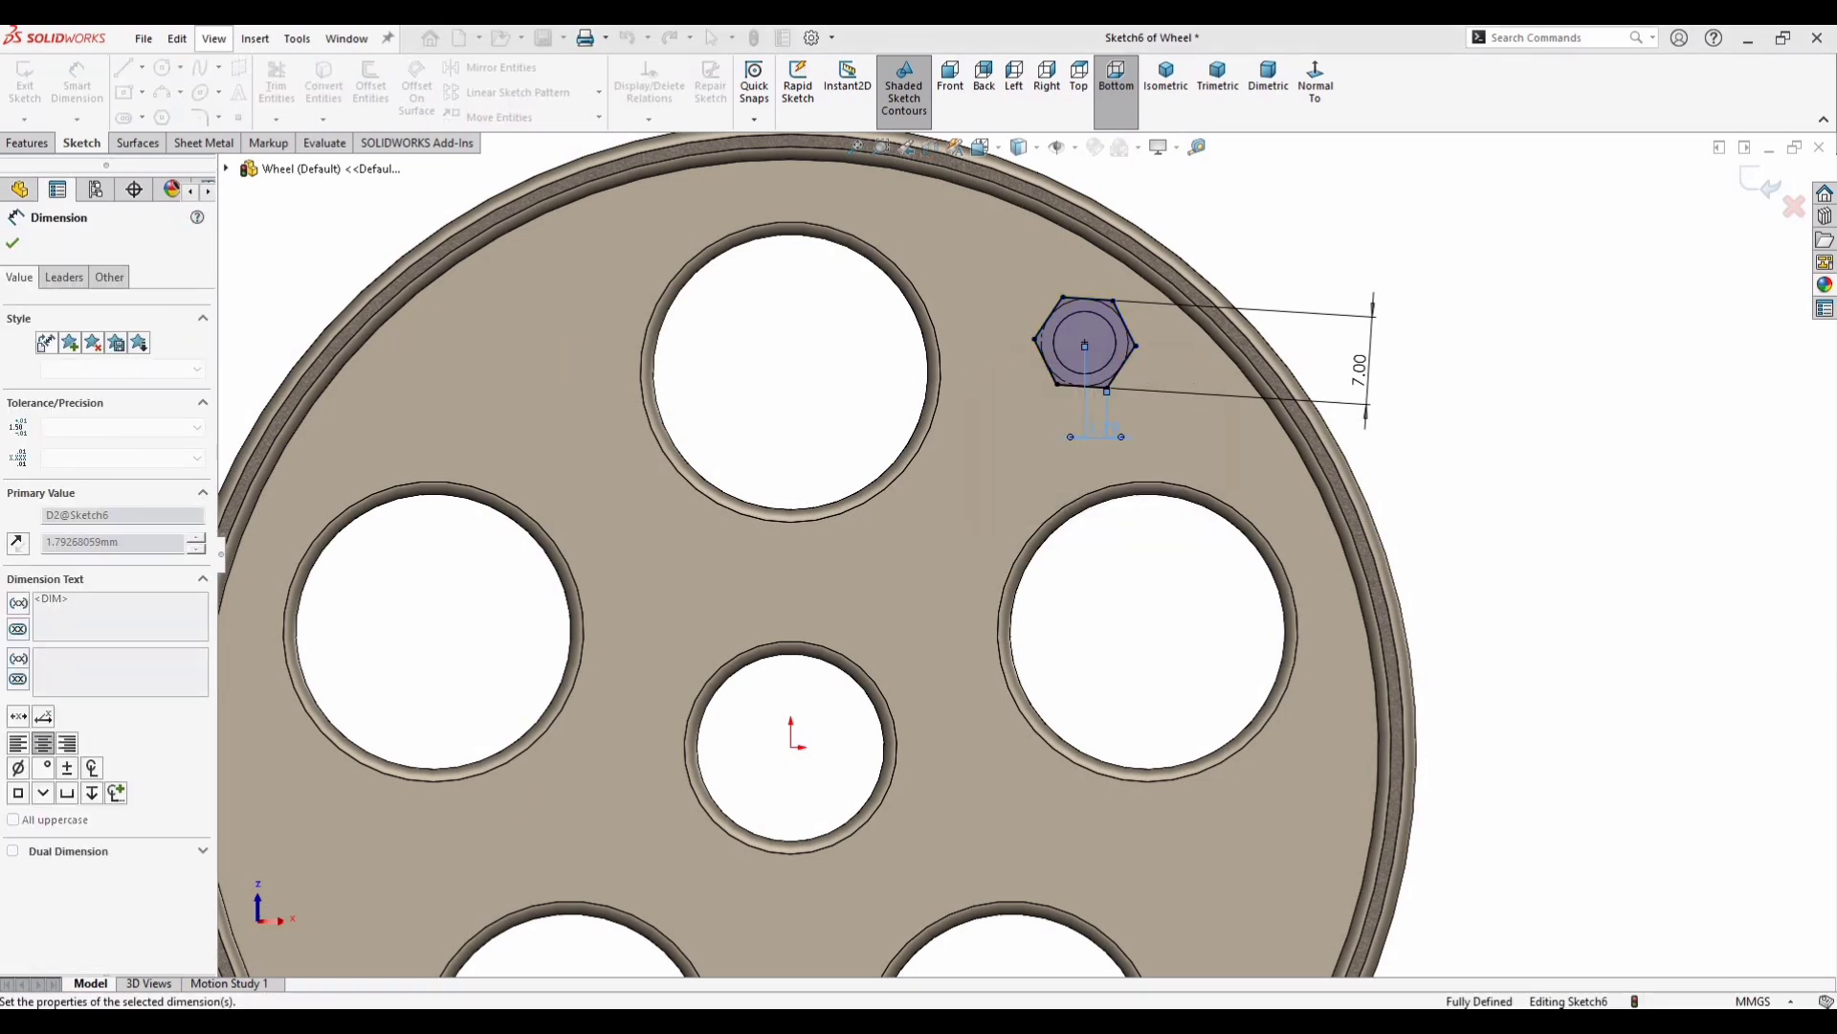
click(14, 239)
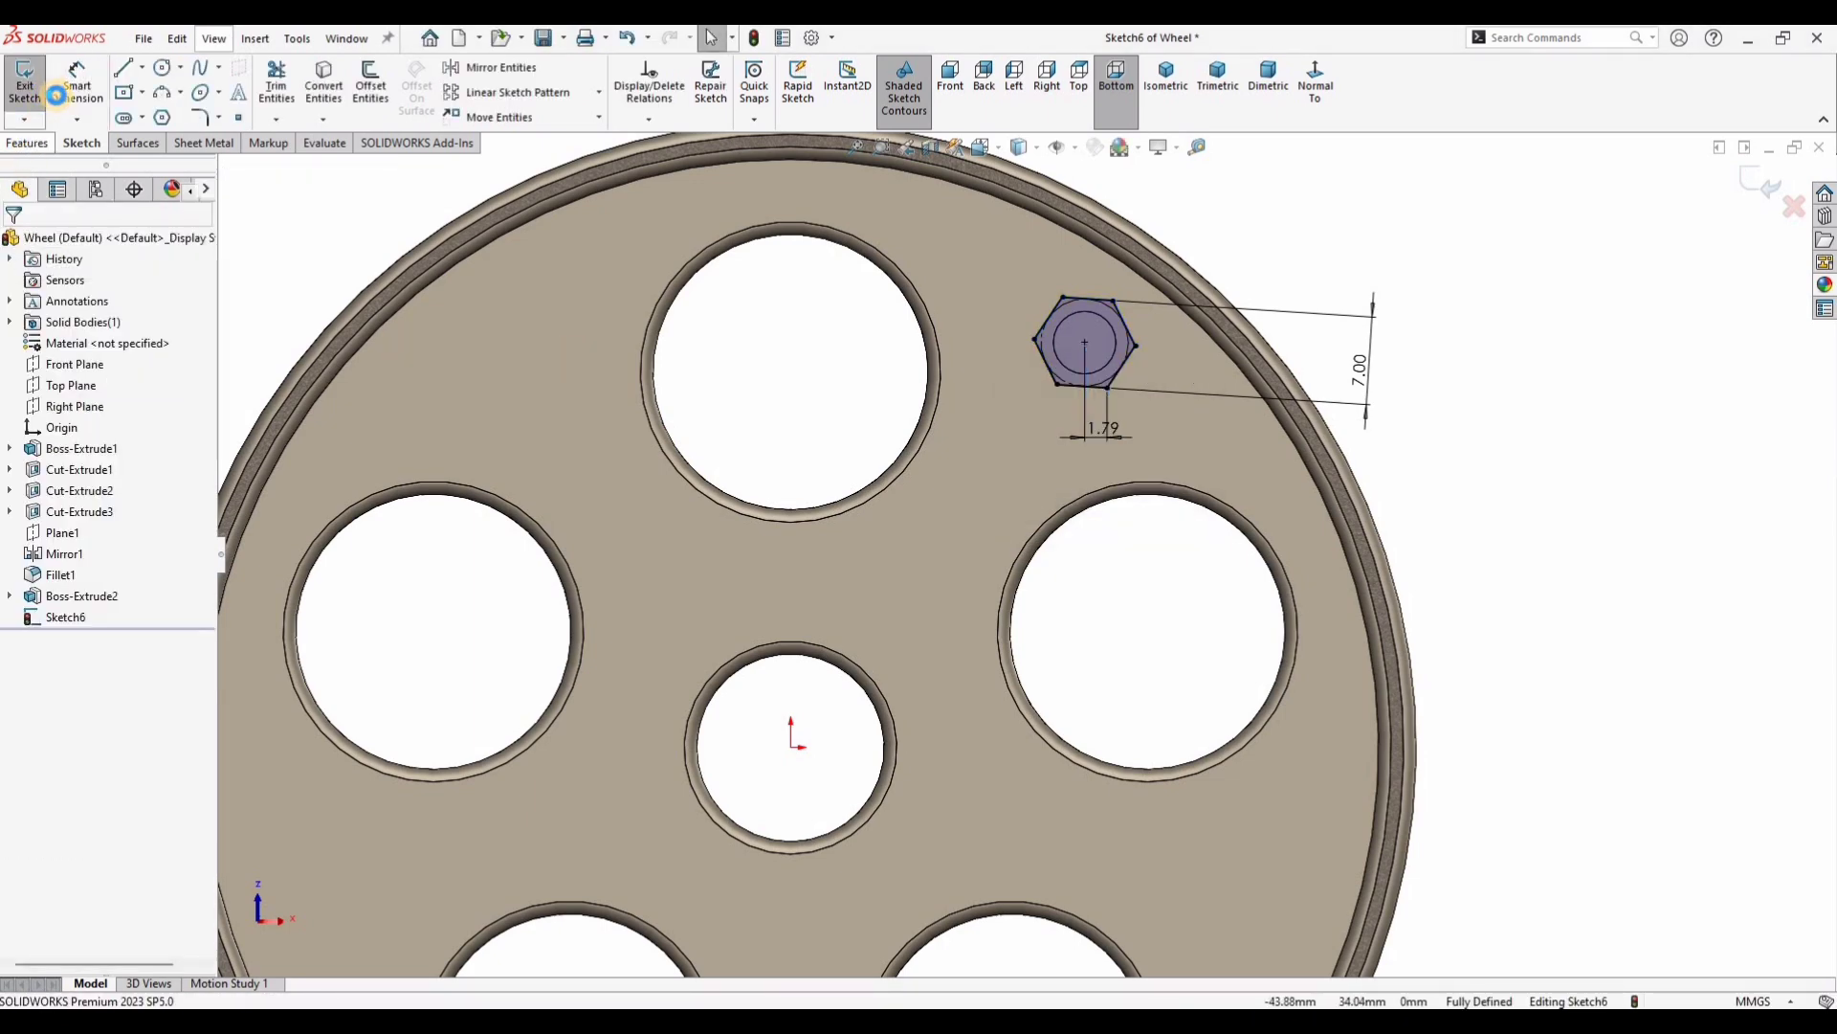
Step: Extrude the hexagon 3 mm to form a bolt head on the pin's end
click(27, 142)
click(33, 81)
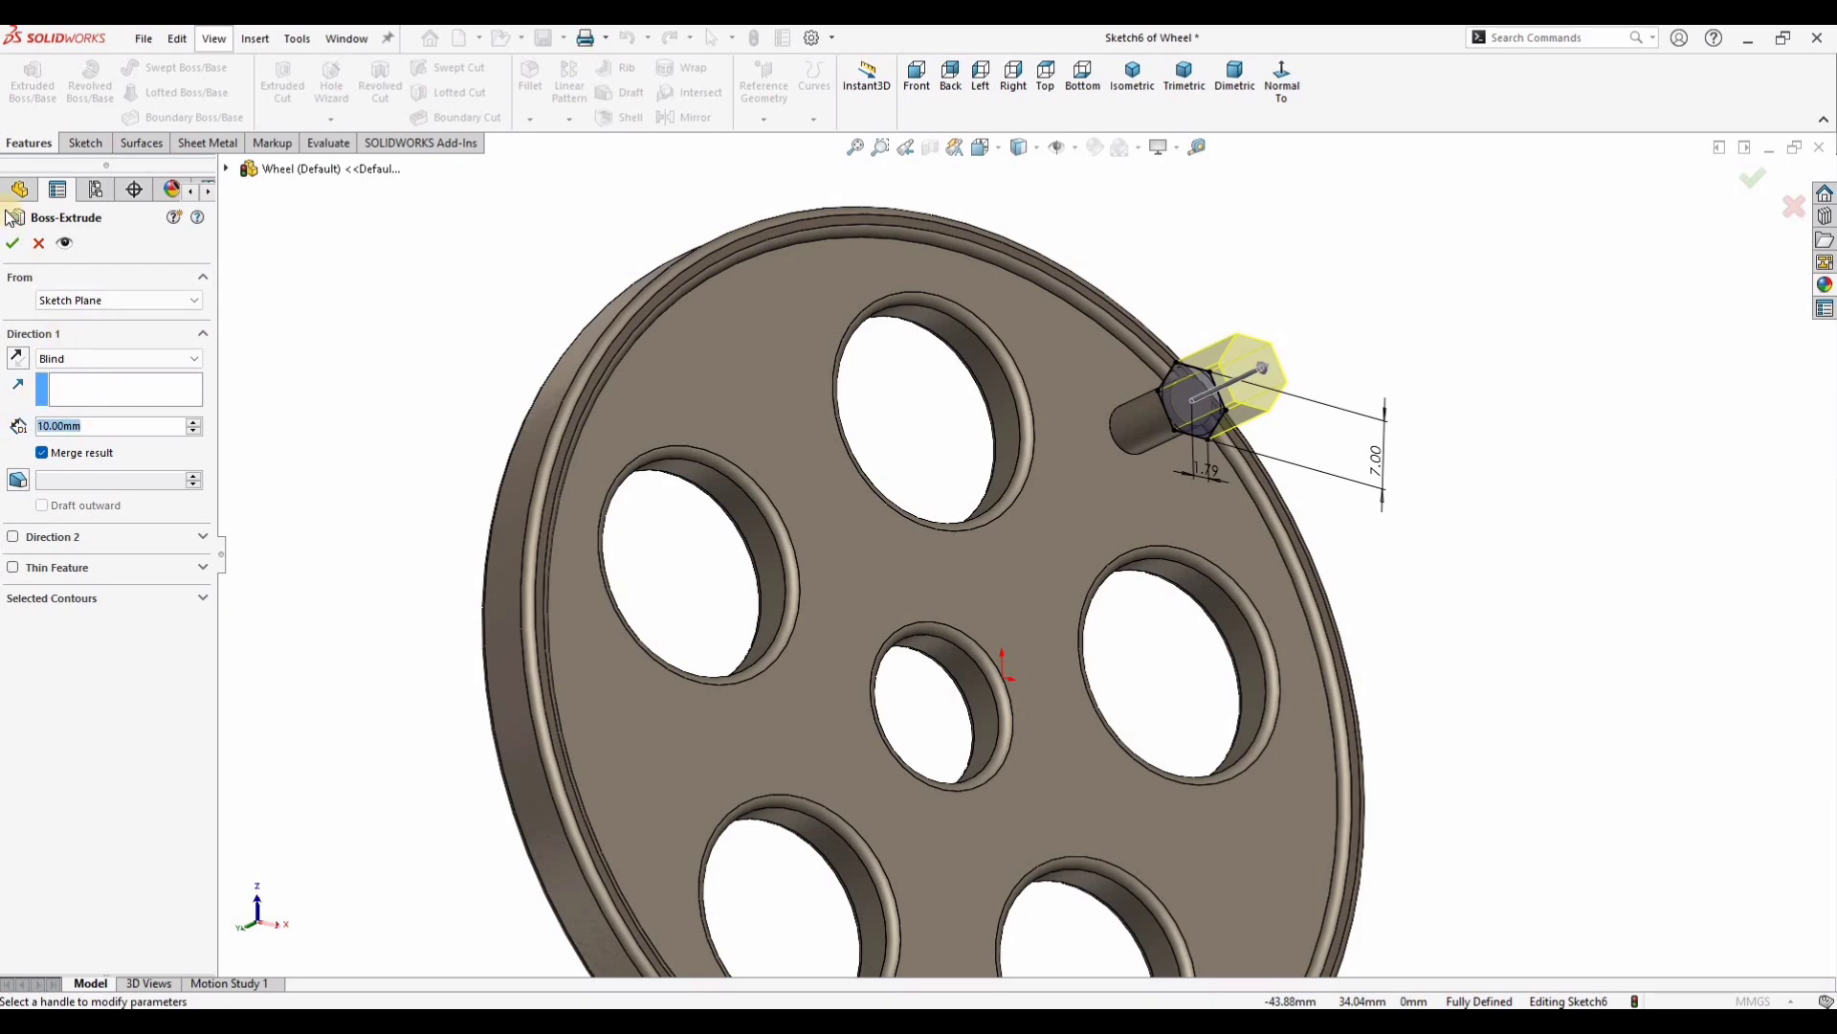
text(3)
key(Return)
Step: Save the Wheel part and close it to return to the assembly
middle_drag(1003, 604, 823, 427)
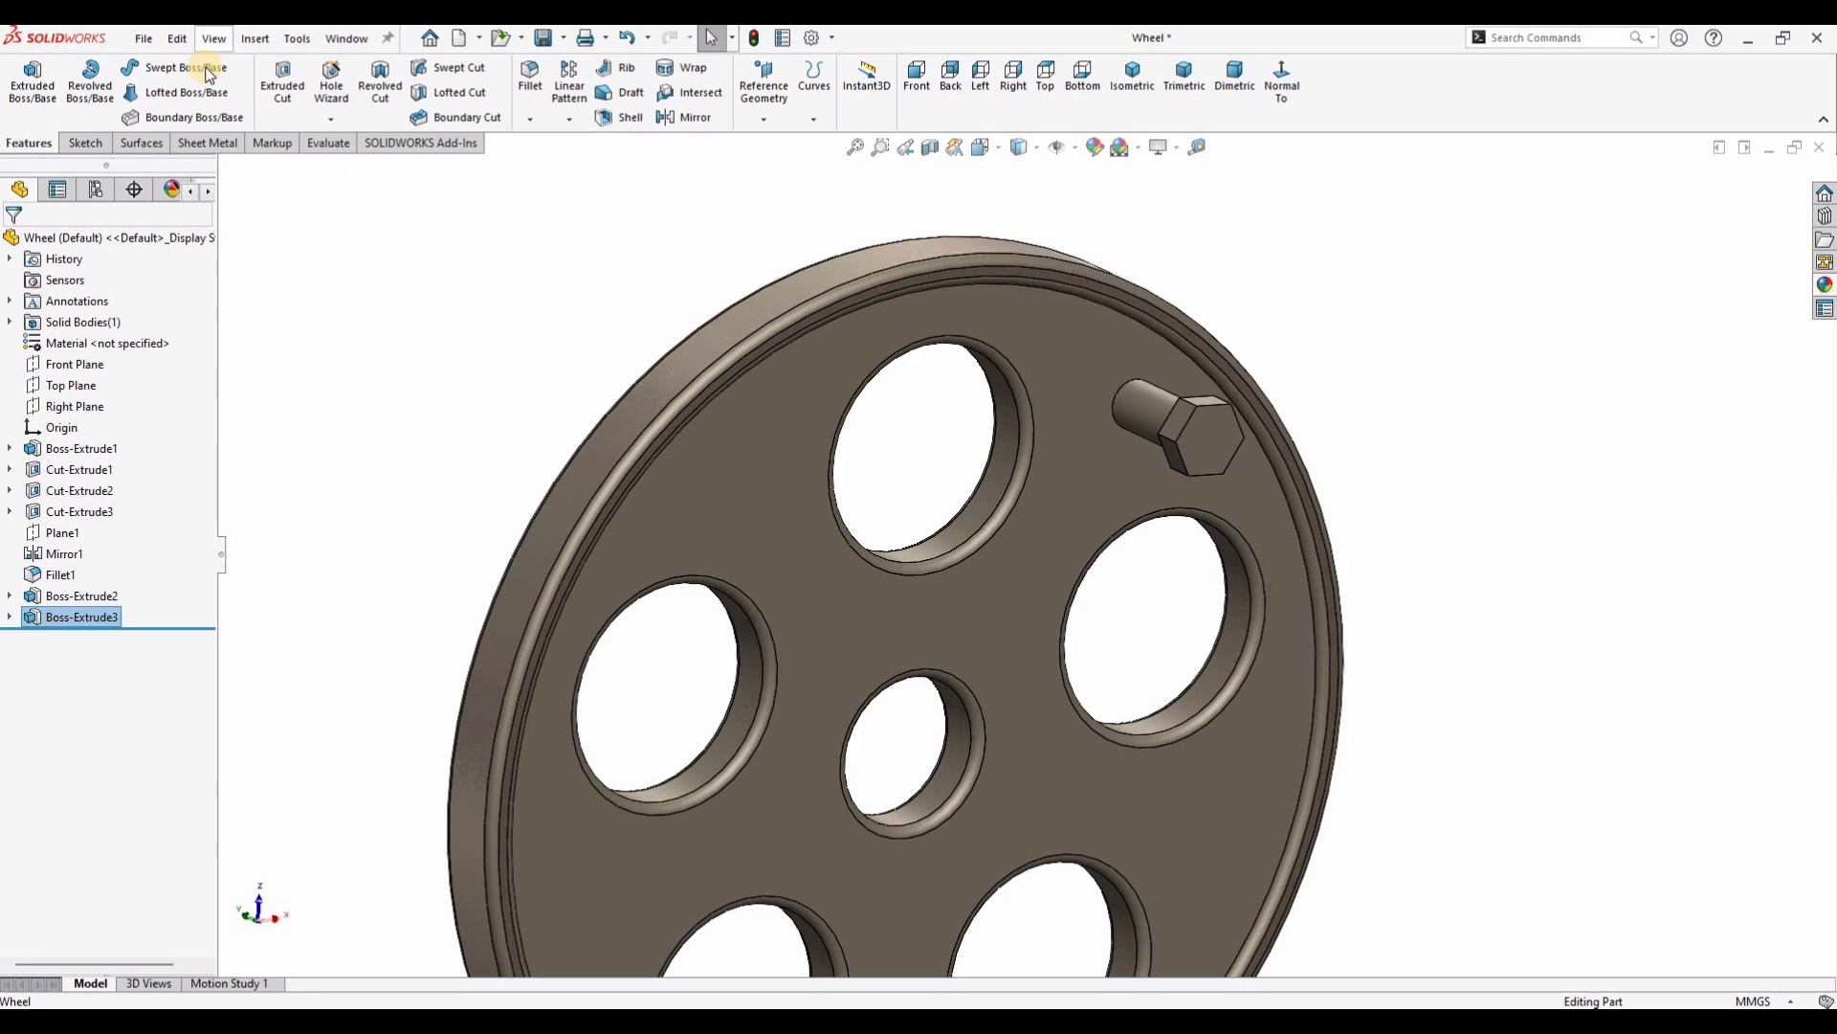
click(146, 40)
click(182, 249)
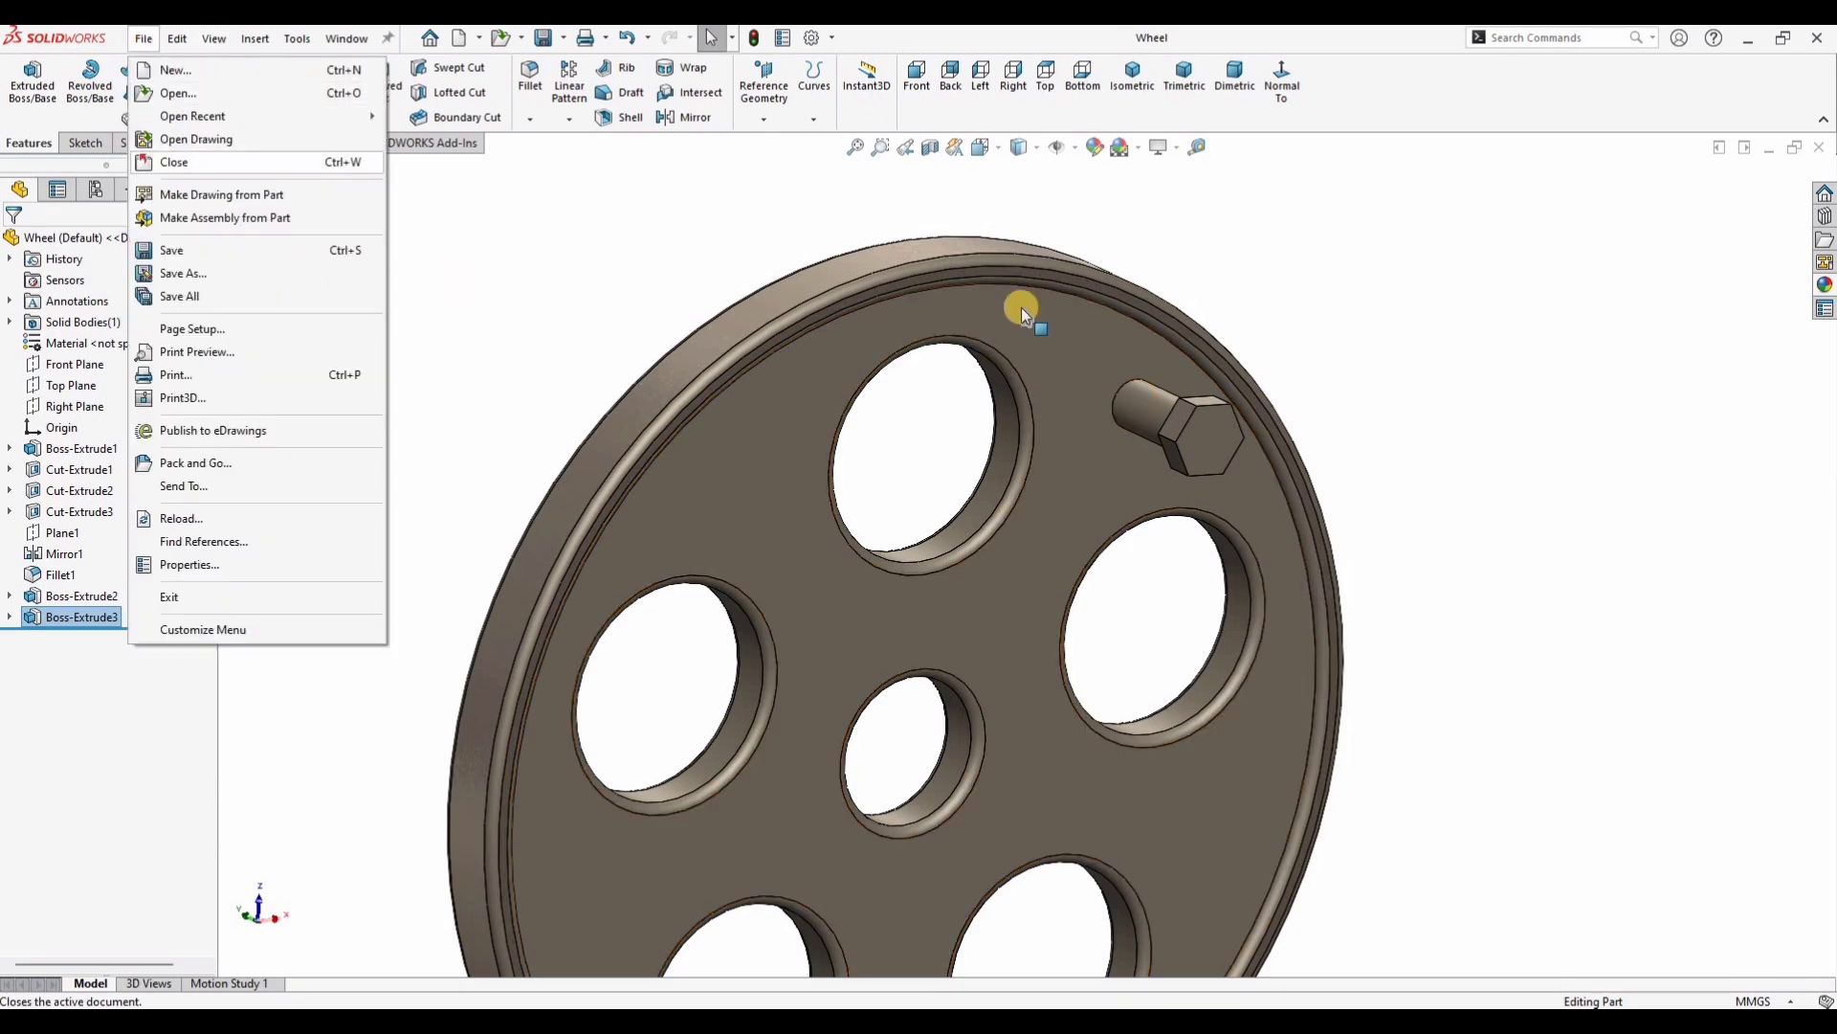
click(1816, 152)
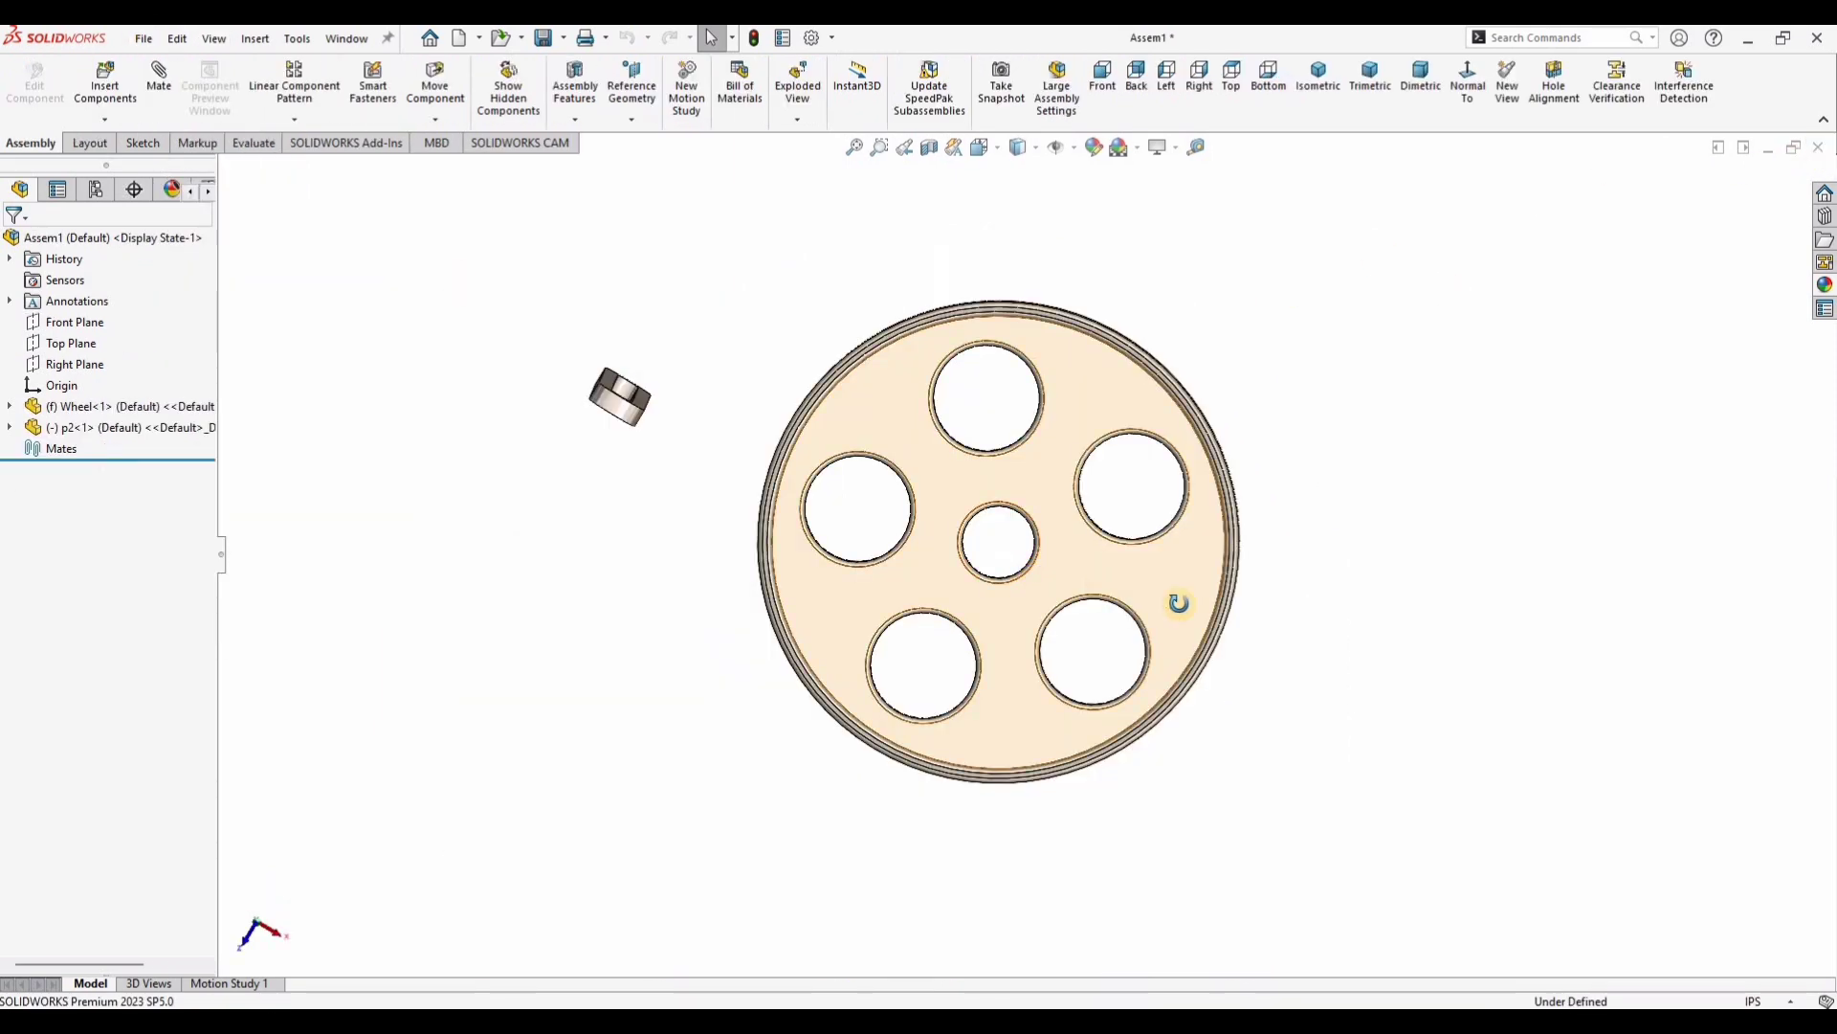
Step: Add a mechanical Slot mate with the Free constraint between the wheel pin's cylindrical face and the inner slot face of p2
middle_drag(1177, 603, 389, 197)
click(156, 76)
click(1081, 450)
middle_drag(1126, 507, 1098, 444)
scroll(1099, 445, down, 2)
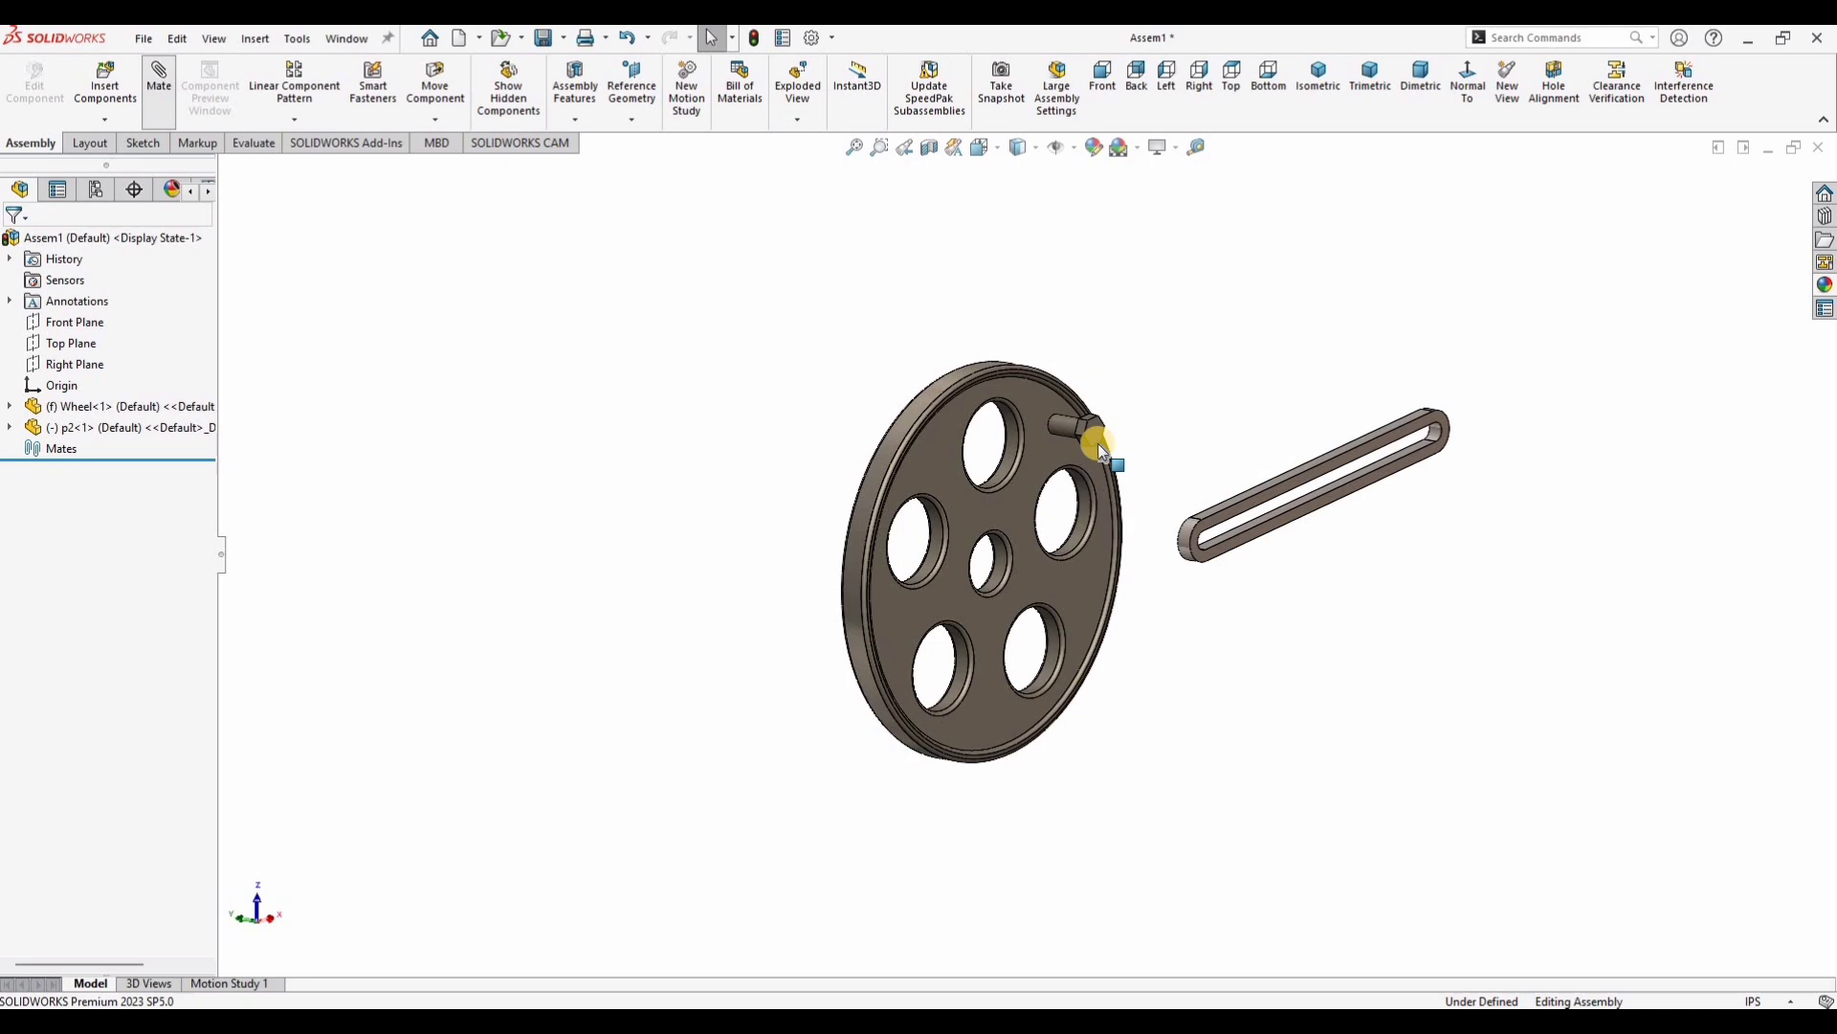
click(159, 301)
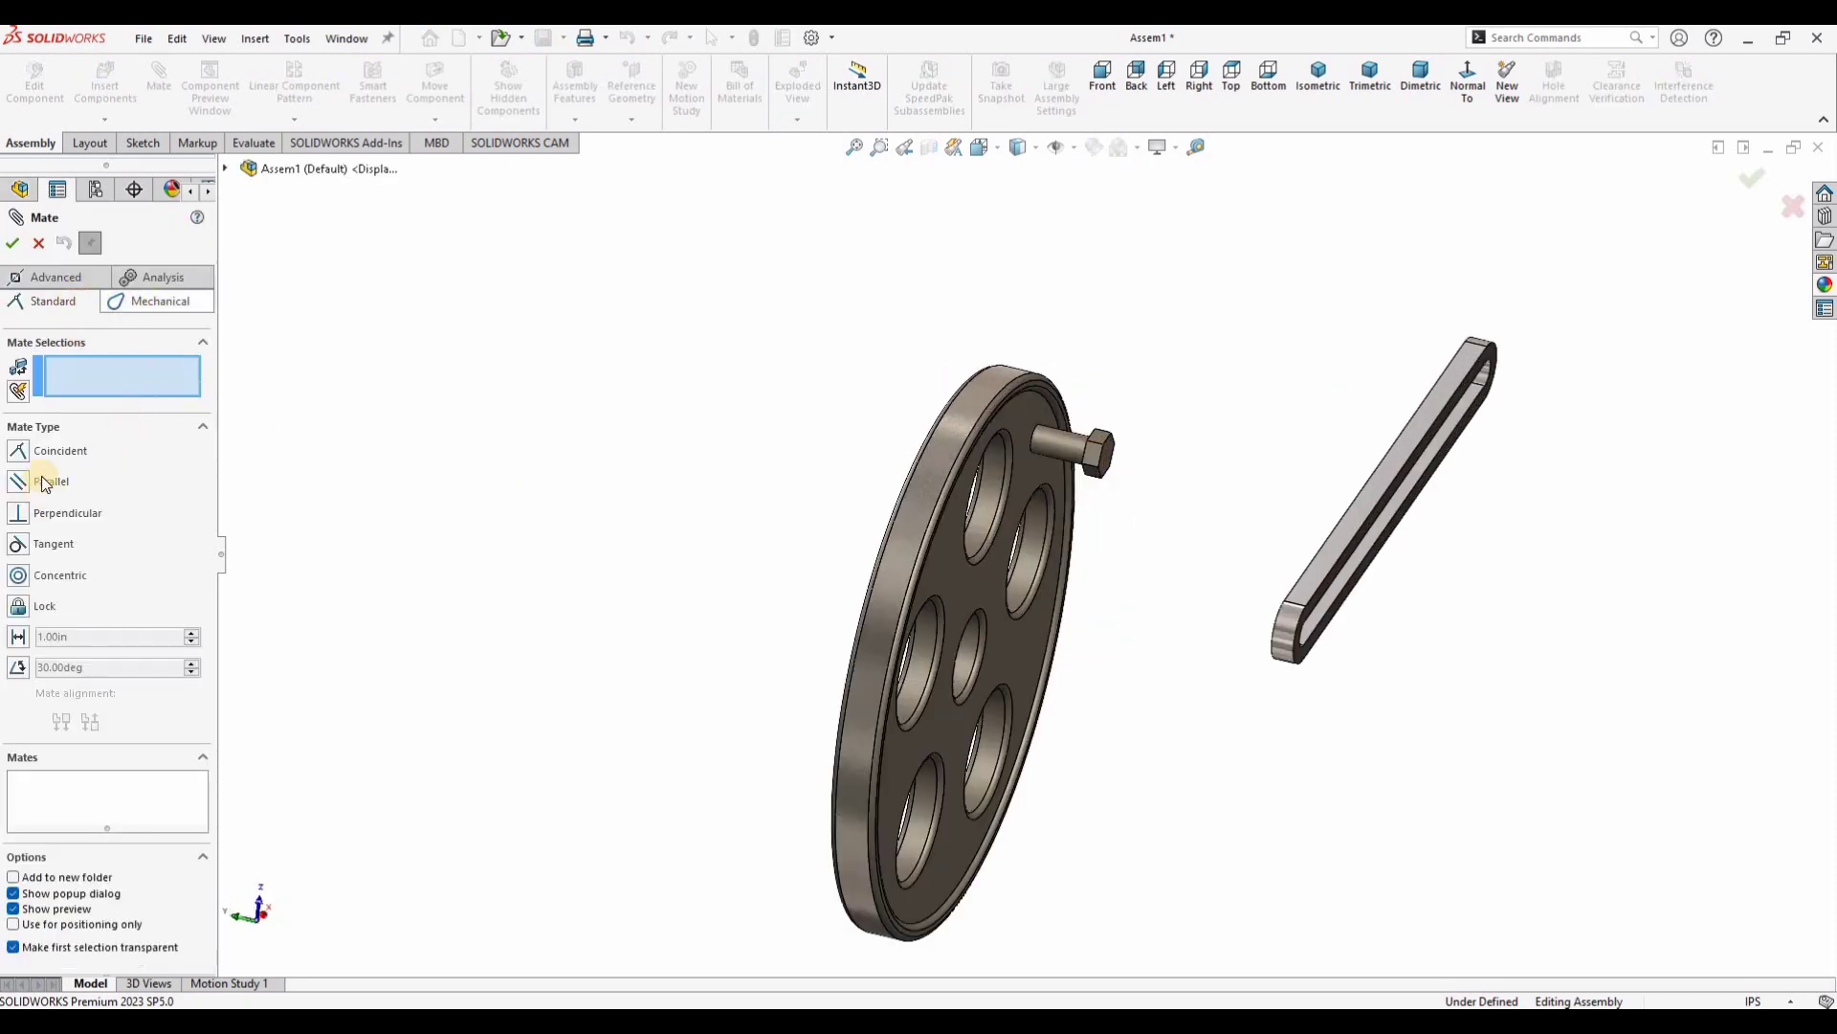
click(50, 480)
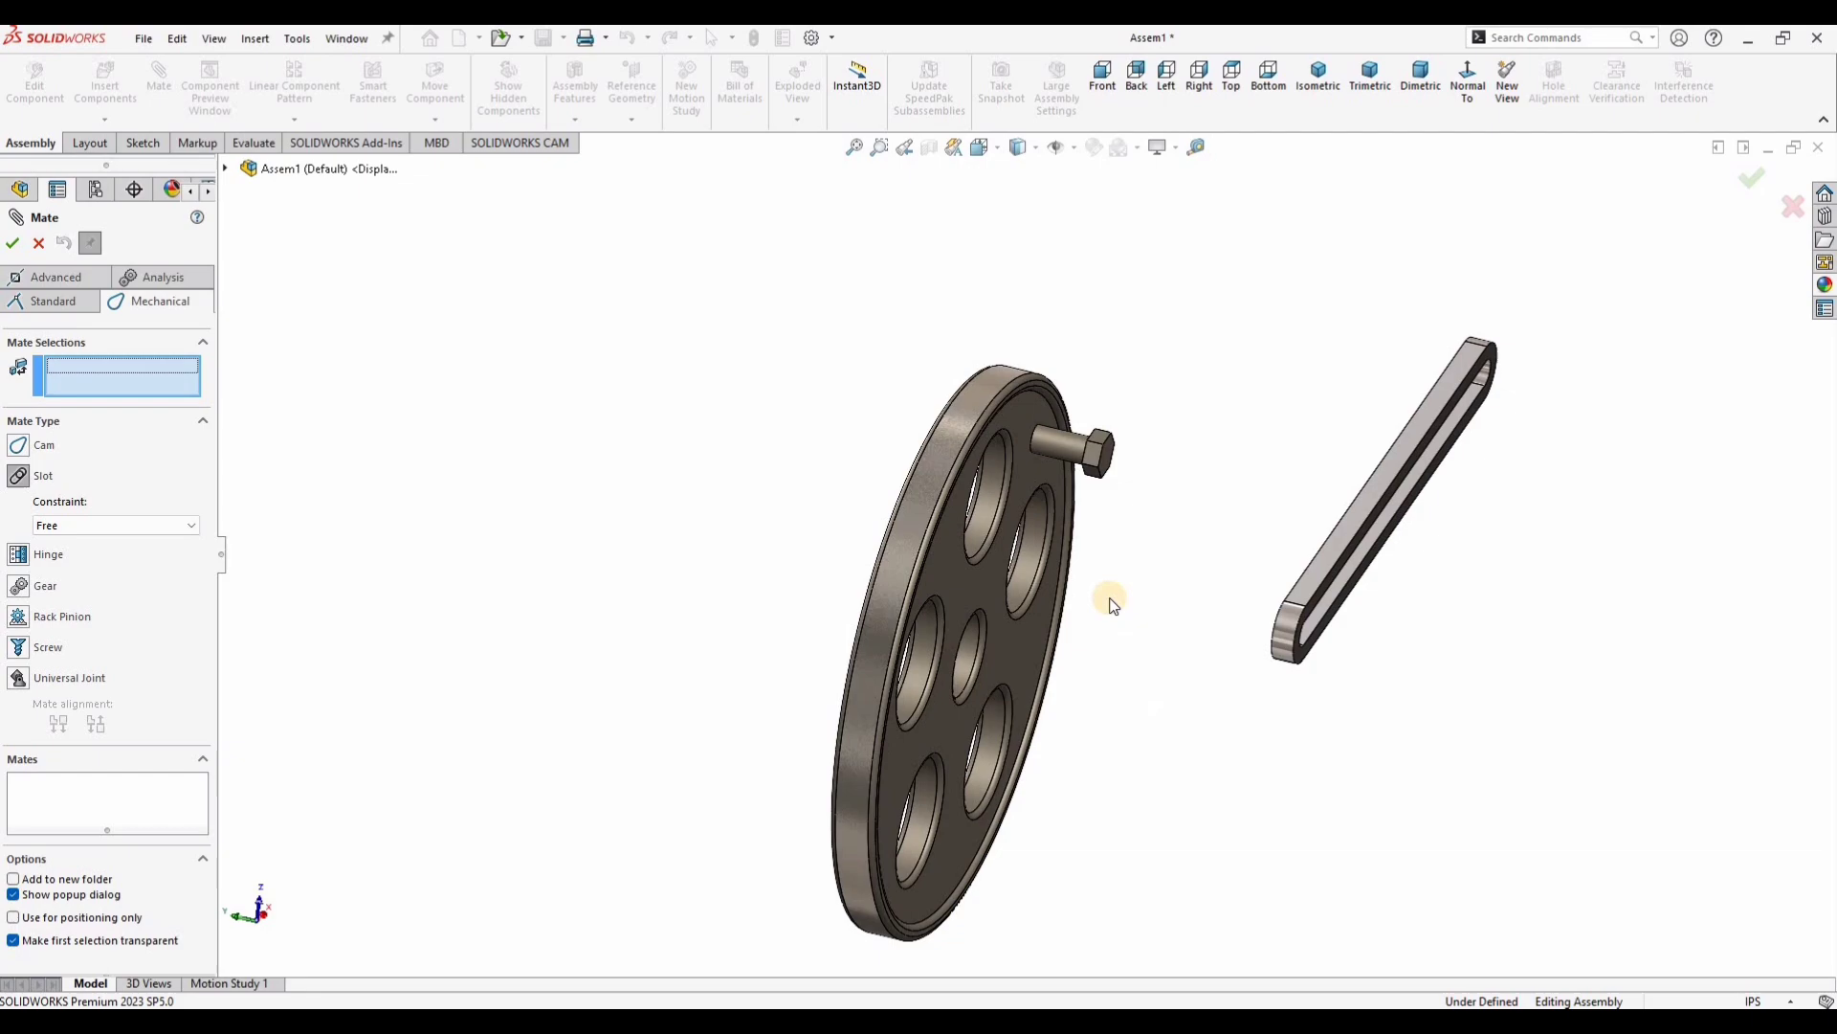
middle_drag(1052, 331, 1041, 339)
scroll(1041, 338, down, 1)
scroll(1100, 555, down, 2)
click(1044, 327)
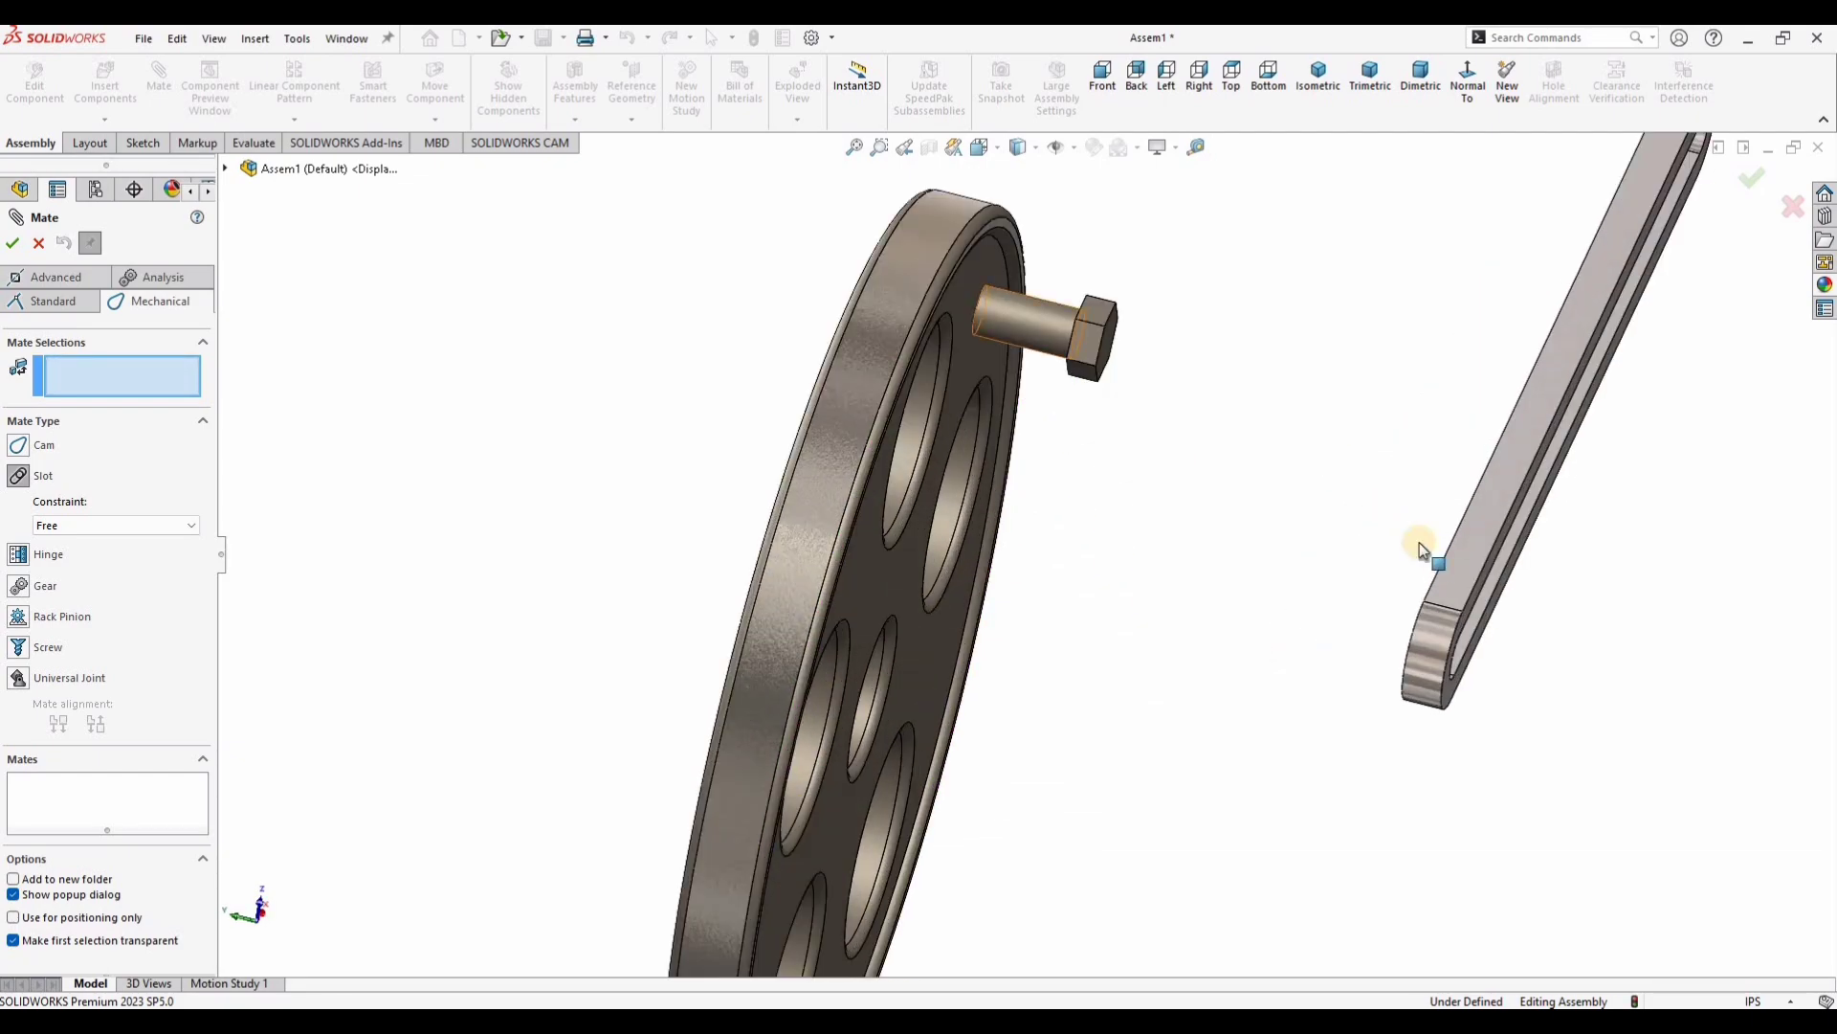
middle_drag(1503, 700, 1536, 762)
middle_drag(1148, 553, 1087, 537)
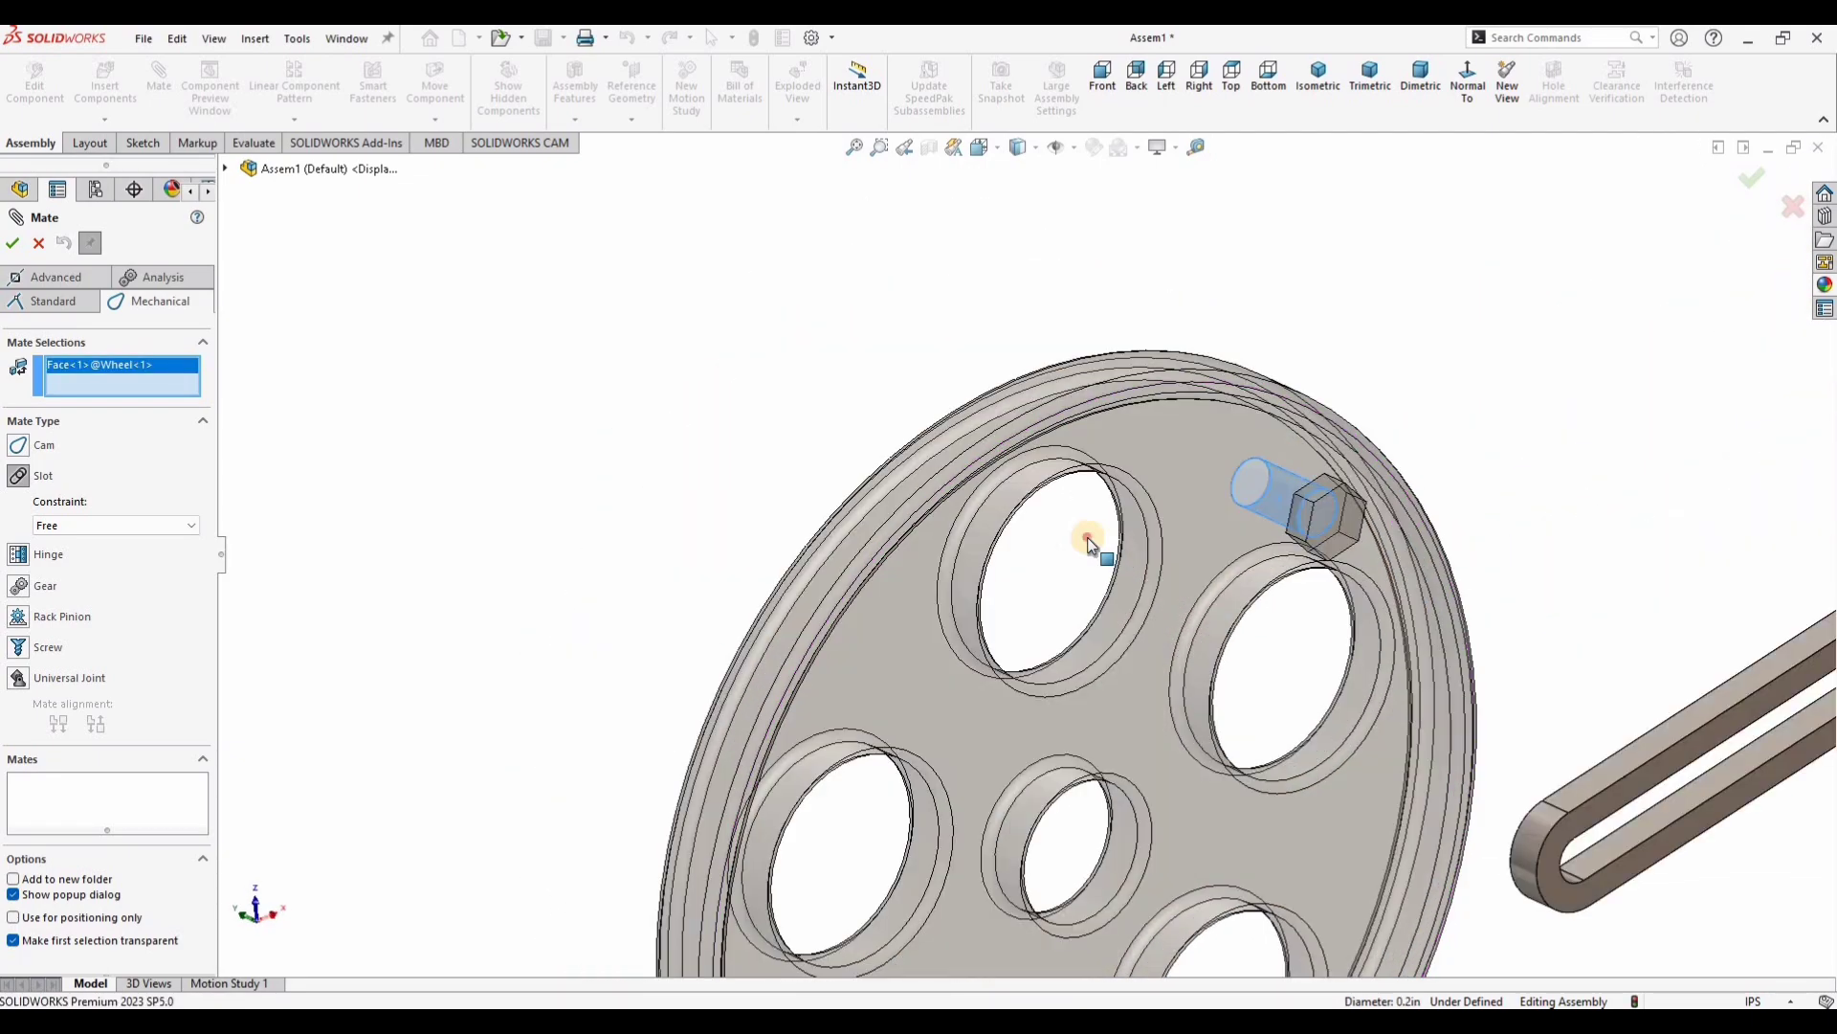
scroll(1627, 823, down, 2)
ctrl+middle_drag(1627, 823, 982, 555)
click(1013, 530)
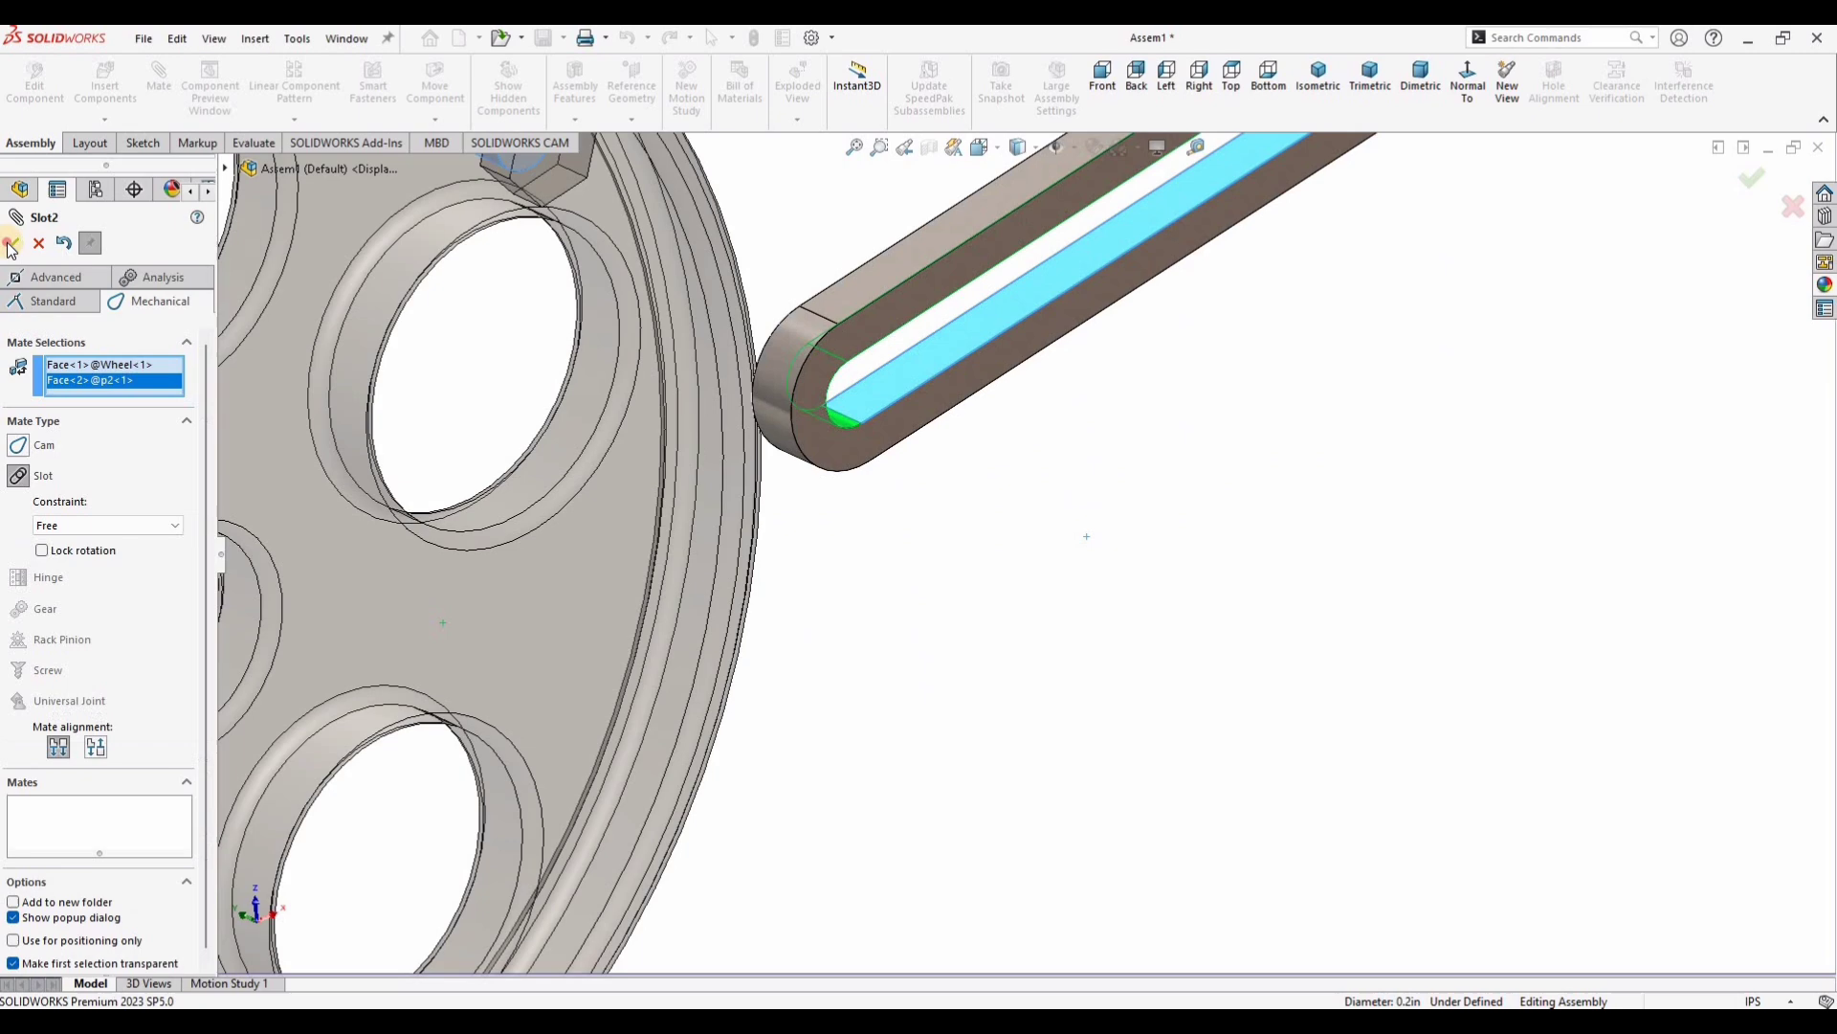
right_click(915, 511)
Step: Move the slotted link p2 along the wheel pin to check its fit, and end the Mate command
scroll(915, 511, up, 3)
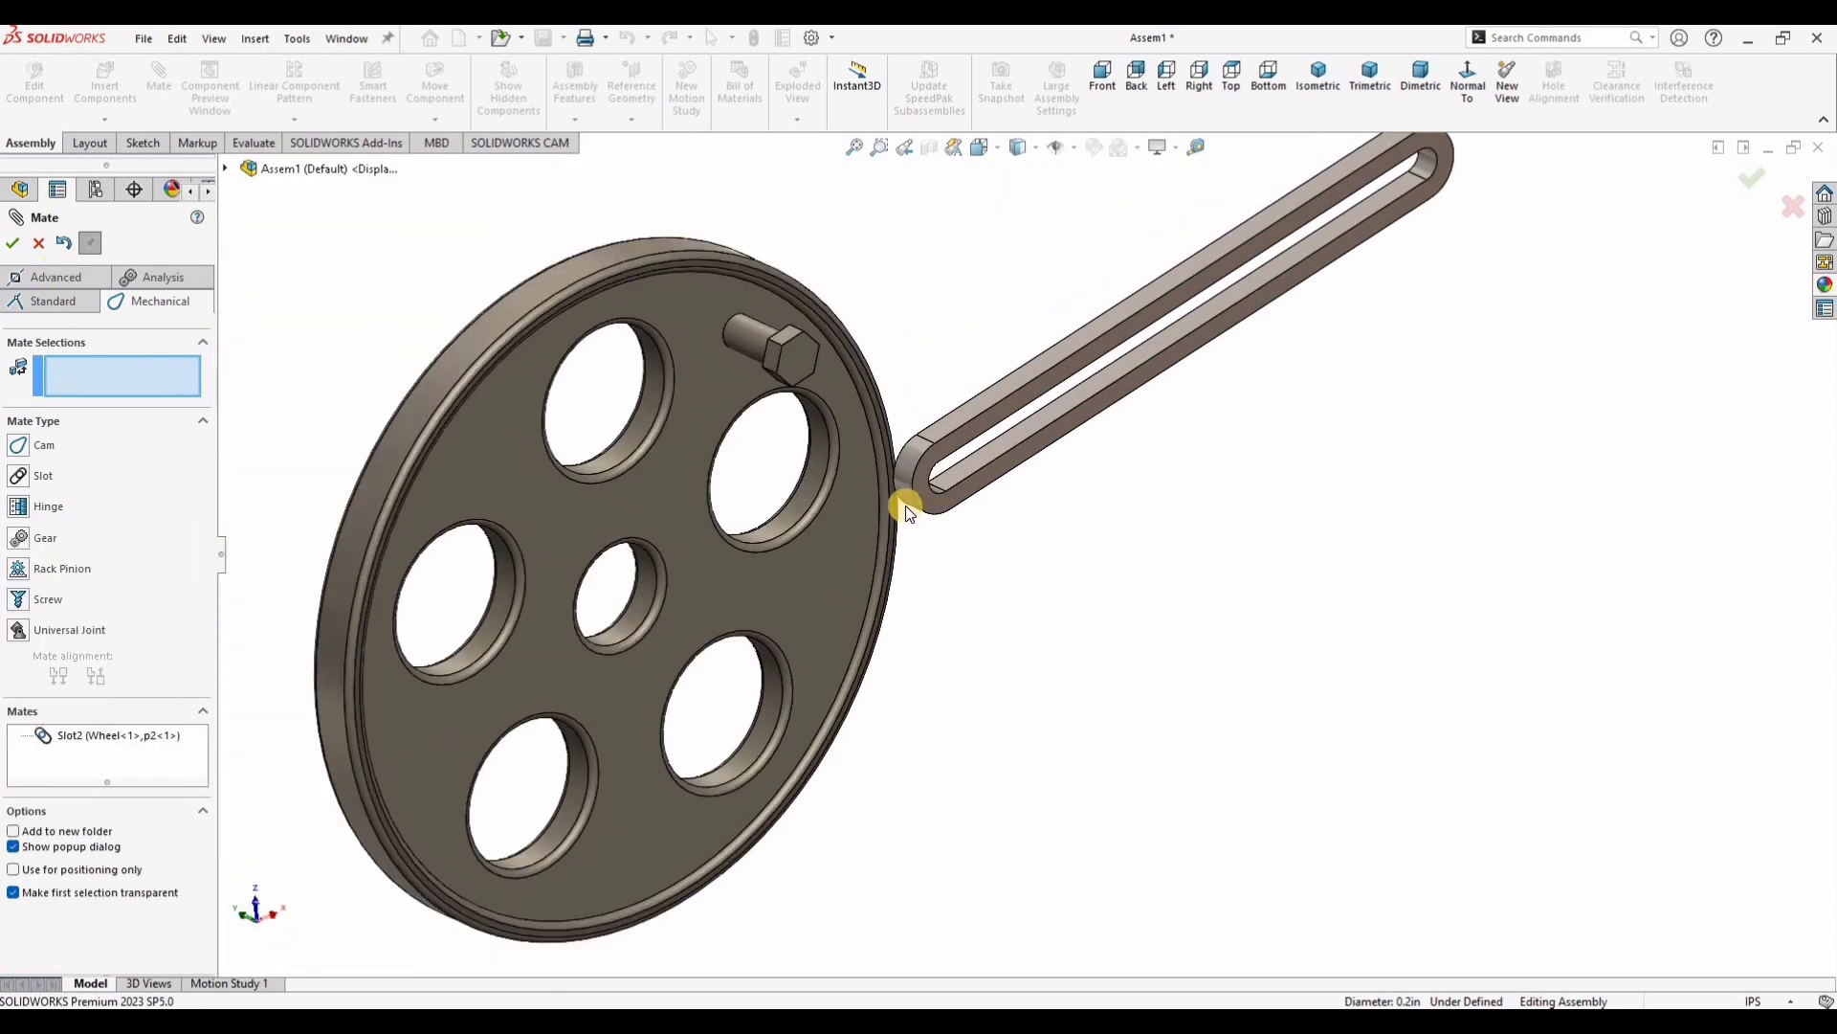
middle_drag(903, 496, 948, 421)
scroll(946, 382, up, 1)
scroll(946, 354, down, 3)
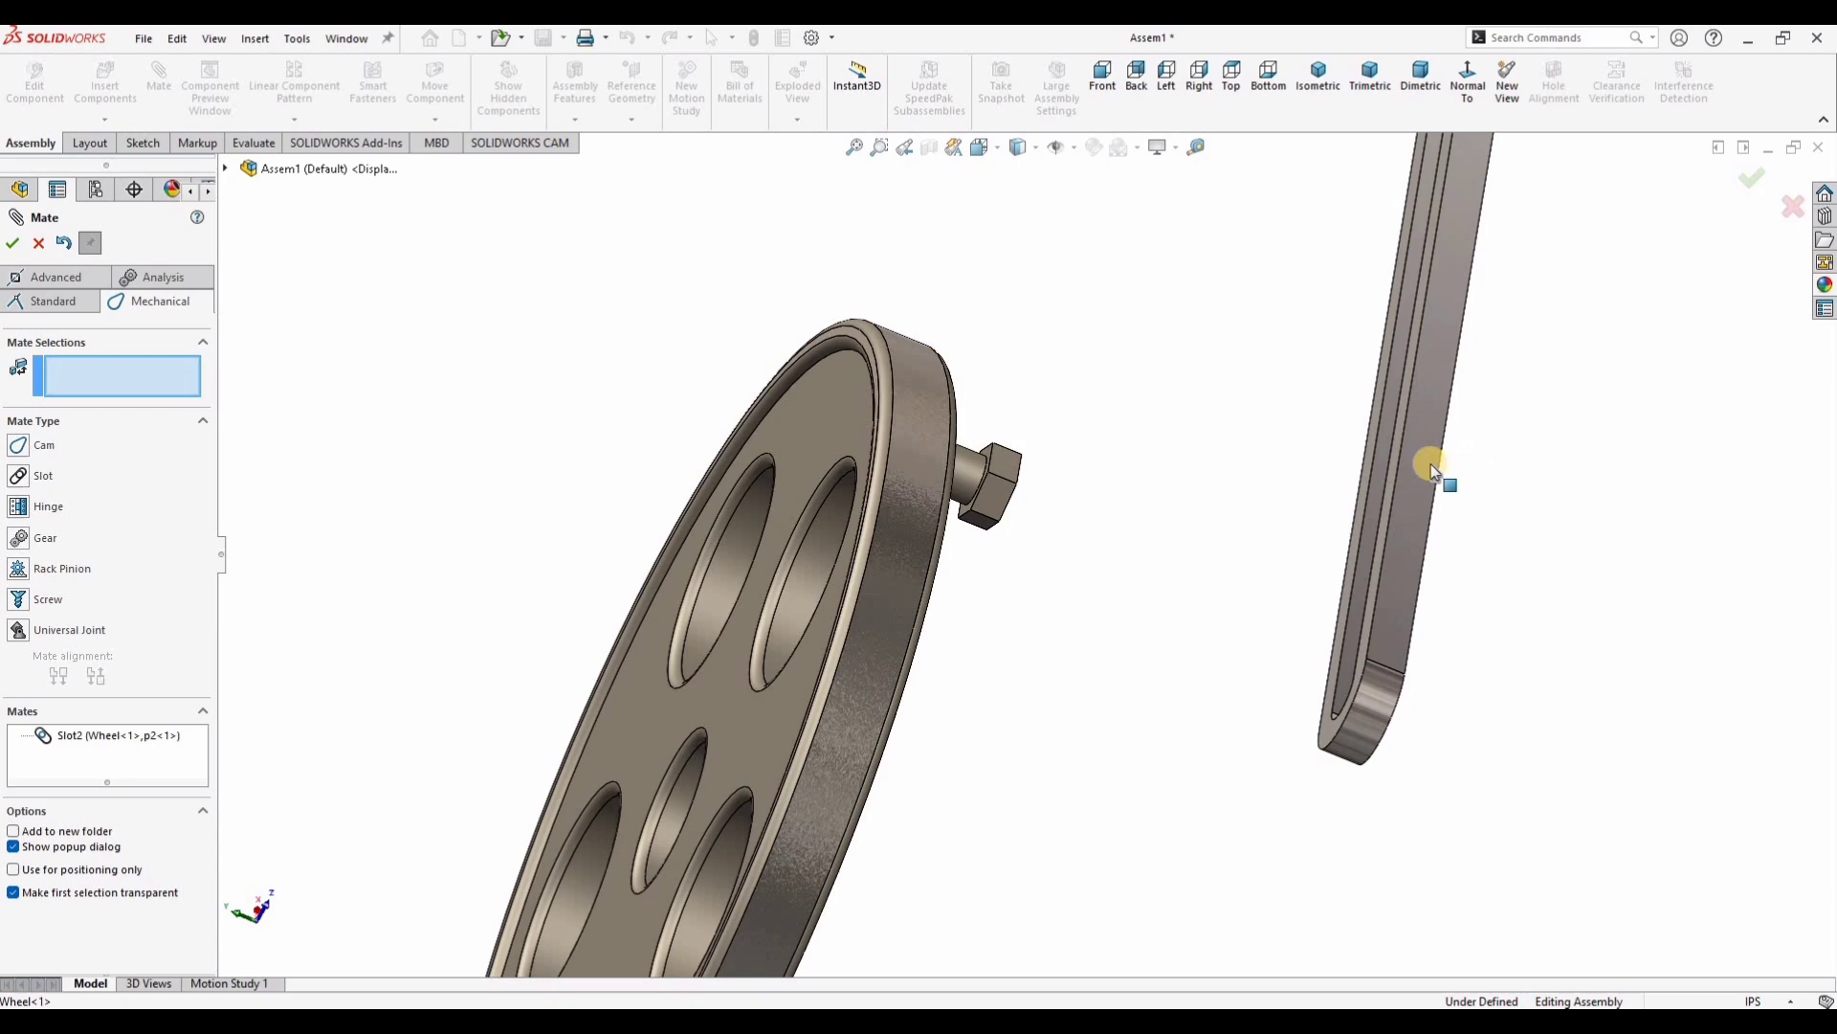
drag(1417, 459, 842, 406)
middle_drag(1074, 513, 183, 98)
click(576, 340)
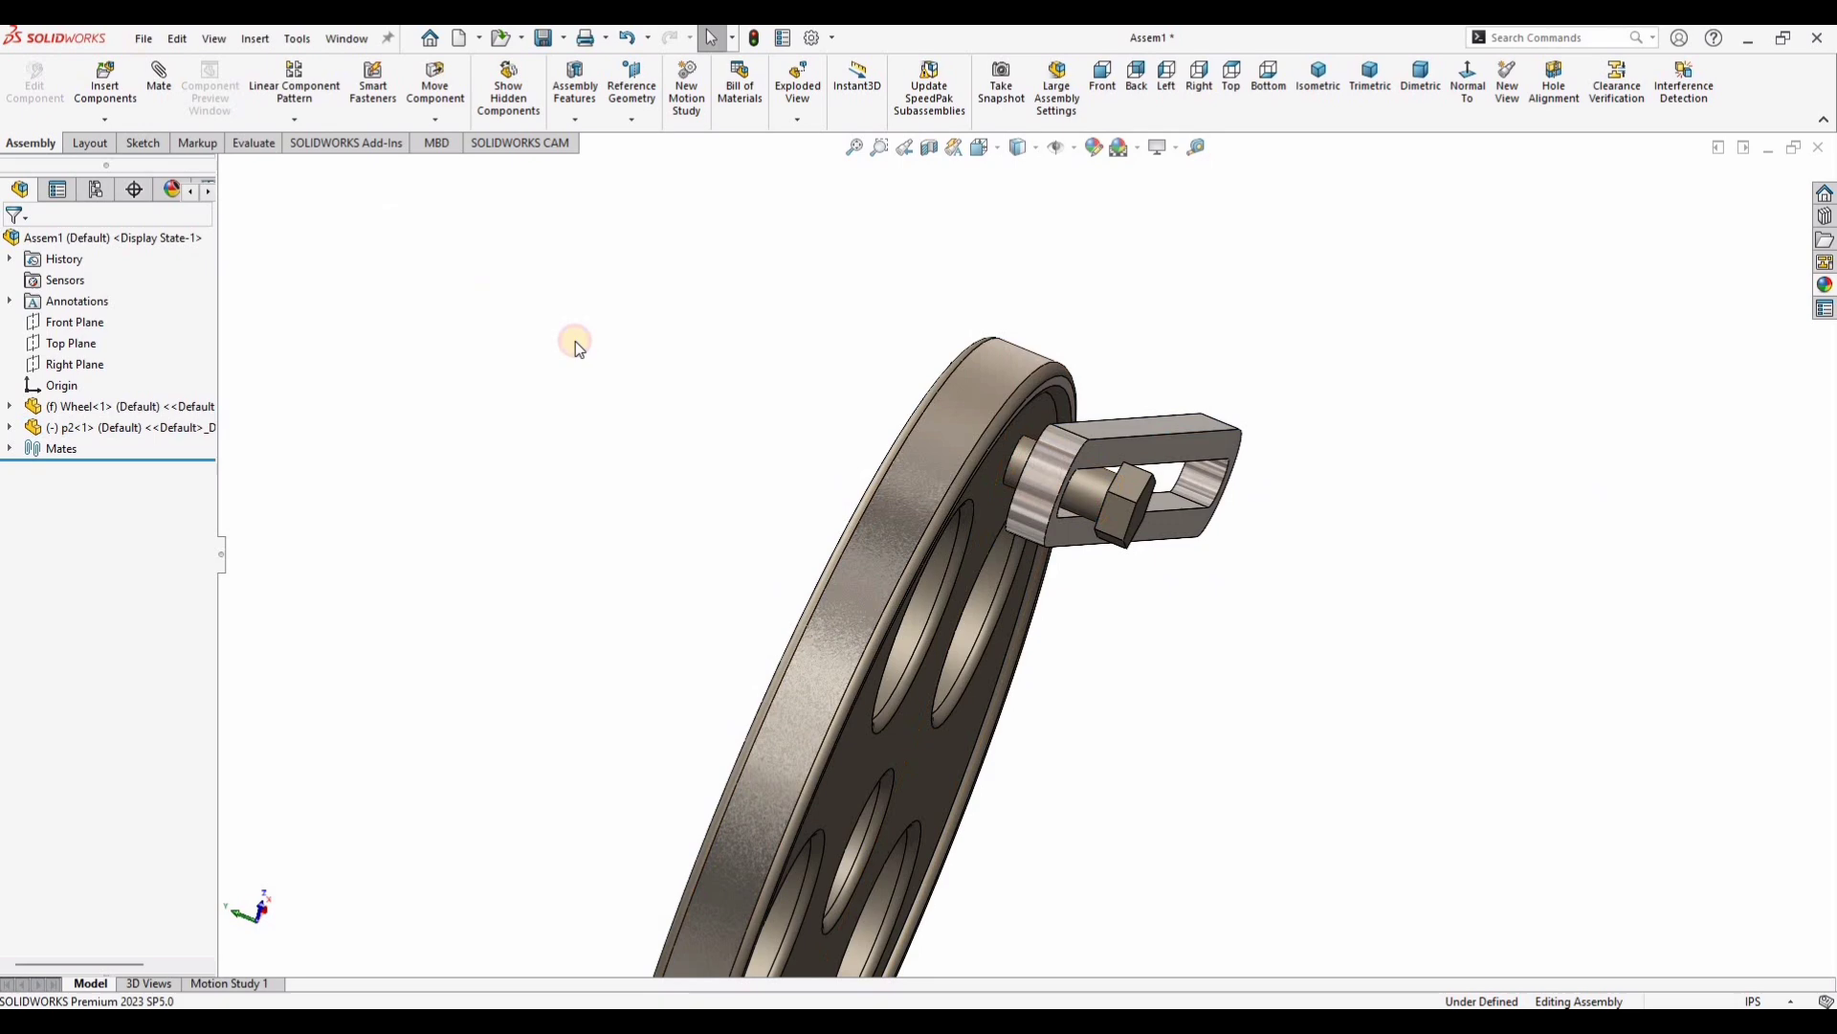
Step: Open the Wheel part from the assembly and set the pin's extrusion depth to 6 mm
right_click(1140, 443)
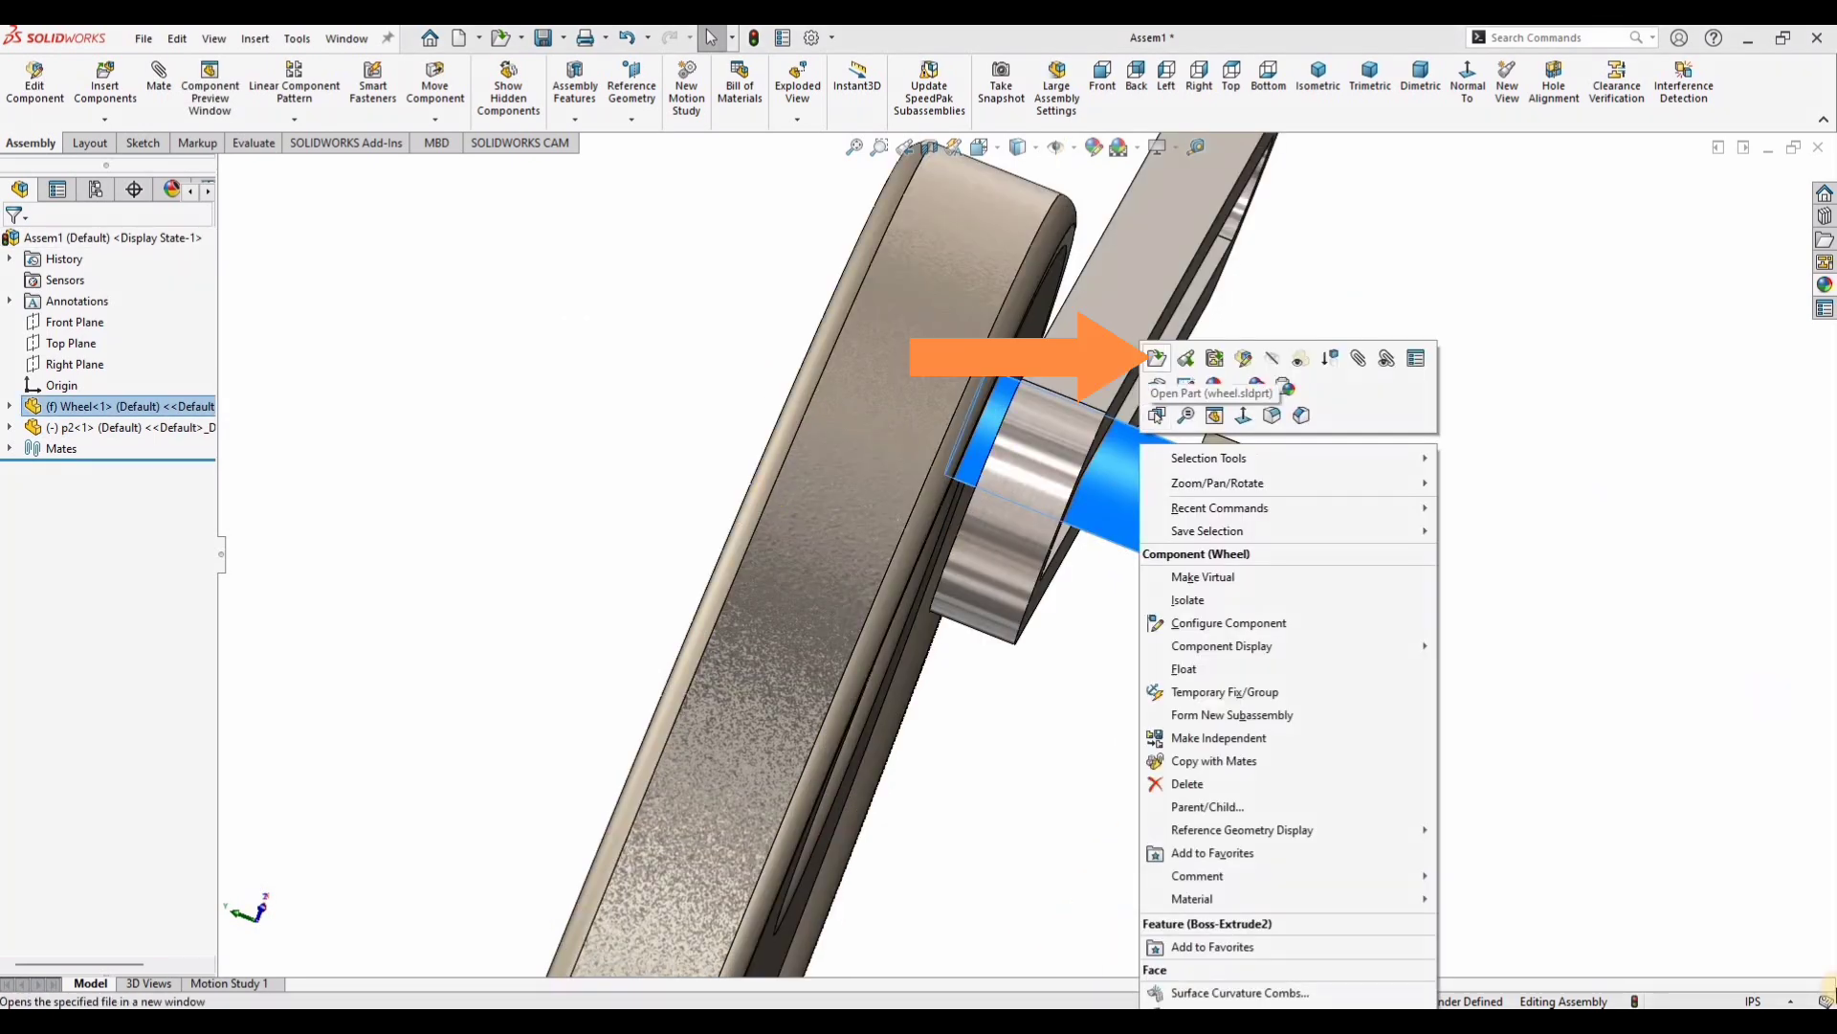
click(1156, 357)
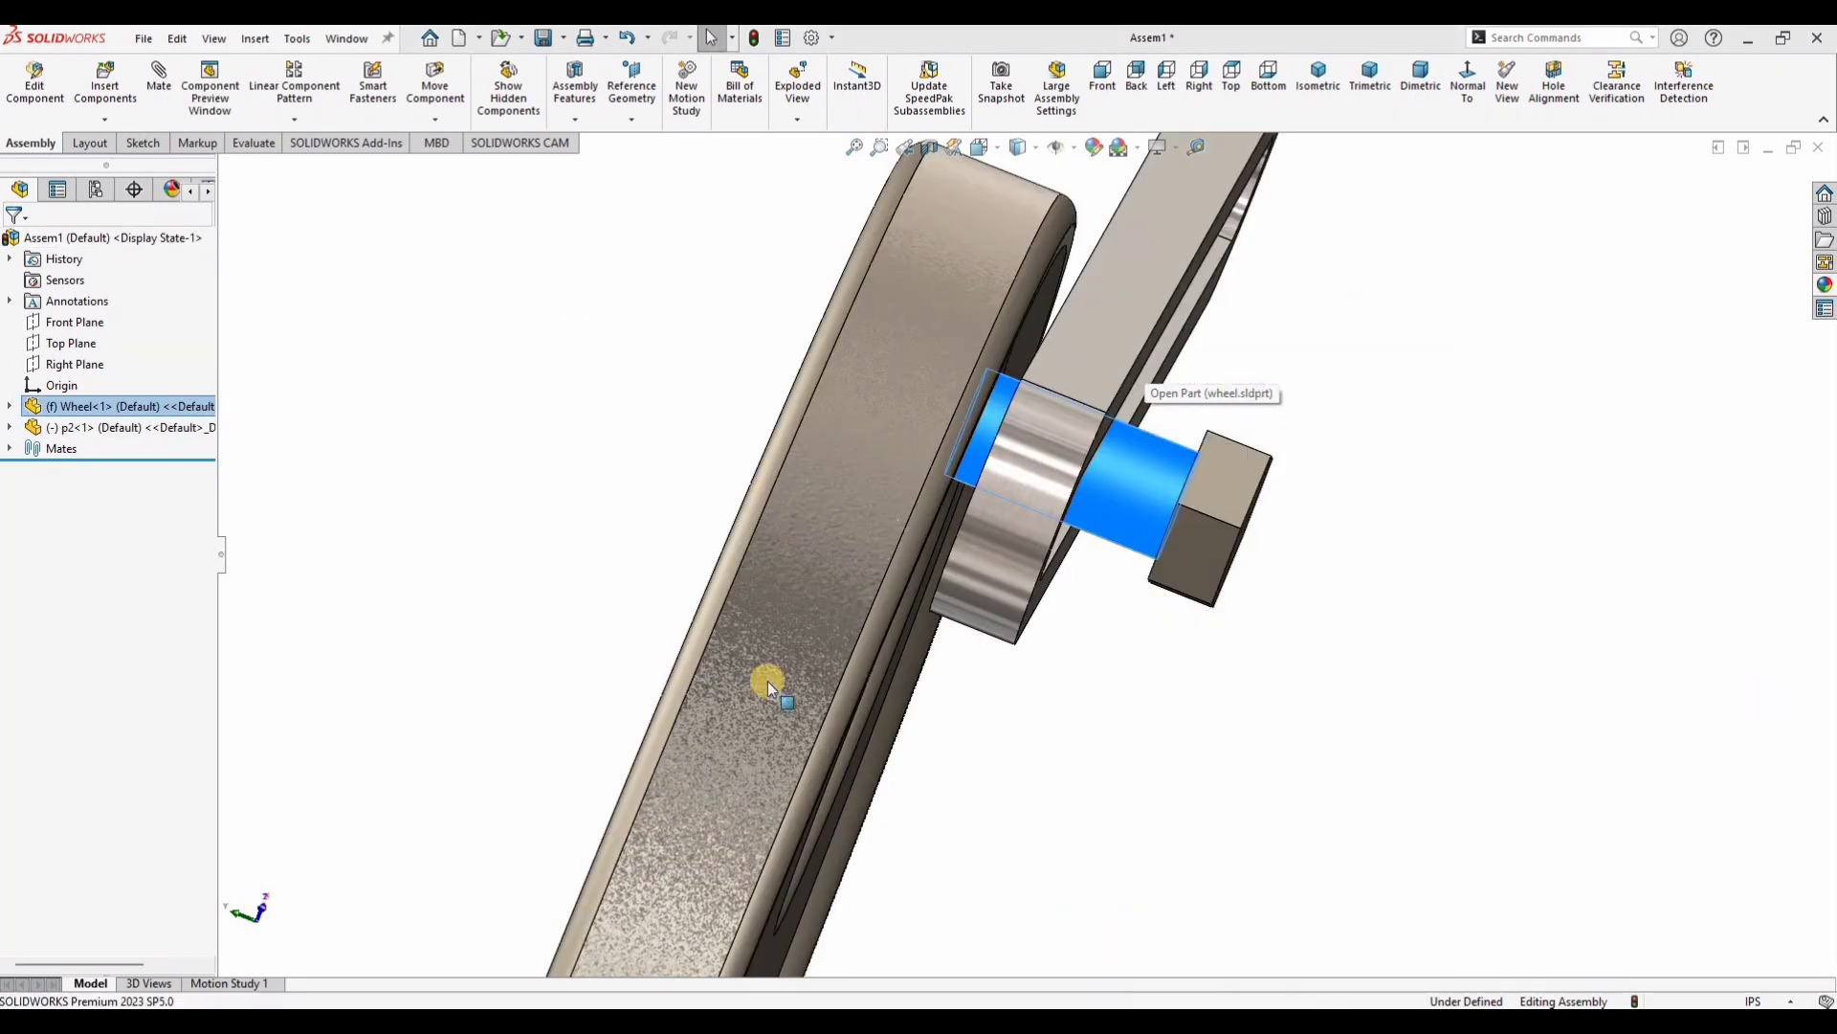
scroll(1046, 455, up, 2)
middle_drag(1015, 563, 1047, 446)
scroll(1046, 453, down, 2)
scroll(1047, 446, down, 4)
click(1044, 448)
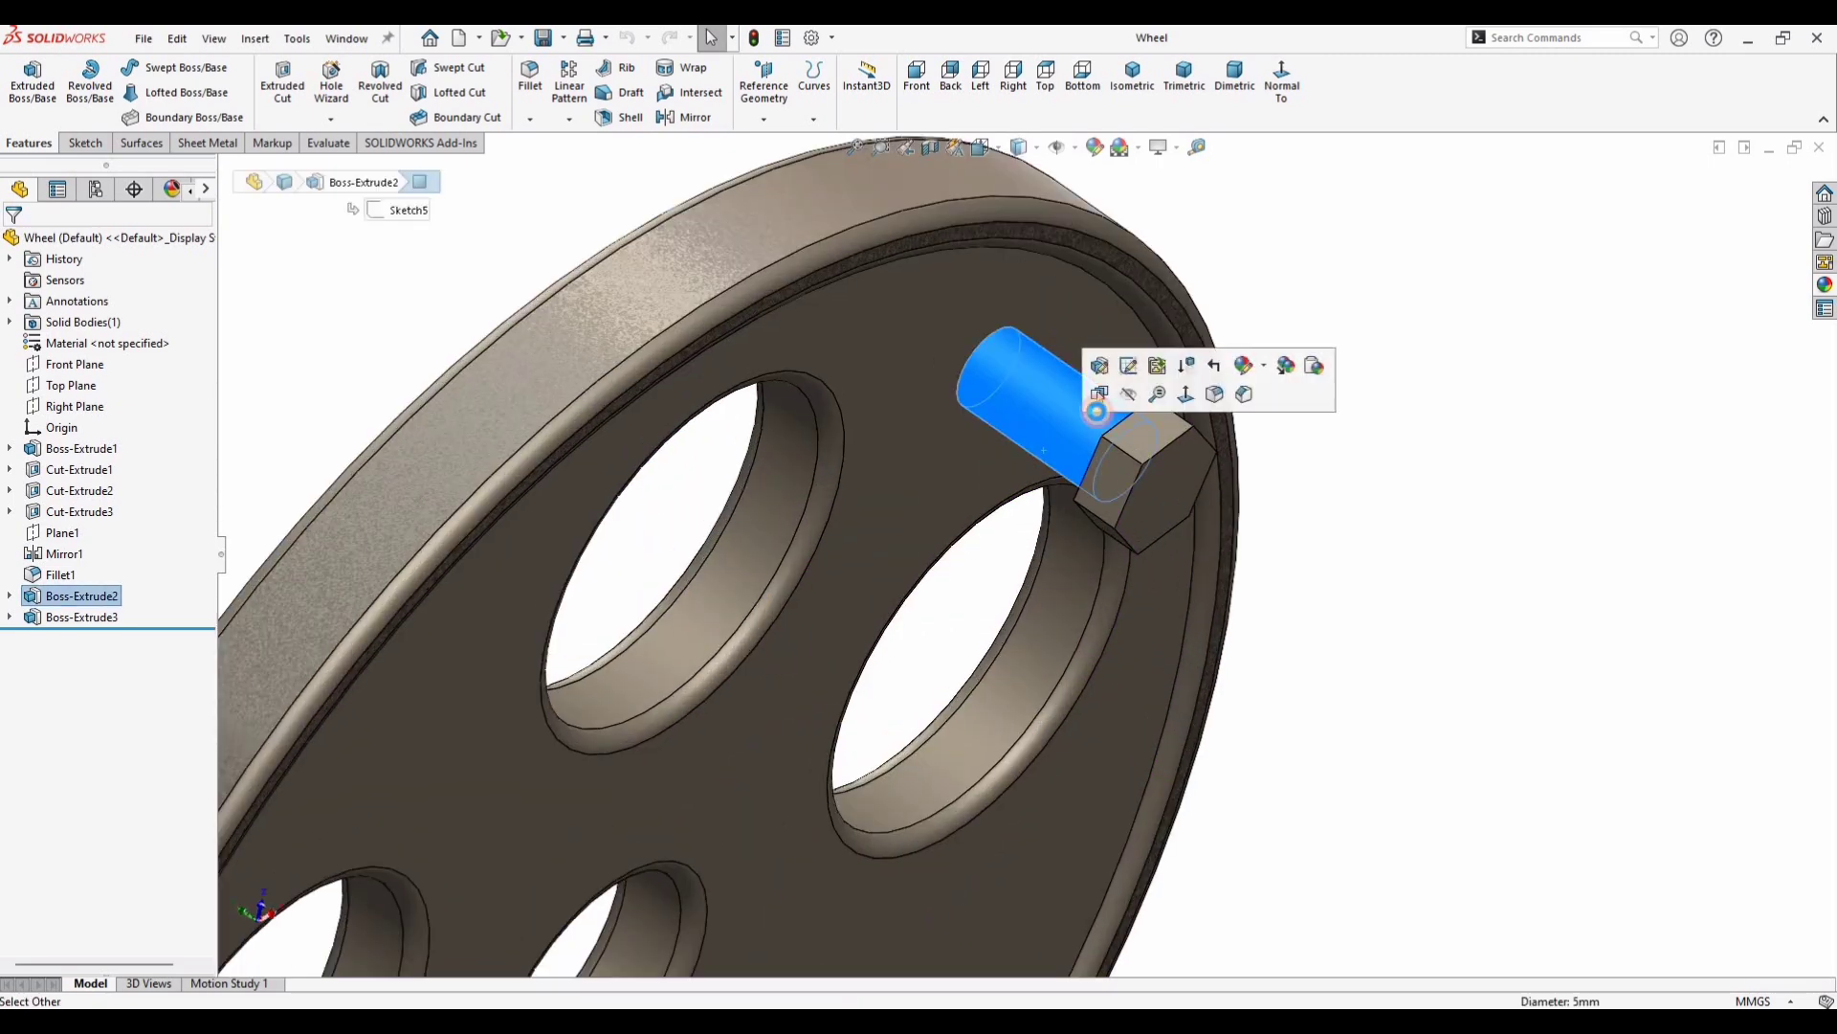
click(167, 435)
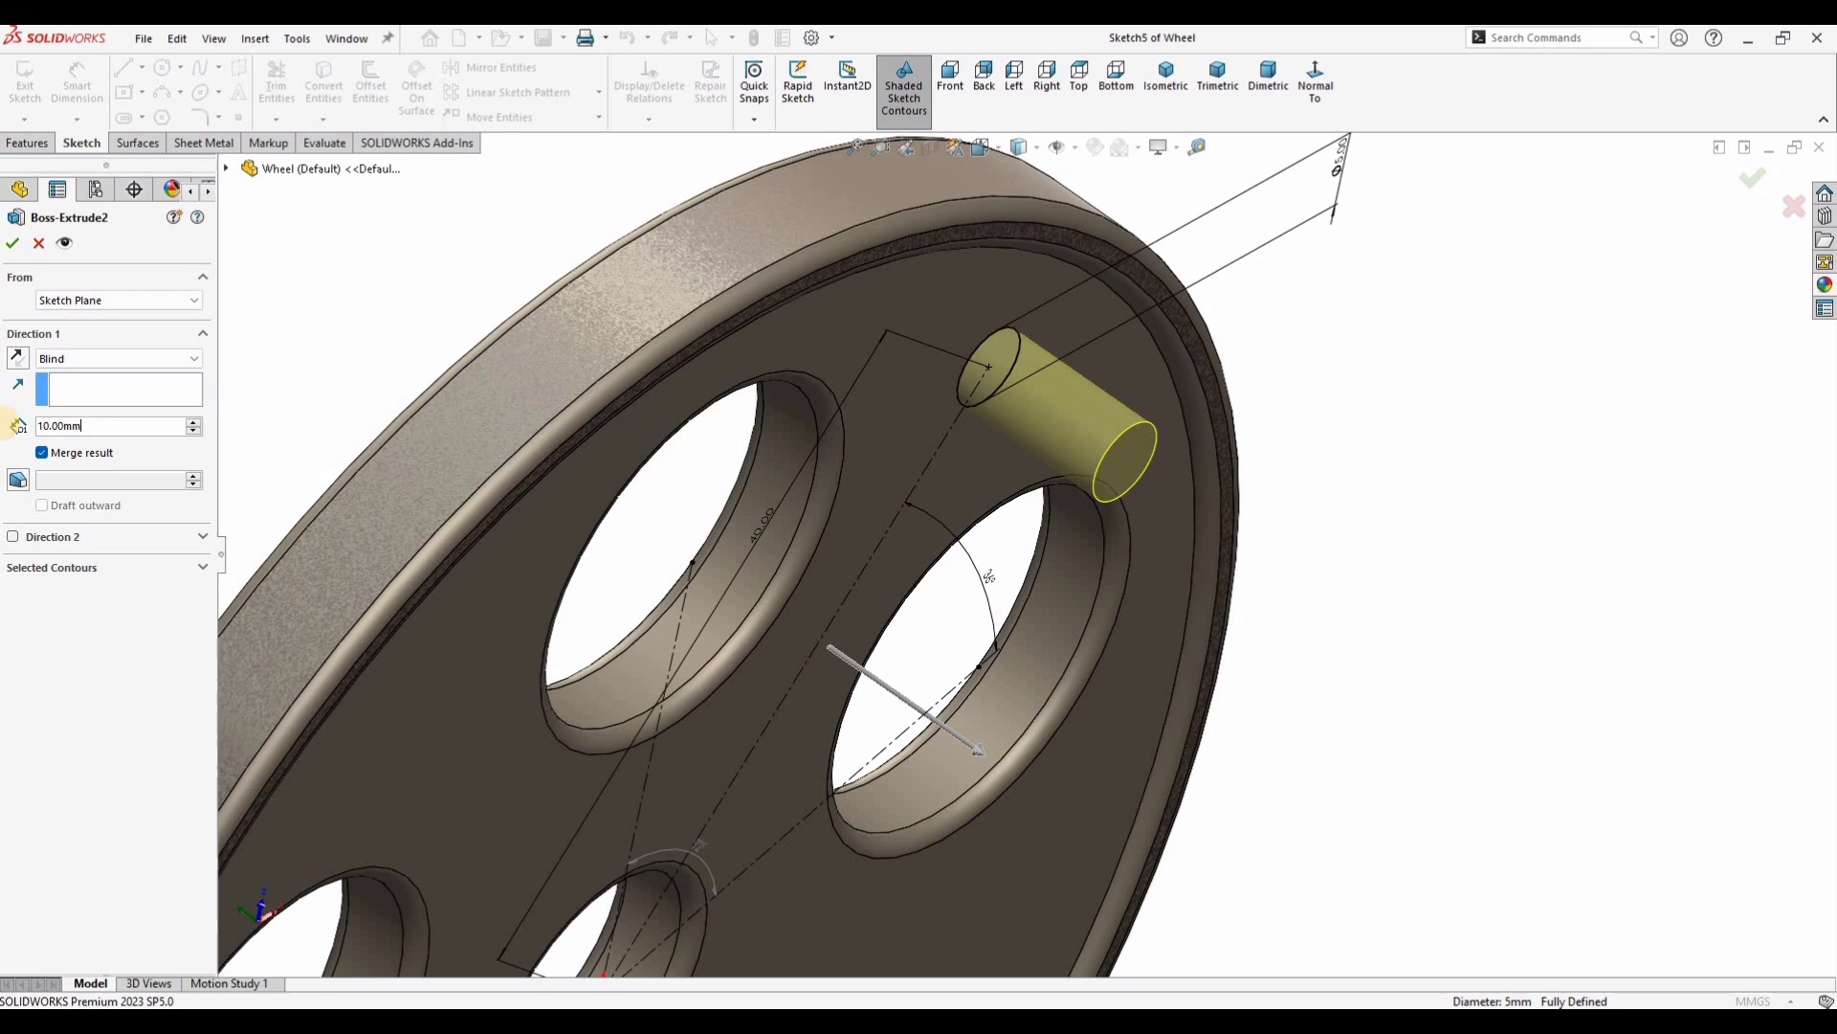
text(6)
key(Return)
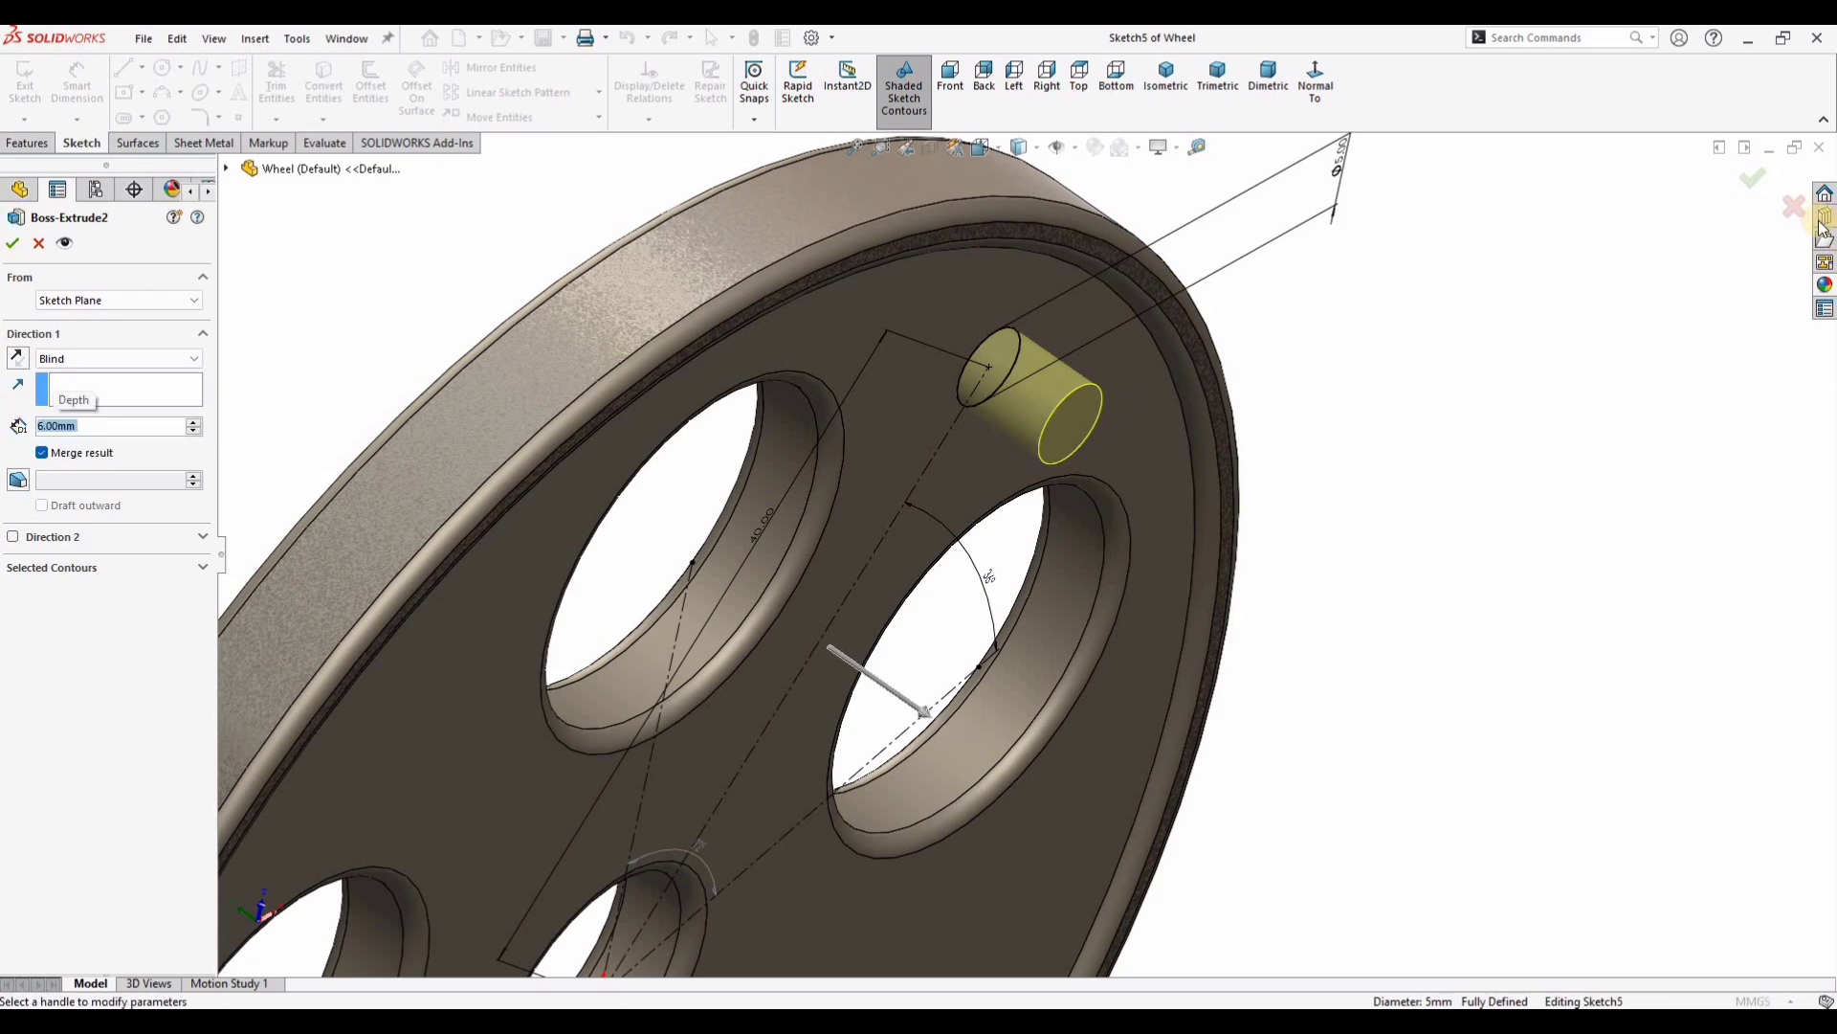
click(1752, 178)
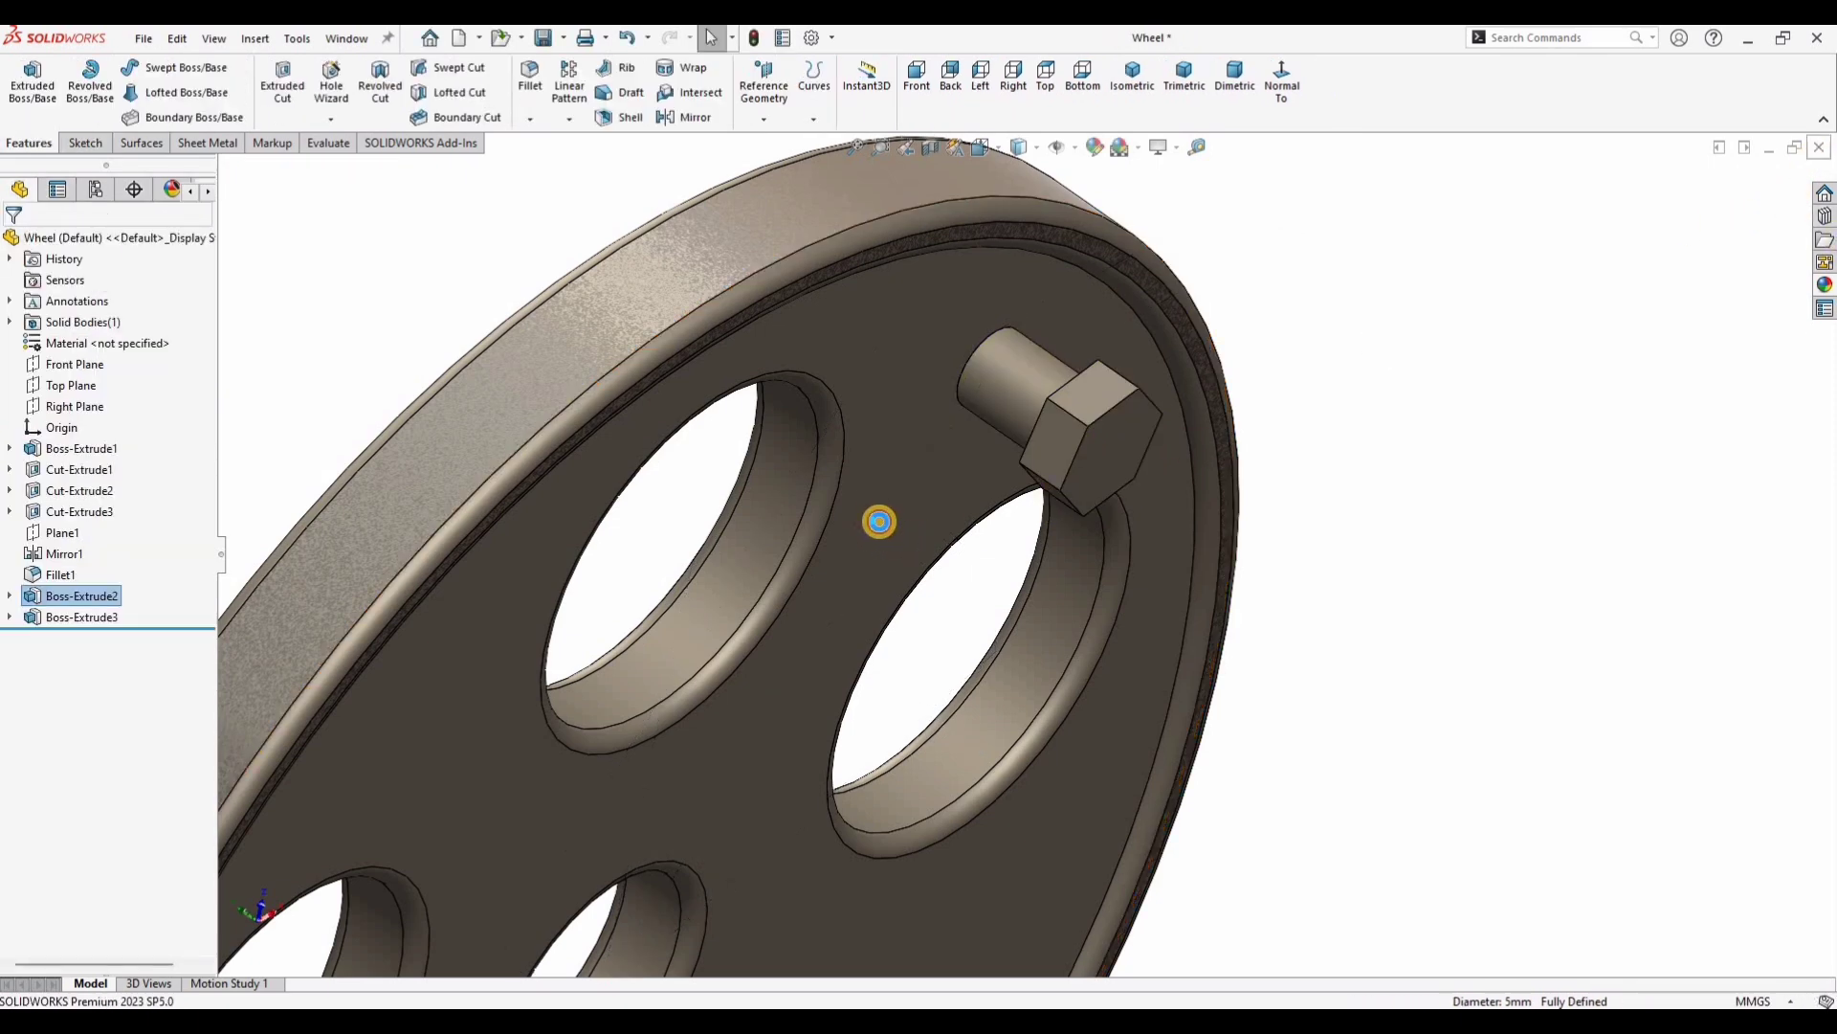
Step: Save and close the Wheel part to return to the assembly, and reposition p2 on the wheel pin
key(ctrl+w)
click(986, 525)
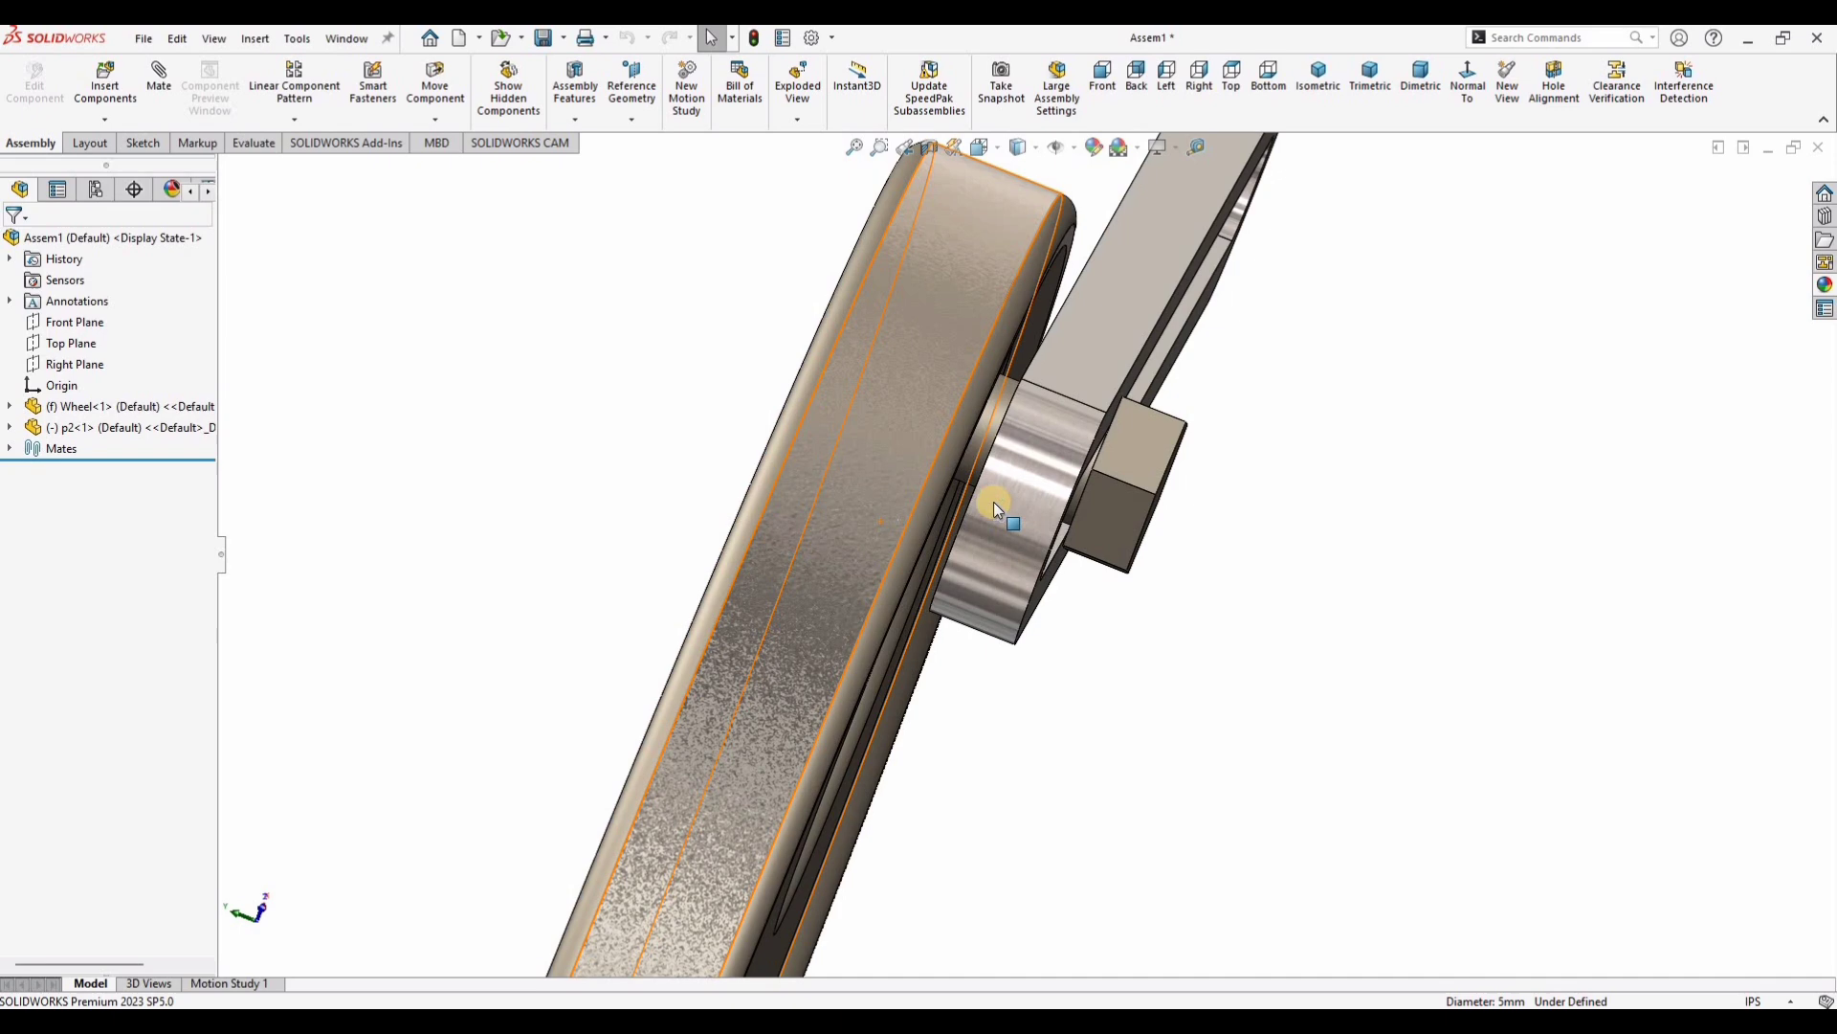
scroll(1000, 503, up, 2)
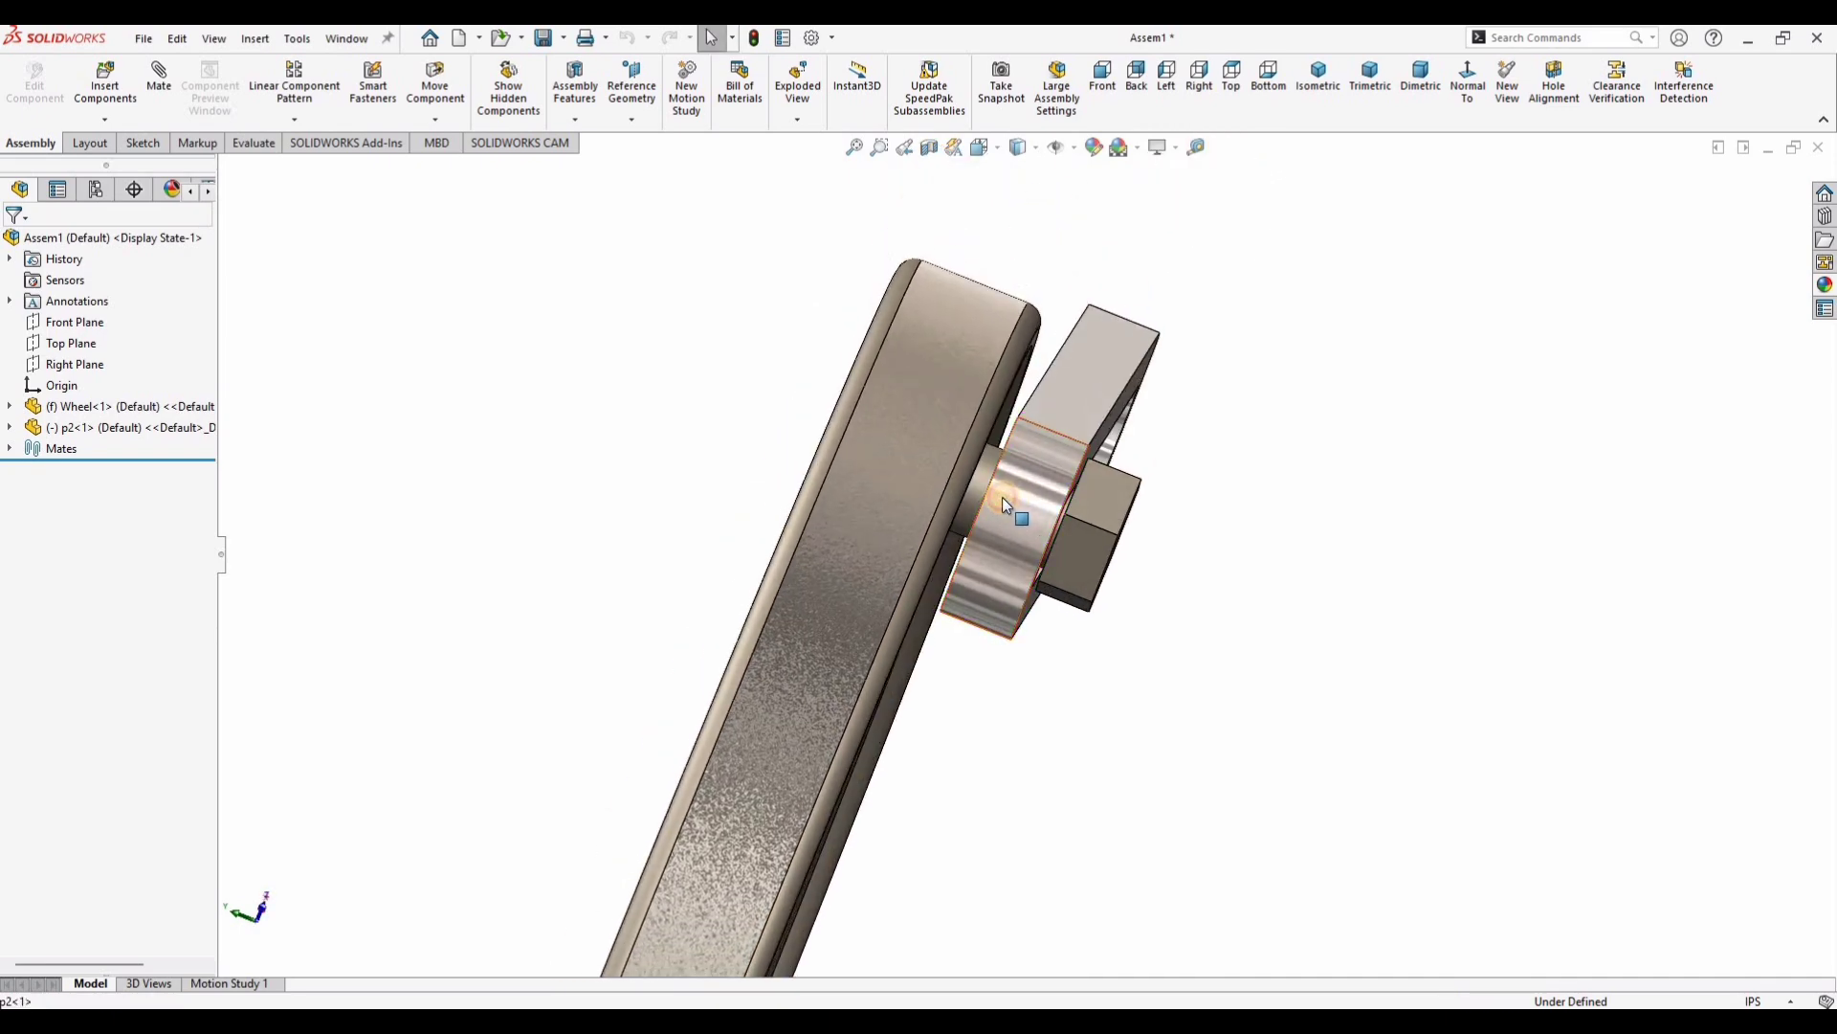
drag(1002, 496, 919, 449)
middle_drag(330, 251, 251, 229)
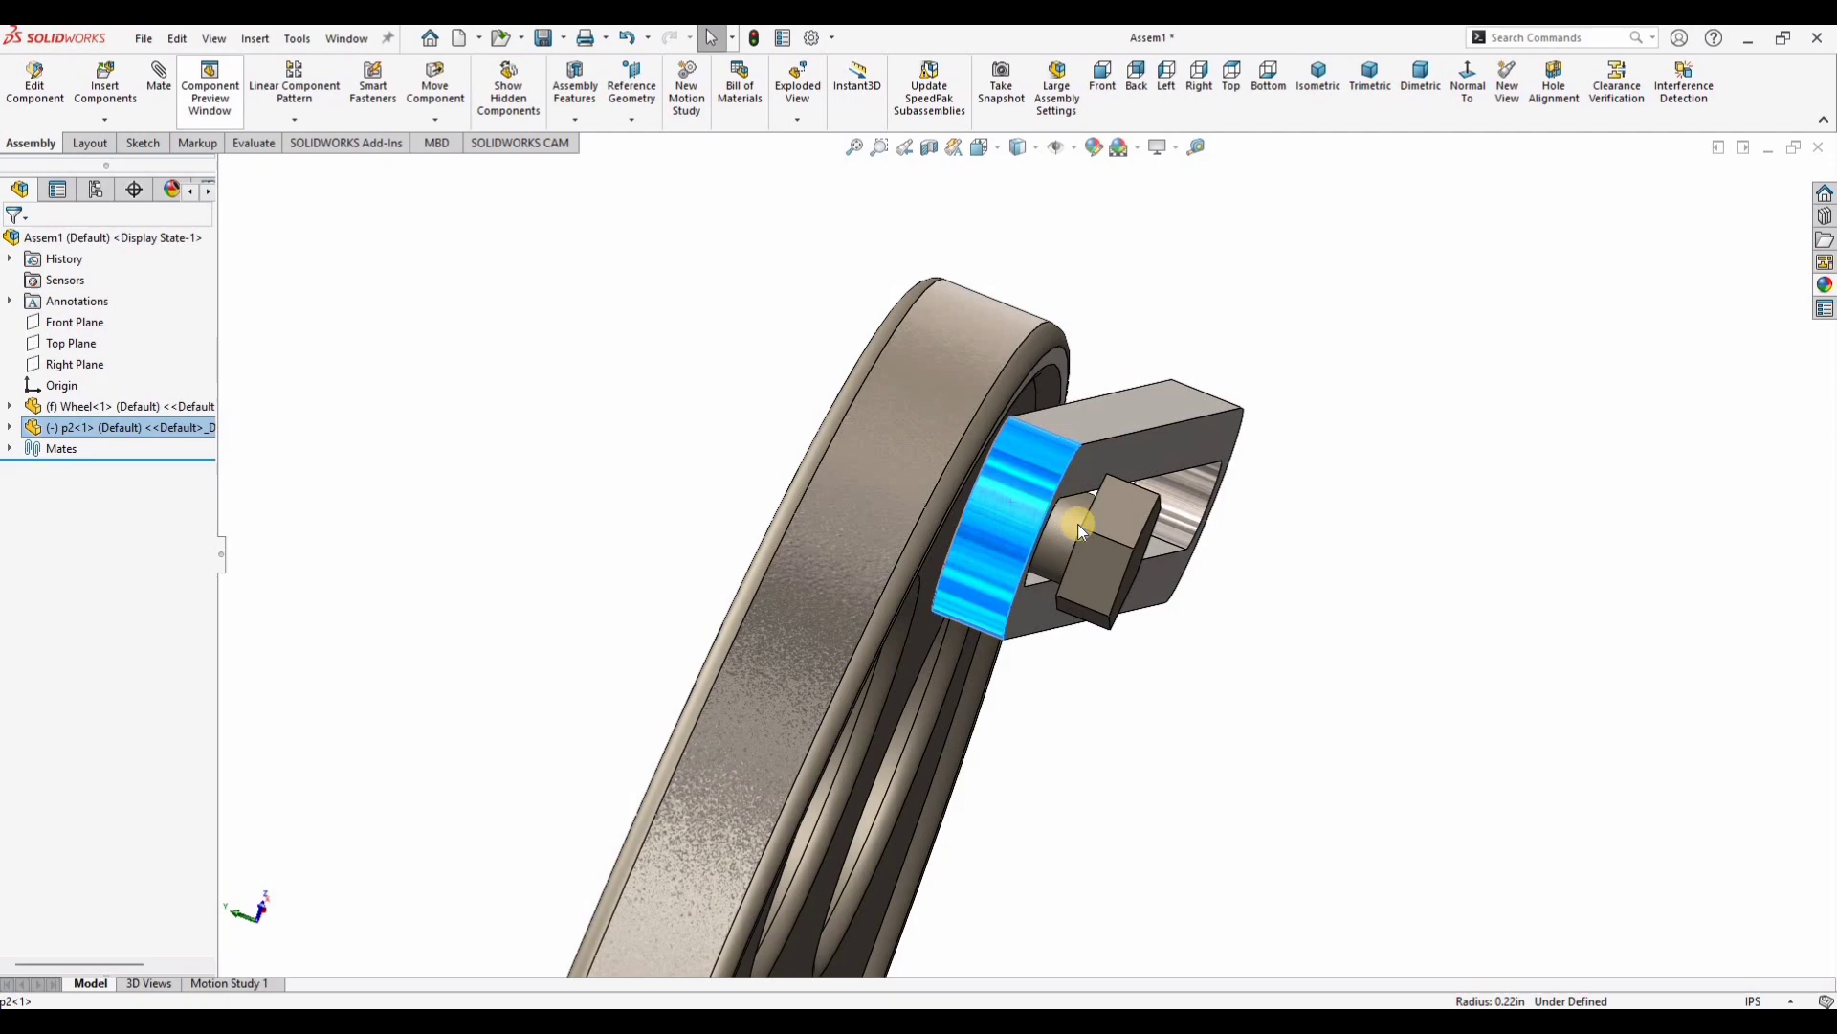
Step: Add a Coincident mate between p2's flat outer face and the underside of the bolt head on the wheel pin
key(Escape)
click(159, 77)
middle_drag(1068, 476, 1118, 480)
click(1169, 609)
scroll(1156, 555, down, 5)
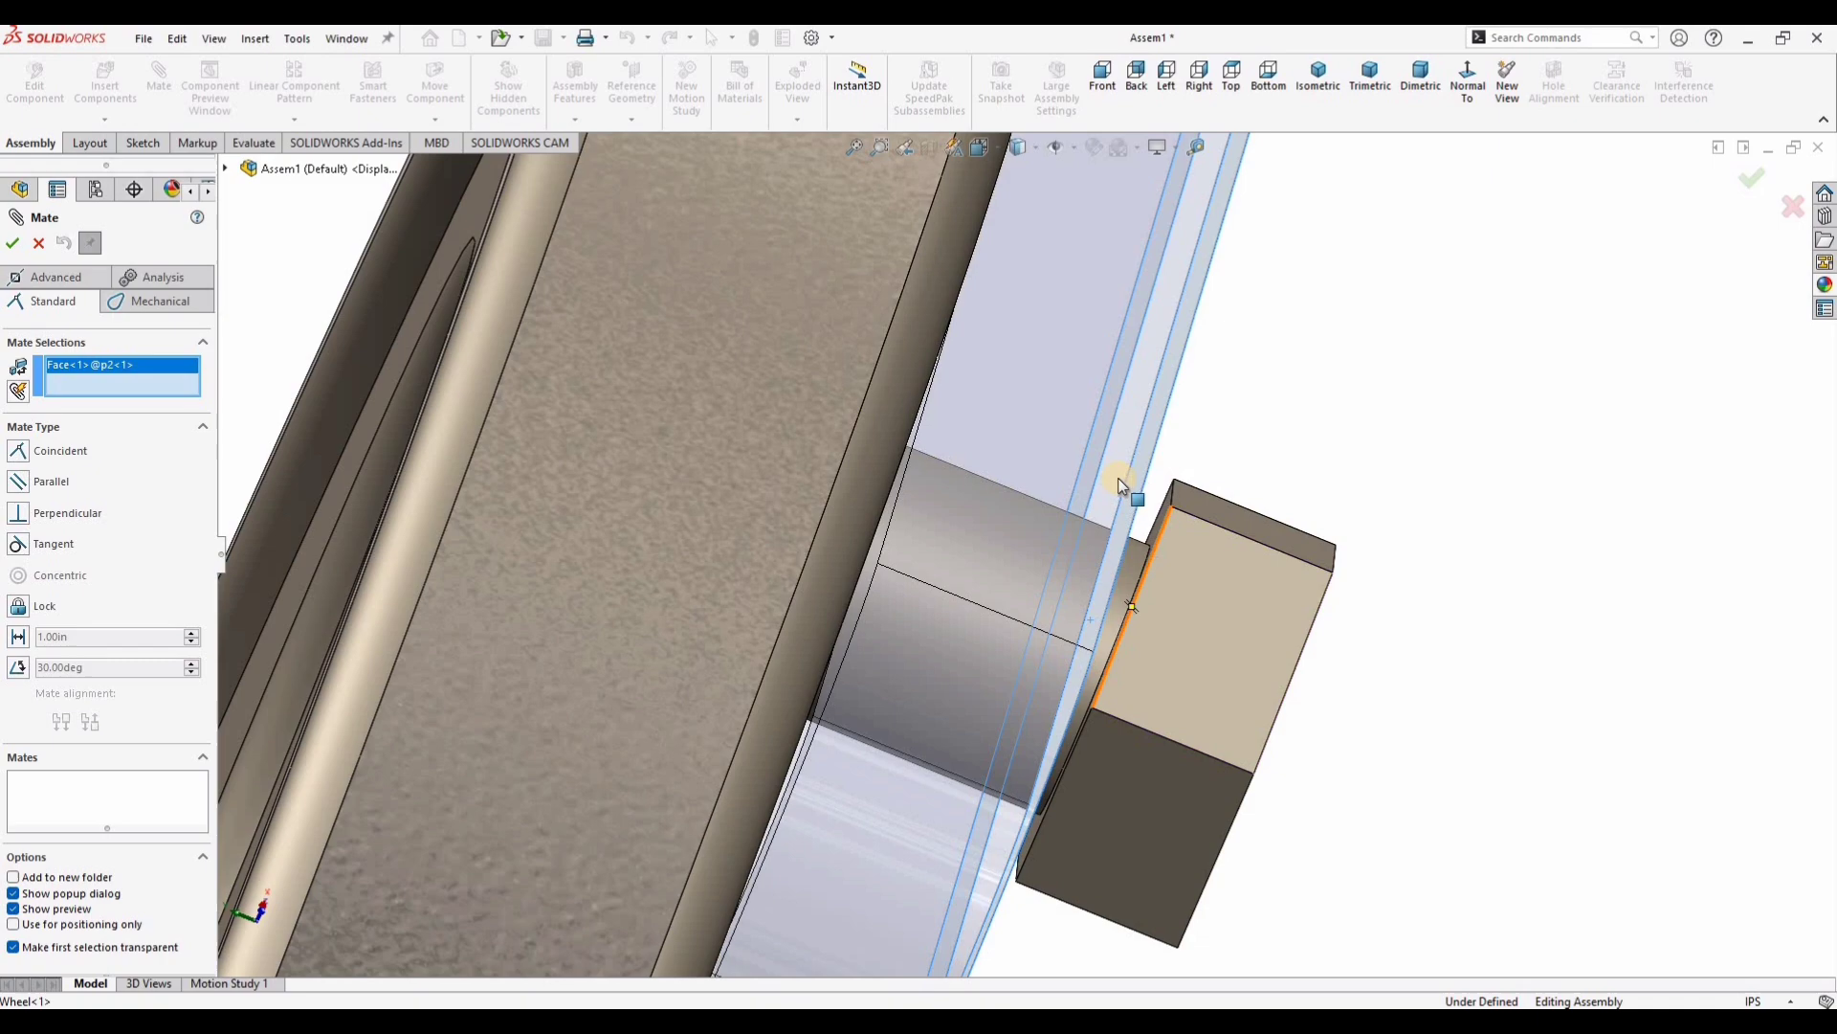
scroll(1122, 485, down, 5)
click(1314, 476)
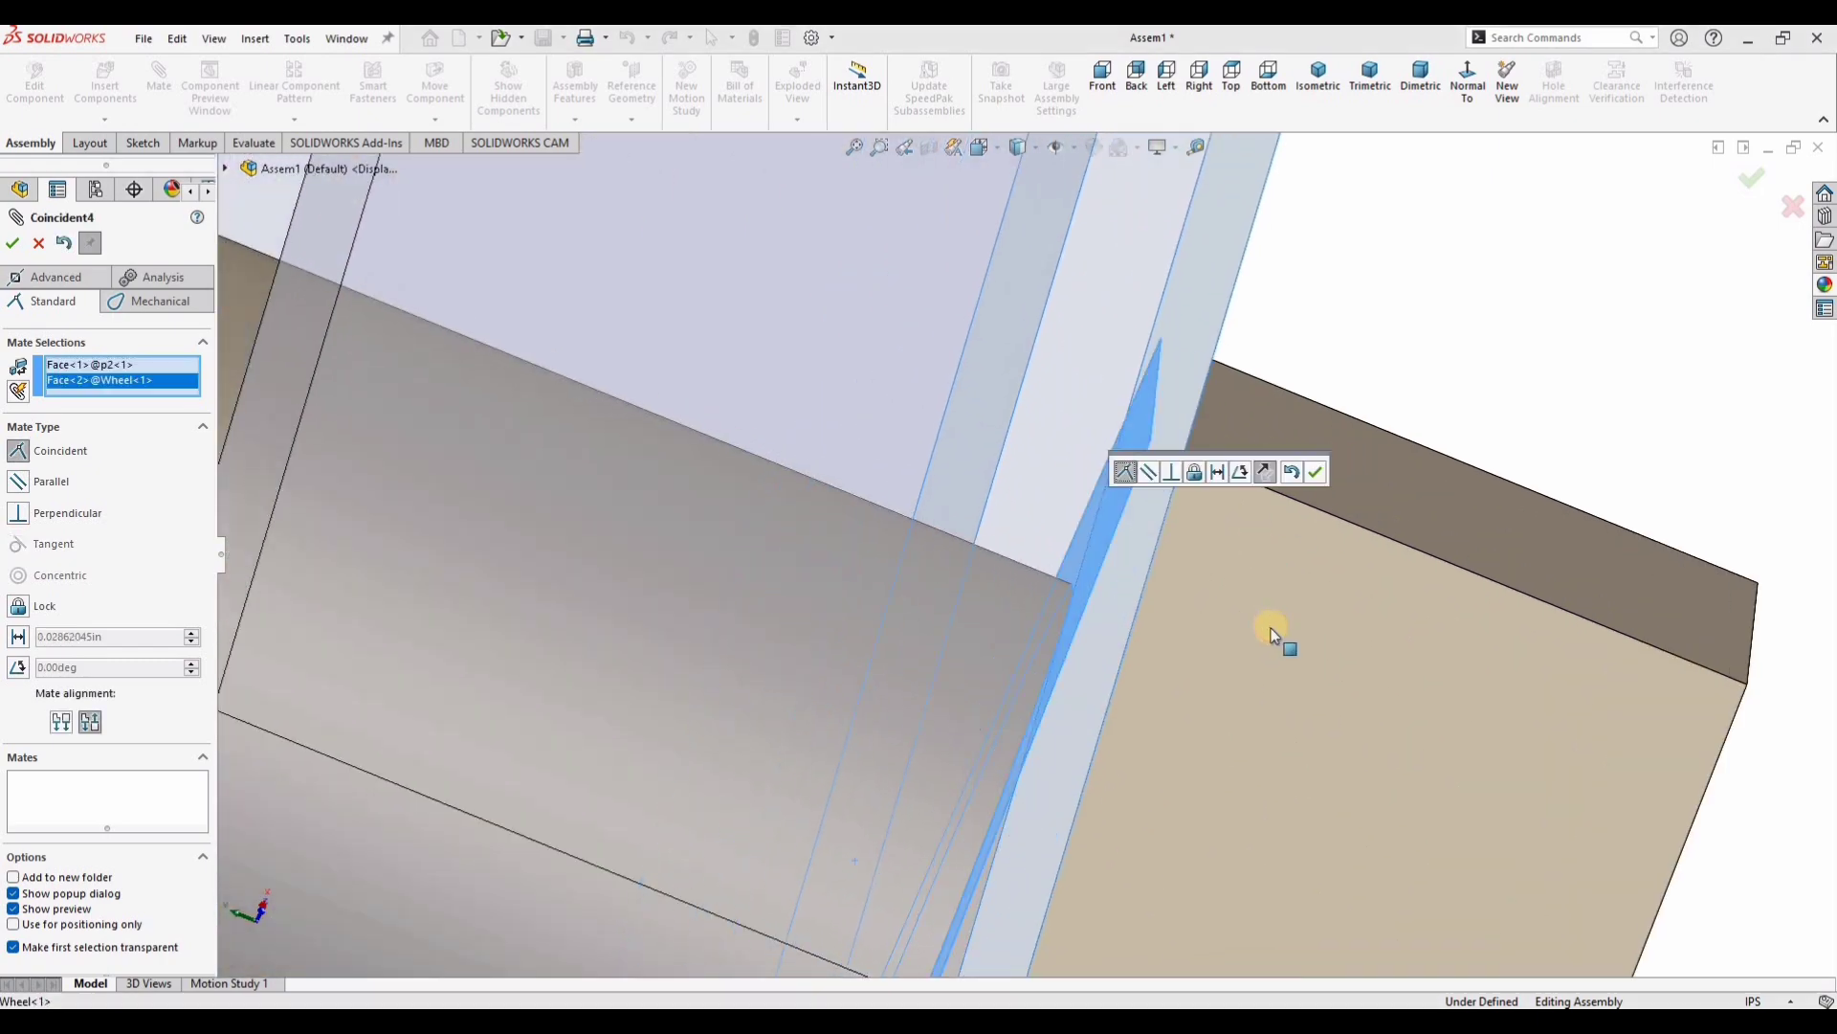
click(13, 243)
scroll(51, 257, up, 8)
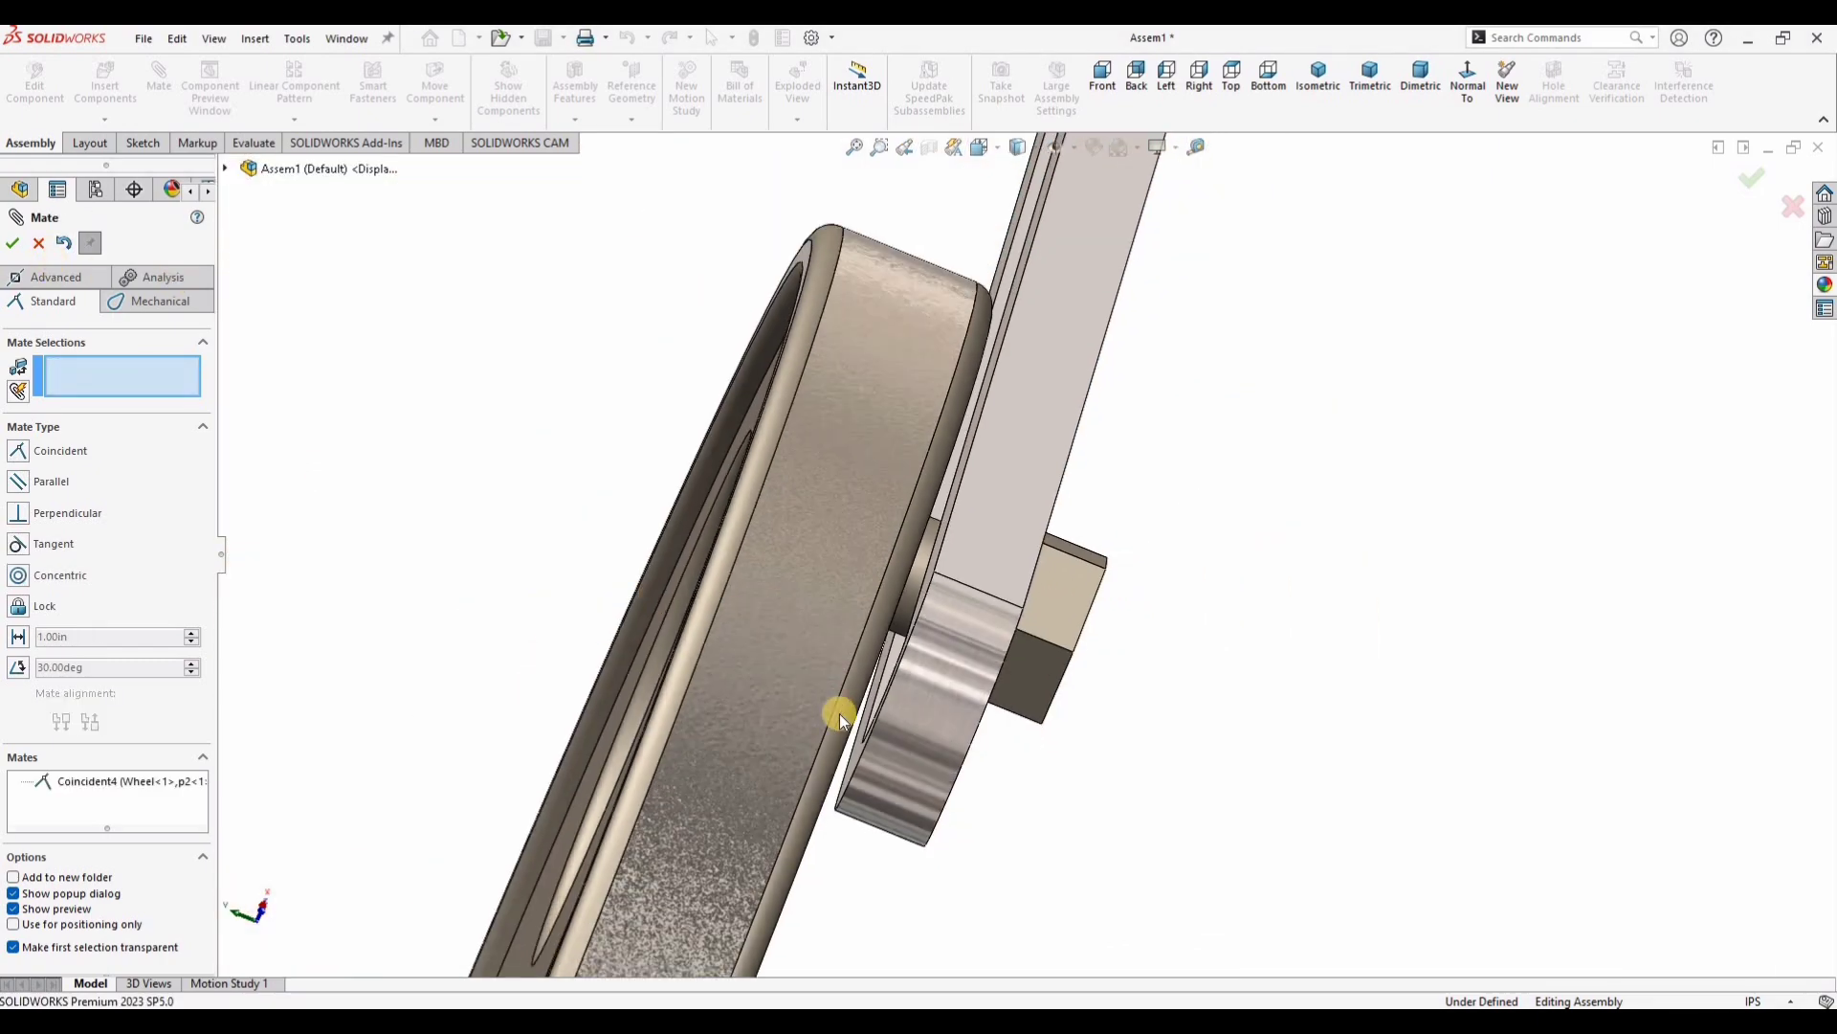
Step: Slide and swing p2 around the wheel pin to test the link's motion along its slot
scroll(832, 612, up, 4)
middle_drag(869, 599, 1298, 660)
scroll(1297, 538, up, 3)
key(f)
drag(1298, 536, 972, 806)
middle_drag(972, 806, 993, 829)
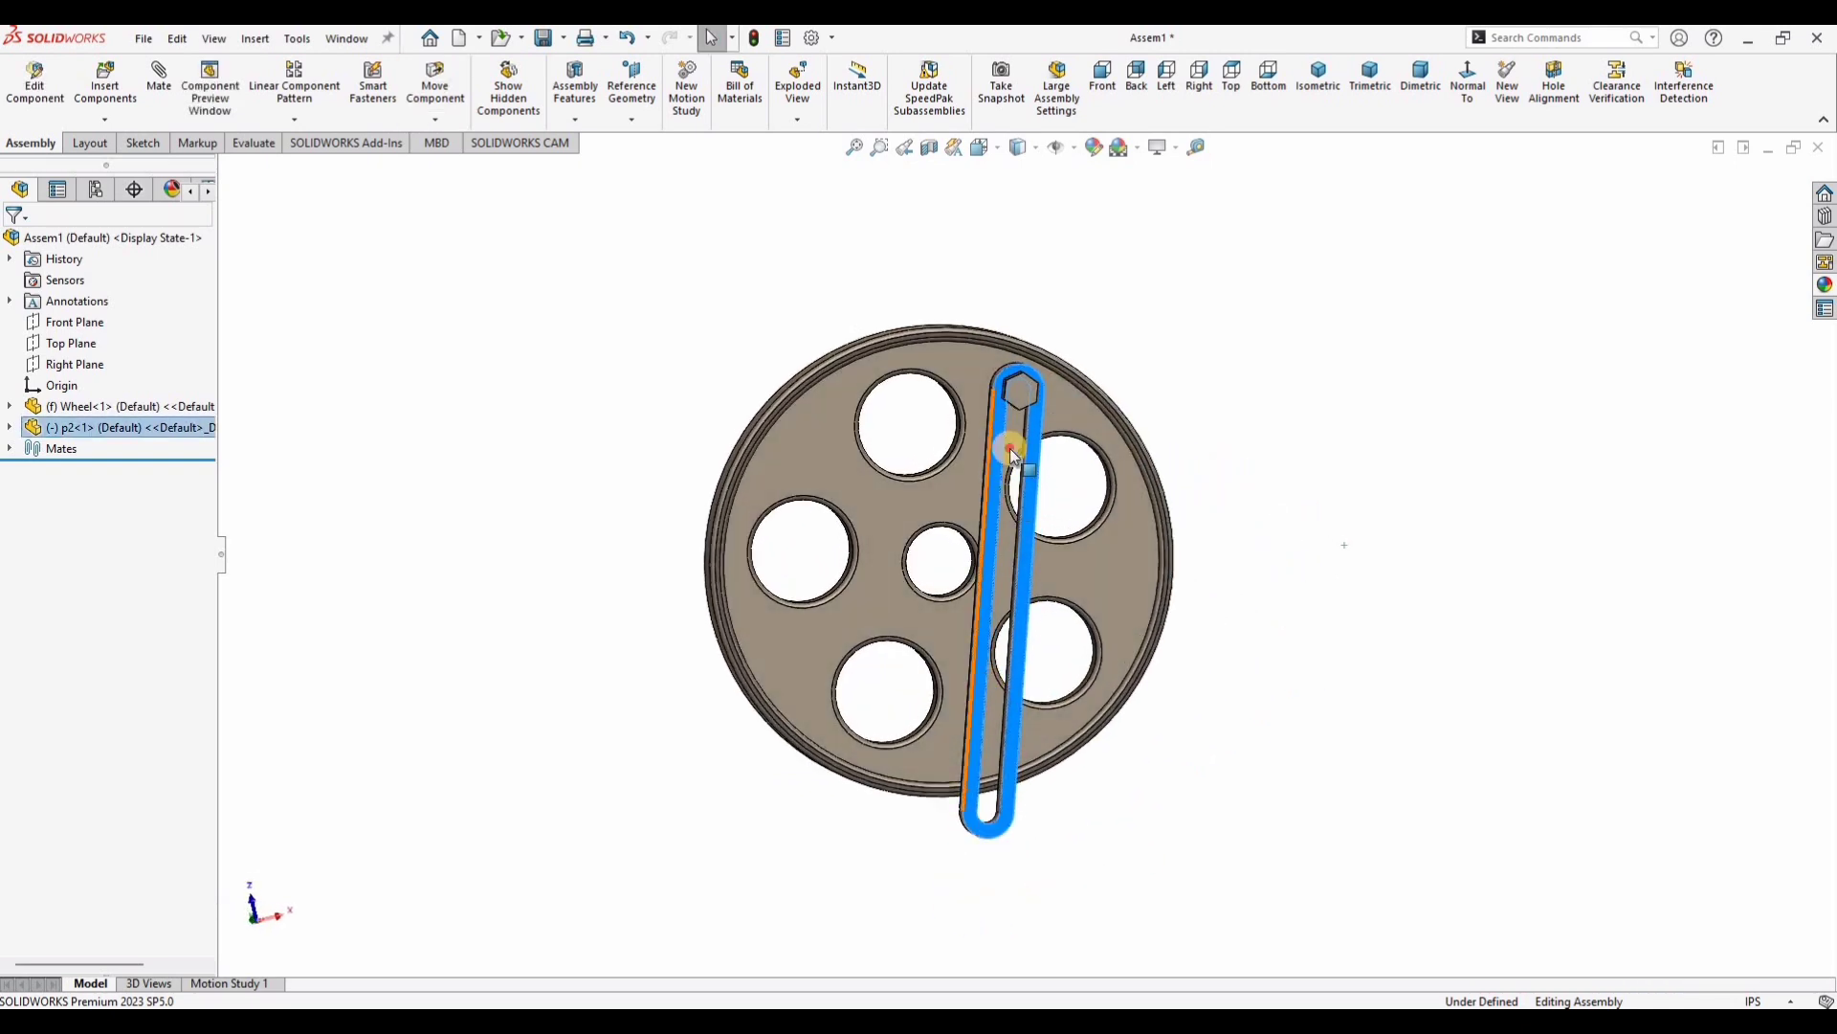
drag(1033, 613, 973, 708)
key(Escape)
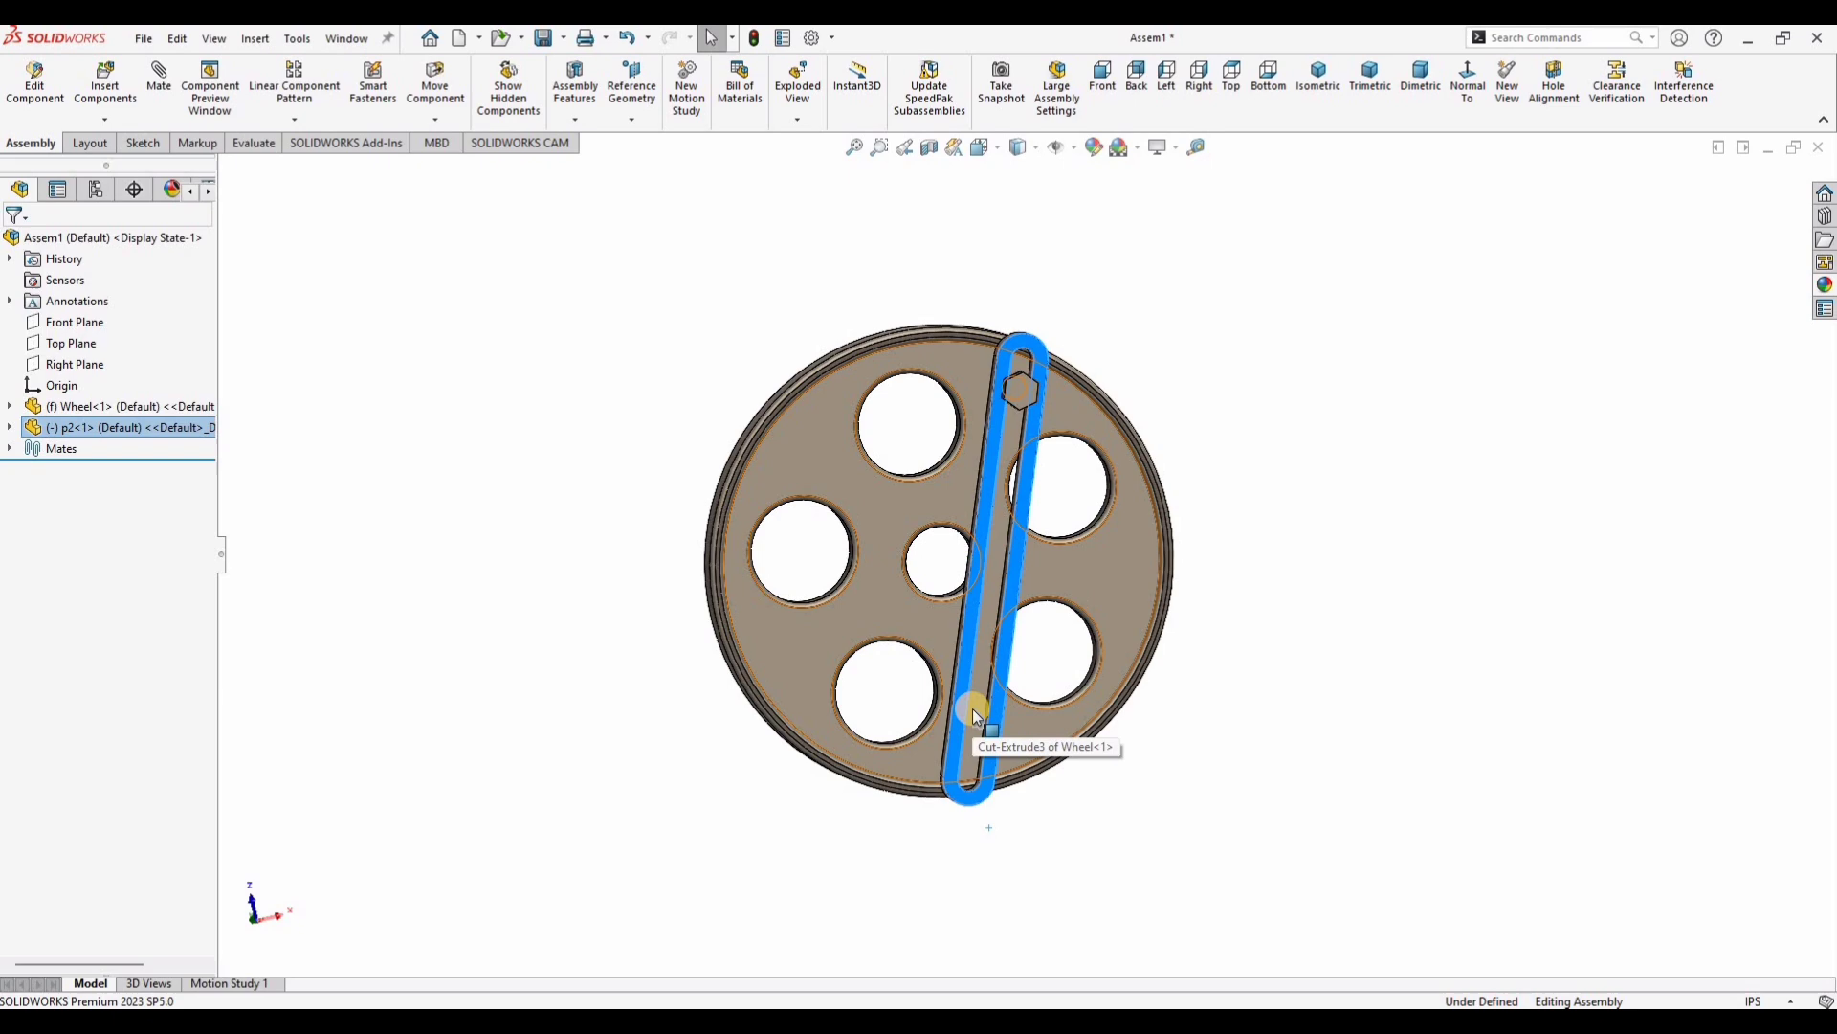
scroll(1002, 586, down, 3)
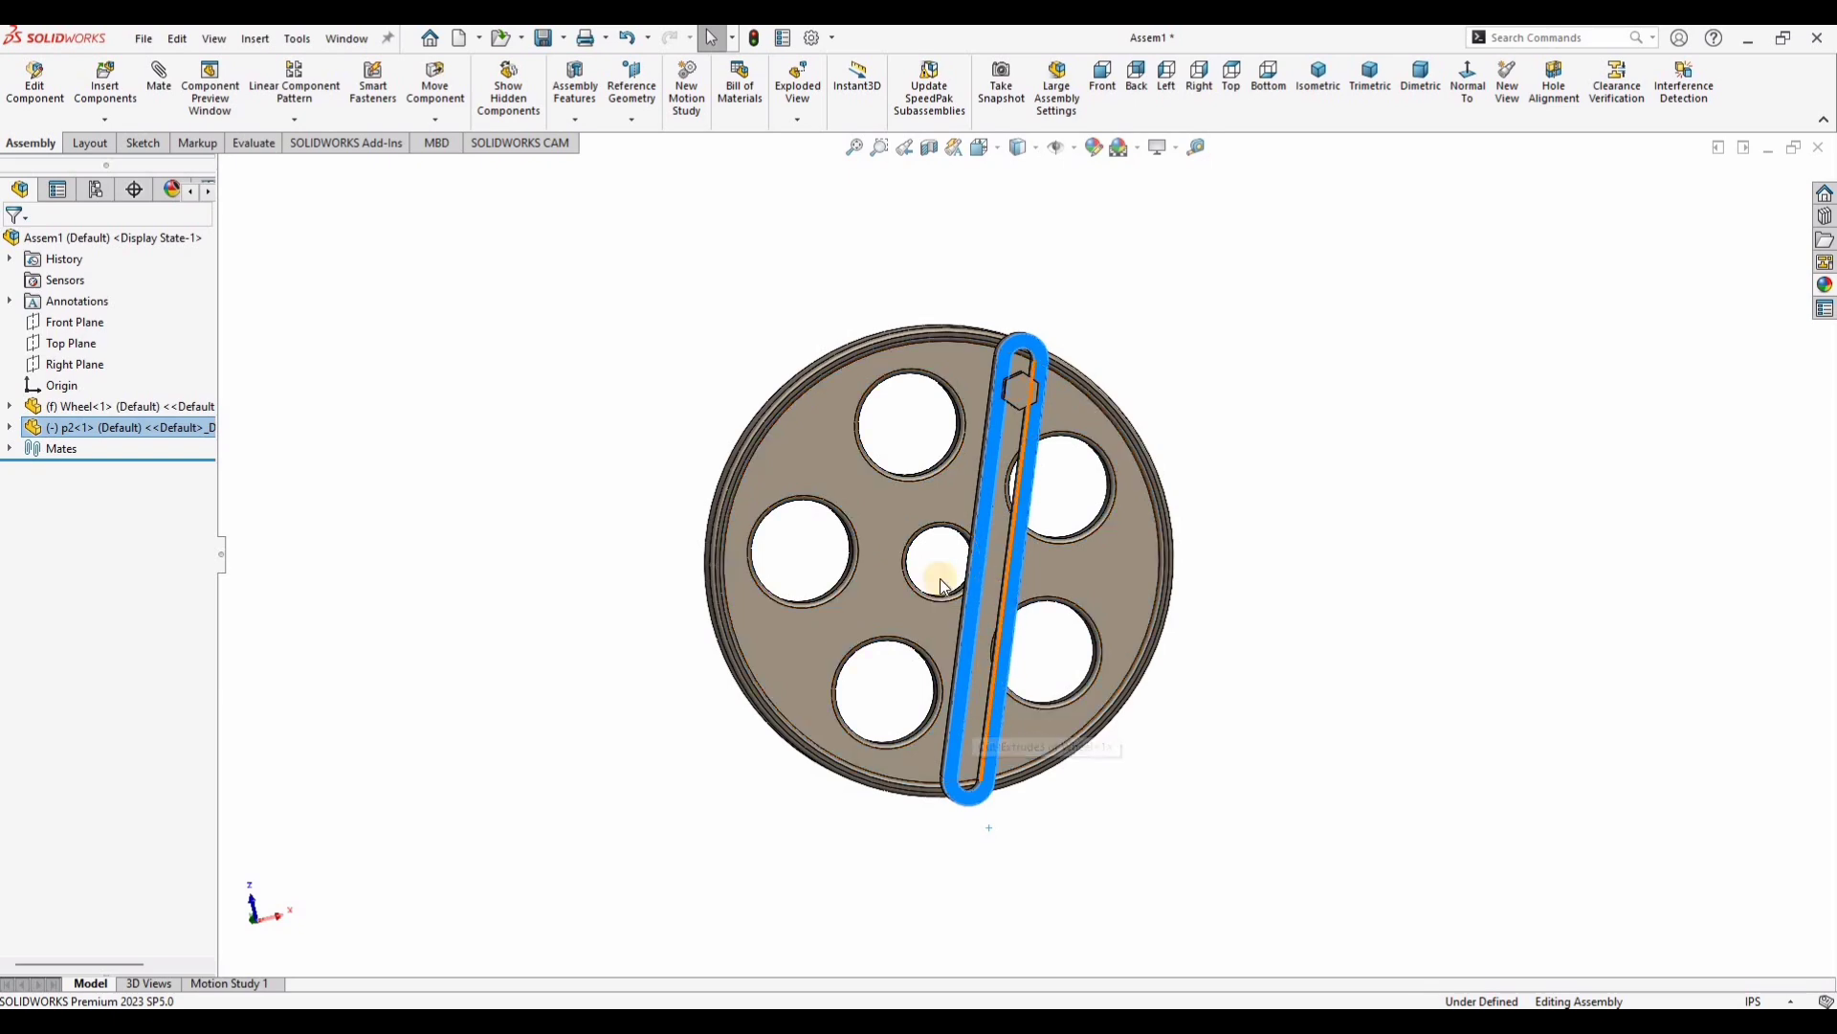
click(1048, 580)
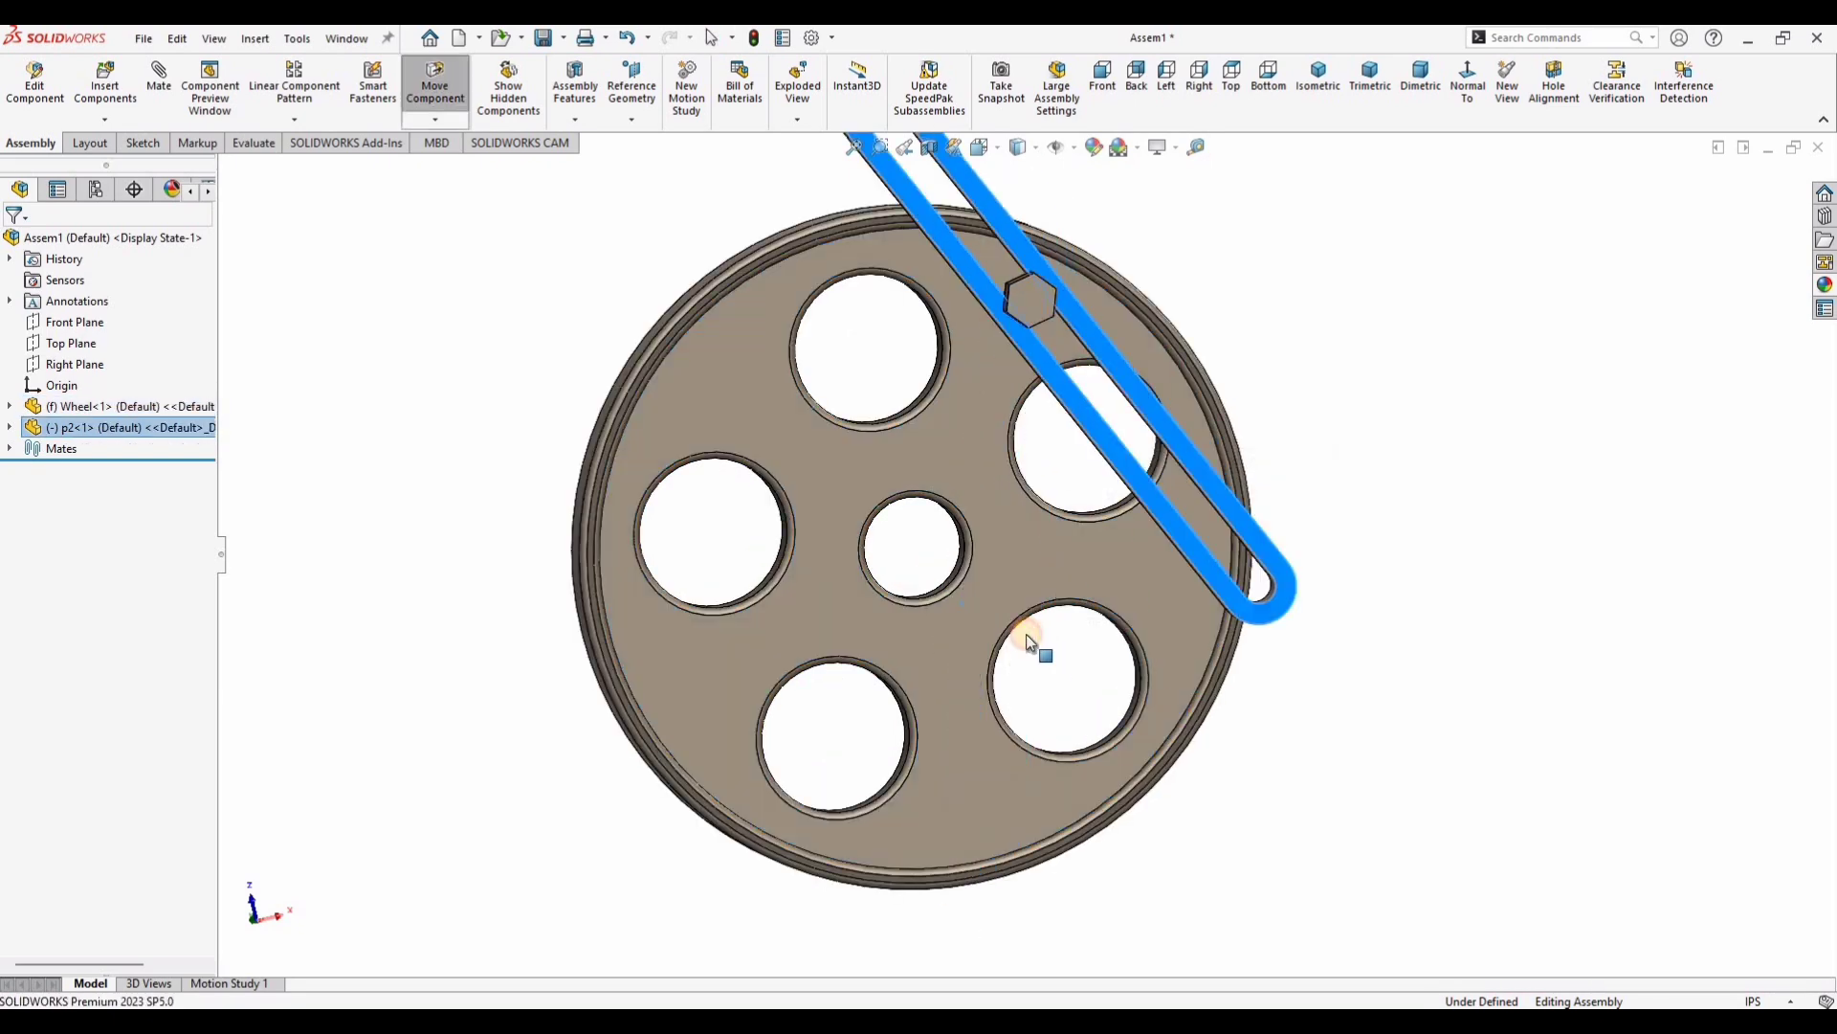